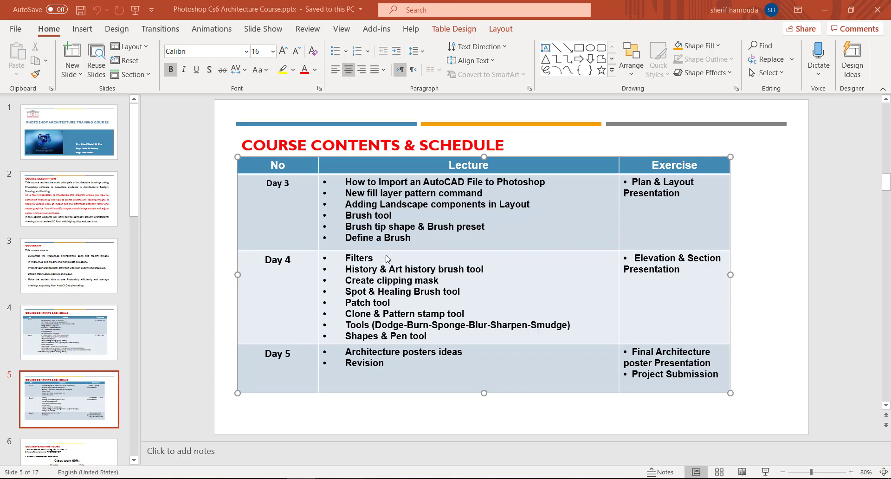
Minimize the PowerPoint course contents and schedule presentation to show the desktop
click(345, 182)
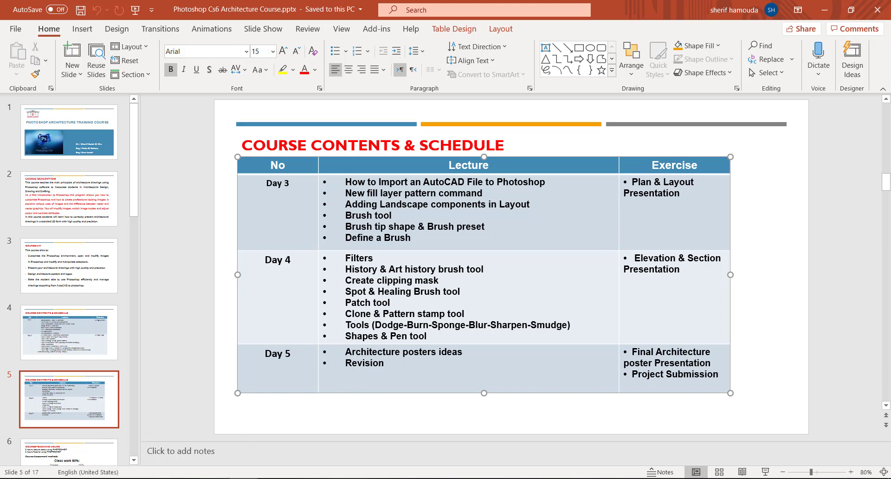
click(824, 9)
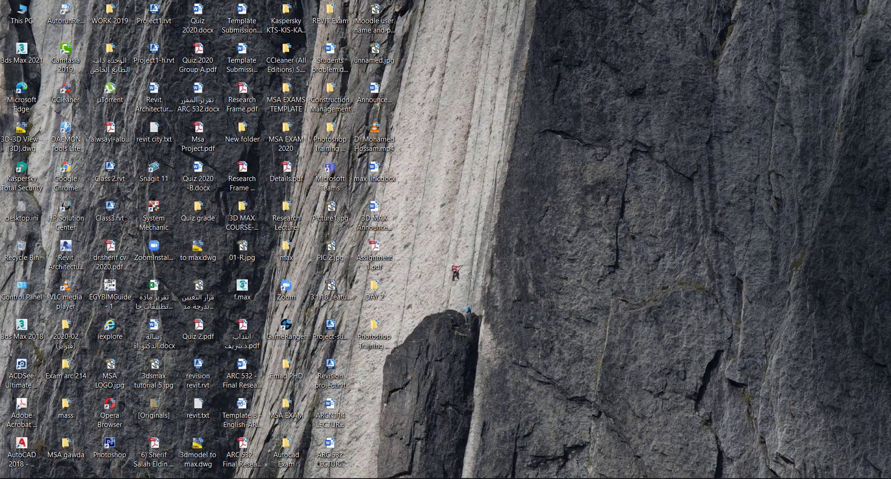
Restore AutoCAD and open master plan.dwg from Recent Documents on the Start tab
click(214, 478)
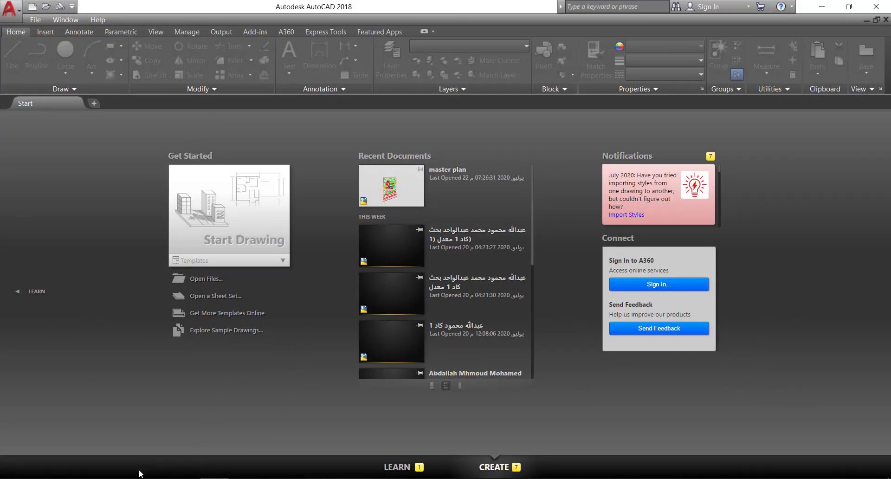
click(402, 192)
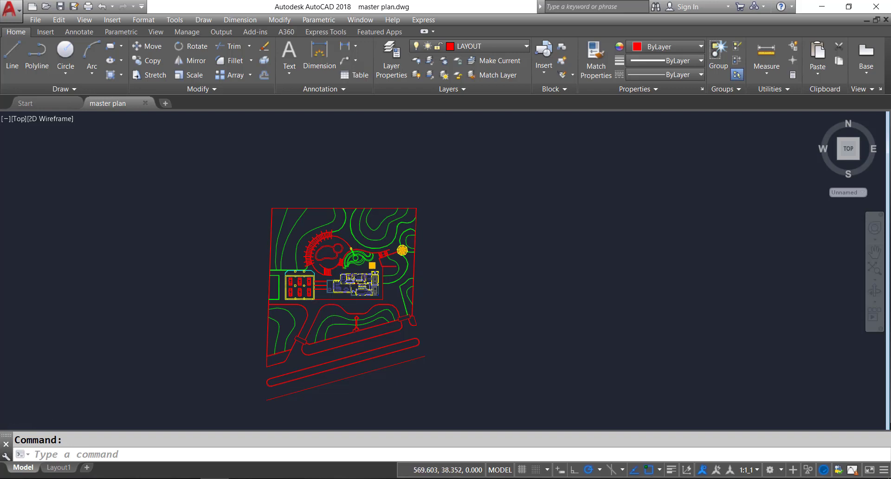
Regenerate the master plan drawing with the RE (REGEN) command
scroll(335, 299, up, 2)
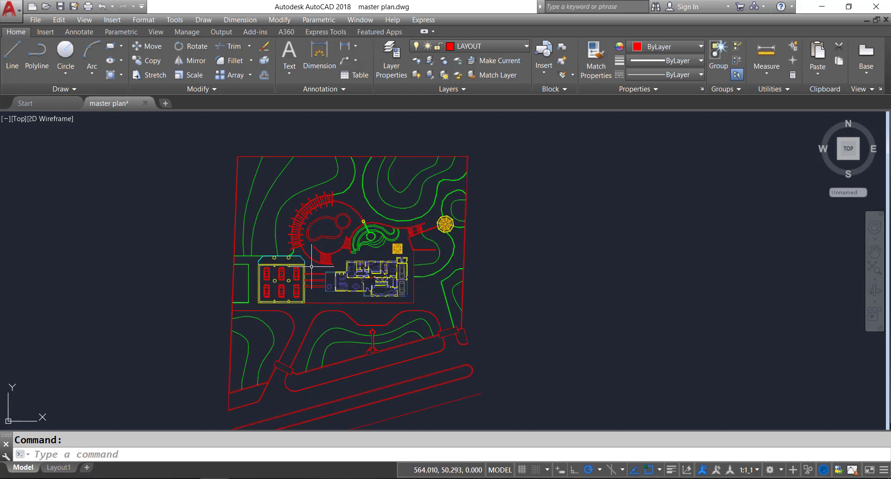
scroll(298, 269, up, 2)
text(re)
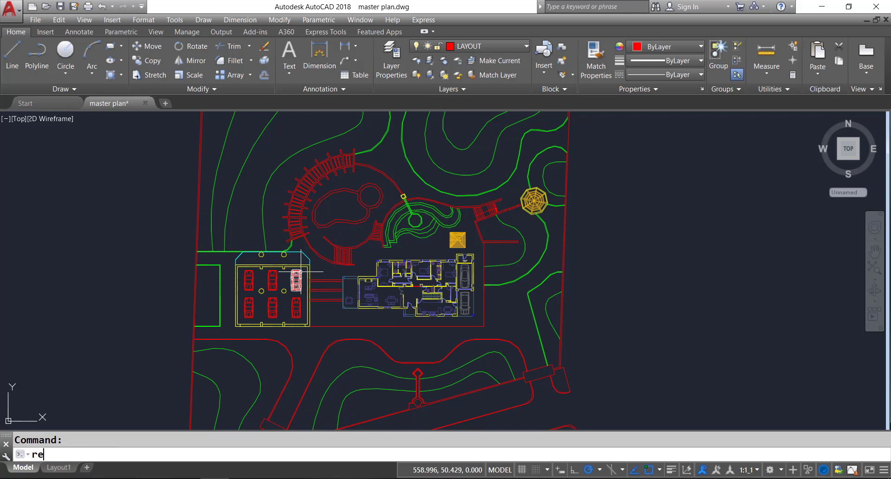
key(Return)
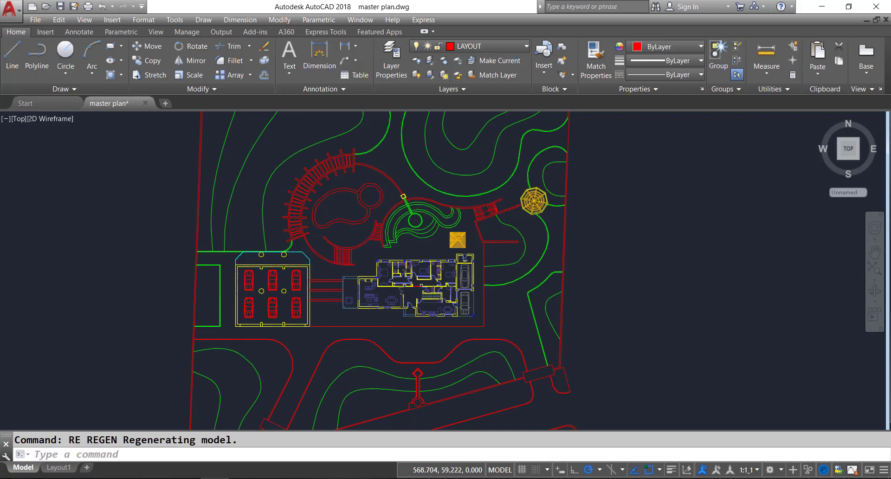
Zoom and pan over the pool, parking and house details, then zoom back out
scroll(350, 228, up, 2)
drag(351, 228, 386, 257)
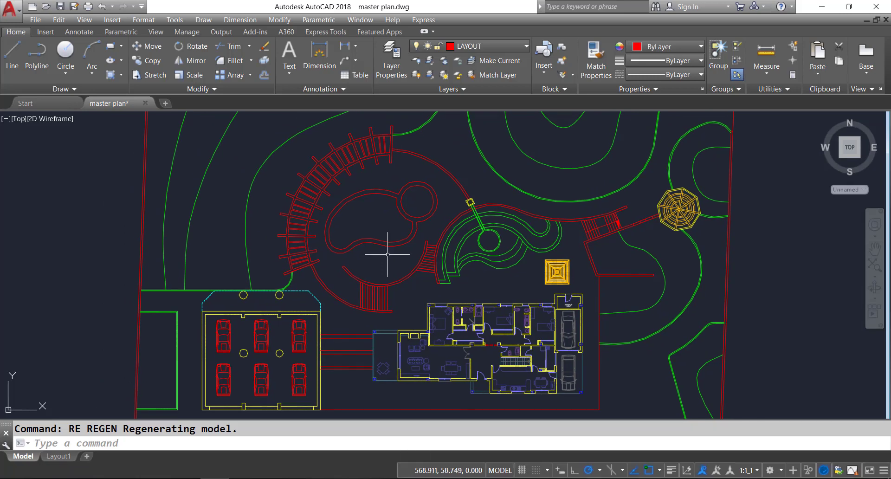
scroll(387, 254, down, 2)
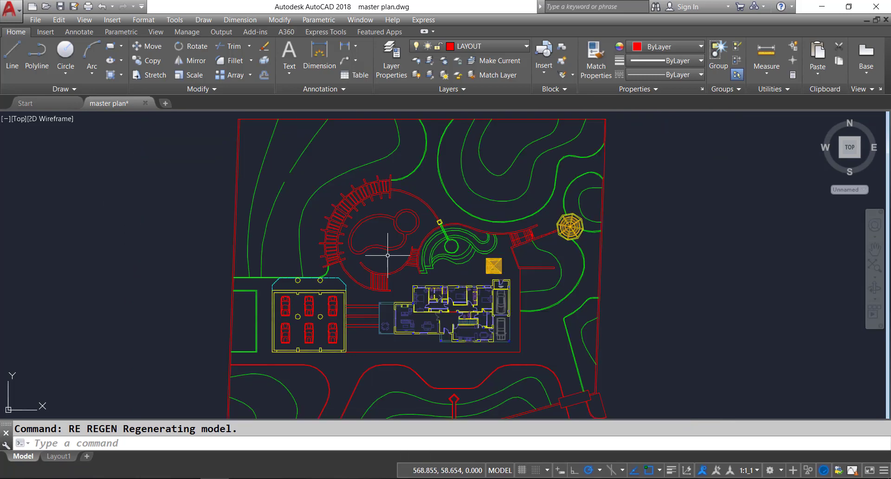
scroll(388, 254, down, 1)
scroll(354, 205, up, 3)
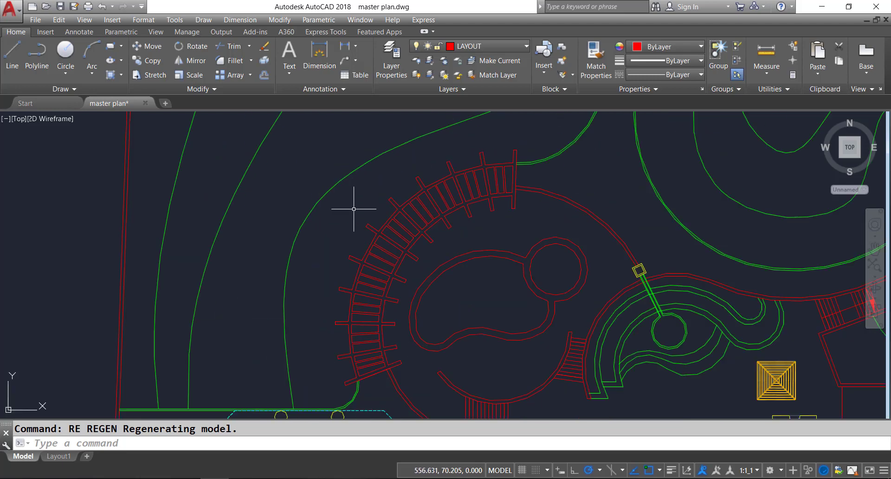
scroll(354, 205, down, 2)
drag(413, 201, 419, 212)
scroll(418, 211, down, 4)
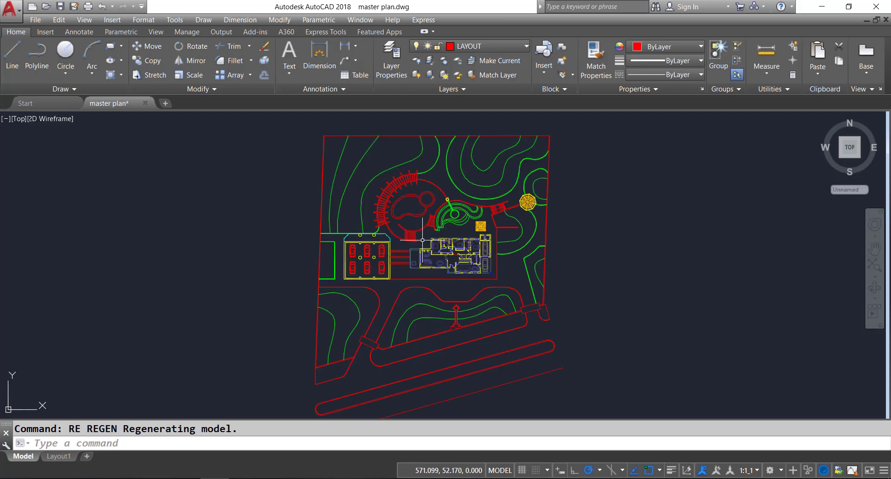
scroll(425, 241, up, 2)
scroll(420, 253, down, 2)
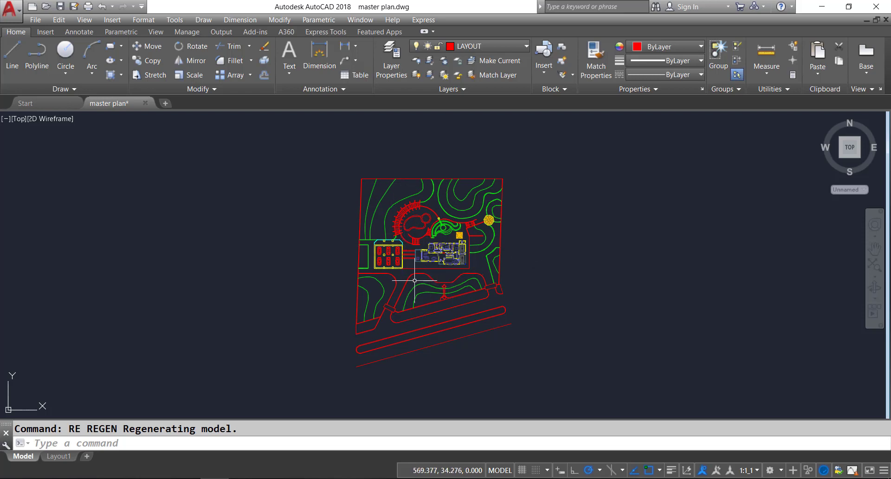
scroll(413, 280, up, 2)
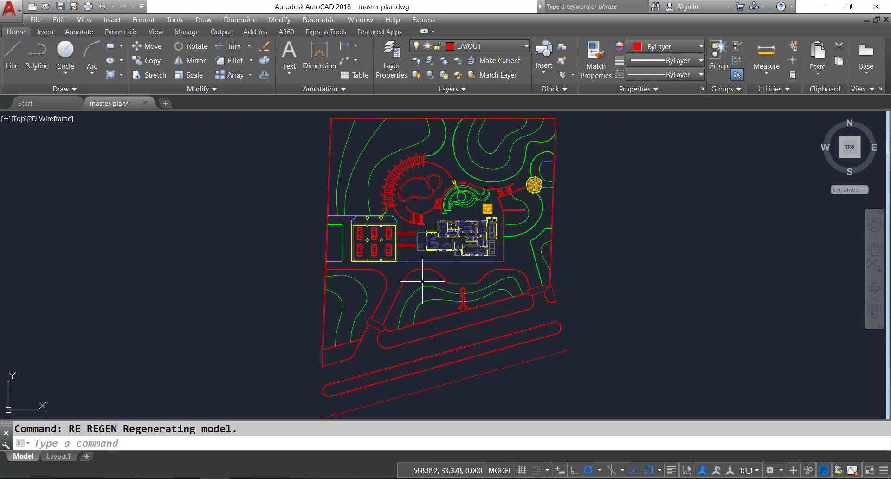
click(448, 281)
click(528, 343)
scroll(561, 276, down, 2)
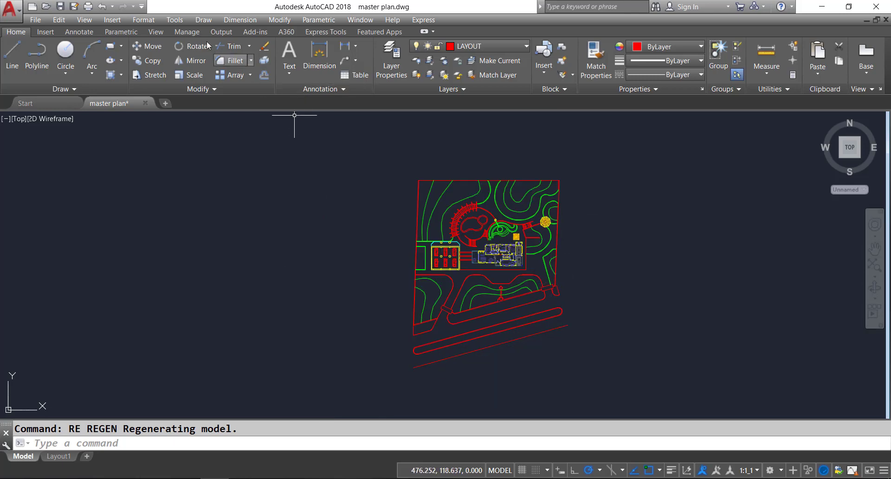
Open the Plotters folder via Tools > Options > Plot and Publish > Add or Configure Plotters
click(176, 20)
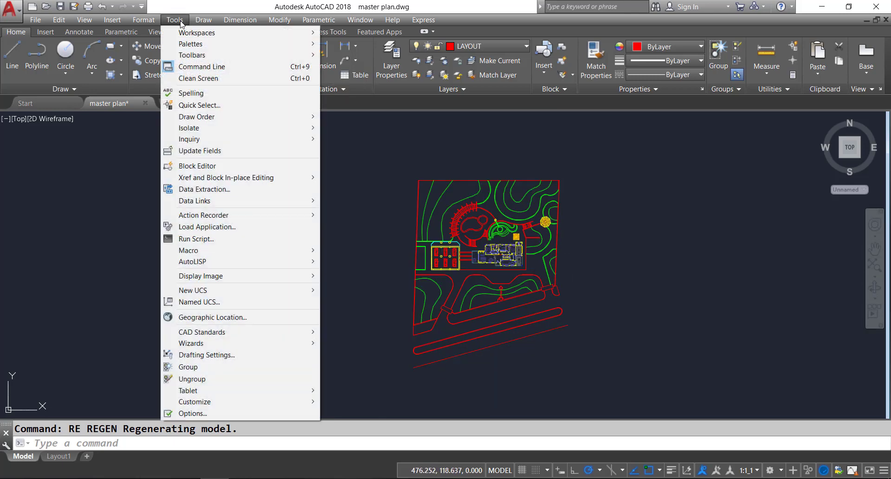
click(215, 414)
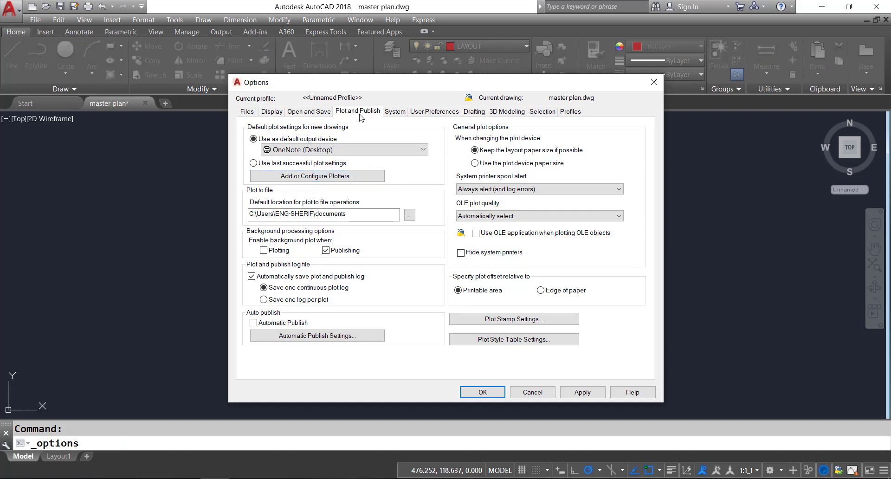
click(314, 181)
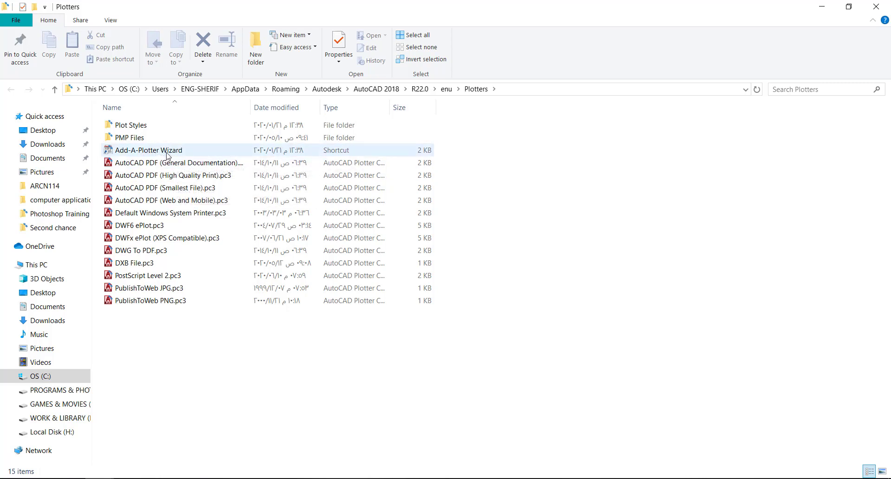
Start the Add-A-Plotter Wizard for My Computer using the Adobe PostScript Level 2 model
click(166, 153)
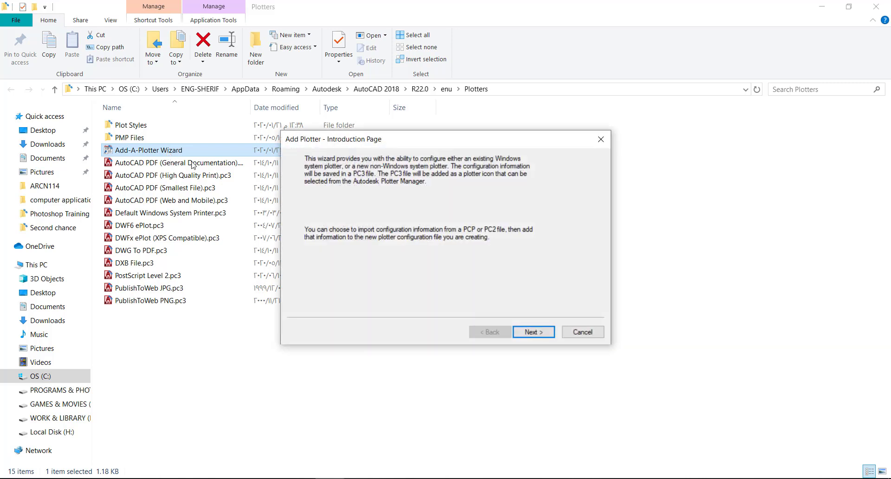
mouse_move(405, 146)
mouse_down()
mouse_move(566, 150)
mouse_move(562, 137)
mouse_up()
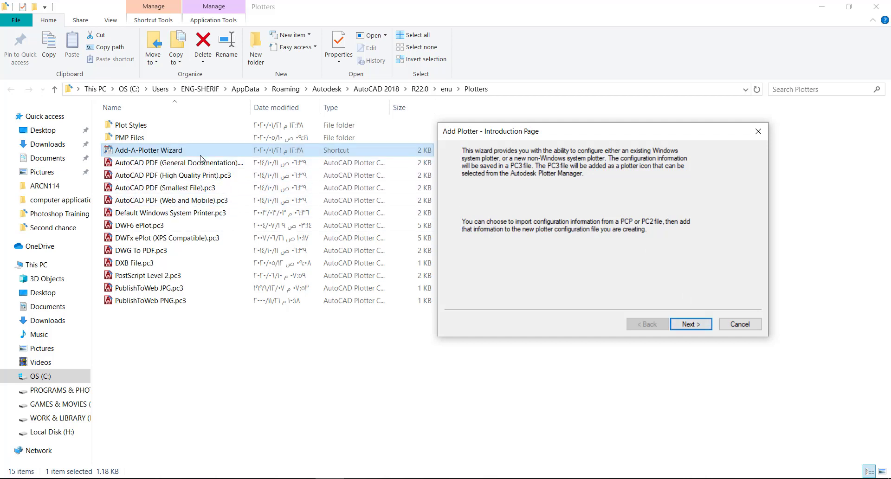
click(692, 324)
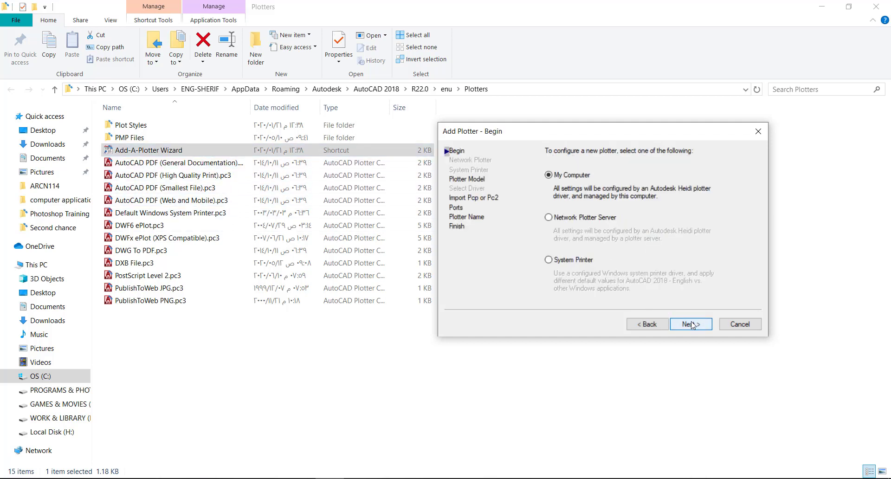
click(692, 324)
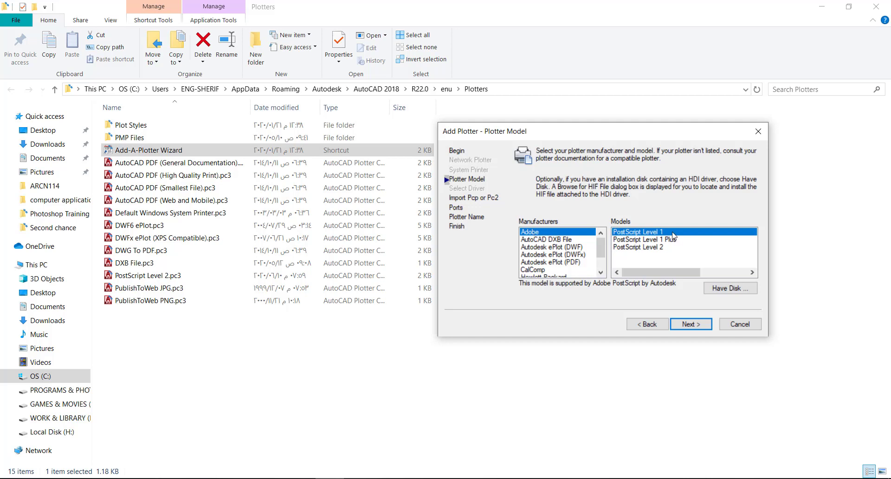
click(657, 249)
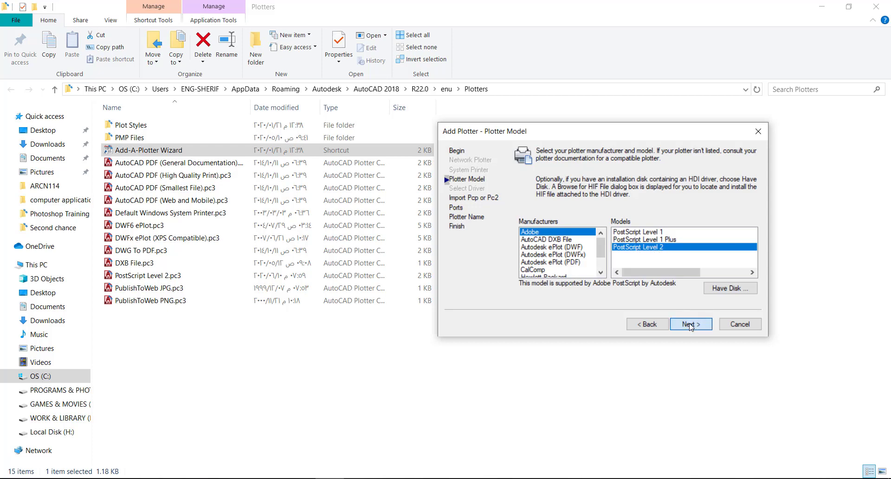
click(690, 325)
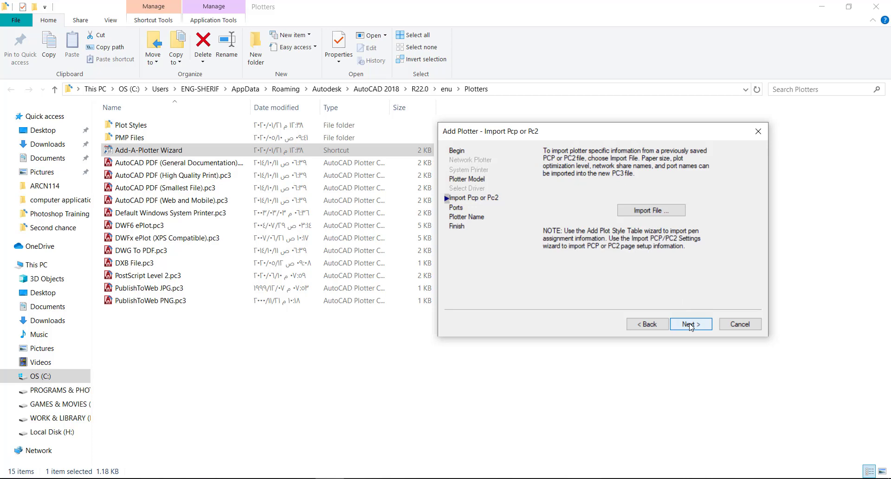
click(690, 325)
click(691, 325)
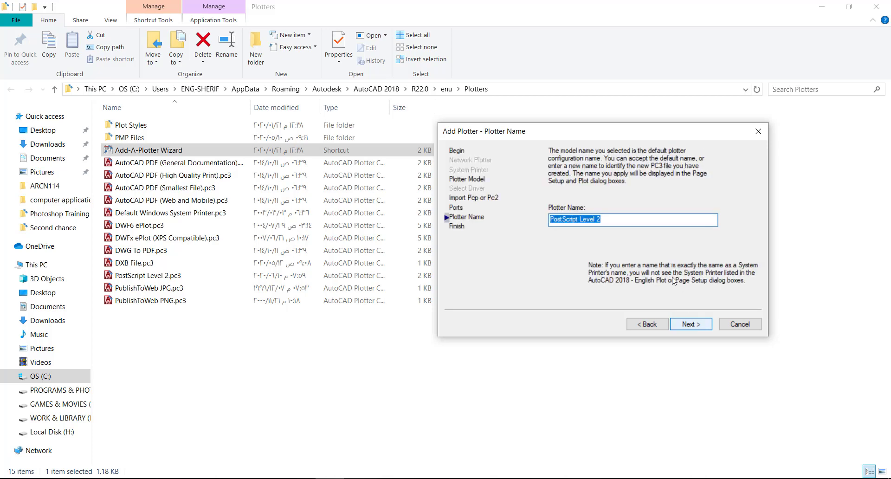
Name the new plotter PostScript Level 3, finish the wizard, and select PostScript Level 2.pc3
click(692, 326)
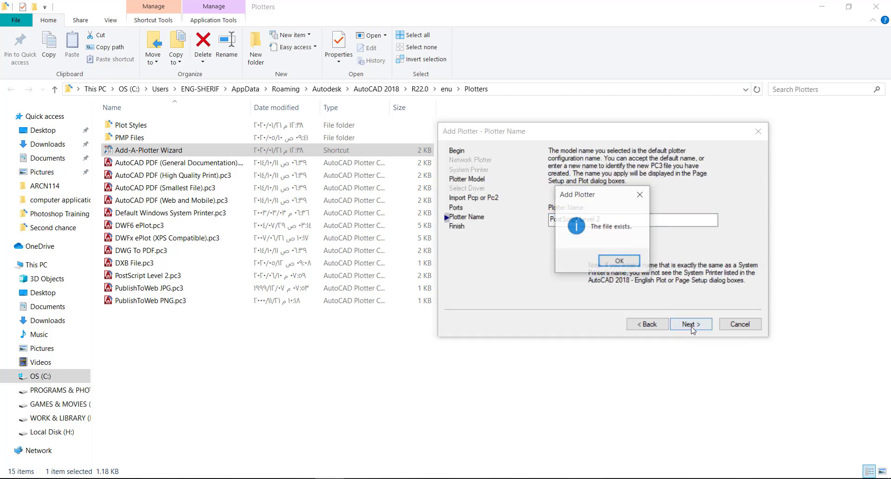
click(622, 266)
click(599, 219)
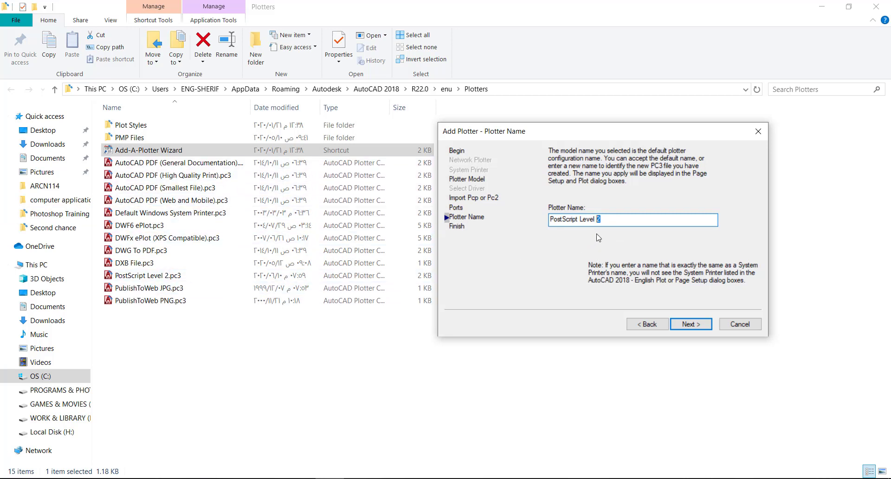
text(3)
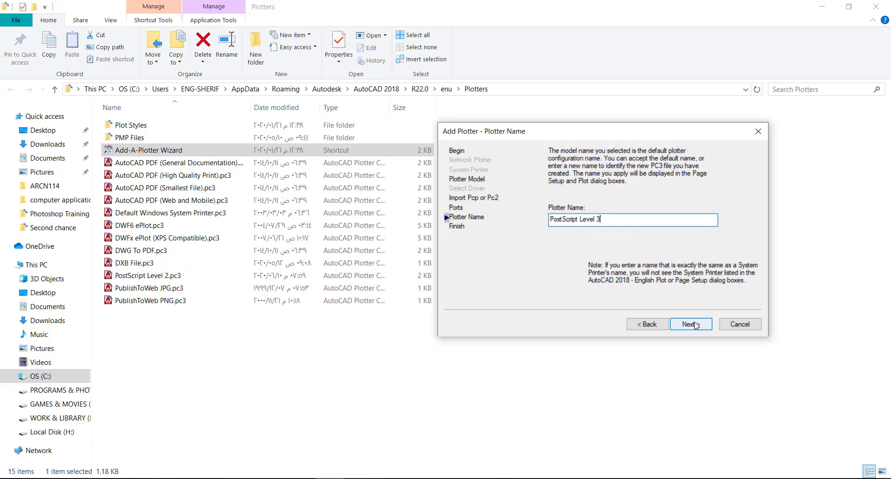
click(696, 325)
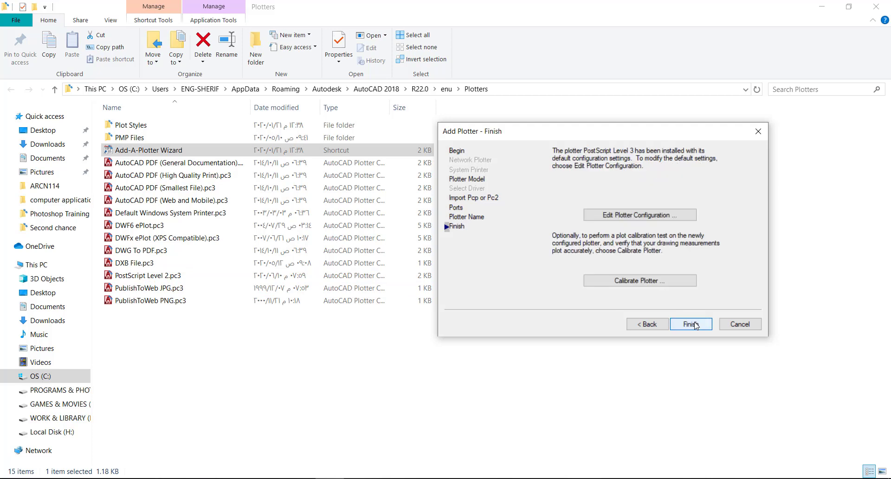
click(696, 325)
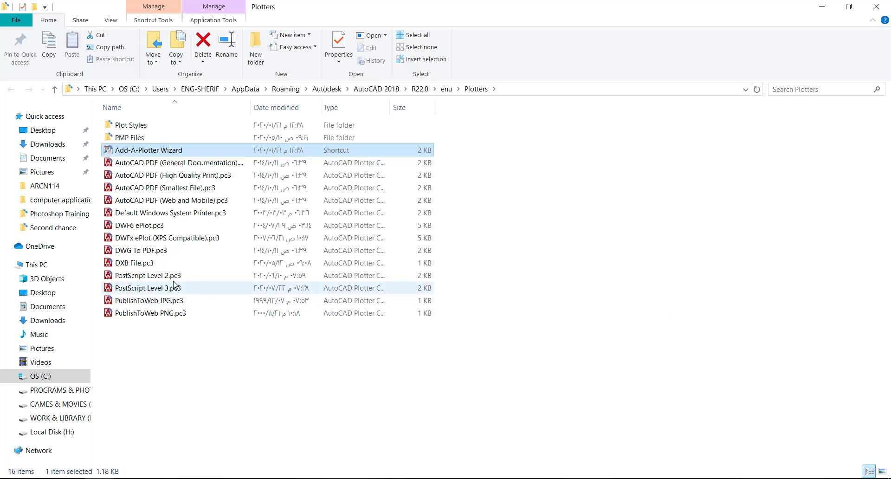
click(126, 278)
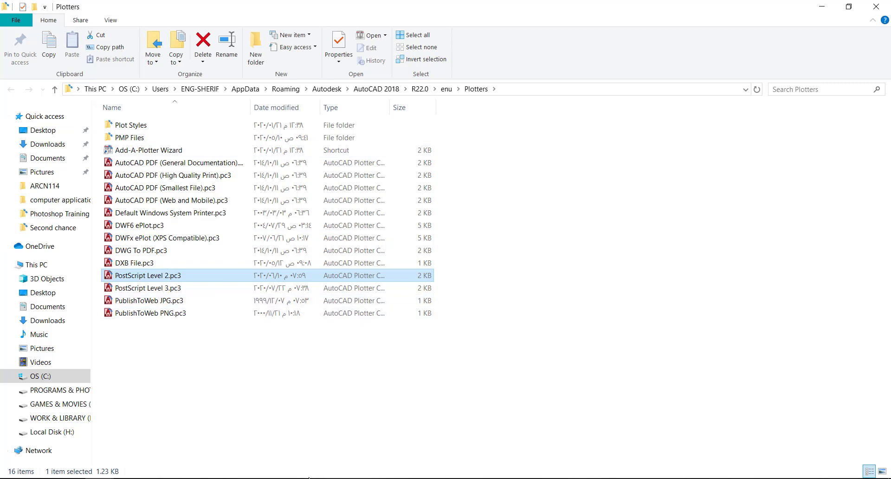
Switch back to AutoCAD's Options dialog with Alt+Tab
key(alt+Tab)
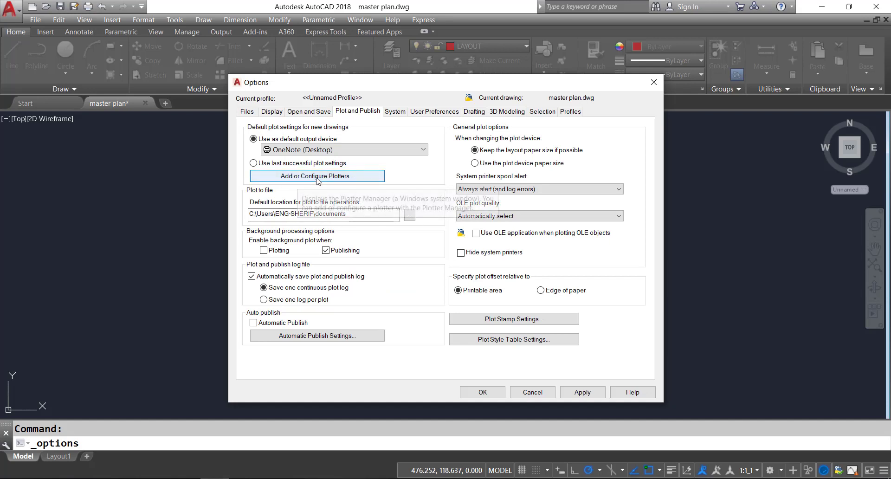
Accept the Options dialog with OK and dismiss the Tools menu
click(493, 396)
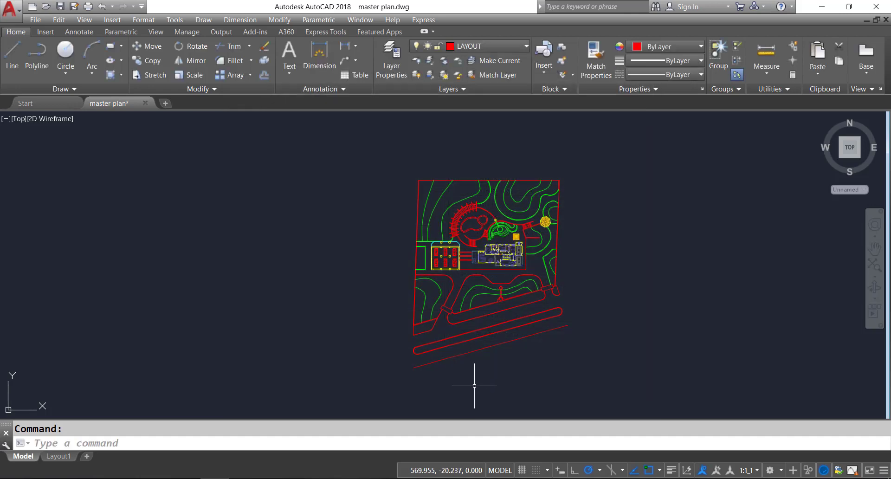
click(177, 22)
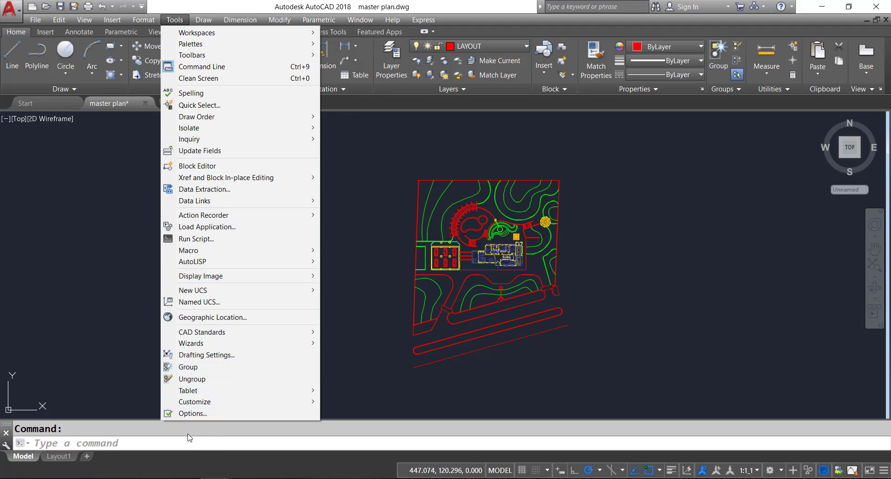
click(129, 286)
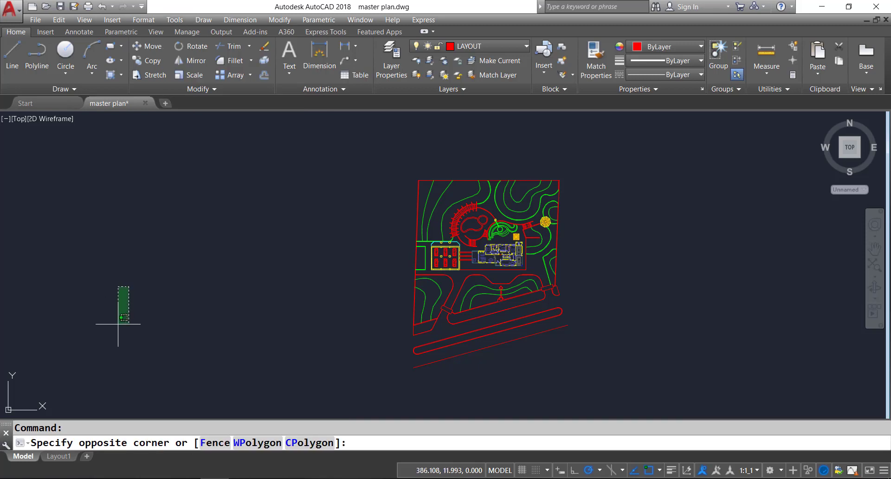
click(124, 317)
Reopen Options with OP, cancel it, and reposition the master plan in view
text(op)
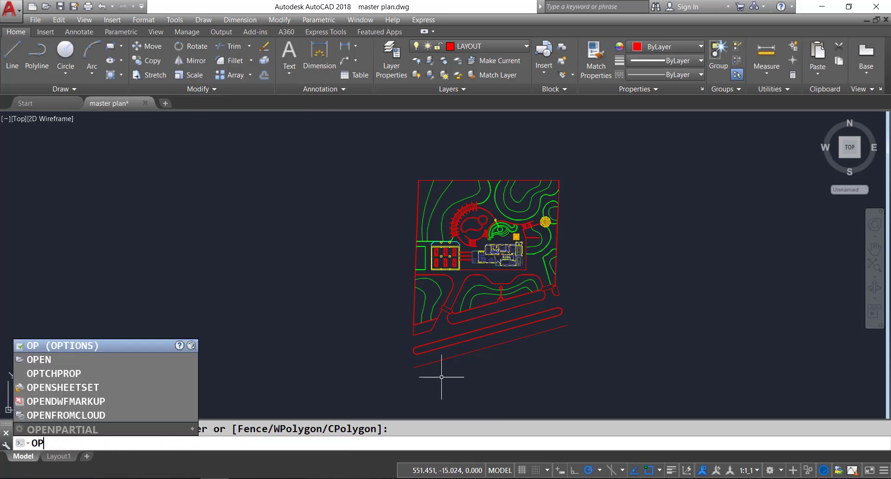
key(Return)
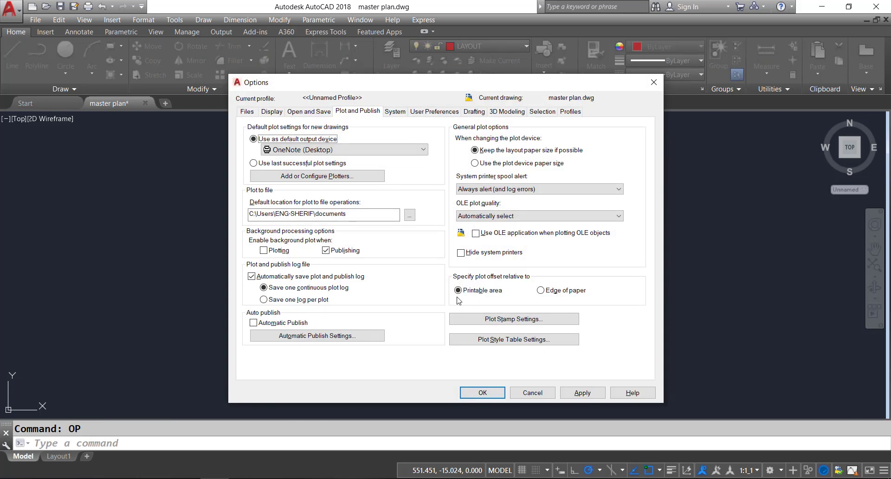
click(538, 395)
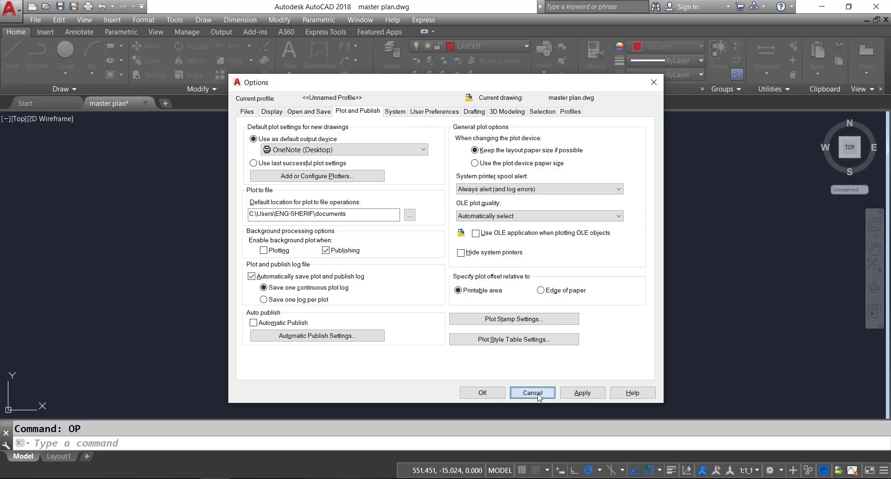
scroll(544, 273, up, 3)
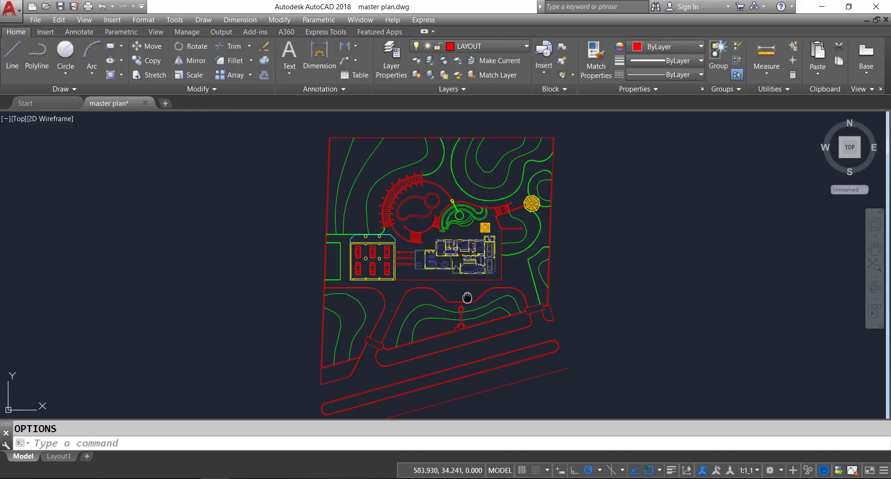
drag(468, 297, 477, 278)
scroll(478, 288, down, 2)
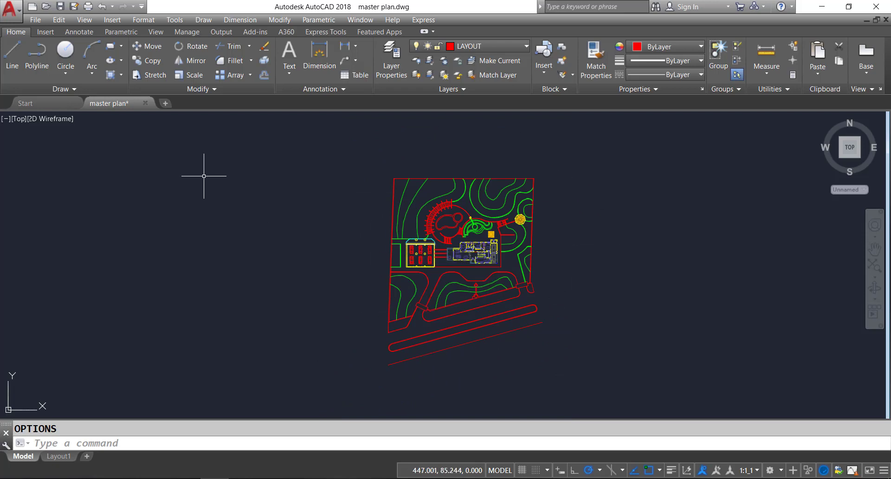
Dismiss the View menu and open the Plot - Model dialog with Ctrl+P
click(36, 20)
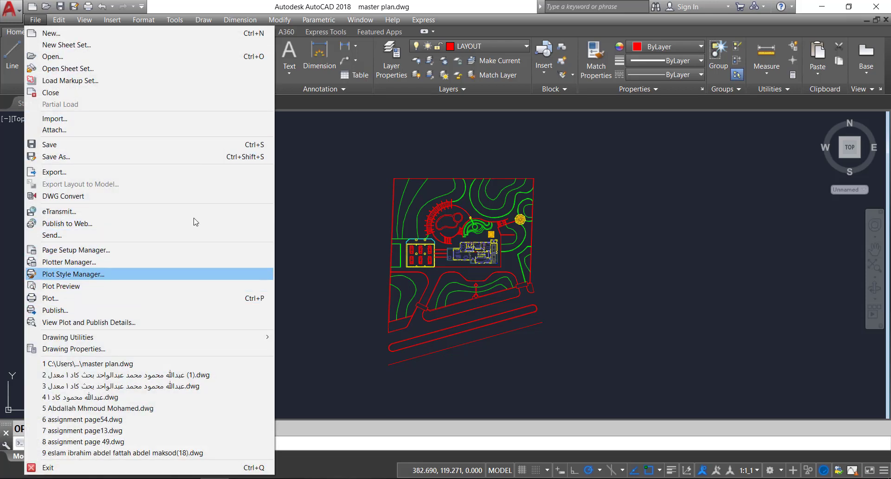
click(91, 9)
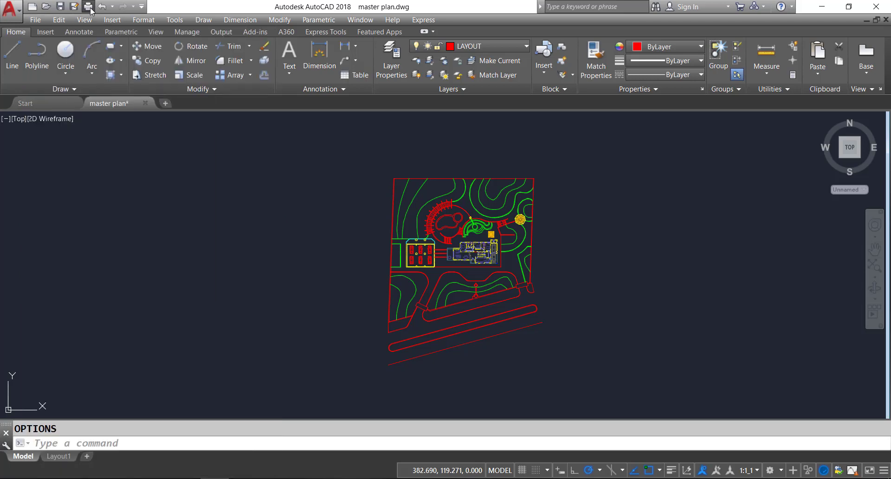
click(265, 244)
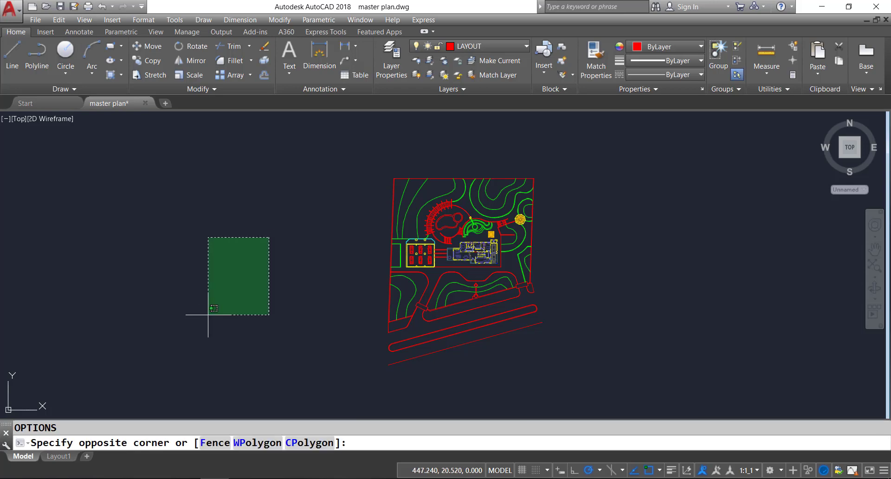
click(200, 321)
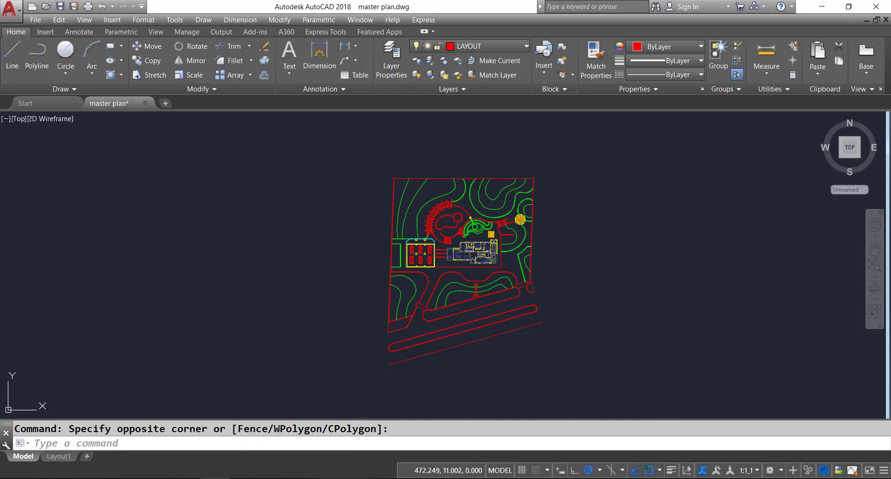
key(ctrl+p)
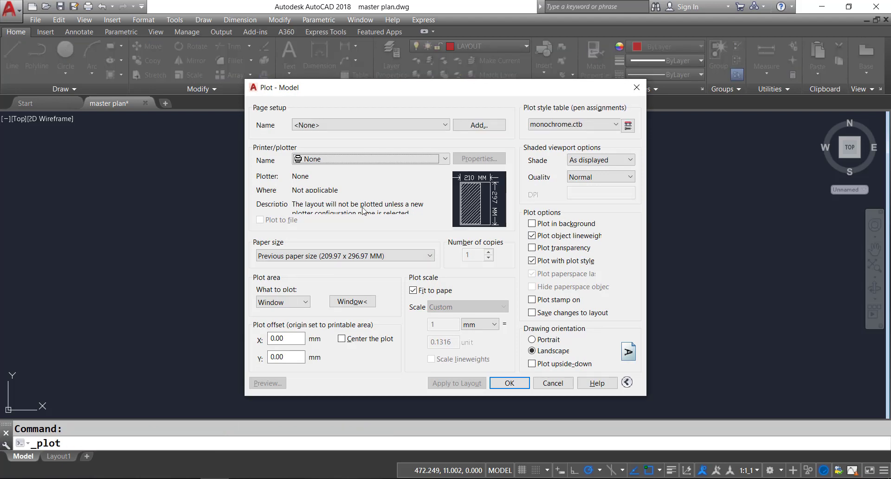
Select PostScript Level 2.pc3 as the plotter and enable Plot to file
mouse_move(389, 91)
mouse_down()
mouse_move(454, 91)
mouse_move(445, 82)
mouse_up()
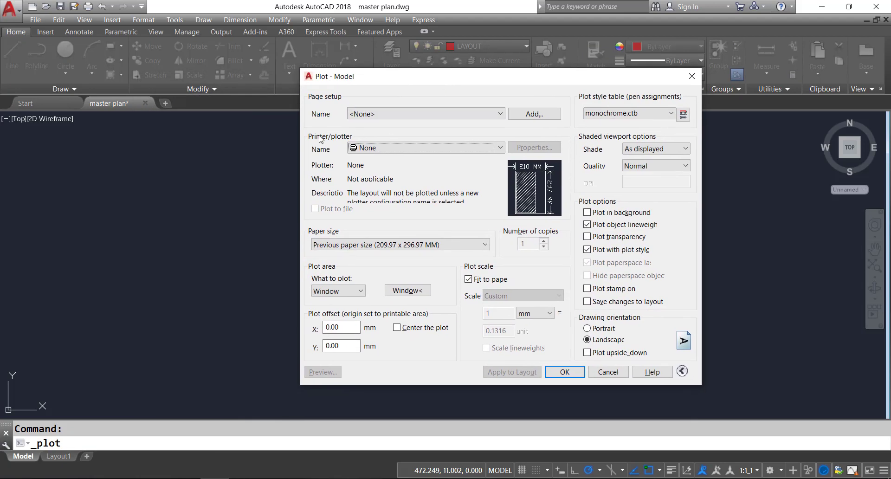
click(383, 148)
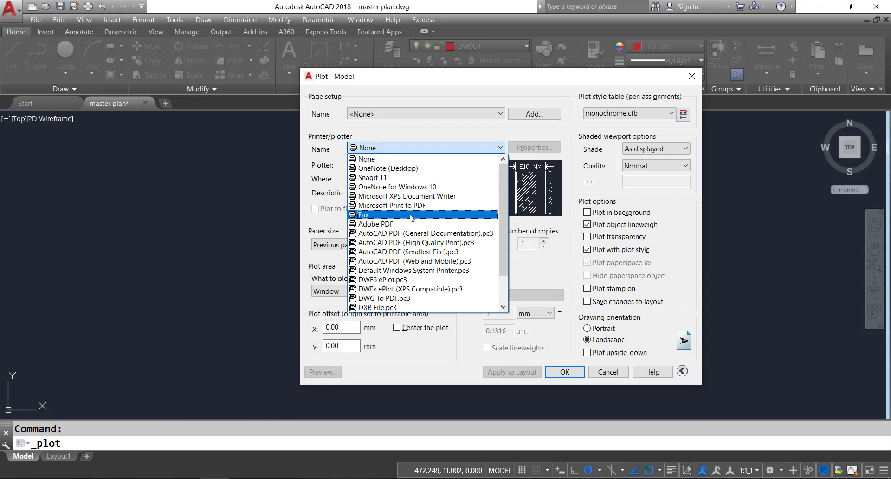
scroll(412, 218, down, 1)
scroll(411, 218, down, 1)
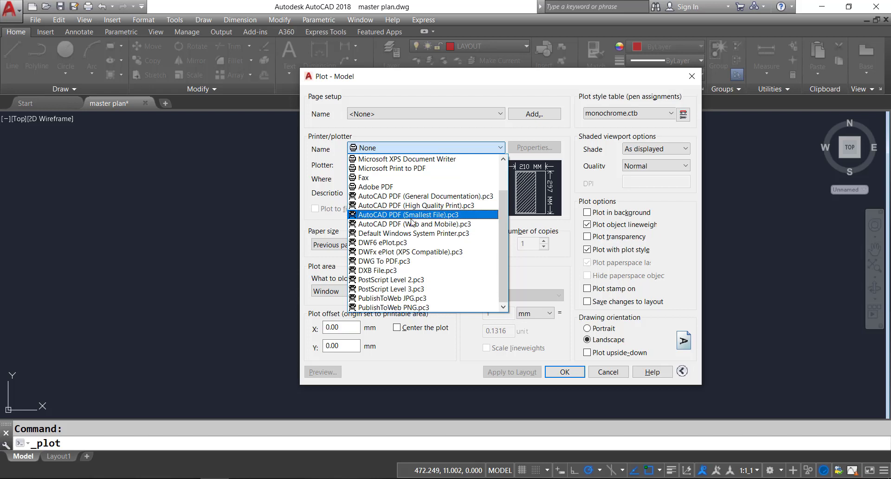
click(398, 281)
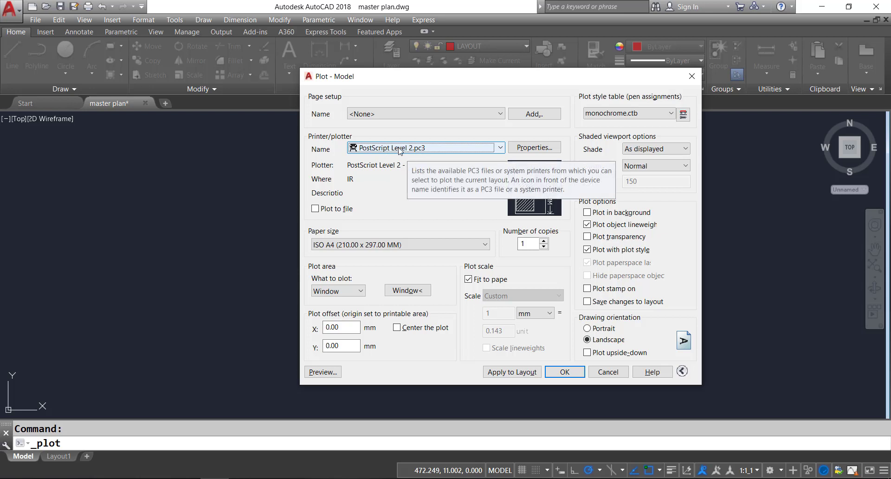
click(330, 211)
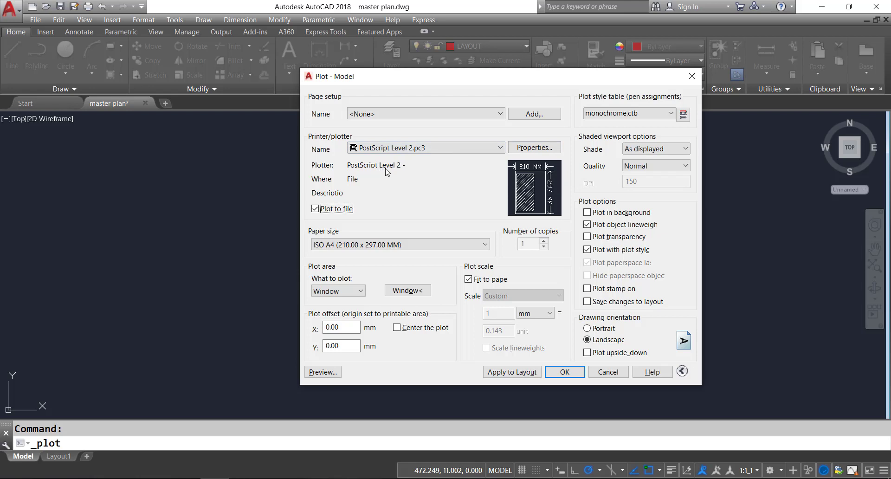
click(398, 246)
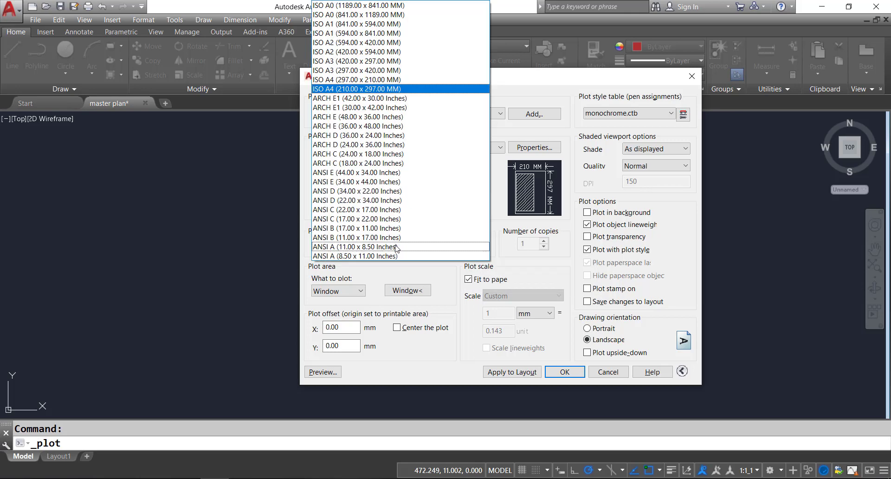
Set ISO A0 paper with the plot centred, and begin picking the plot window
click(385, 14)
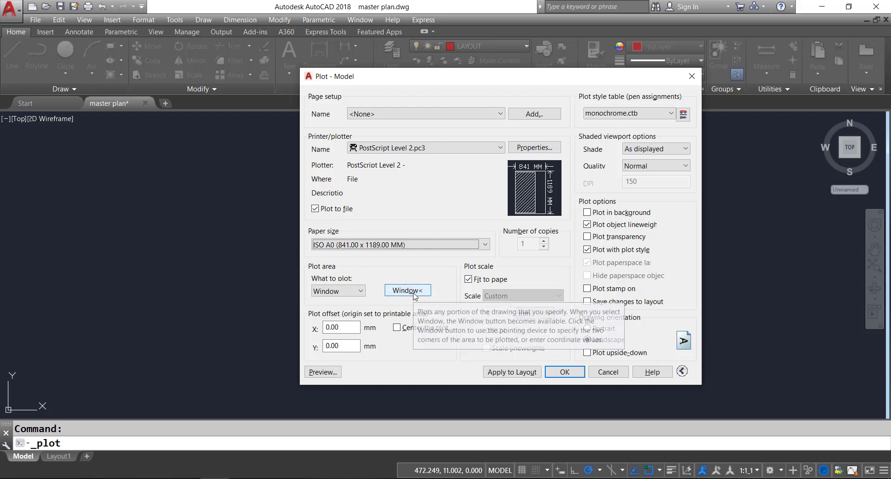
click(415, 329)
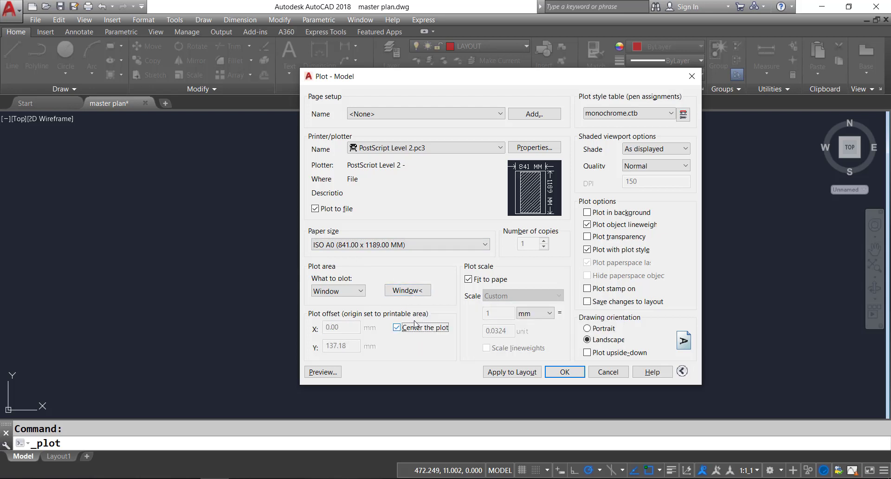
click(414, 292)
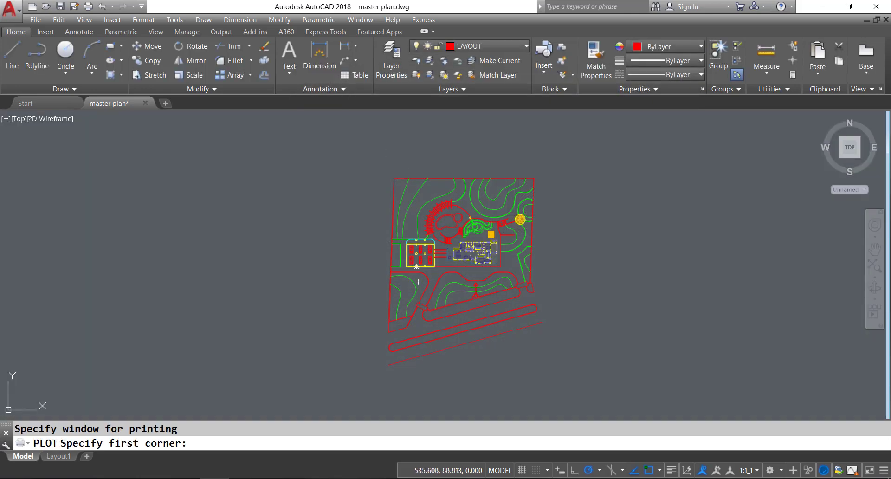
Window the whole master plan as plot area in Portrait, fitting 1:0.09879 on ISO A0
click(385, 171)
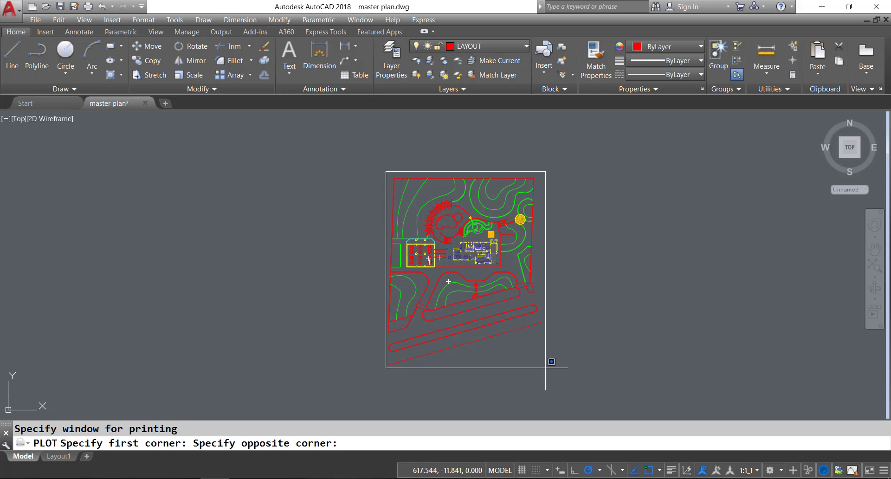
click(545, 368)
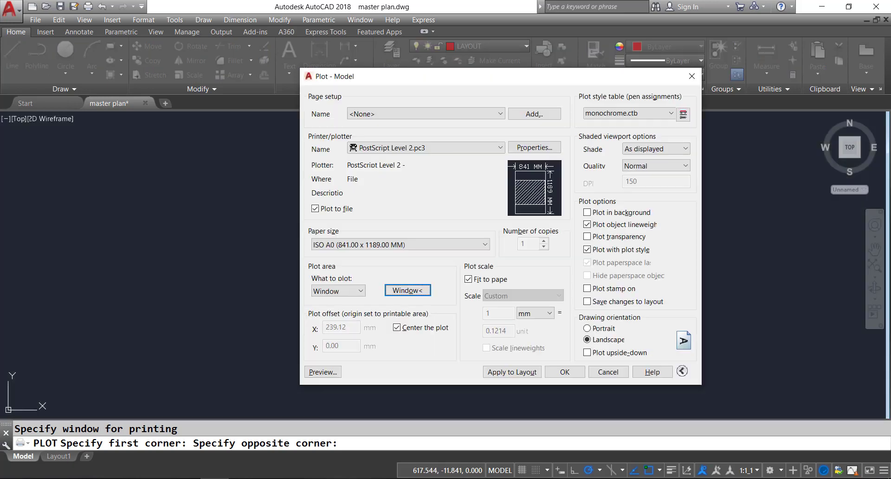
click(598, 329)
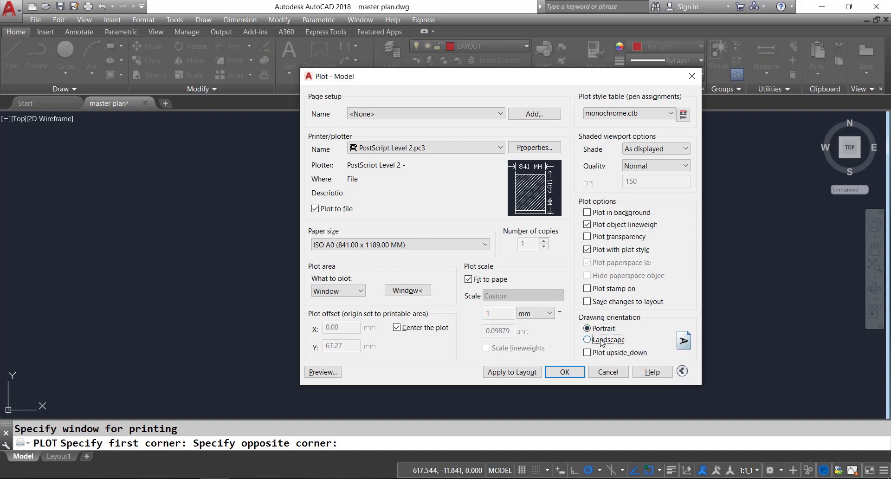
click(601, 339)
click(603, 332)
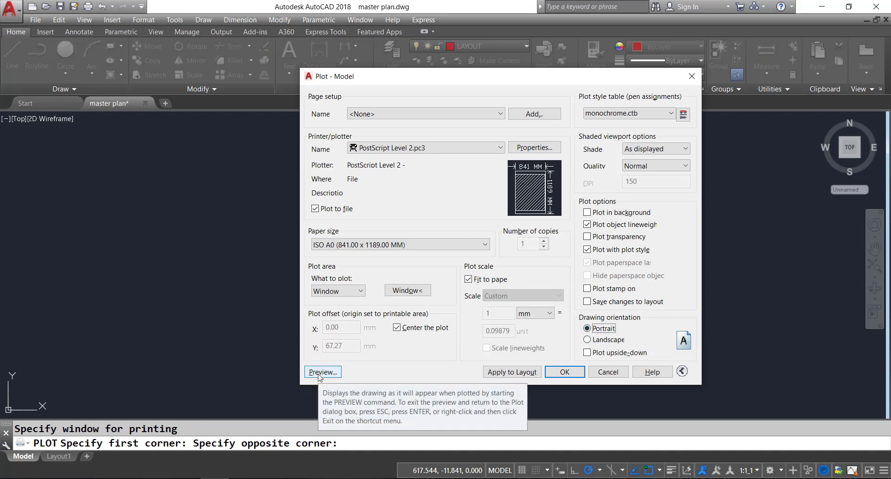
click(682, 370)
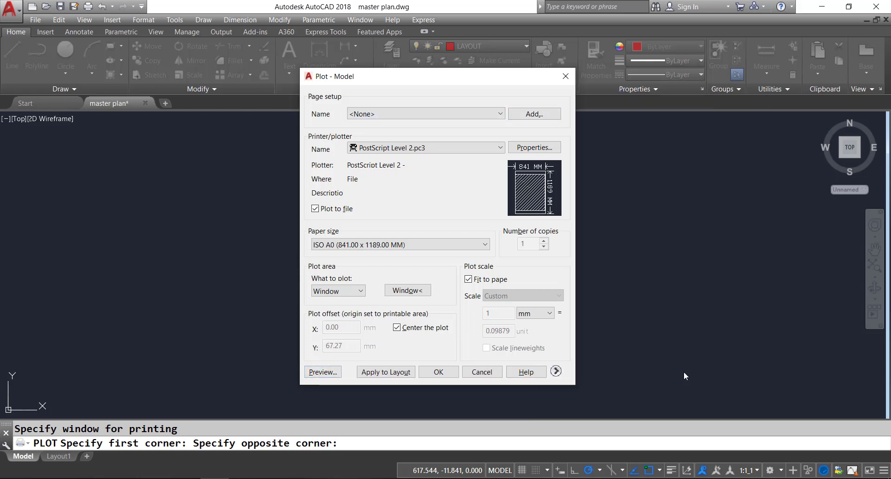
Expand the extra plot options and keep monochrome.ctb as the plot style table
click(556, 371)
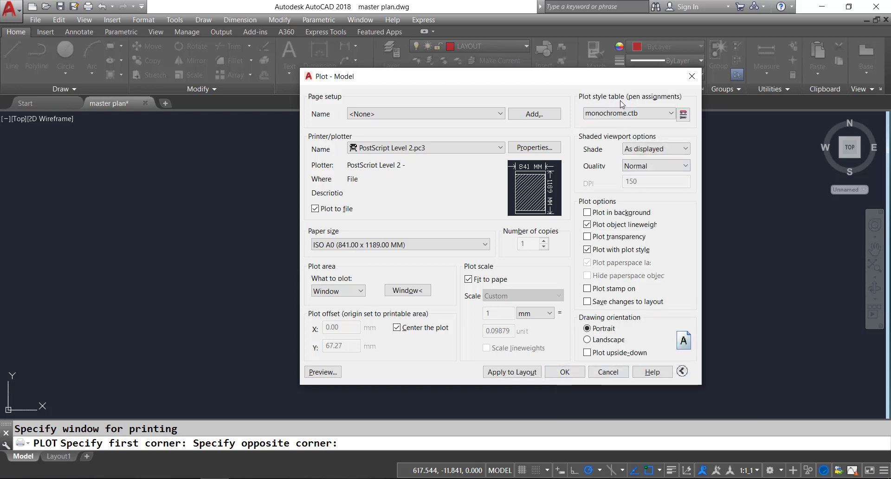
click(649, 116)
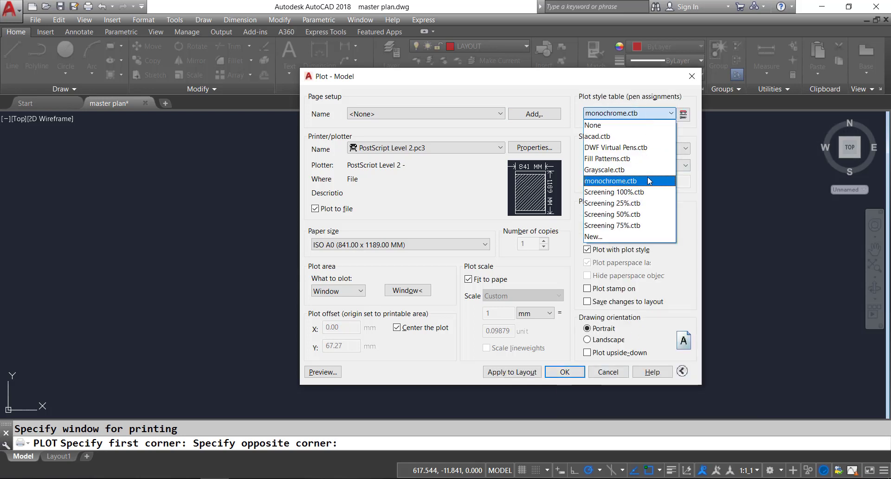
click(602, 119)
drag(528, 83, 231, 103)
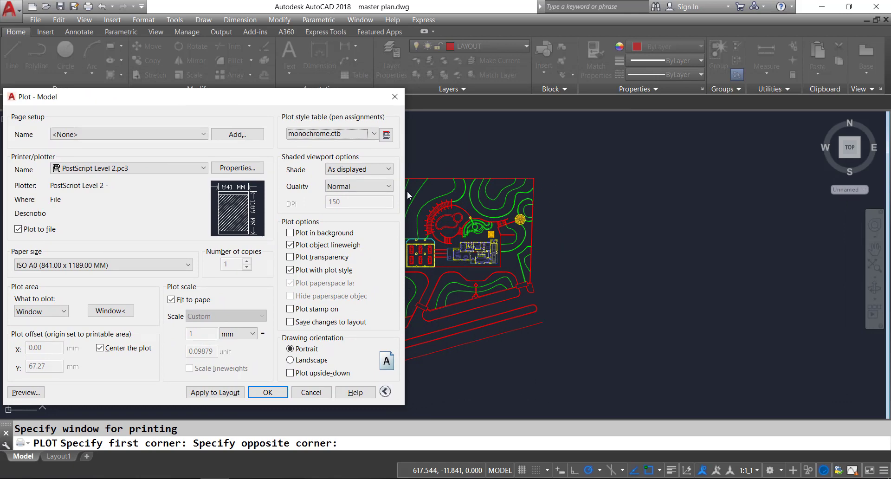
drag(251, 100, 520, 90)
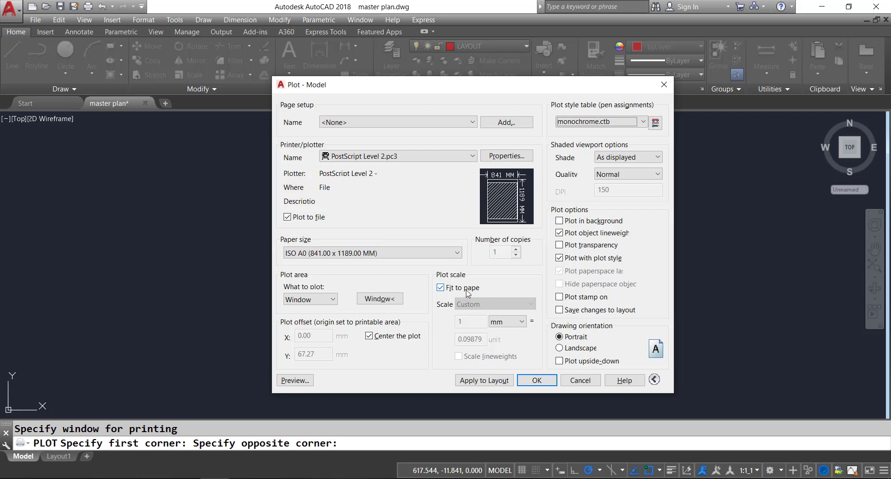
mouse_move(384, 87)
mouse_down()
mouse_move(605, 87)
mouse_move(453, 86)
mouse_up()
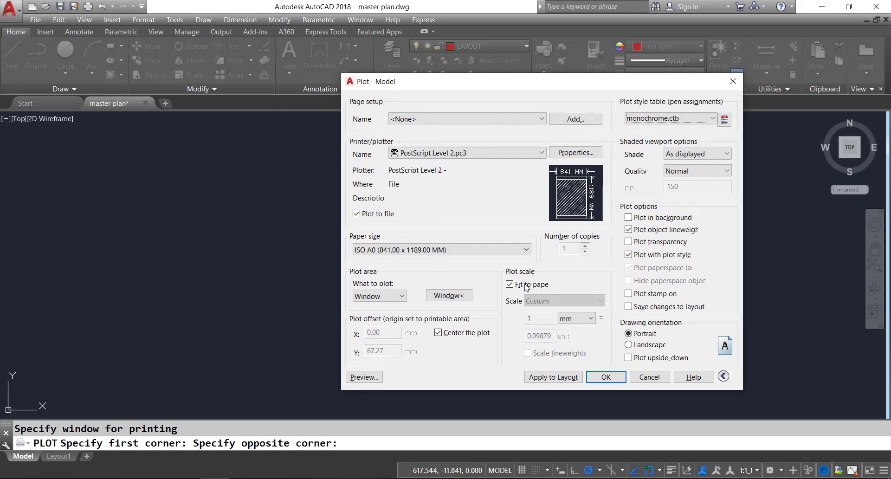
click(527, 287)
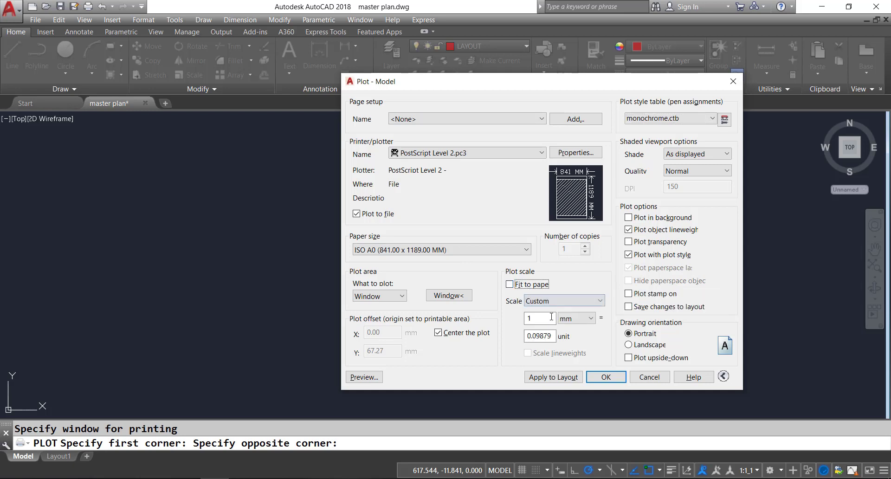
click(551, 317)
text(000)
key(Tab)
text(5)
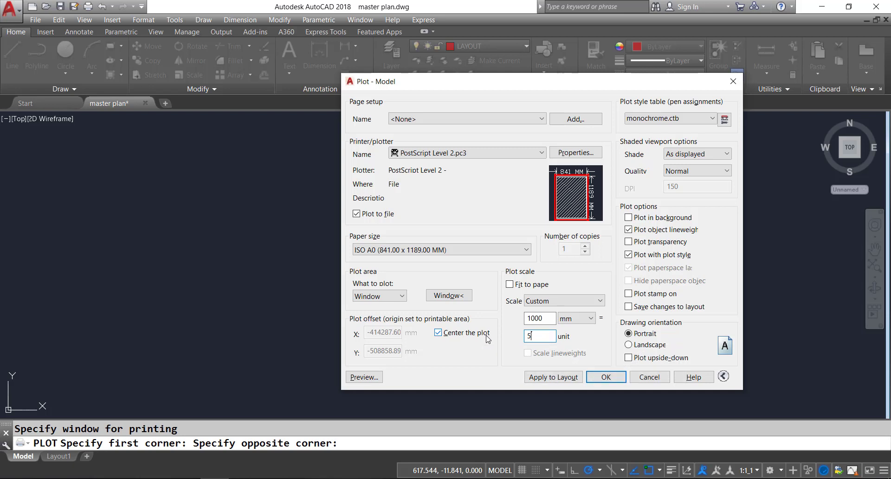
text(0)
key(shift+Tab)
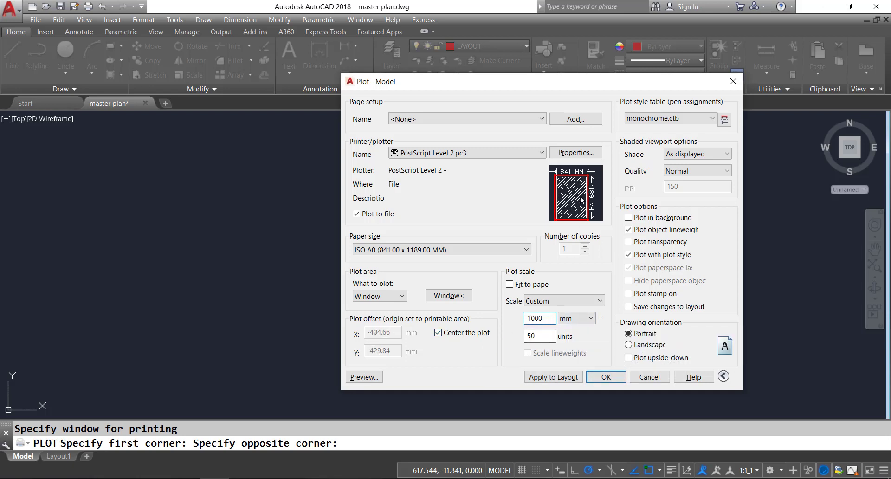
key(Tab)
text(100)
click(532, 318)
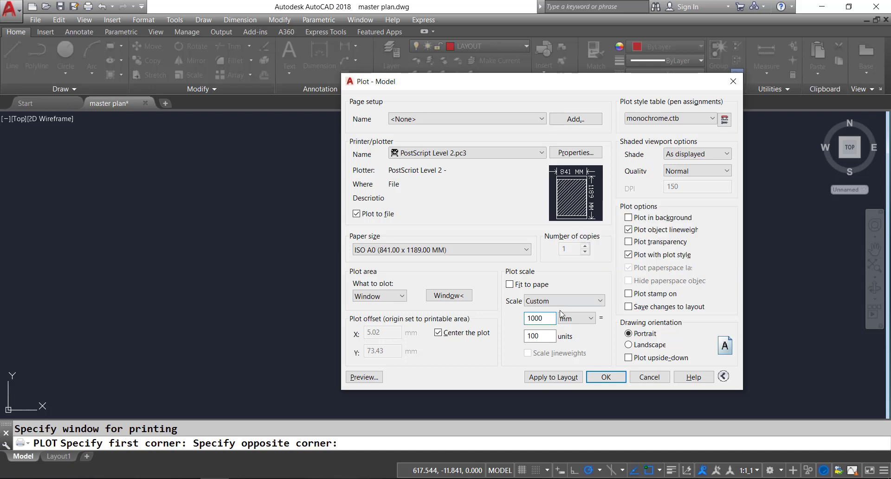
click(523, 286)
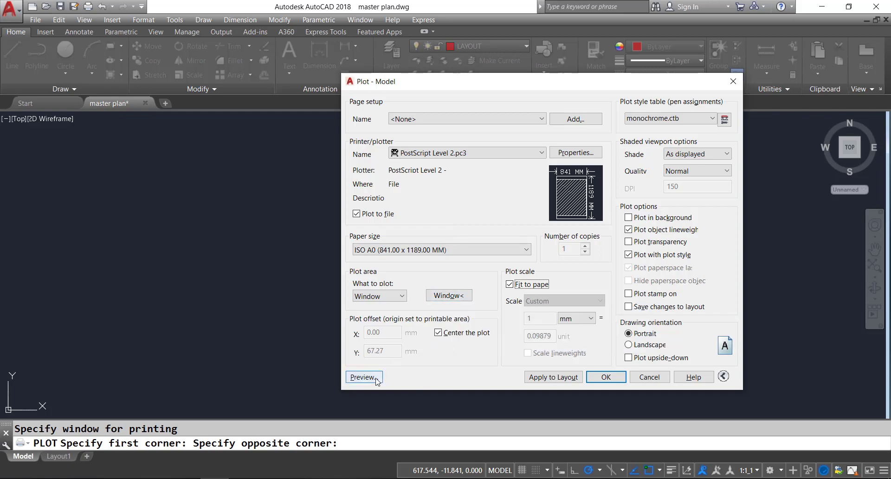
click(357, 377)
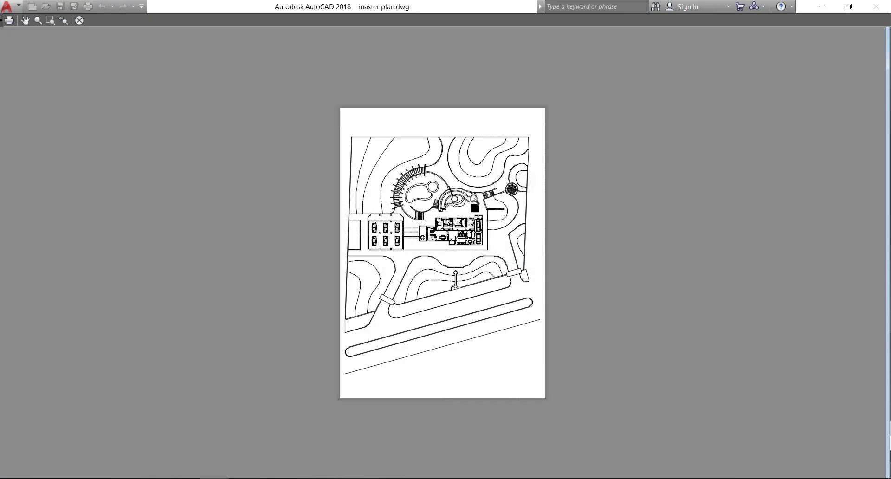
scroll(543, 237, up, 5)
scroll(519, 289, up, 5)
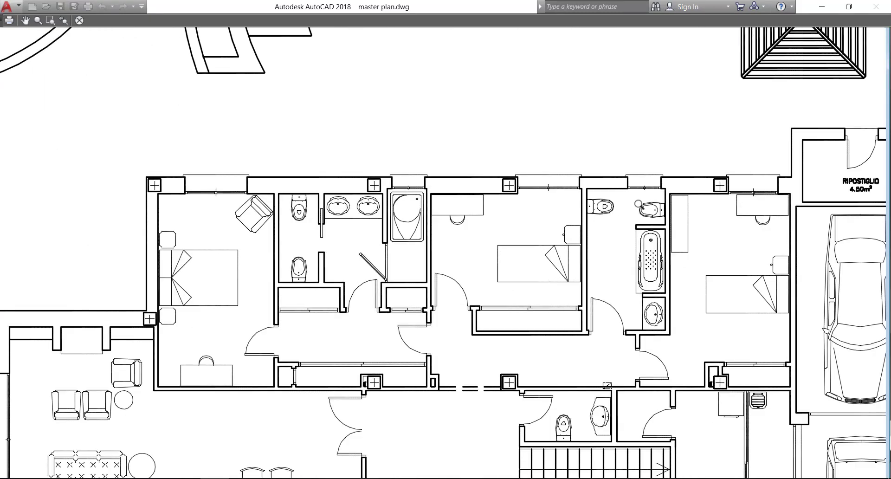
scroll(551, 209, down, 5)
scroll(676, 266, up, 3)
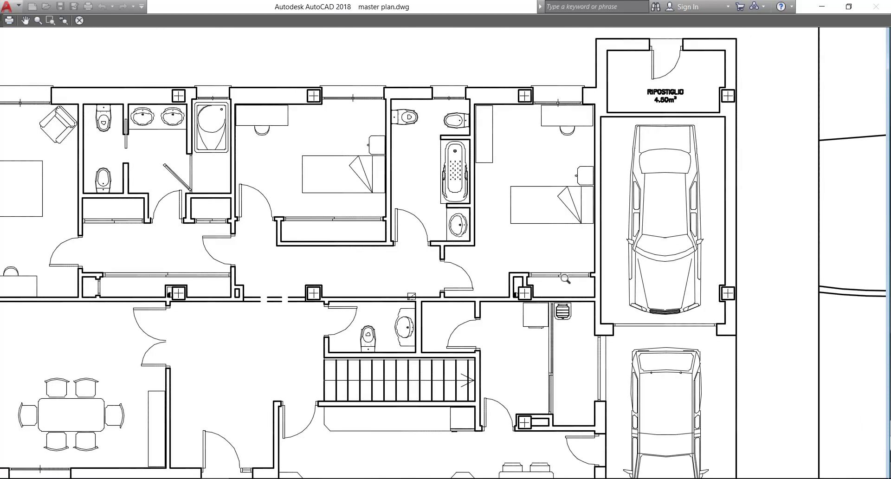
scroll(565, 278, down, 5)
scroll(491, 278, up, 3)
scroll(491, 386, down, 3)
scroll(483, 338, down, 3)
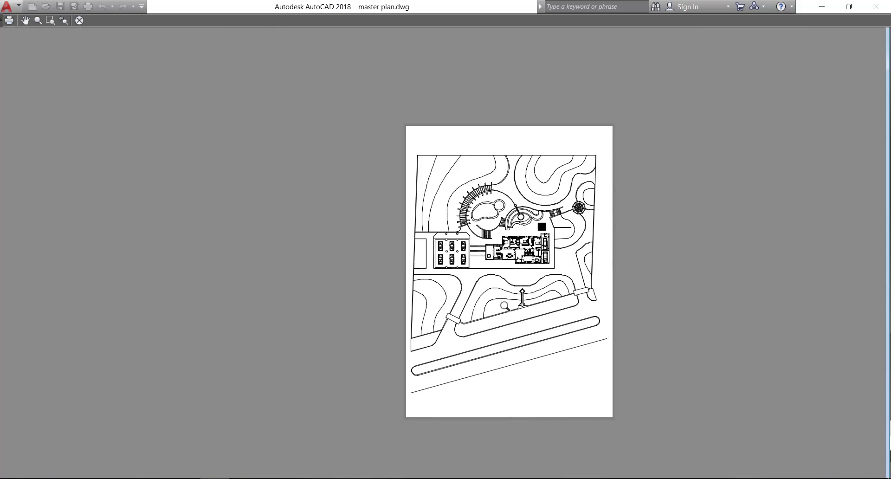
key(Escape)
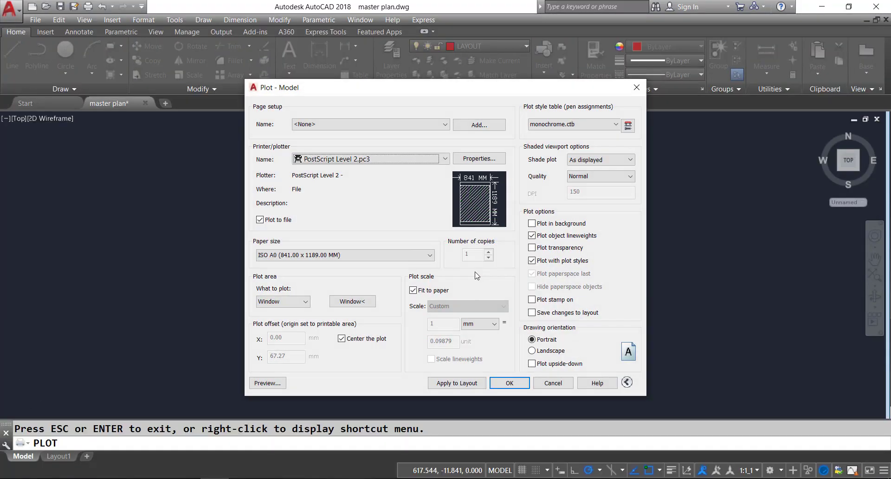
Plot the drawing to master plan-Model.EPS saved on the Desktop
click(498, 388)
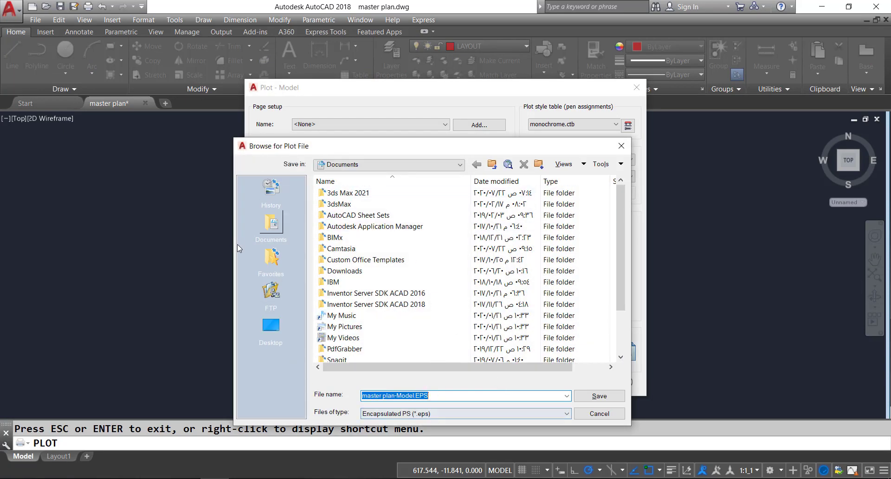
click(273, 328)
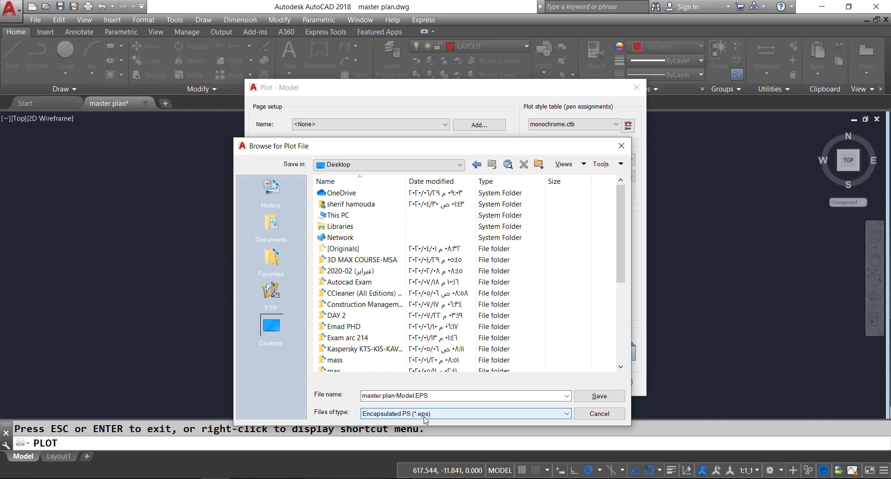
drag(408, 148, 538, 102)
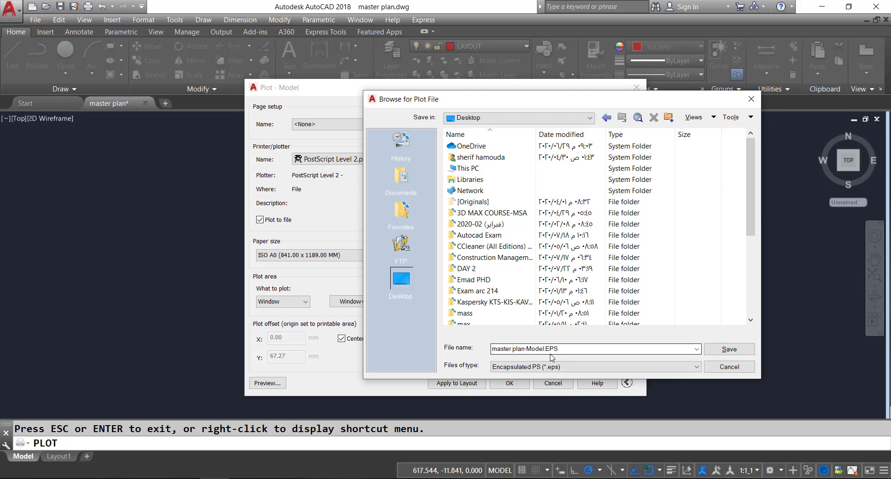
click(564, 347)
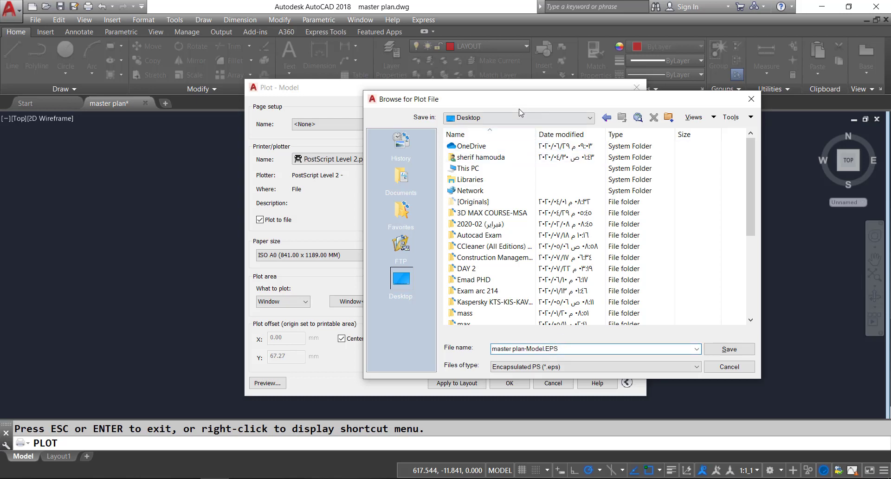
drag(519, 102, 245, 102)
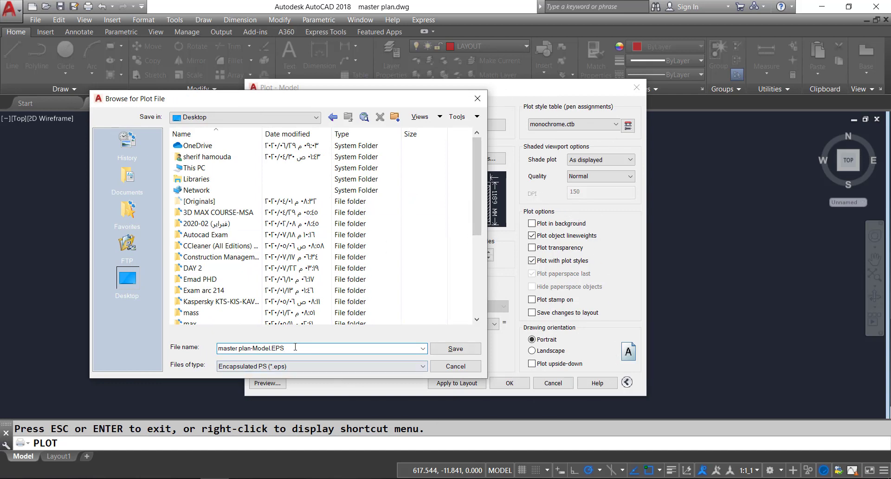
drag(292, 347, 210, 347)
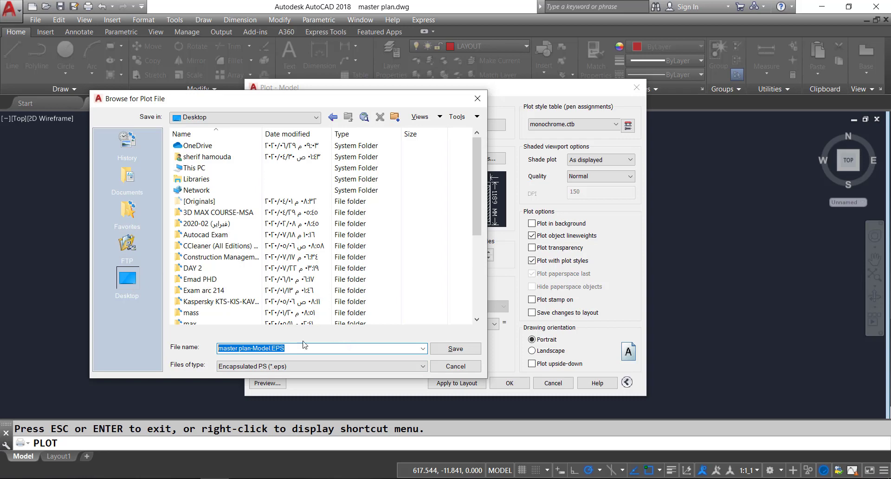
click(466, 351)
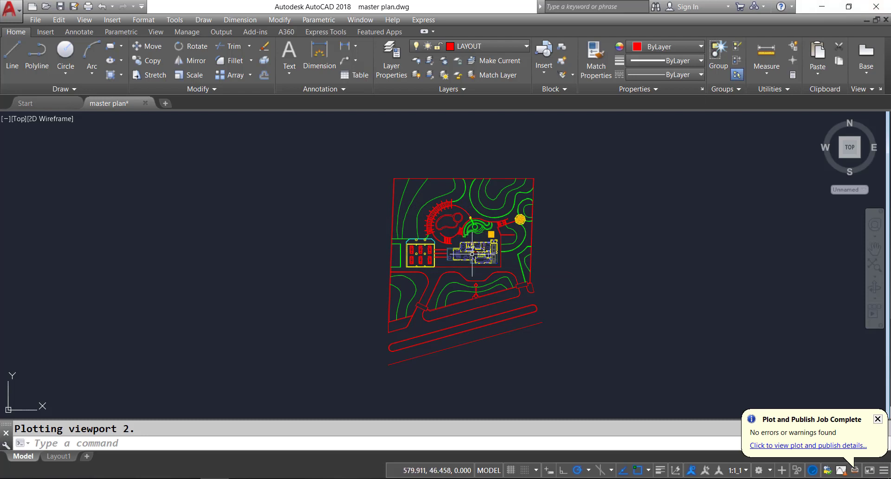
Exit AutoCAD, answering No to saving the master plan drawing changes
scroll(444, 297, up, 2)
scroll(459, 307, down, 2)
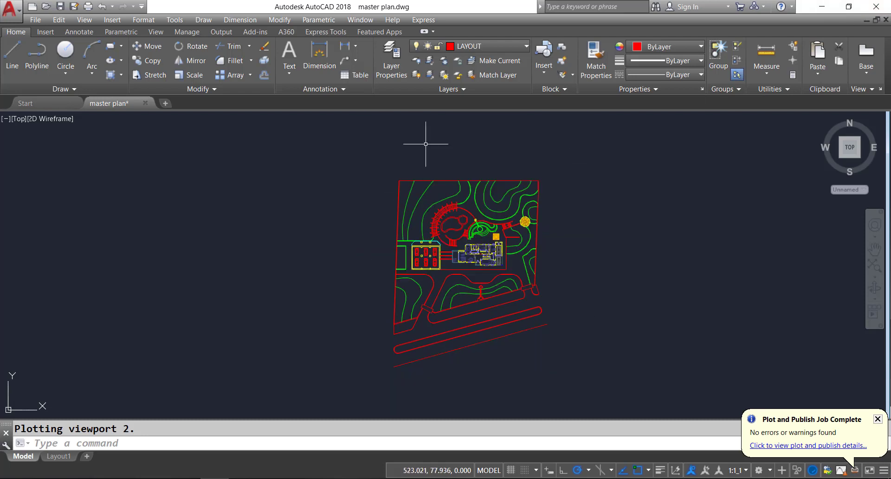
click(876, 12)
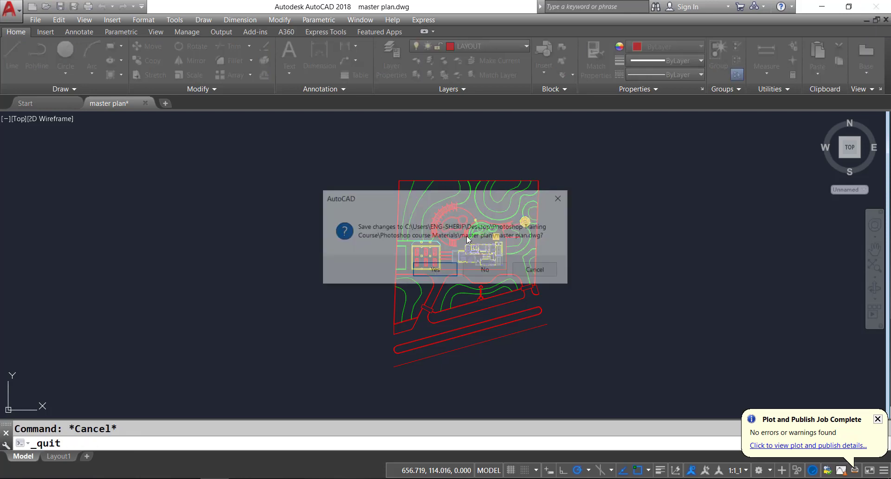
click(482, 273)
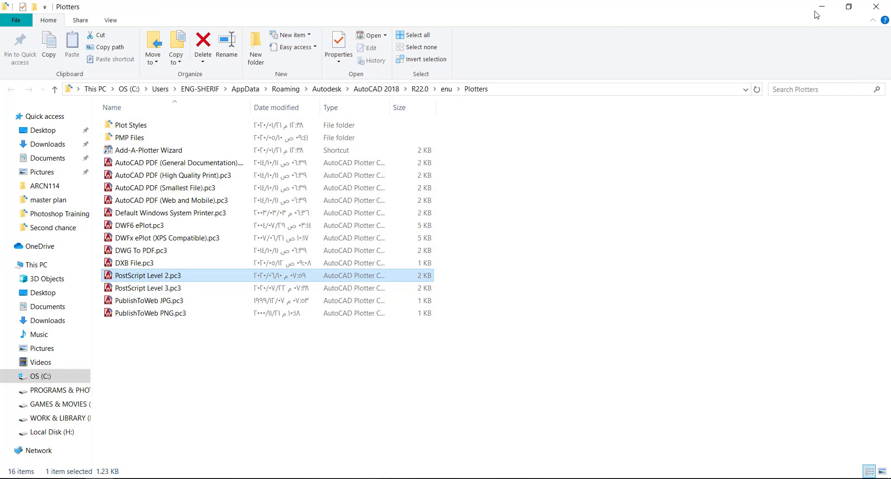
Minimize the Plotters folder and open master plan-Model.EPS from the desktop in Photoshop
click(822, 7)
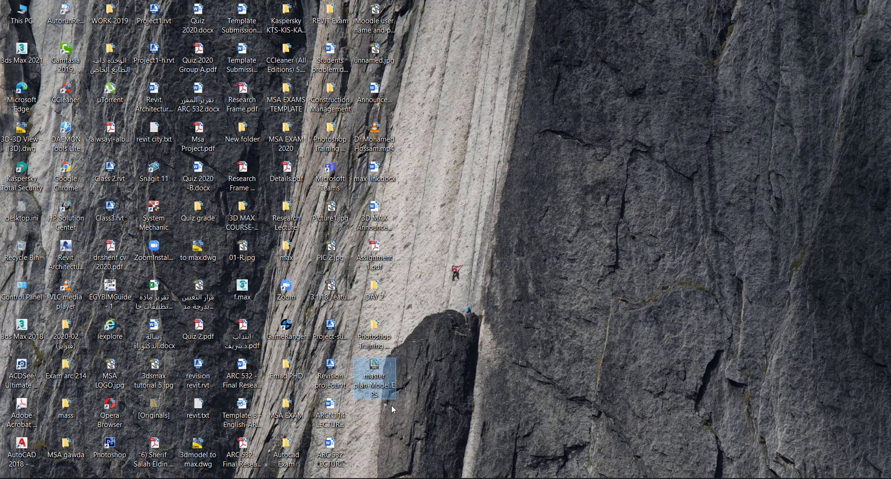
click(389, 390)
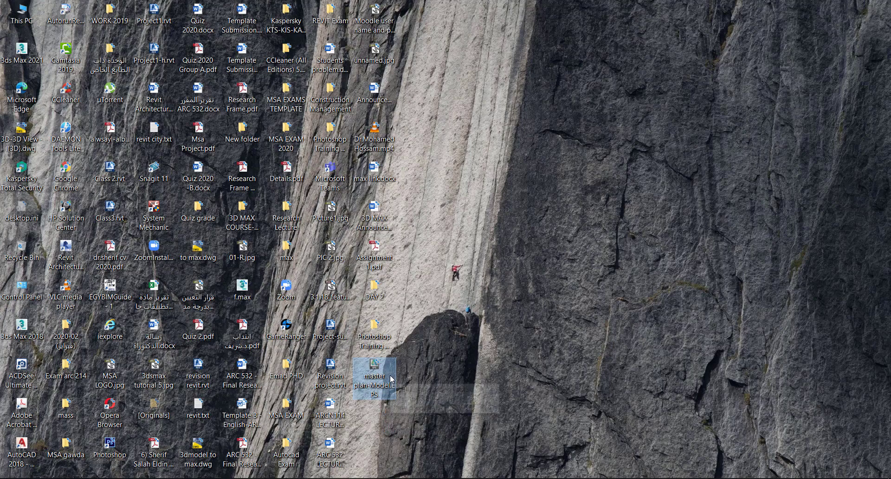
double_click(375, 377)
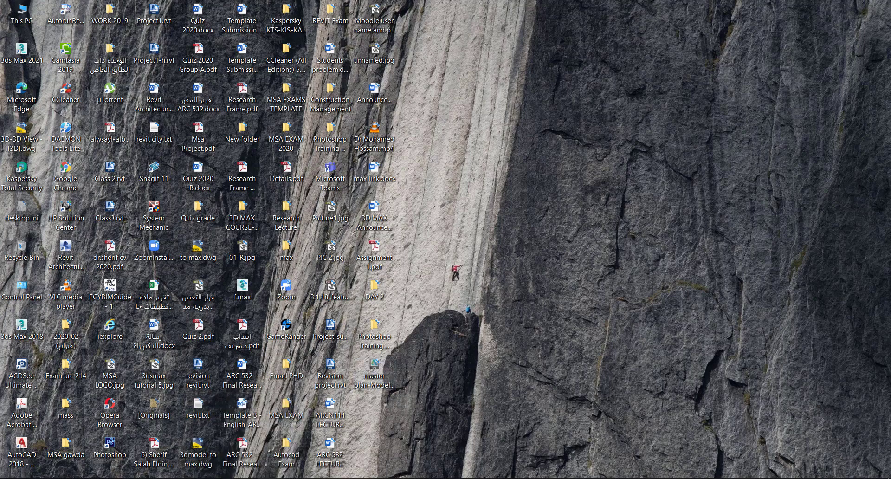
click(271, 453)
Launch Revit Architecture 2016 from its desktop shortcut
click(68, 254)
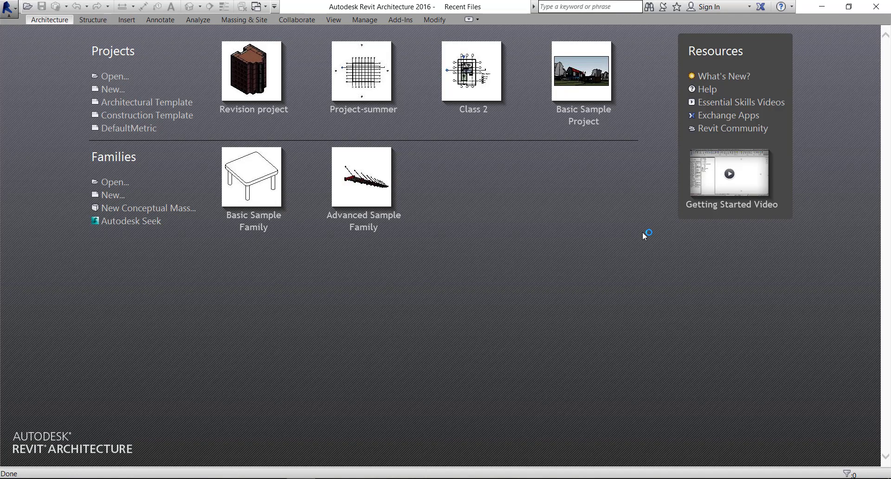
Open rac_basic_sample_project.rvt and zoom and orbit around its {3D} view of the house
click(586, 93)
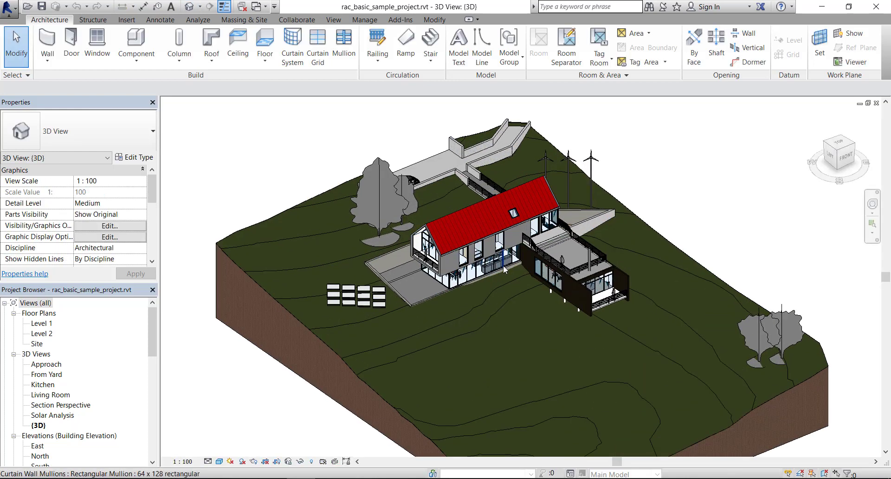
scroll(509, 271, up, 1)
scroll(511, 274, up, 1)
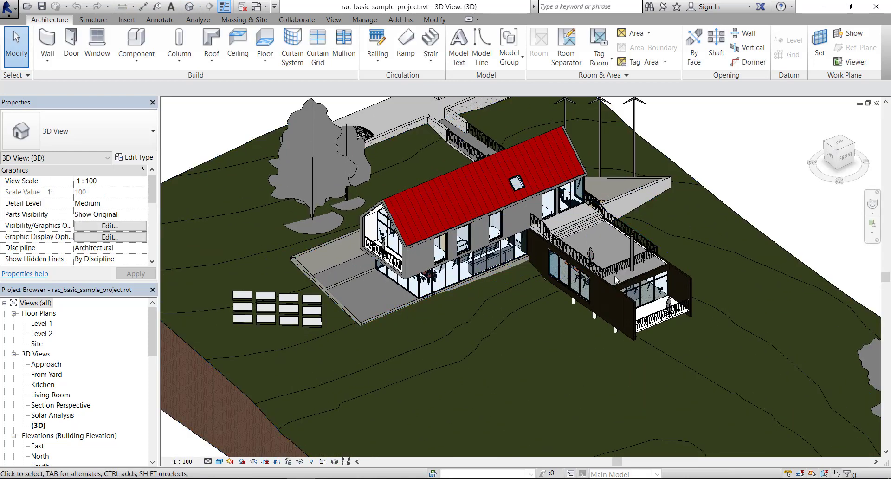
scroll(563, 277, down, 2)
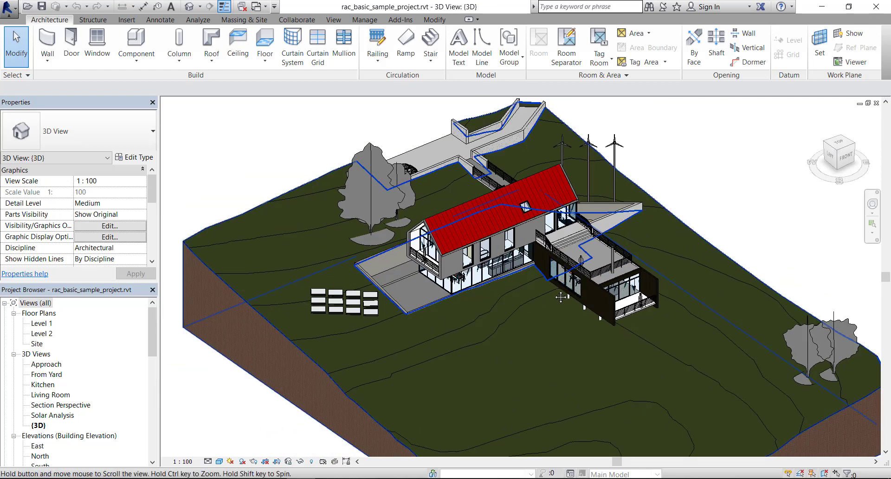
drag(563, 277, 571, 269)
scroll(520, 199, up, 2)
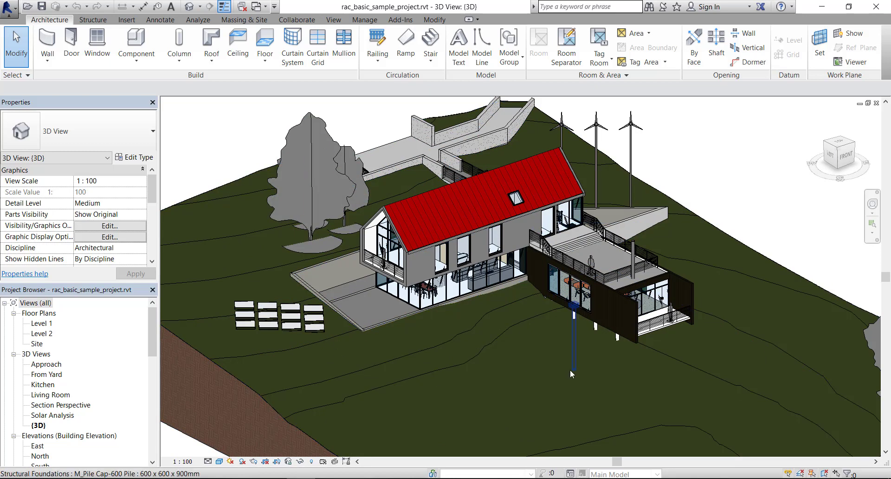
scroll(503, 332, up, 1)
scroll(503, 332, up, 1)
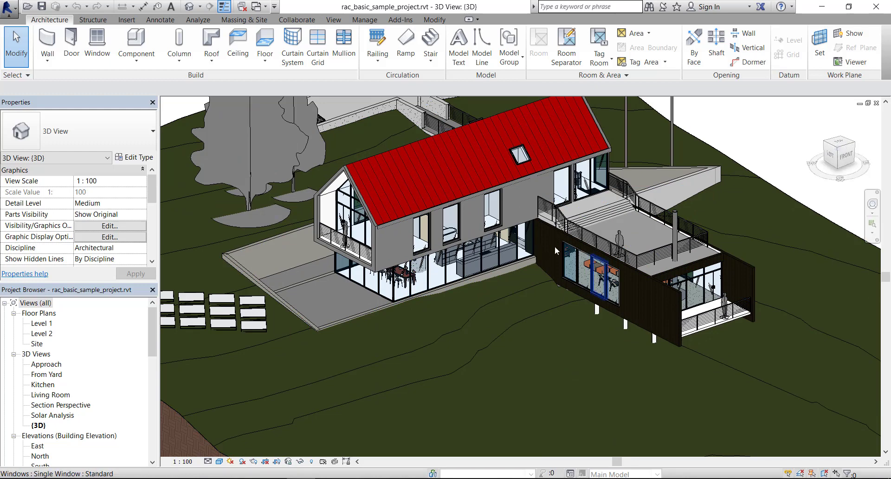
View the house from its front, left, back and right sides via the ViewCube
click(845, 157)
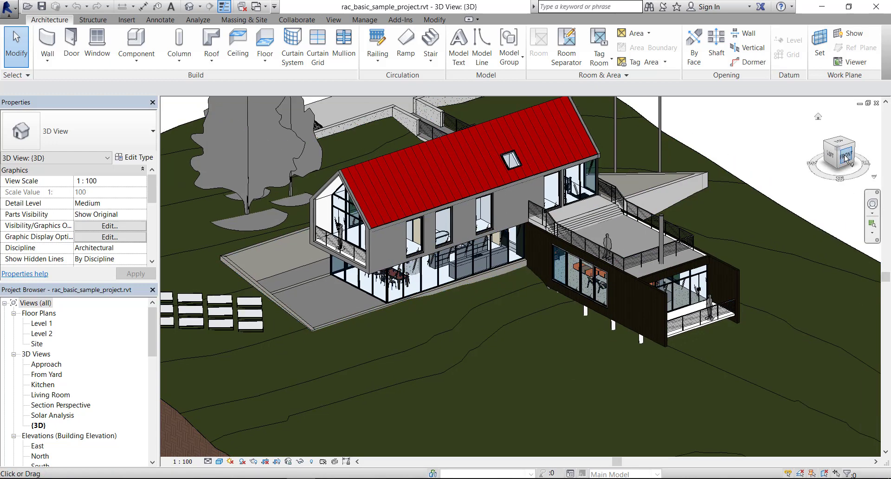
scroll(585, 263, up, 1)
scroll(586, 263, up, 2)
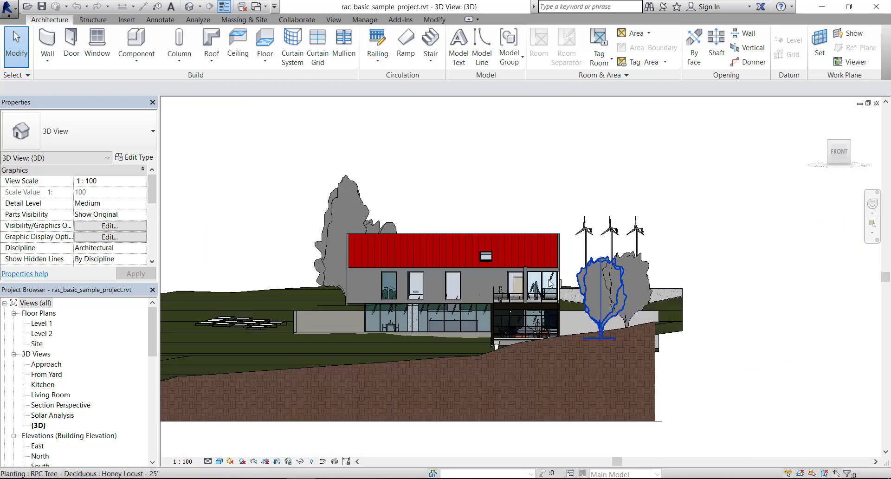
scroll(518, 300, up, 2)
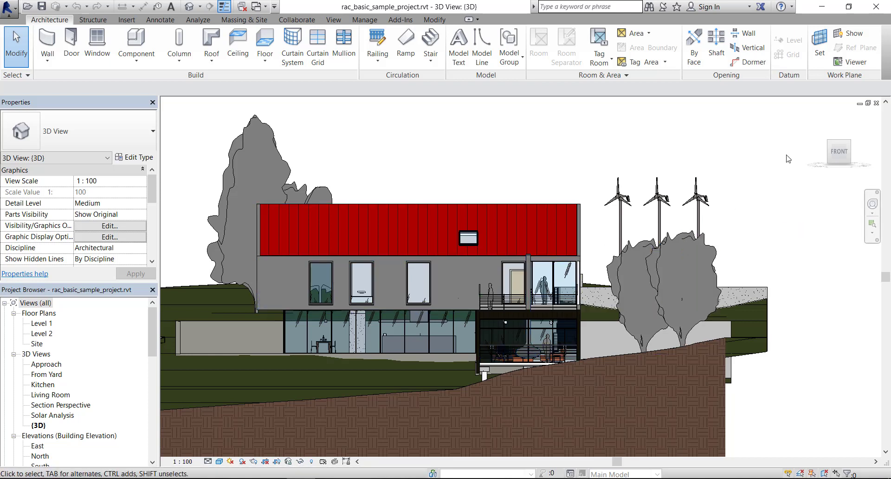
click(821, 153)
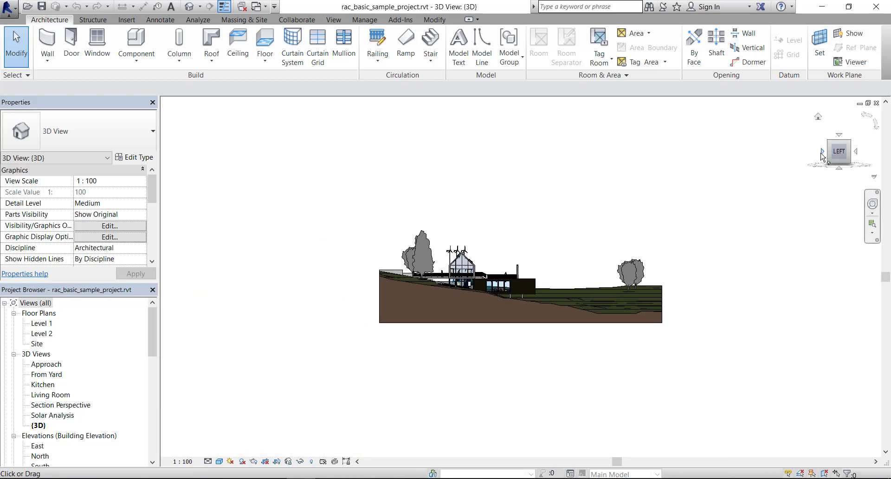
click(821, 153)
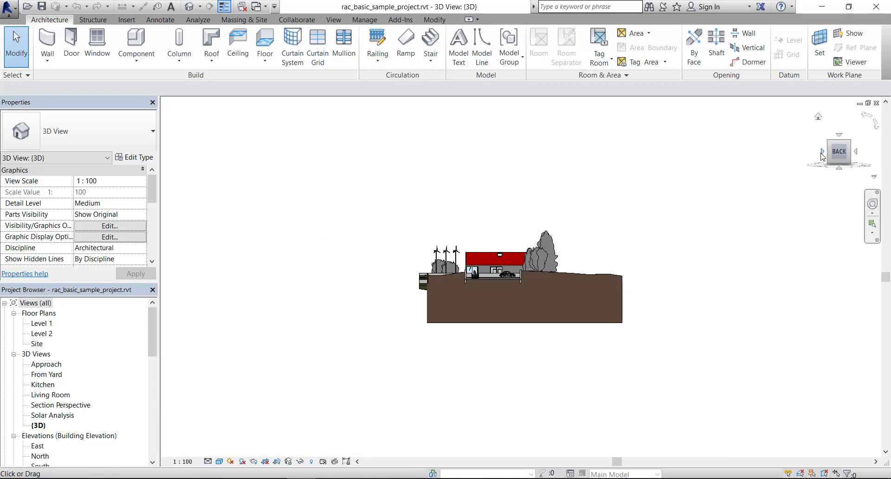
click(821, 154)
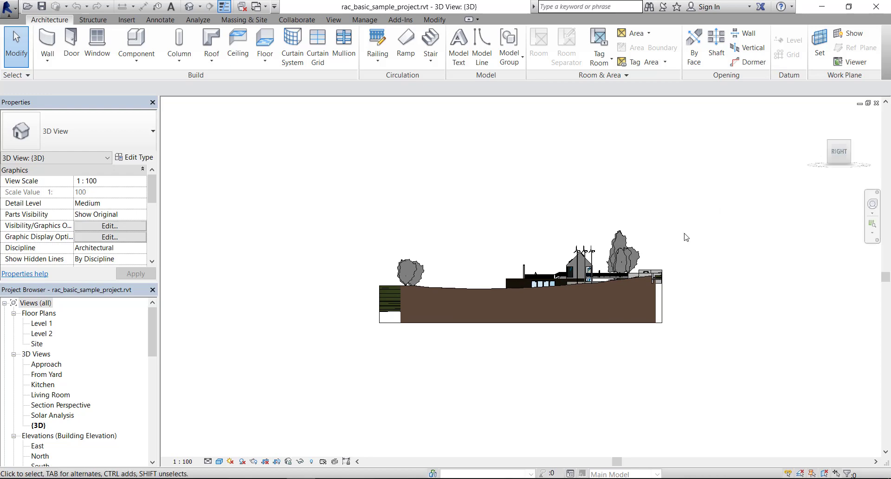
Return to the front view, then orbit down to an angled overview of the site
scroll(617, 286, up, 2)
scroll(528, 303, up, 3)
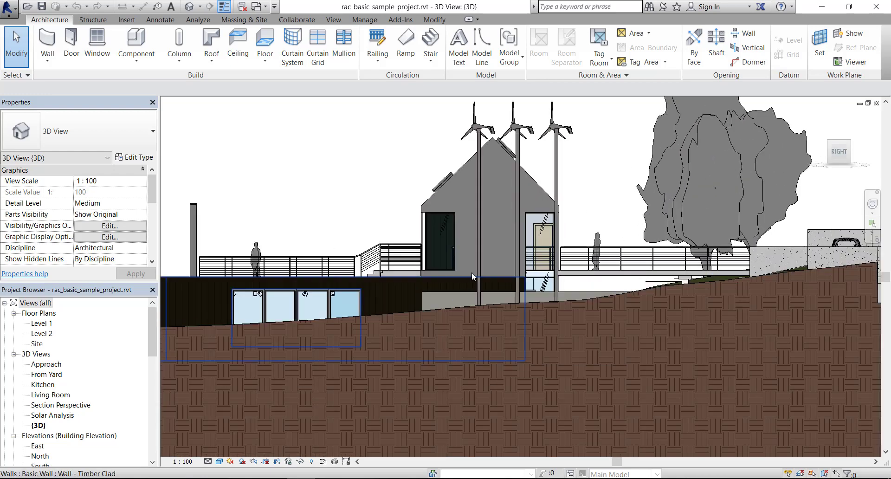
mouse_move(839, 152)
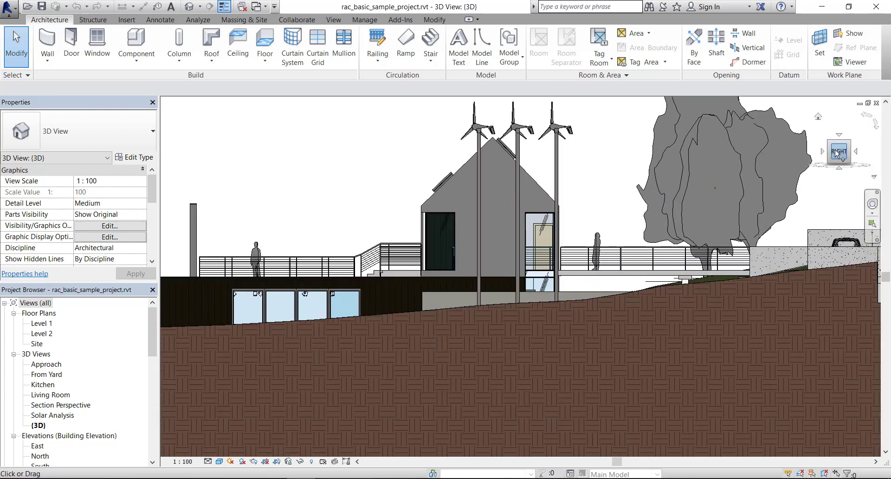
click(822, 152)
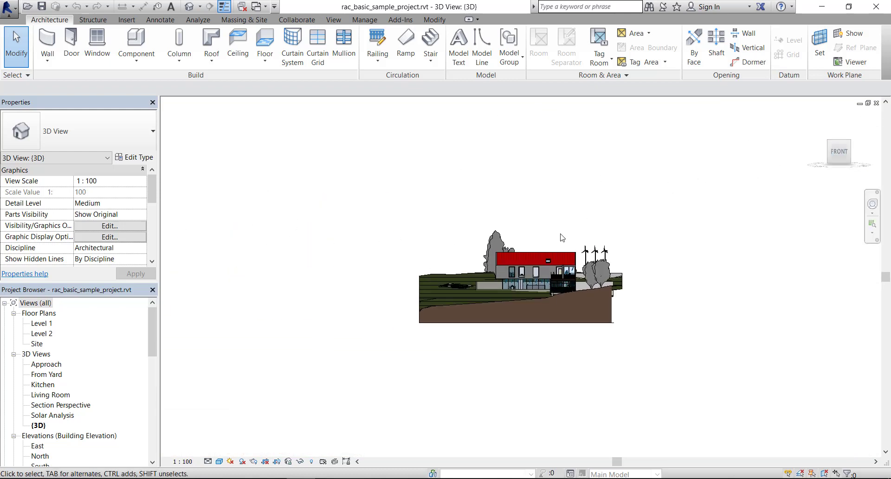
drag(565, 272, 553, 343)
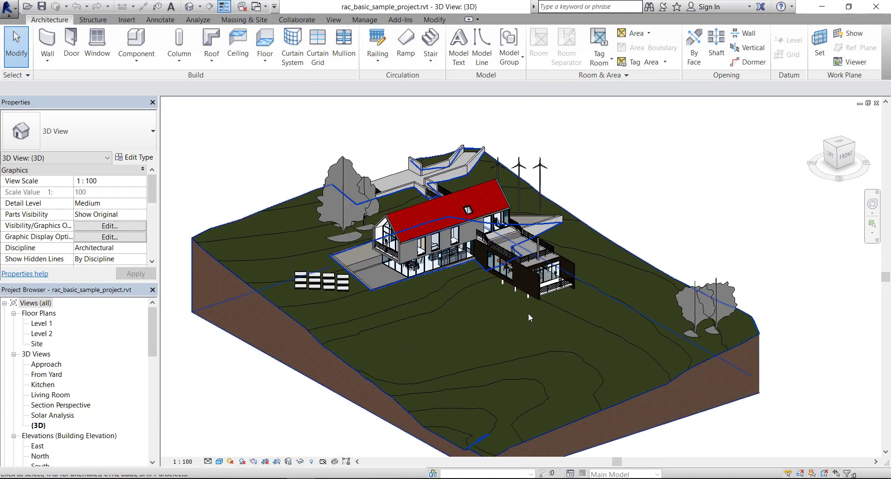
drag(553, 343, 528, 313)
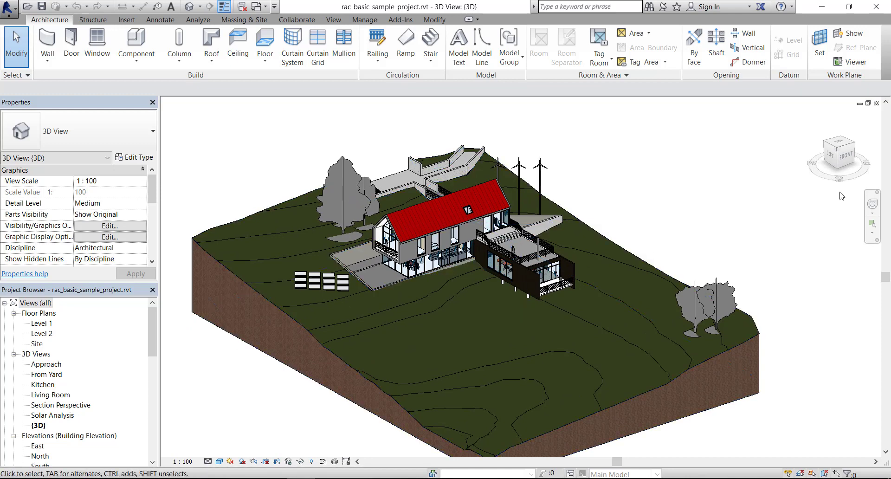
View the site from the ViewCube TOP and zoom around the plan
click(841, 146)
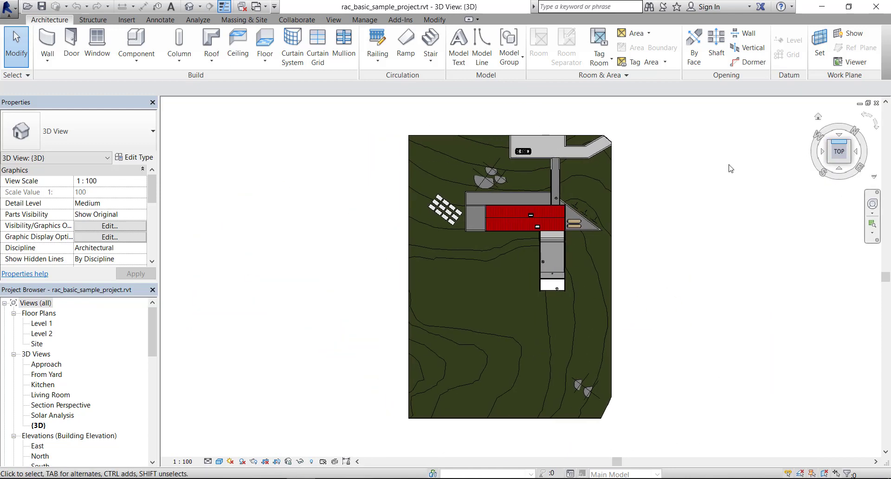
scroll(587, 215, up, 2)
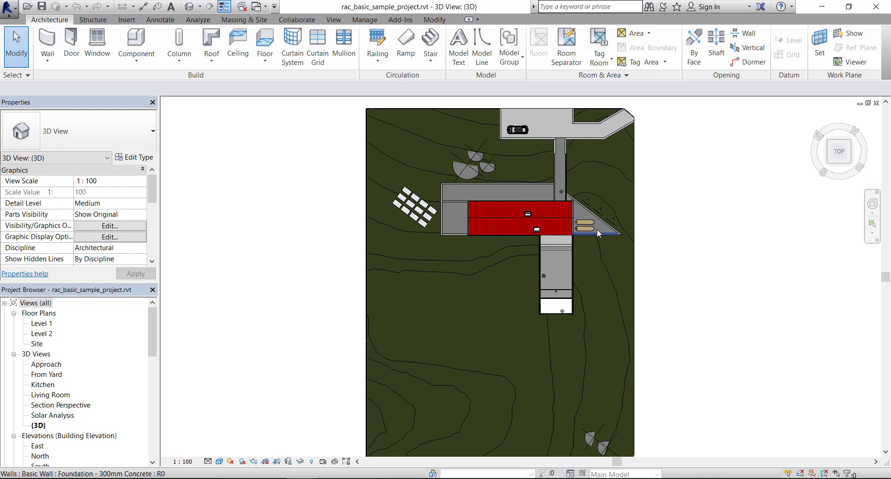
scroll(599, 230, down, 1)
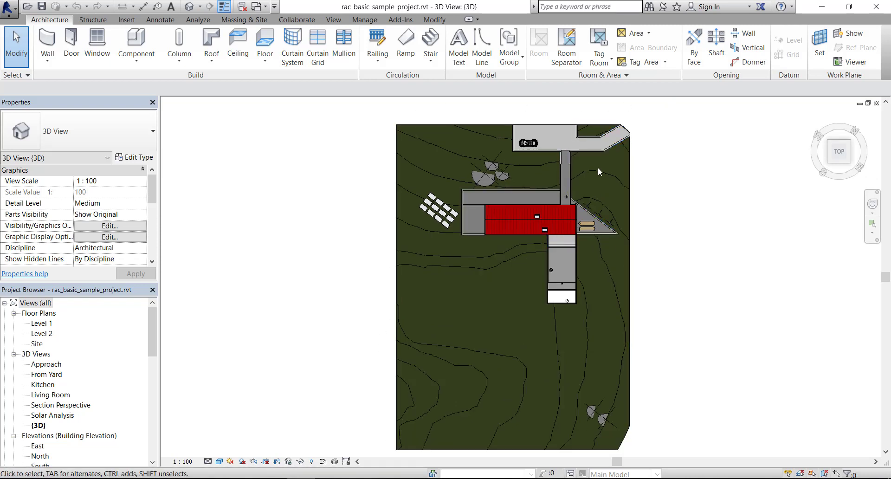
scroll(566, 234, up, 1)
scroll(565, 234, up, 1)
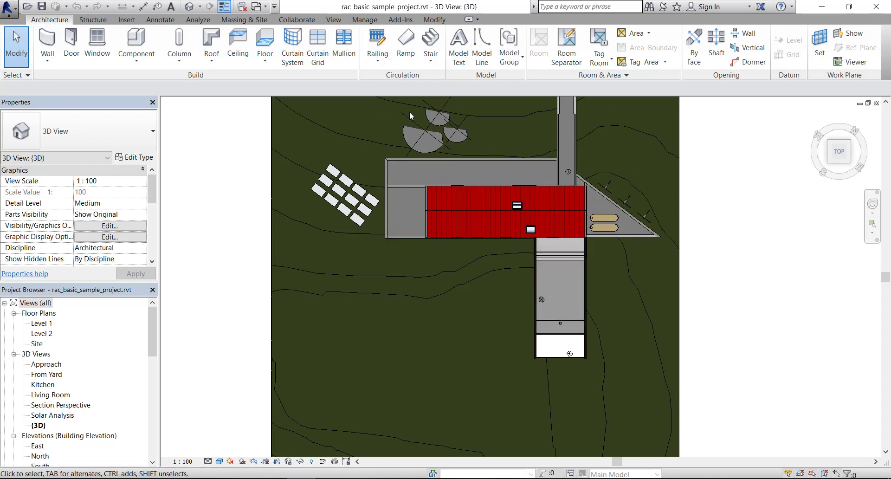
scroll(585, 348, down, 1)
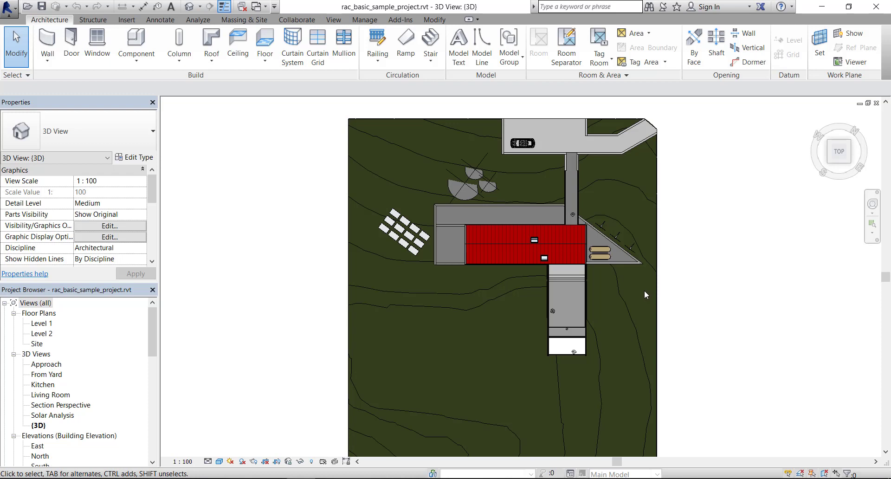
Tilt back to an angled overview and scroll Properties down to Extents > Section Box
mouse_move(644, 290)
mouse_down()
mouse_move(562, 307)
mouse_move(539, 258)
mouse_up()
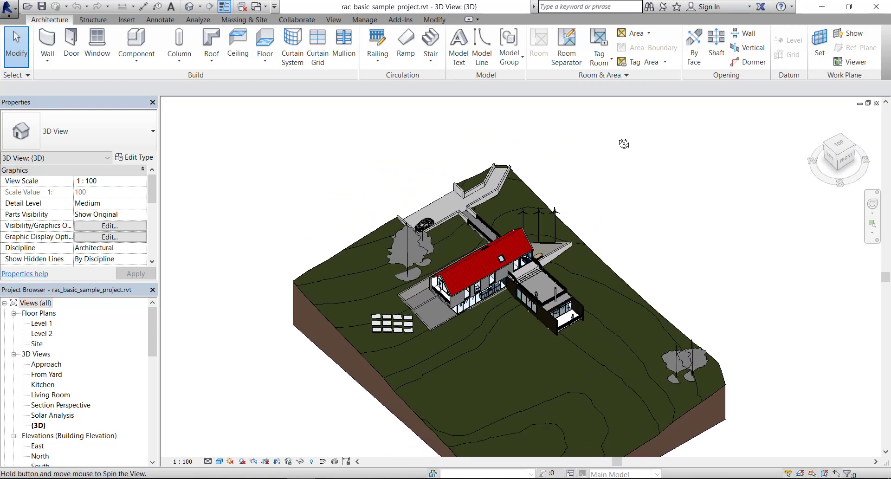
scroll(492, 213, down, 1)
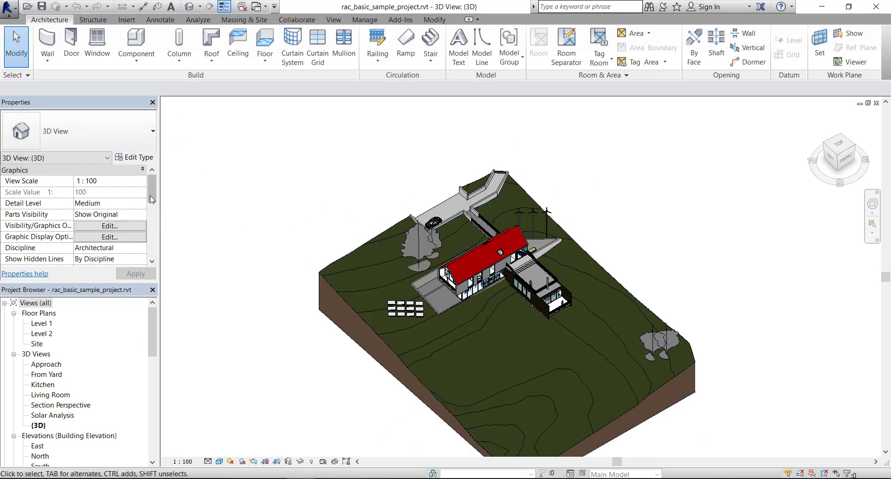
drag(150, 196, 153, 224)
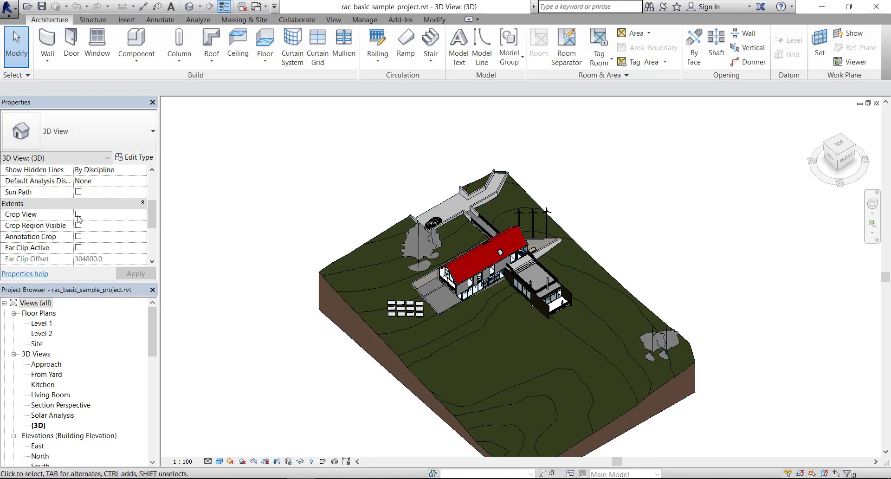
scroll(80, 236, down, 2)
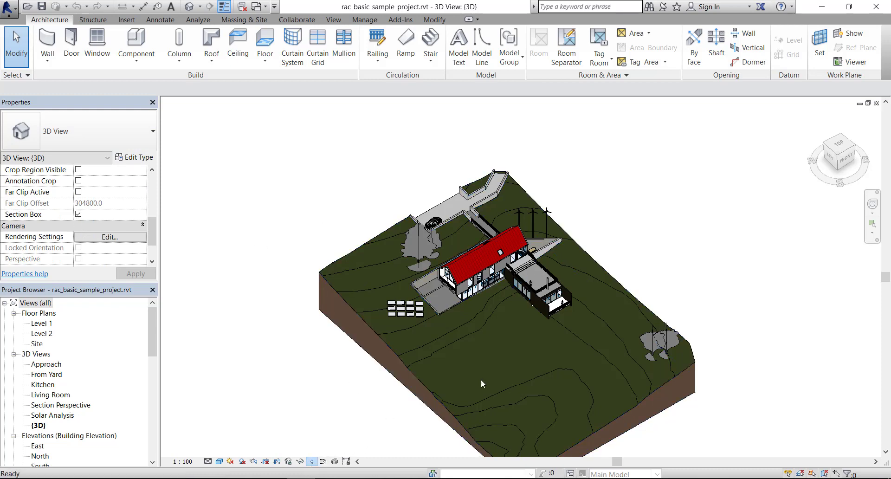
Select the section box and pull its top down to cut through the roof
click(311, 462)
click(596, 204)
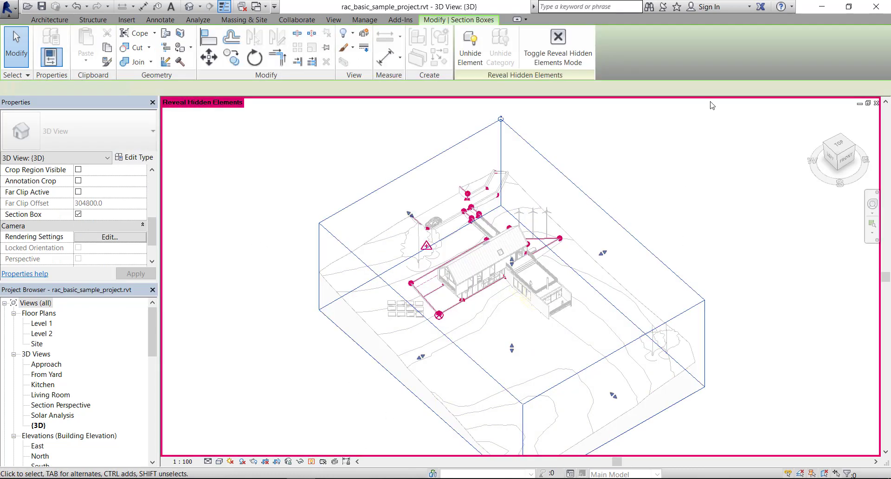
click(558, 46)
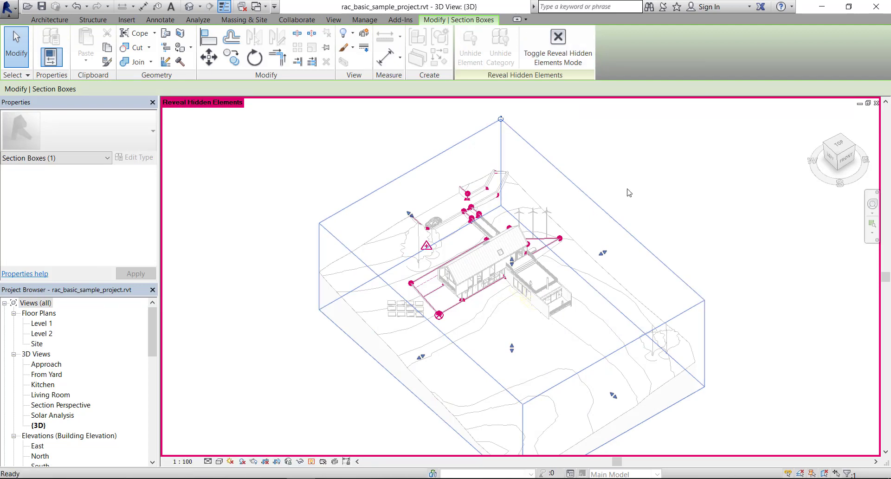
click(598, 211)
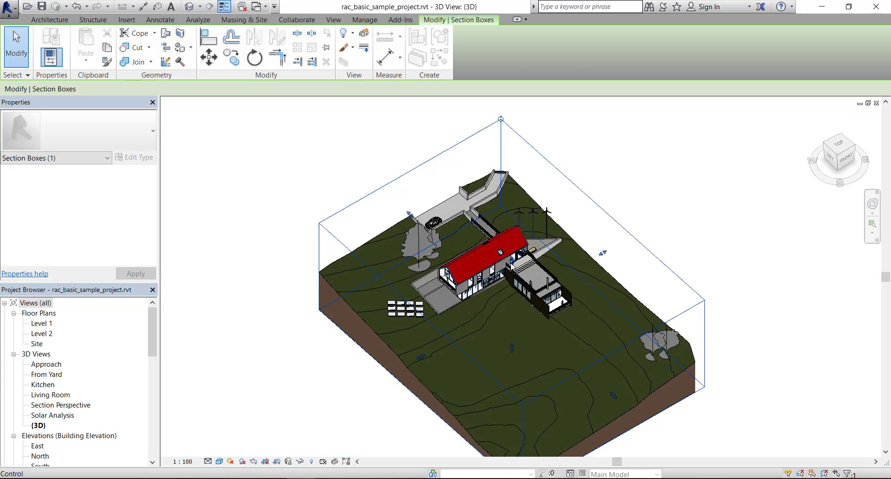
drag(513, 268, 505, 298)
drag(504, 299, 510, 317)
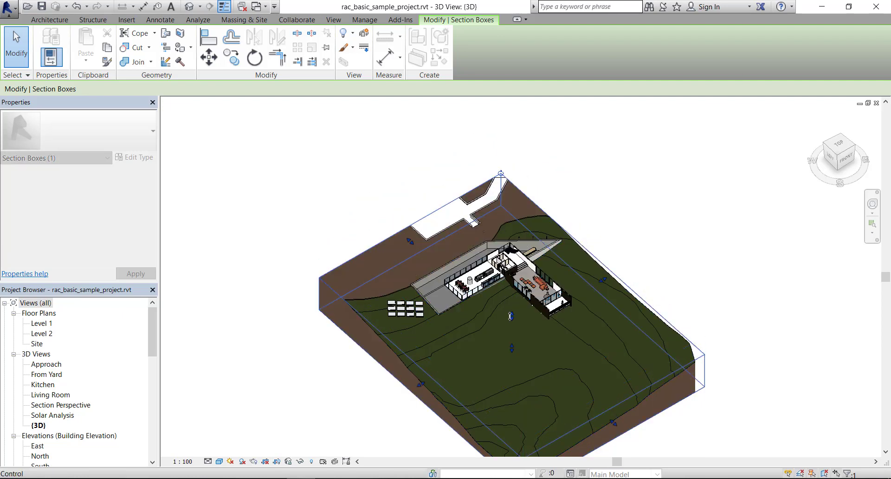
scroll(510, 319, up, 2)
scroll(510, 318, up, 2)
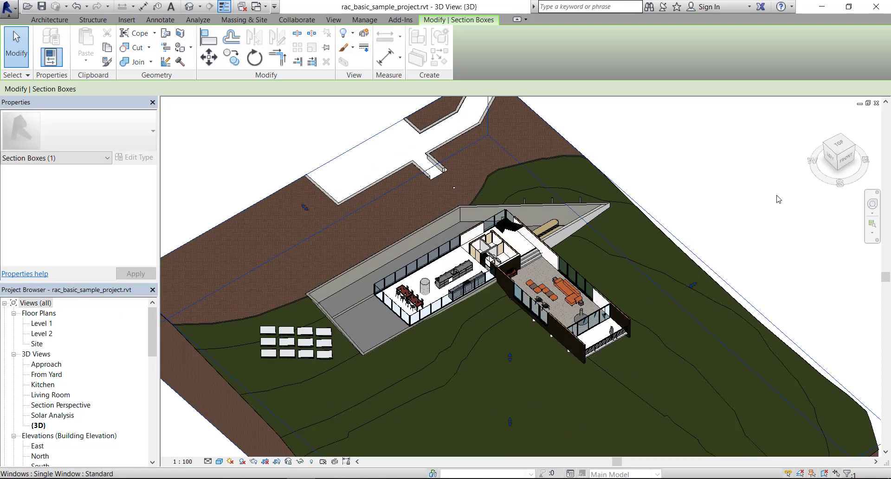
View the cut-open house from the top and zoom around its interior rooms
click(843, 146)
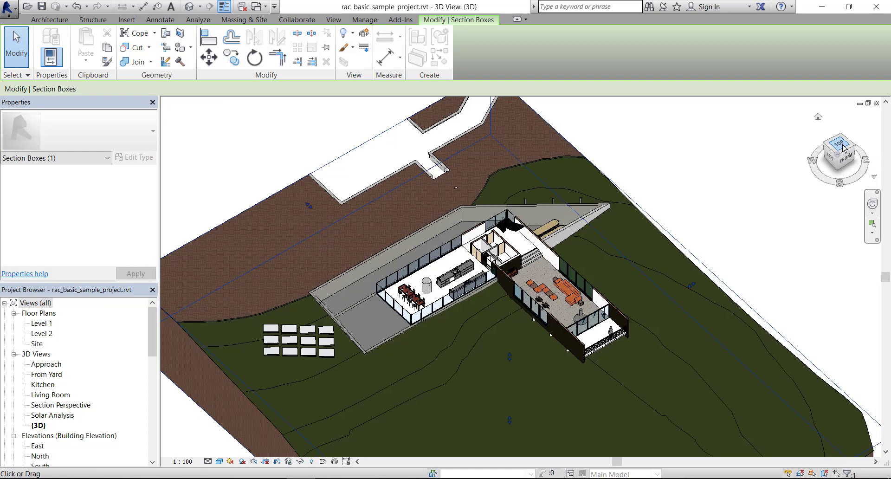
scroll(545, 230, up, 2)
scroll(545, 230, up, 2)
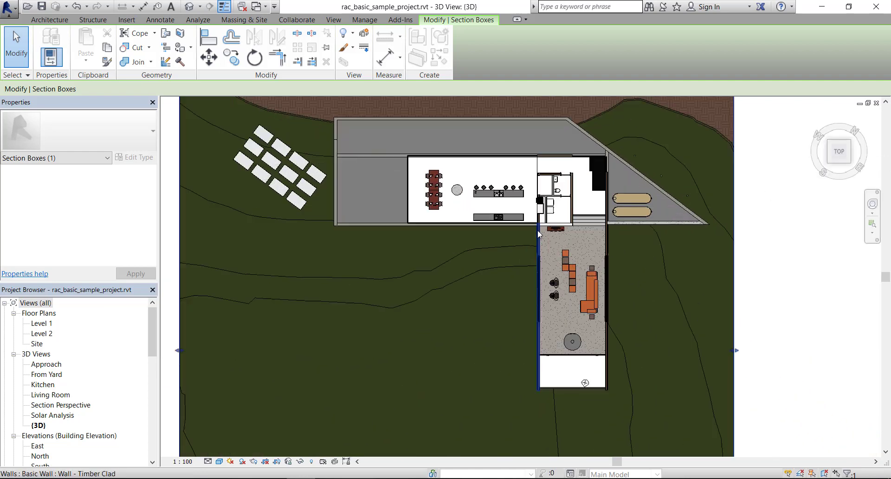
scroll(545, 230, up, 1)
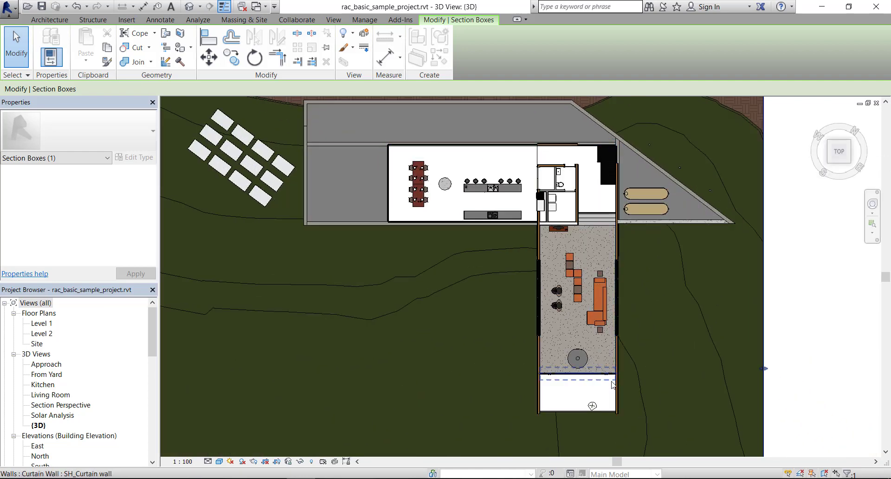
scroll(426, 181, up, 2)
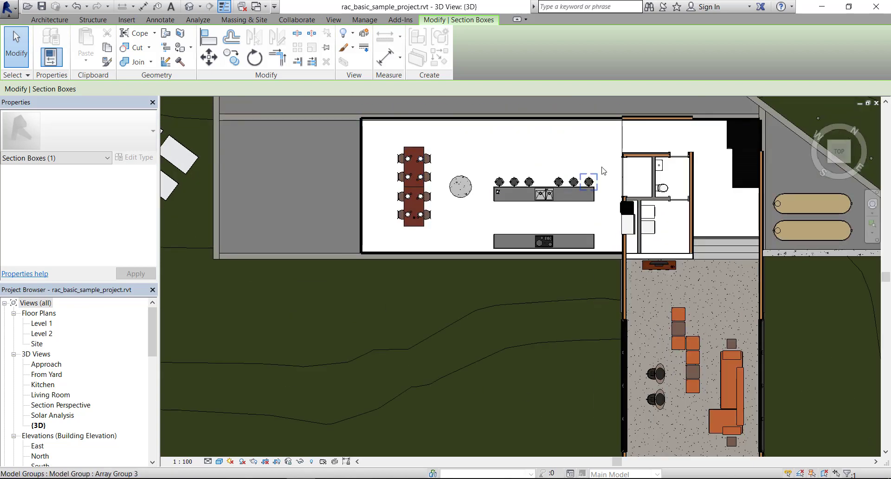
scroll(651, 192, up, 2)
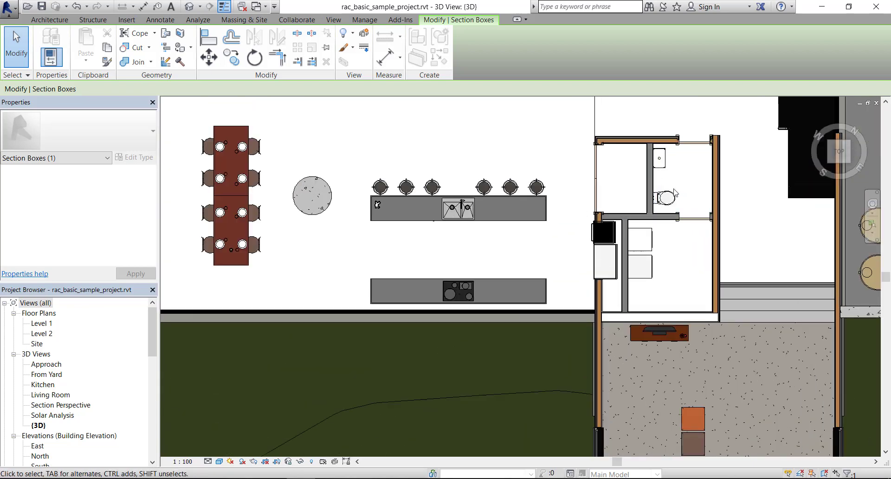
scroll(639, 191, down, 1)
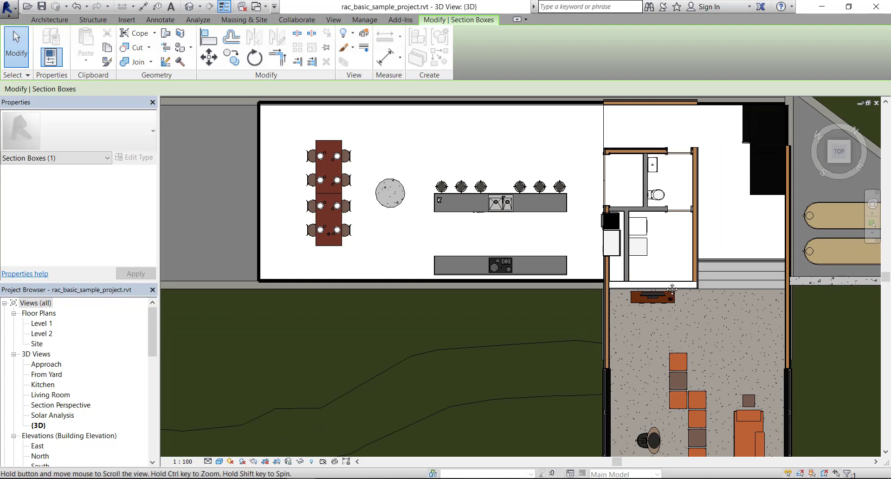
scroll(648, 261, down, 1)
scroll(648, 261, down, 1)
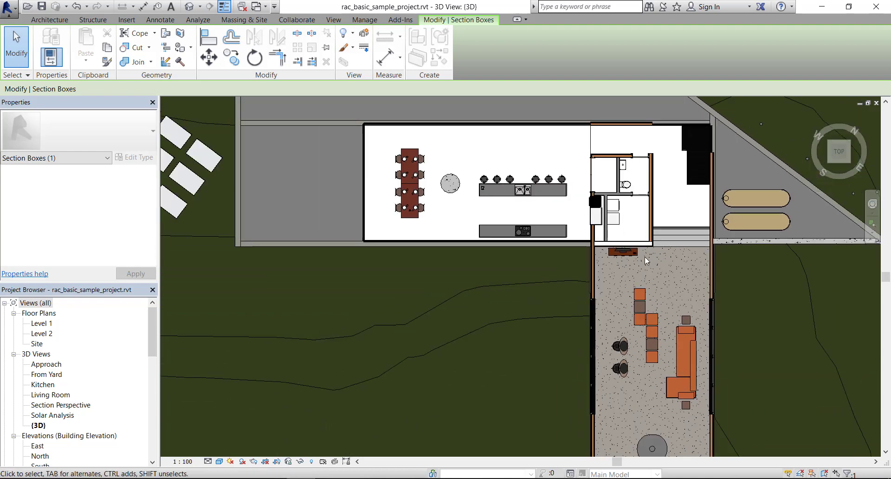
scroll(645, 258, down, 1)
scroll(644, 257, down, 1)
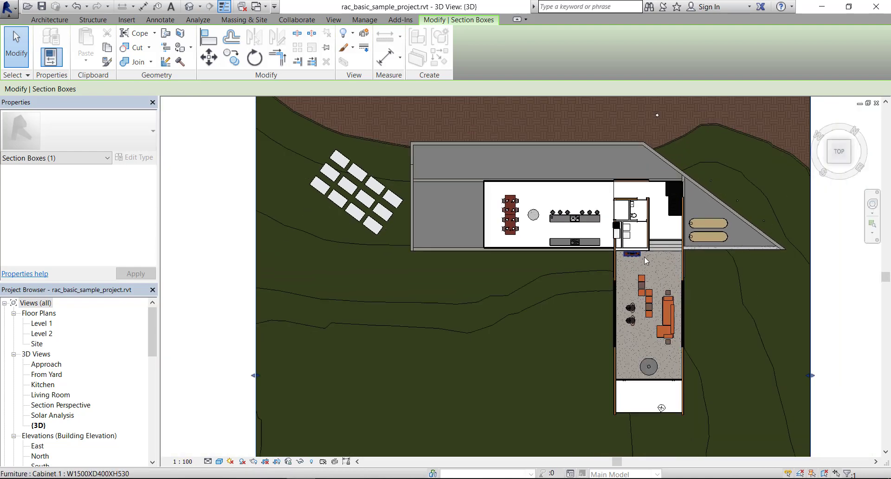
Orbit to an oblique angle and raise the section box top to show the upper floor
drag(616, 320, 661, 191)
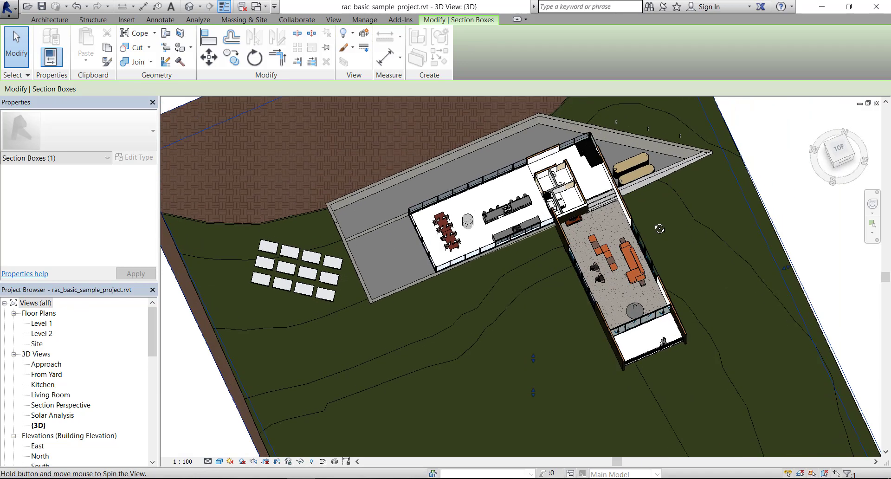
scroll(662, 191, down, 1)
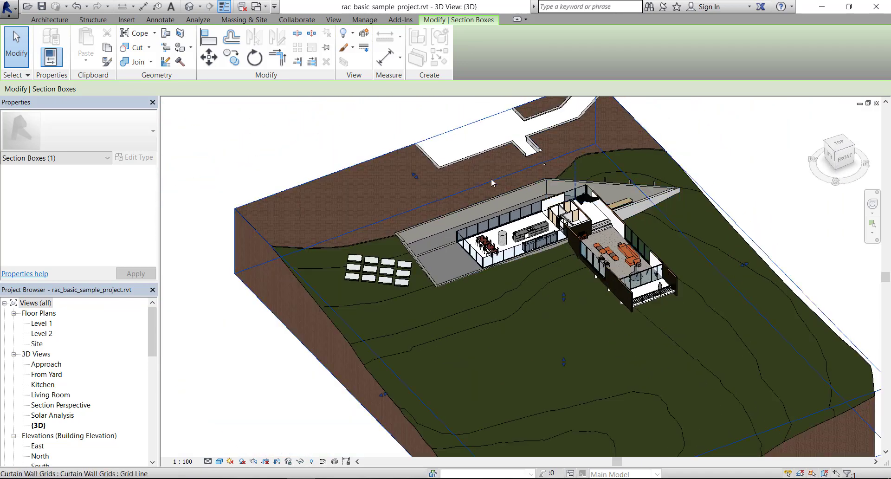
key(Escape)
click(514, 161)
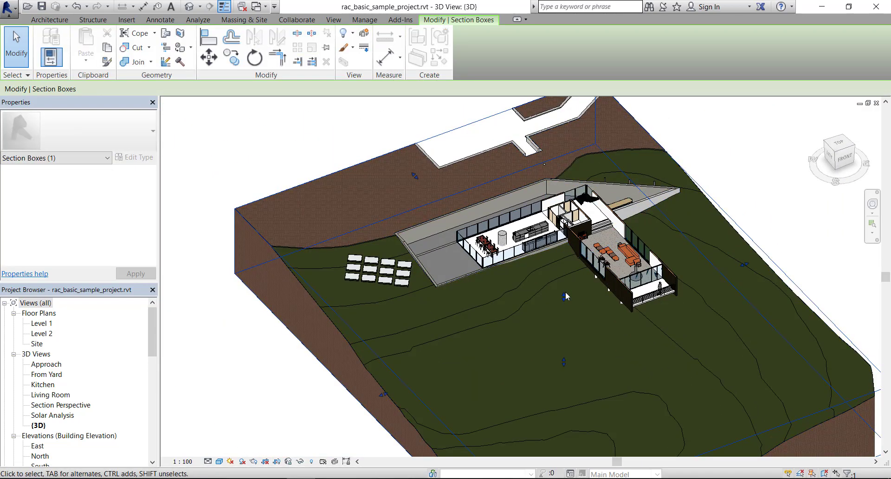
drag(564, 297, 570, 280)
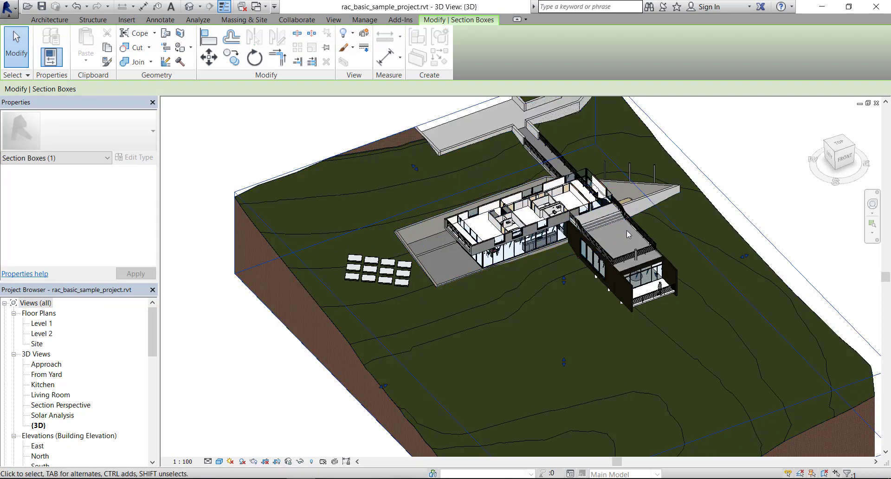
mouse_move(839, 154)
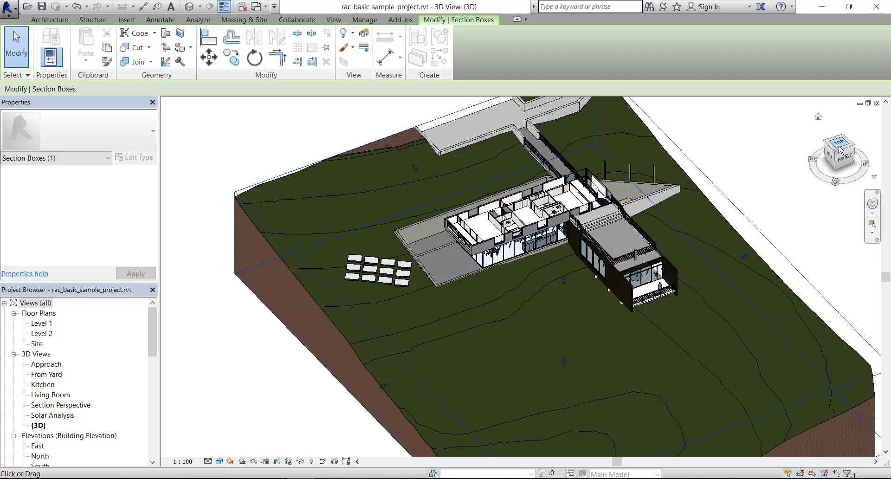
Switch to the ViewCube Top view and zoom in and out on the upper-floor bathrooms
click(839, 147)
scroll(526, 224, up, 3)
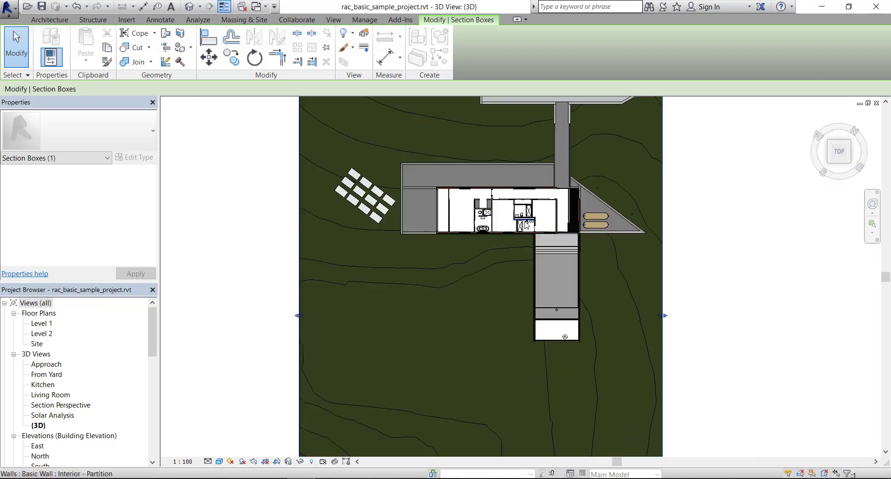
scroll(525, 224, up, 2)
scroll(526, 225, up, 2)
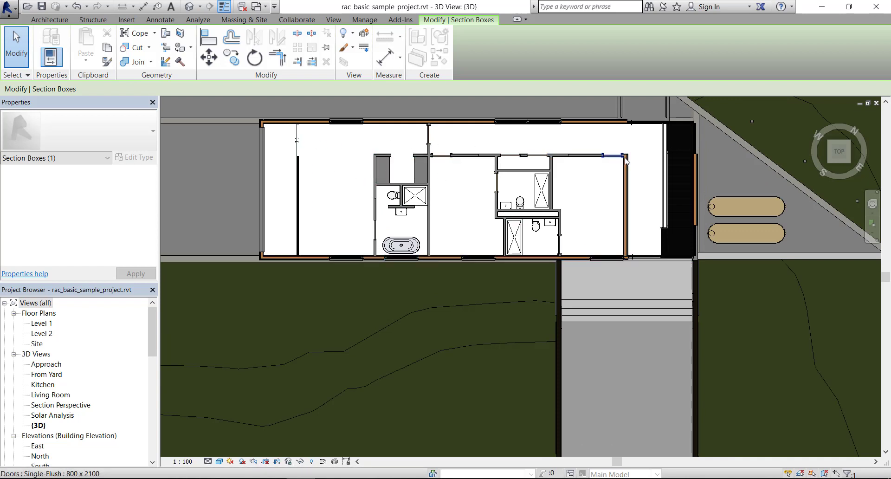
scroll(542, 194, down, 1)
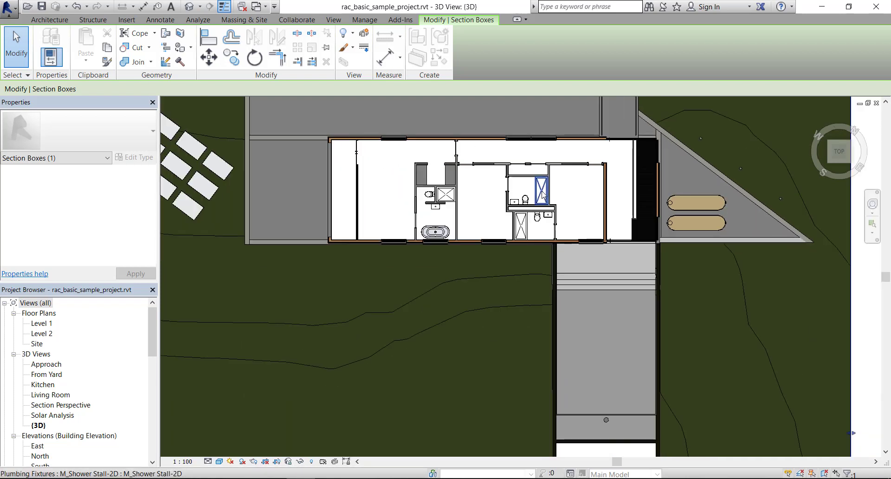
scroll(542, 194, down, 1)
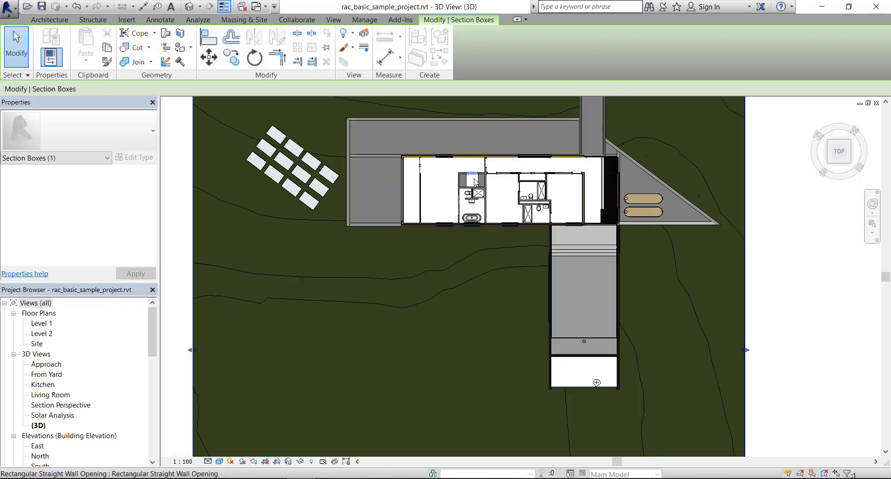
scroll(474, 181, up, 1)
scroll(494, 188, up, 1)
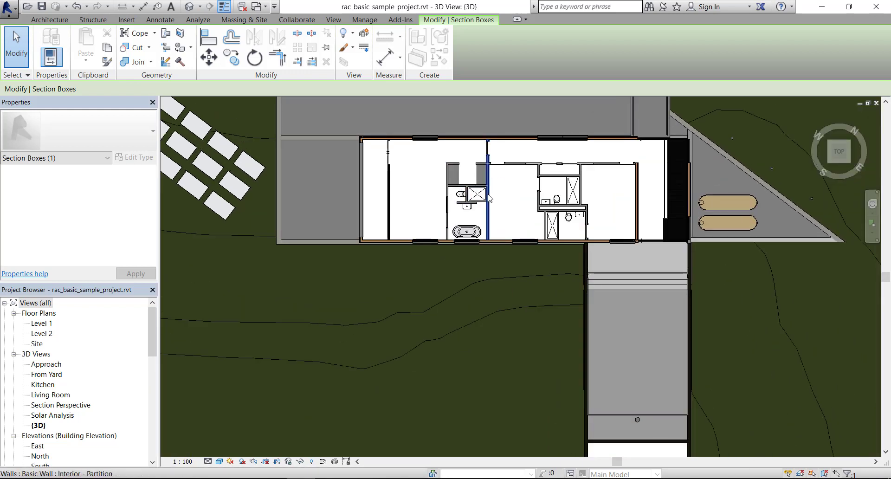
scroll(502, 191, down, 2)
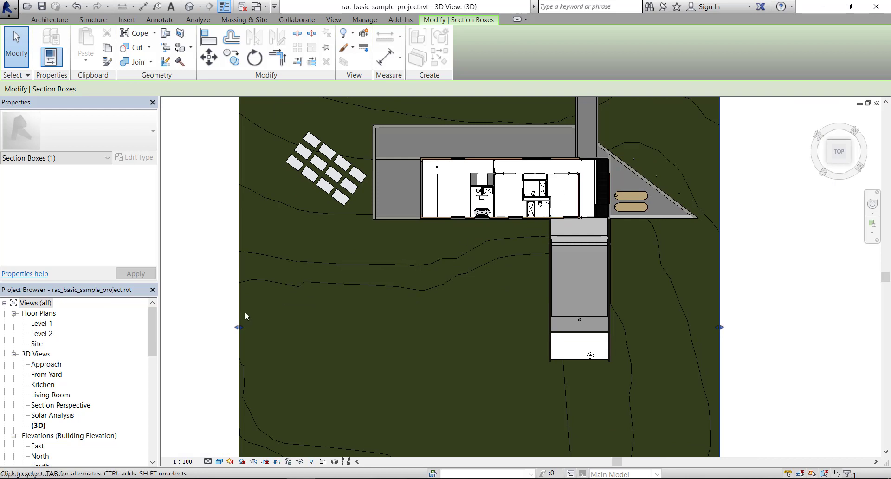
Open the Level 1, Level 2 and Site plans in turn
click(43, 325)
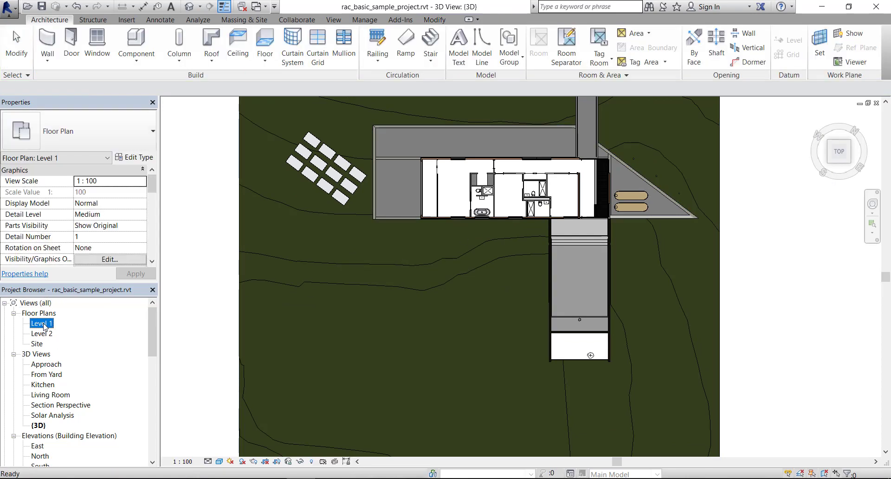
double_click(43, 325)
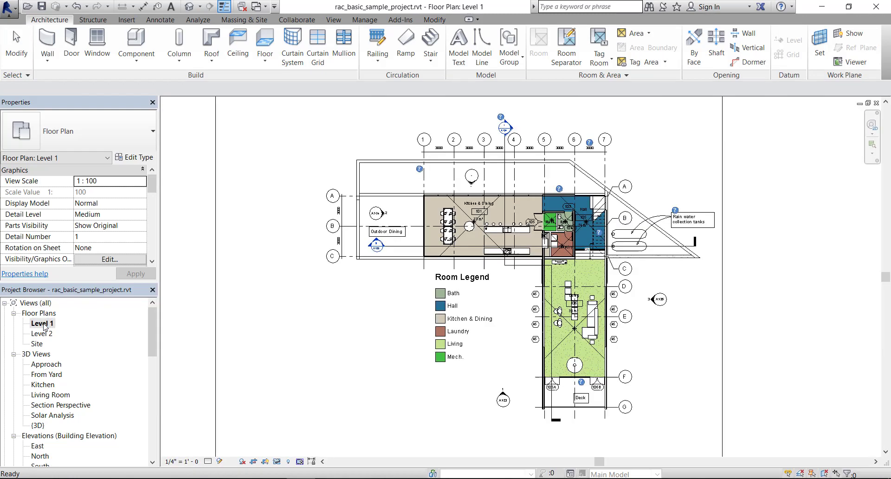
click(362, 354)
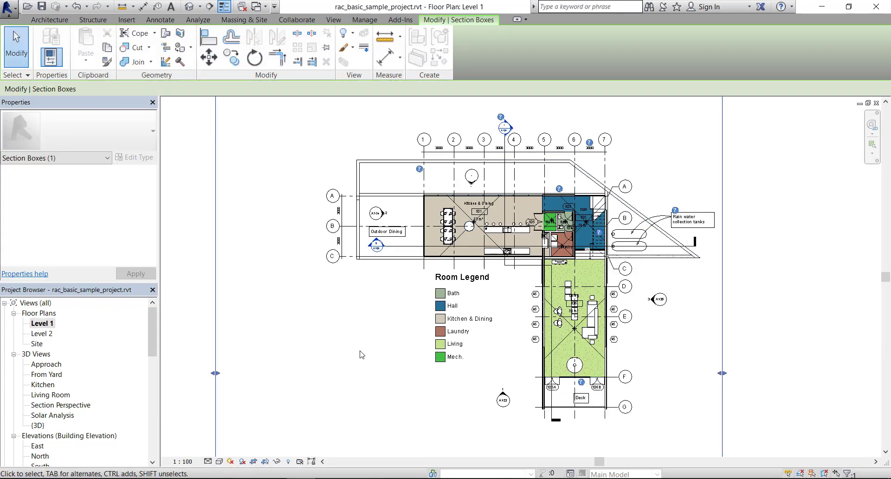
click(47, 335)
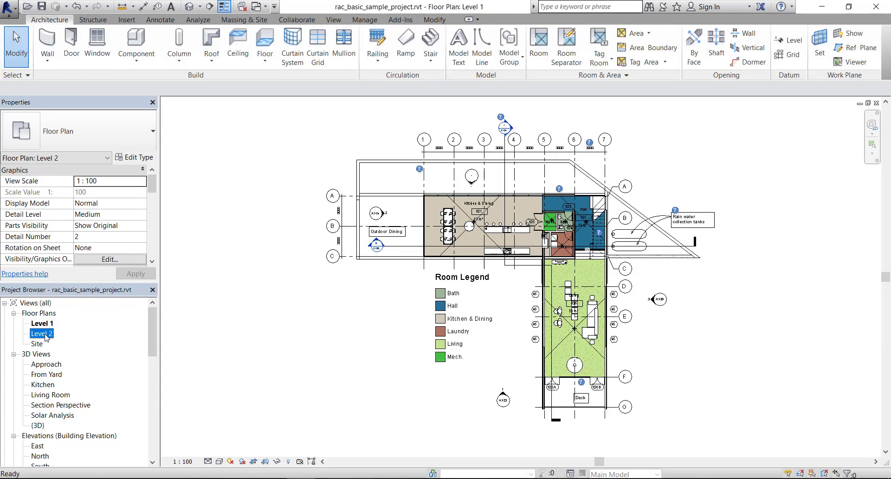
double_click(47, 334)
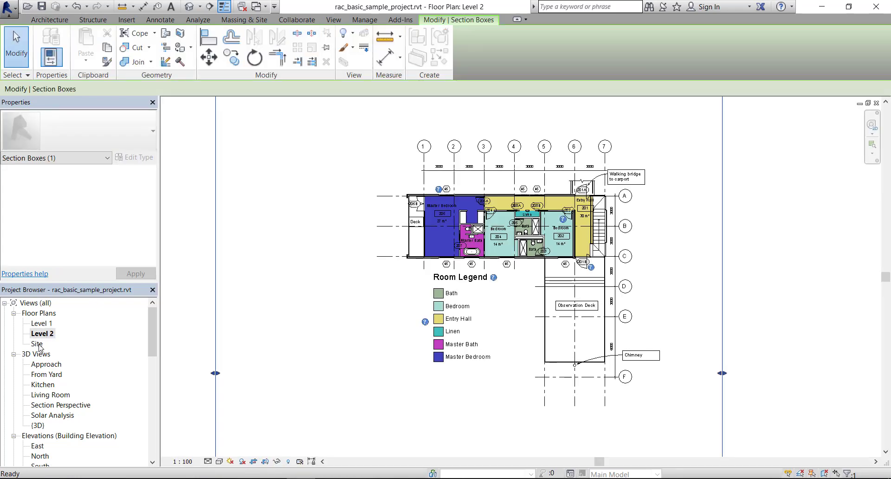
double_click(39, 345)
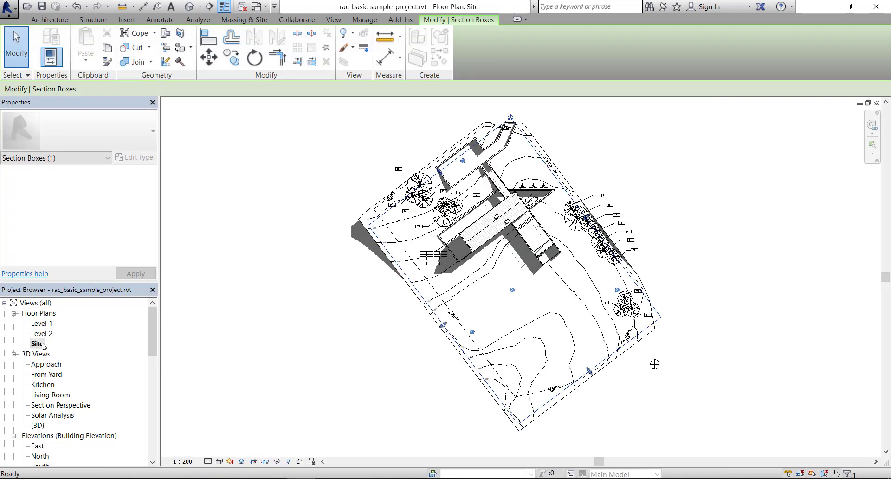
scroll(415, 219, up, 2)
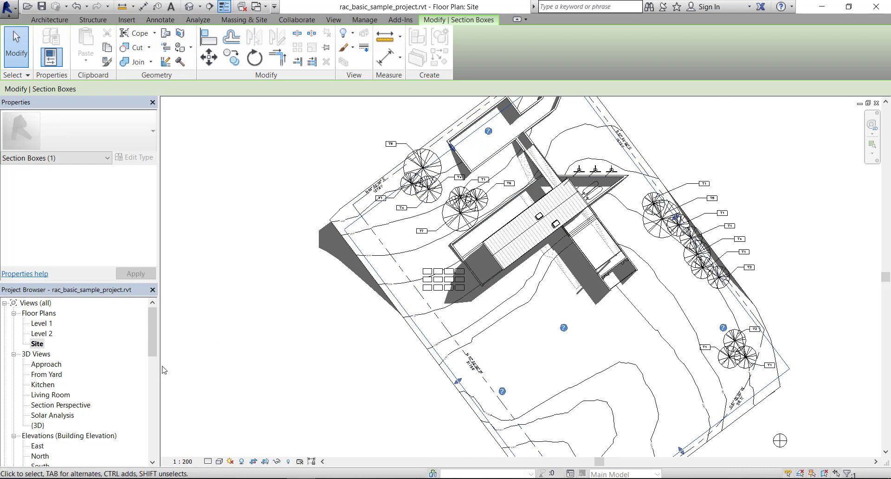
scroll(89, 371, down, 2)
scroll(89, 371, down, 1)
Open the South, North and East elevations, then return to the default 3D view
double_click(40, 415)
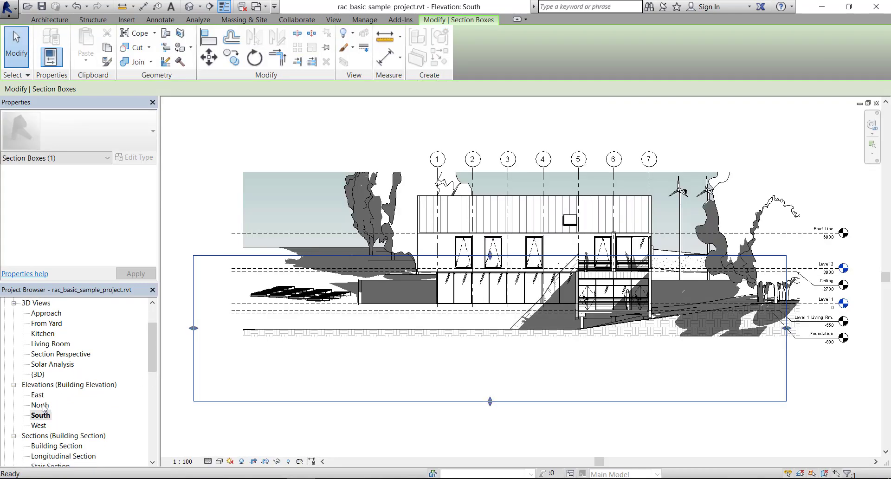
click(41, 405)
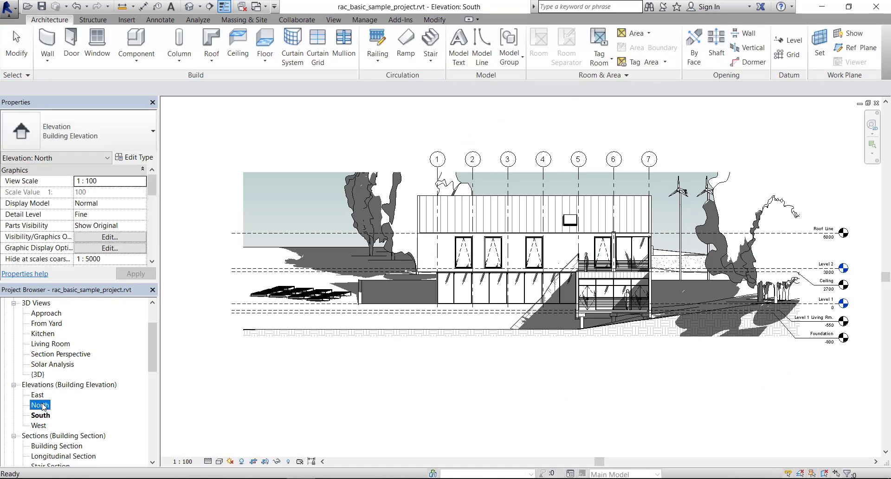
double_click(41, 406)
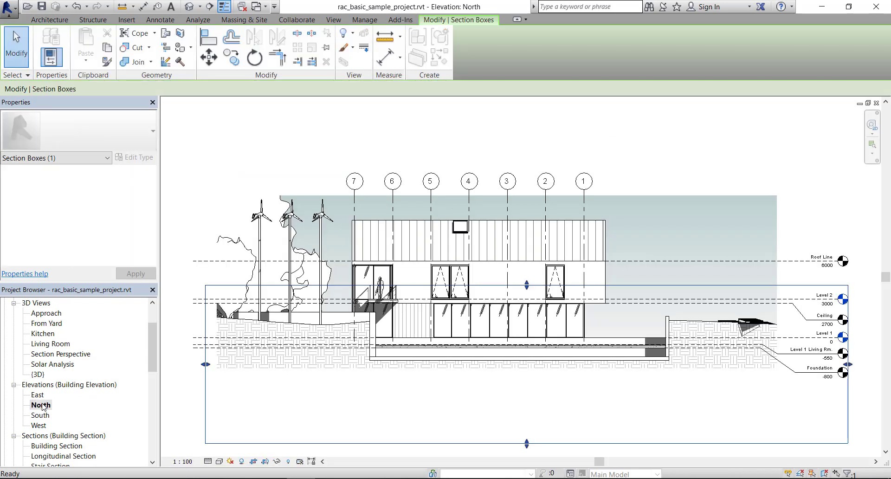
double_click(43, 396)
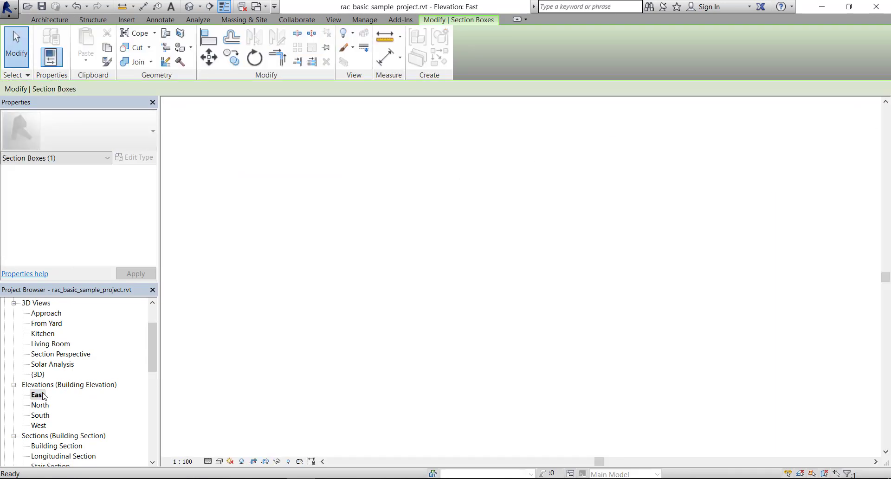
scroll(72, 379, down, 1)
scroll(72, 379, down, 3)
scroll(72, 379, down, 1)
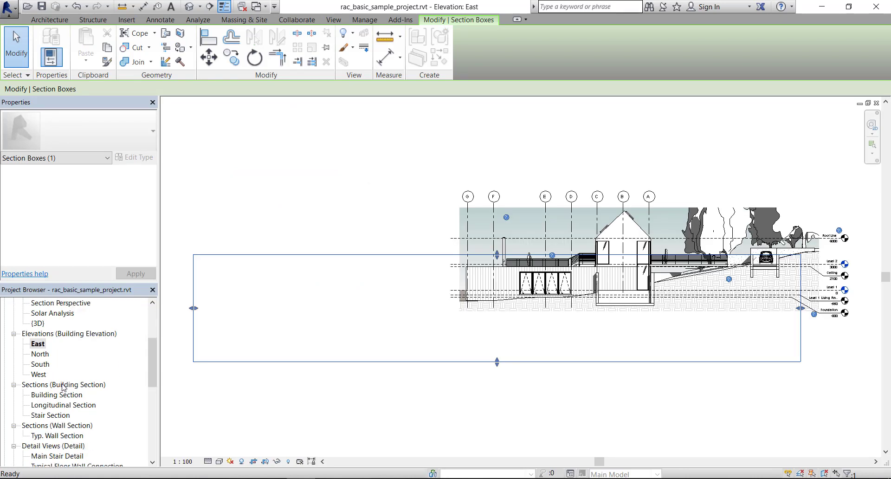
scroll(72, 380, down, 2)
key(Escape)
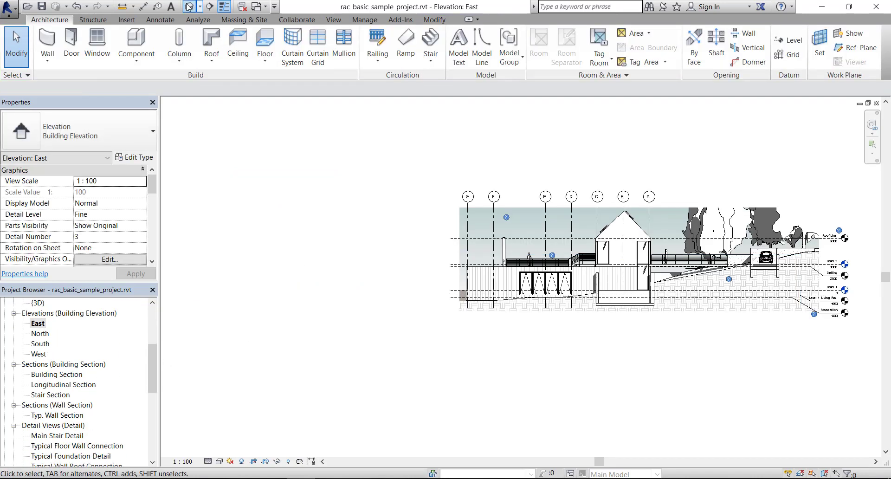
click(188, 7)
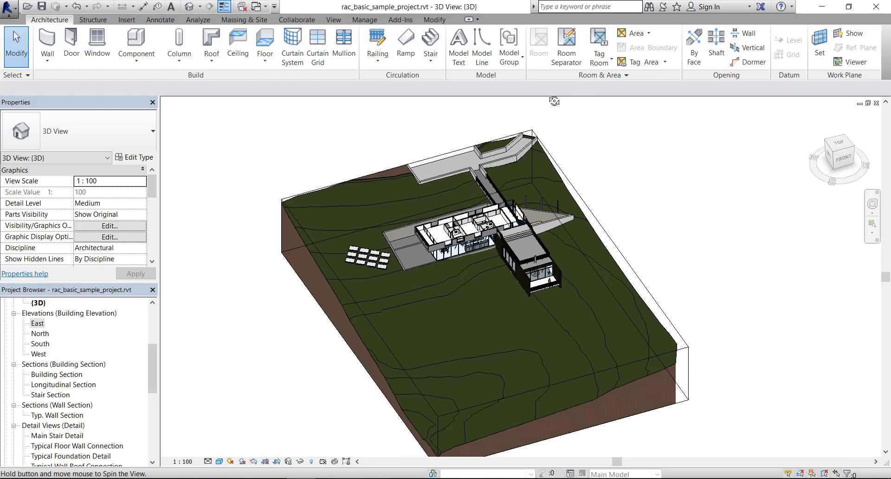
Raise the section box top above the red roof and pull its front face through the house
click(534, 153)
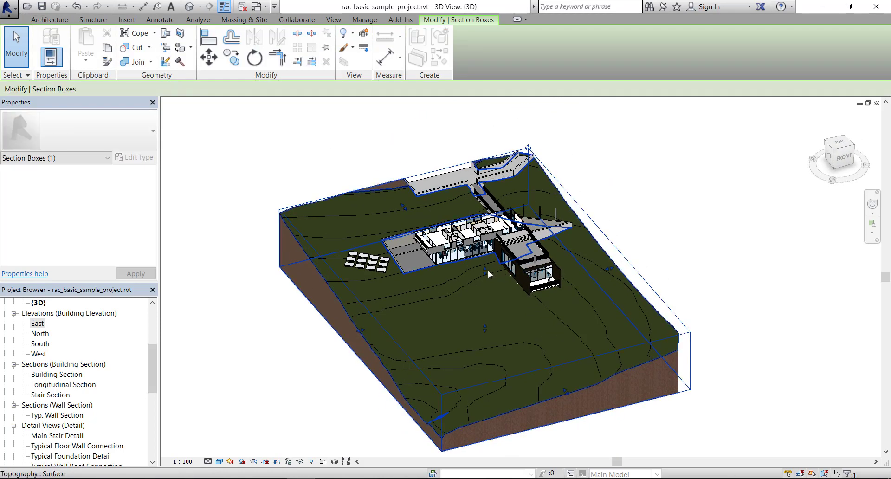
drag(486, 269, 486, 223)
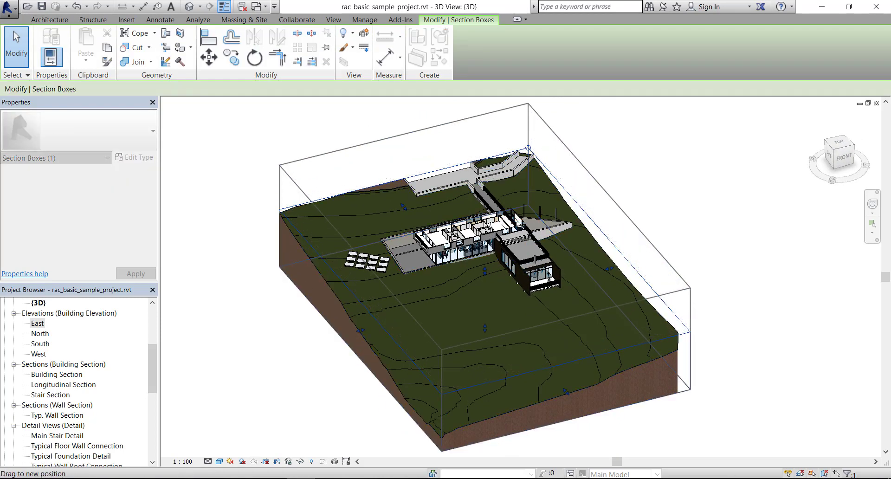
drag(485, 270, 490, 226)
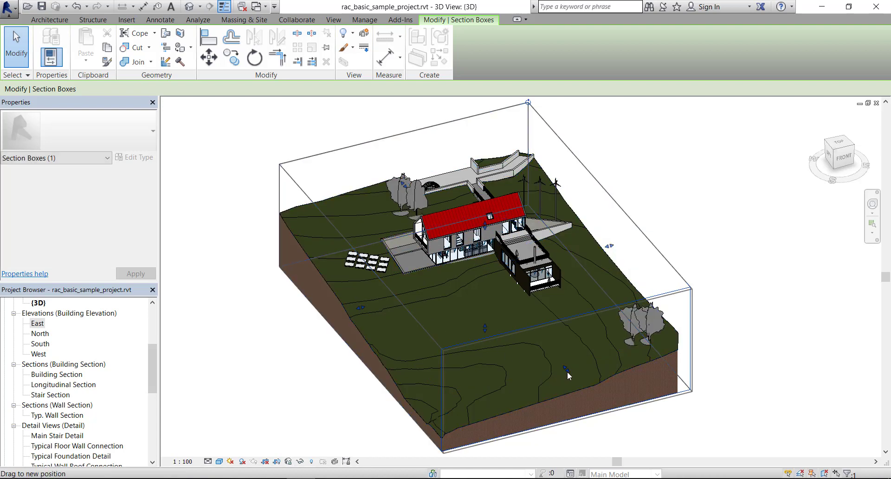
mouse_move(566, 369)
mouse_down()
mouse_move(430, 241)
mouse_move(459, 247)
mouse_up()
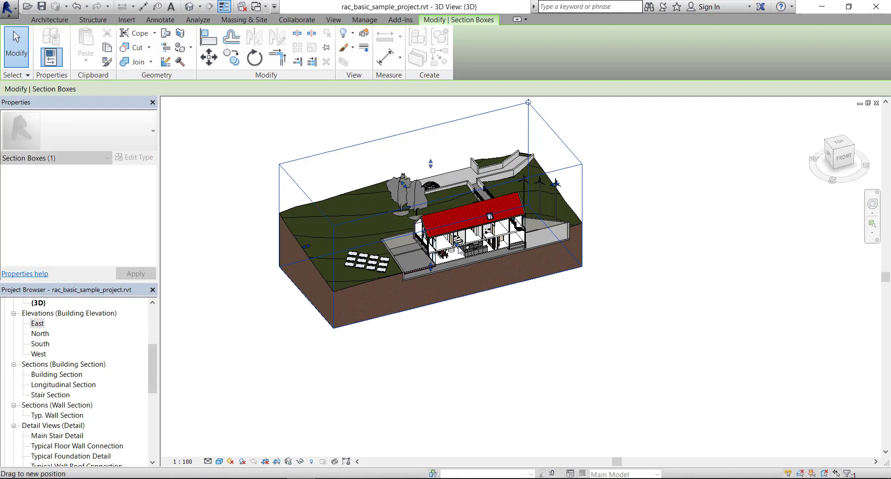
key(Escape)
scroll(494, 215, up, 2)
Orbit the model to bring the whole house cutaway into view
scroll(493, 215, up, 3)
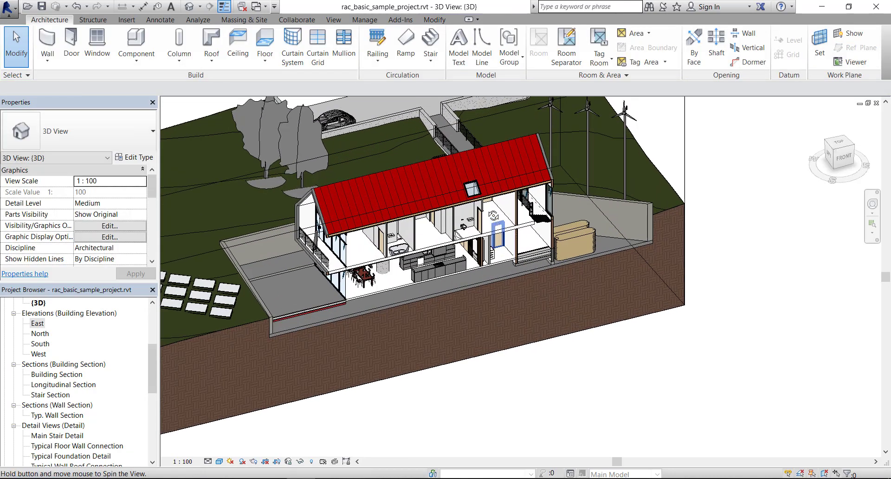
mouse_move(493, 215)
mouse_down()
mouse_move(521, 345)
mouse_move(491, 359)
mouse_up()
scroll(521, 345, up, 4)
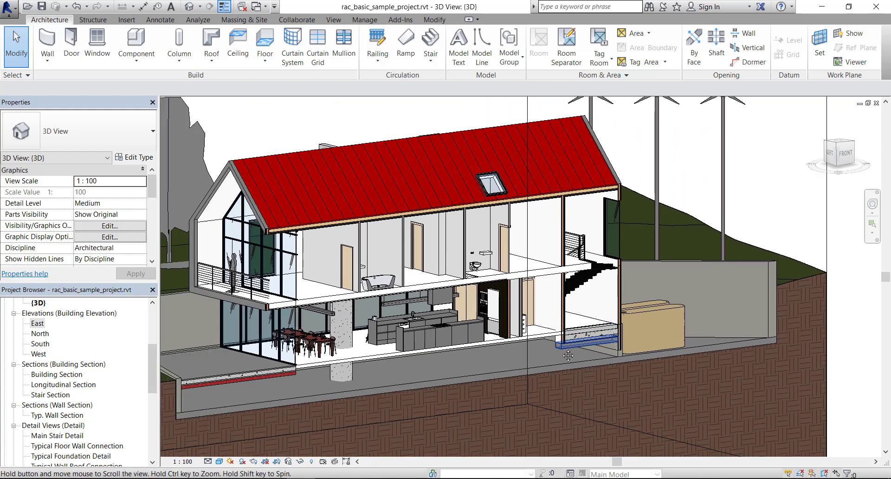
drag(550, 344, 274, 352)
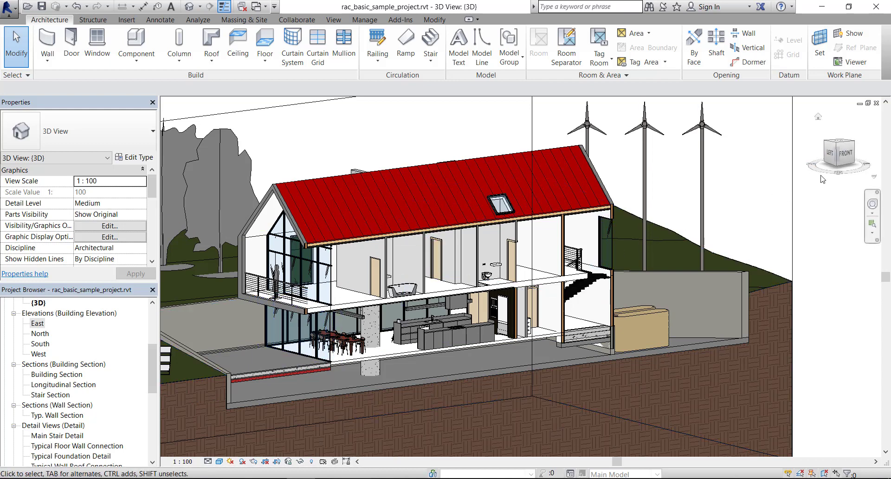
Show the house from the ViewCube Front face, zoomed to fill, then open the Building Section
click(844, 156)
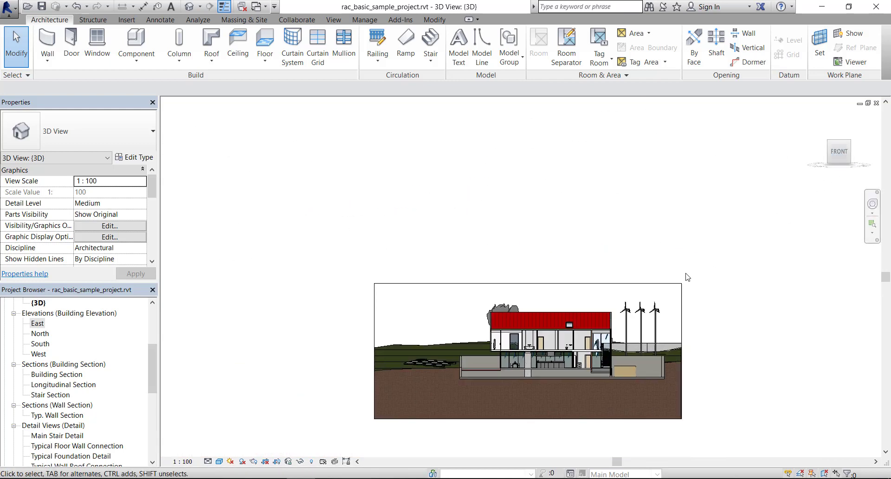
scroll(527, 268, up, 3)
scroll(528, 268, up, 2)
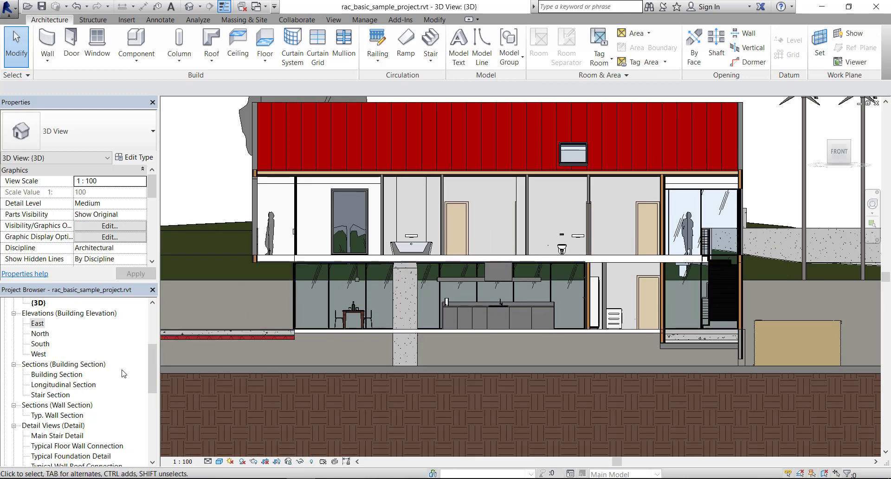
scroll(68, 399, down, 1)
scroll(68, 400, down, 2)
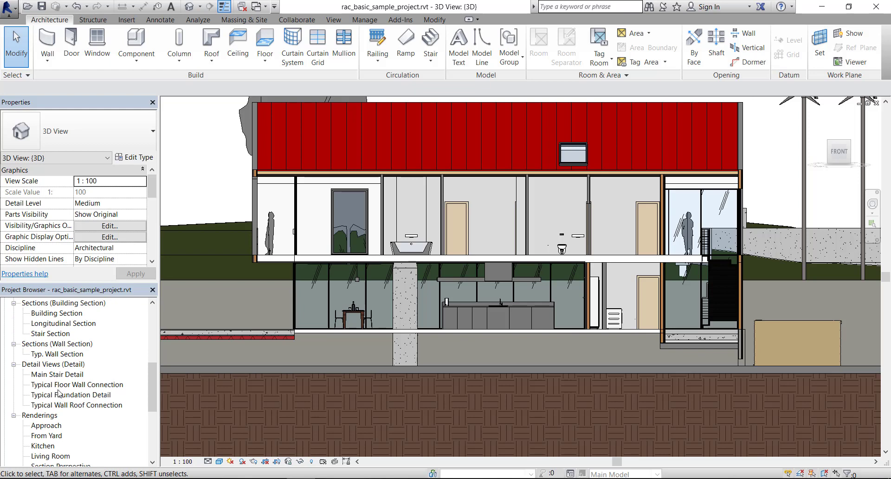
scroll(59, 393, up, 1)
double_click(62, 339)
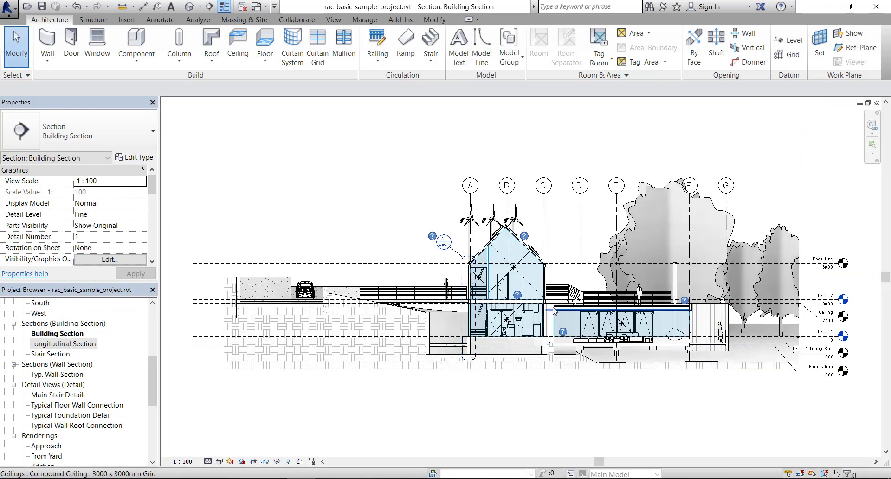
Zoom around the section's kitchen and grid lines, then return to the default 3D view
scroll(440, 284, up, 3)
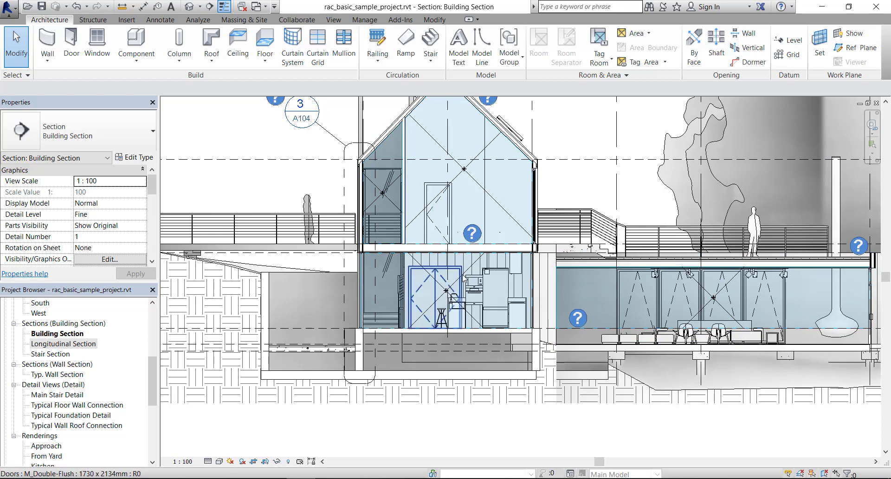
scroll(462, 276, down, 3)
scroll(452, 283, down, 2)
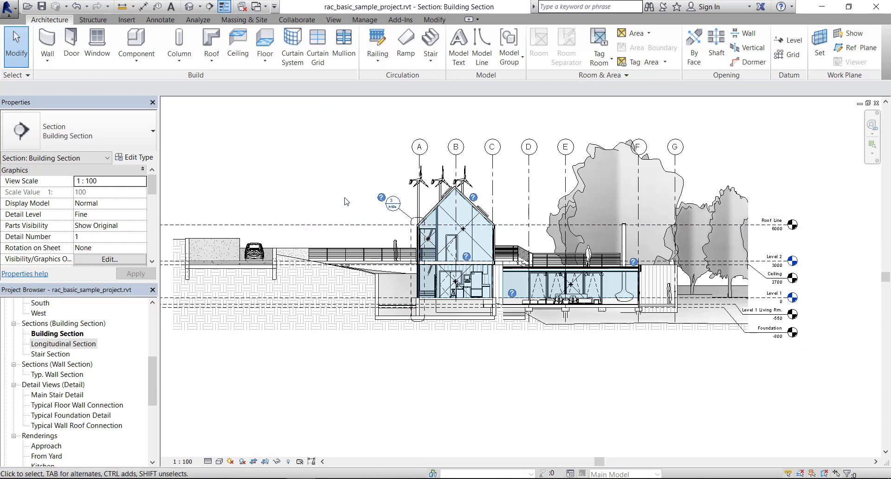
scroll(360, 222, down, 1)
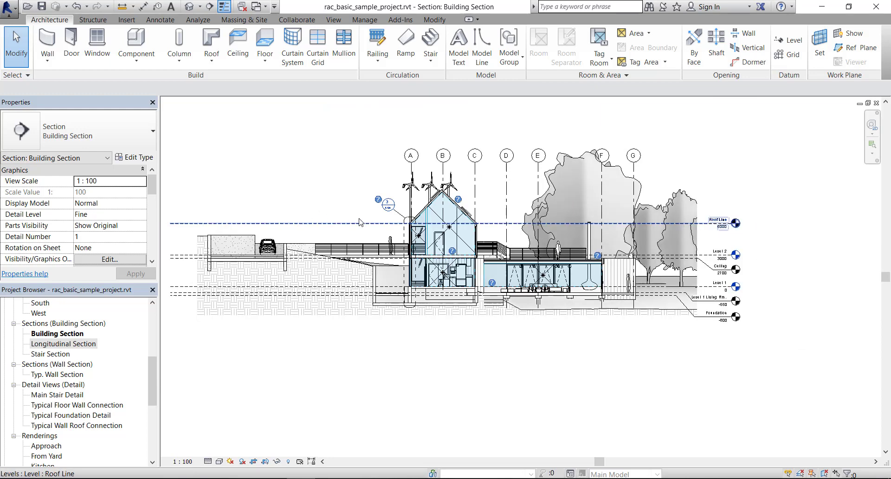
click(189, 7)
scroll(508, 299, down, 5)
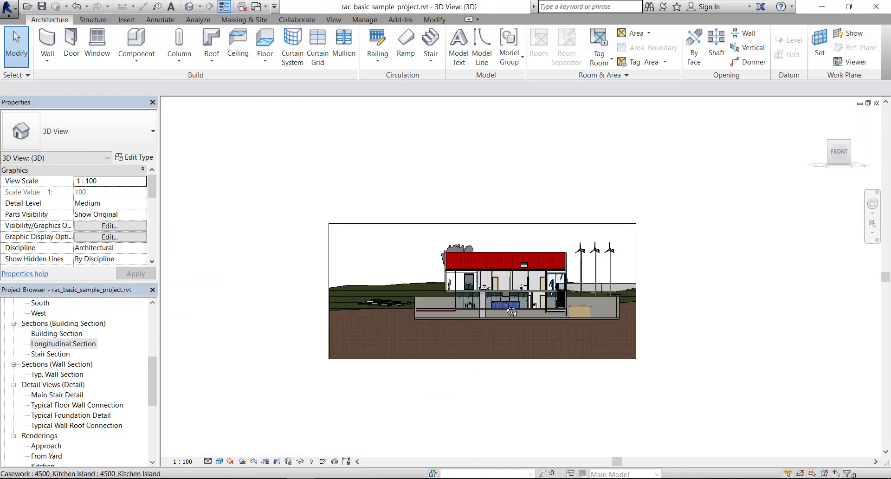
Drag the section box's right grip outward so the whole house is uncut
click(646, 219)
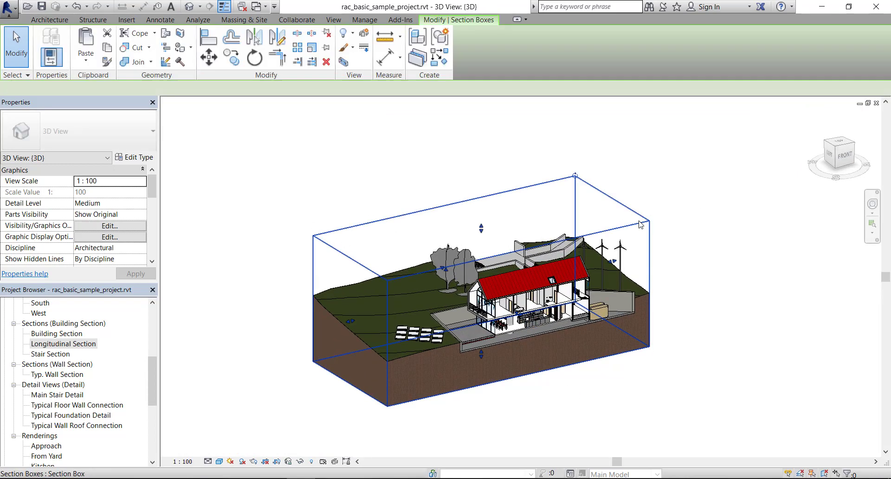
drag(613, 261, 675, 300)
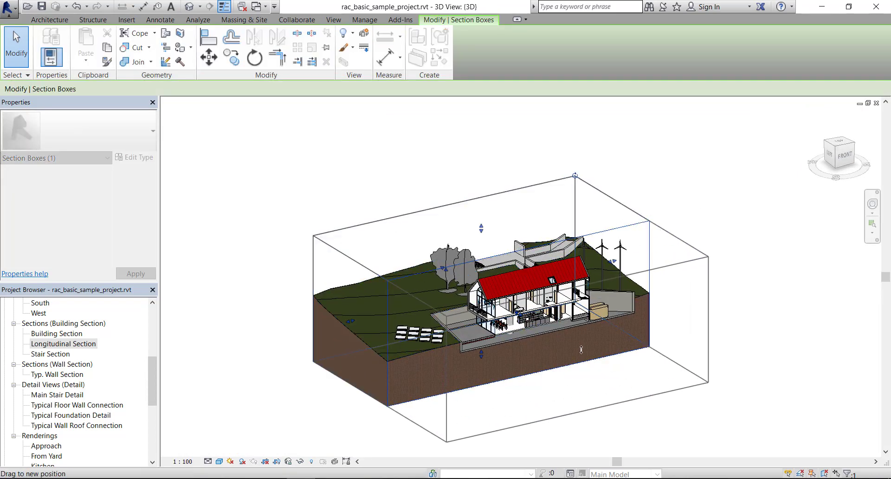
click(724, 332)
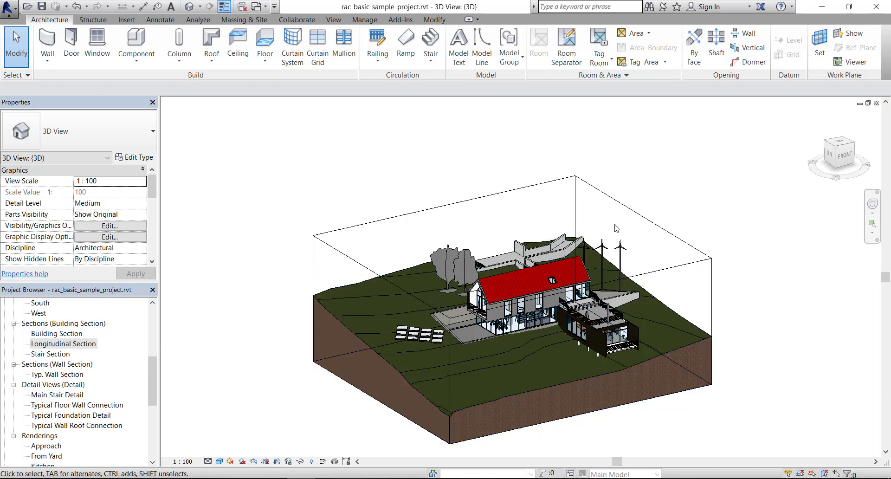
Close Revit without saving changes to the project
click(879, 12)
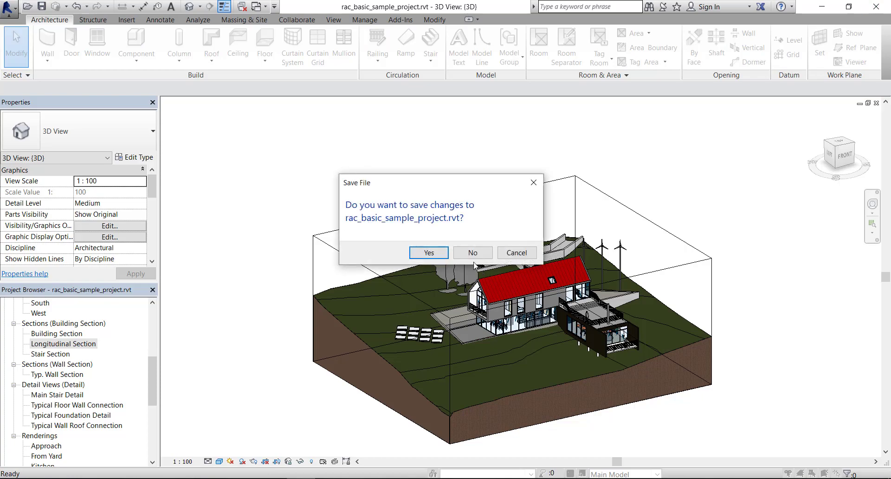
click(469, 253)
click(491, 310)
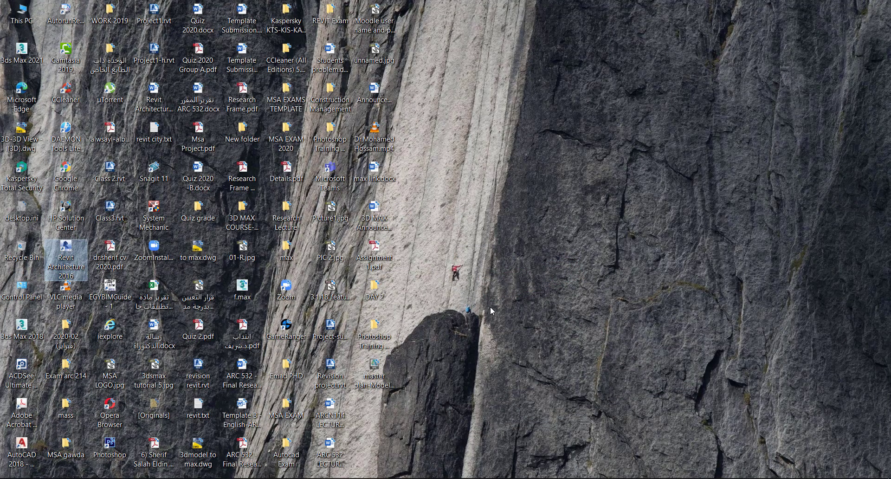
Open master plan-Model.EPS from the desktop in Photoshop
click(390, 379)
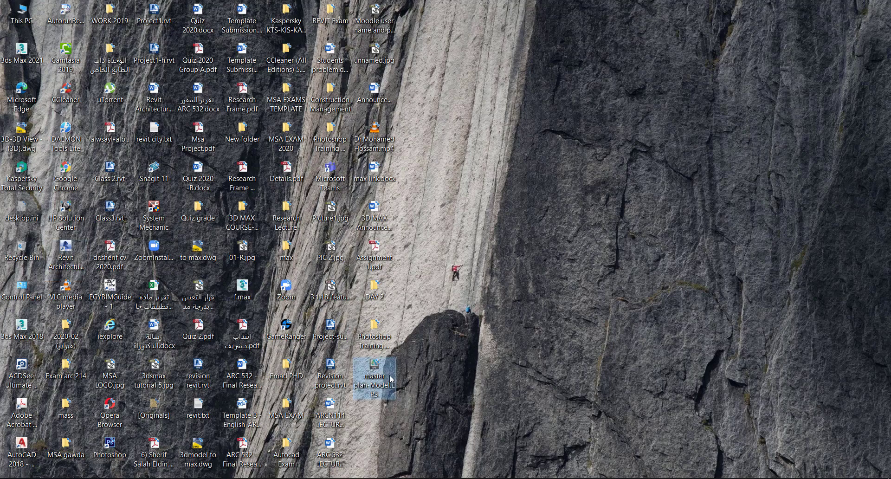
click(423, 381)
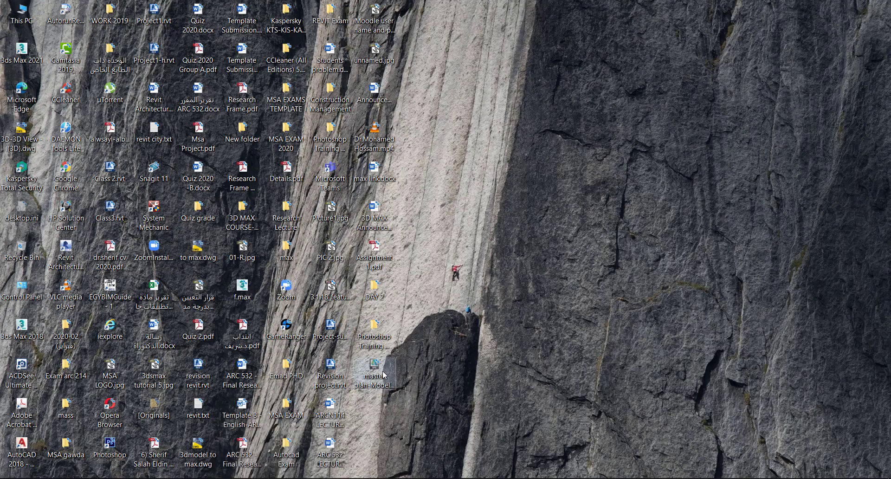
drag(384, 374, 383, 384)
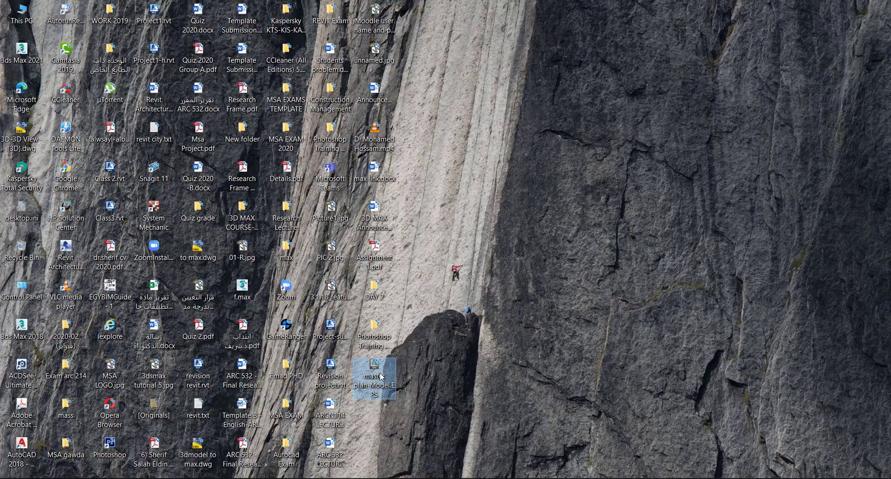
double_click(380, 376)
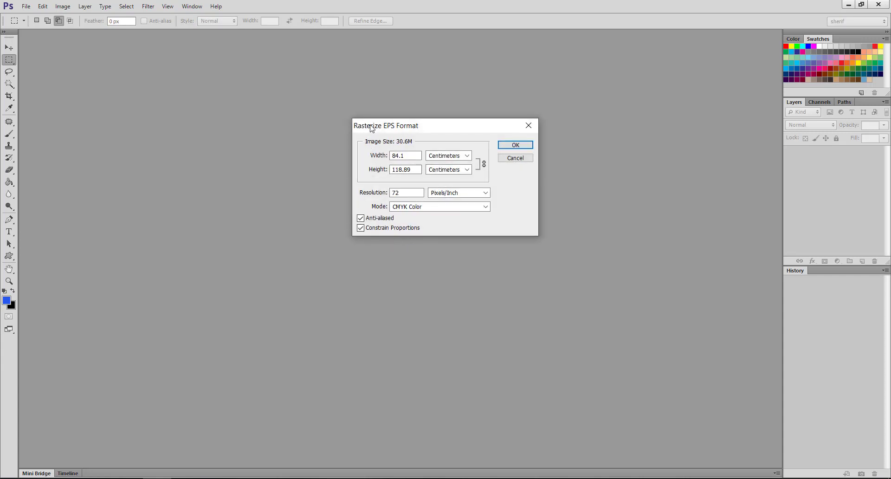
Rasterize the EPS at 300 Pixels/Inch in RGB Color and confirm
drag(370, 125, 356, 161)
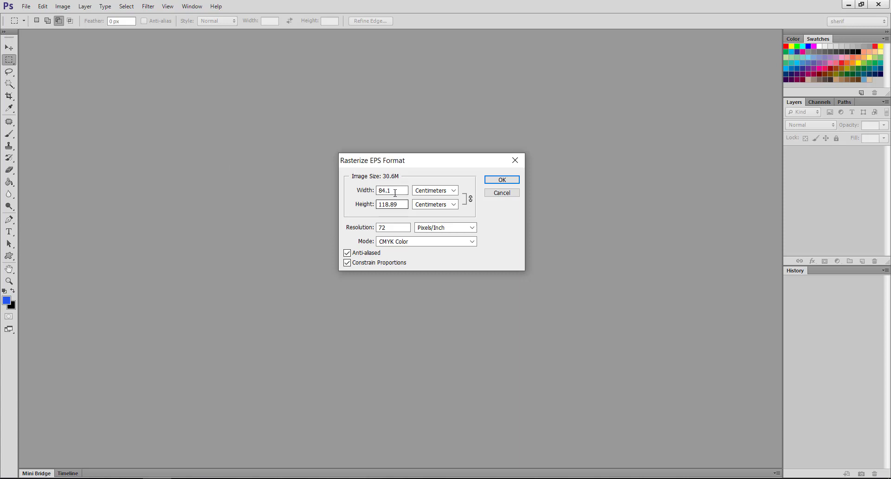
drag(387, 227, 380, 227)
text(300)
click(442, 228)
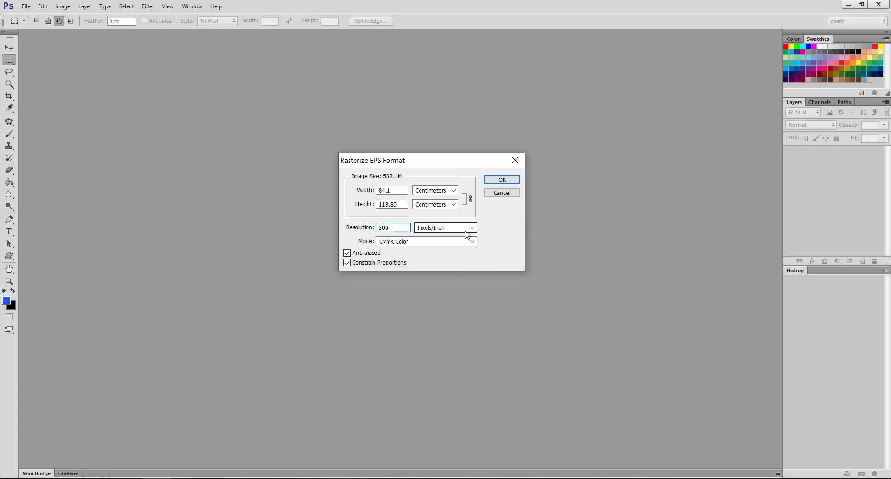
click(422, 234)
click(422, 242)
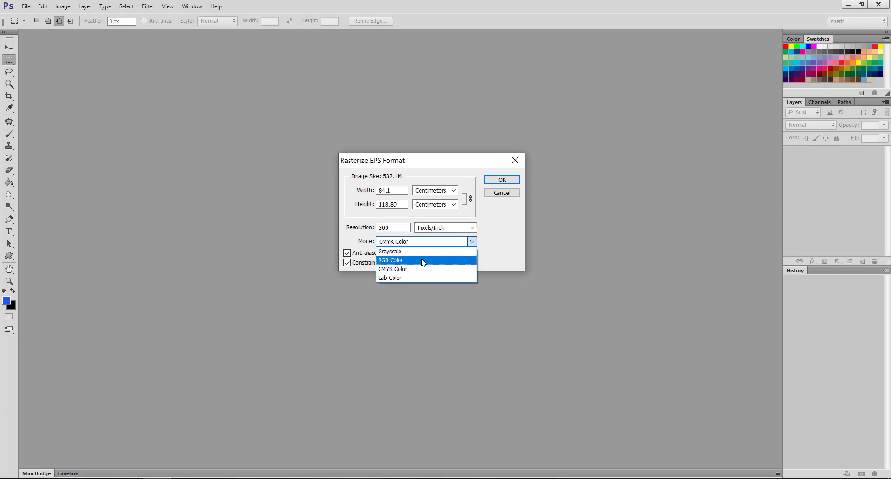
click(423, 261)
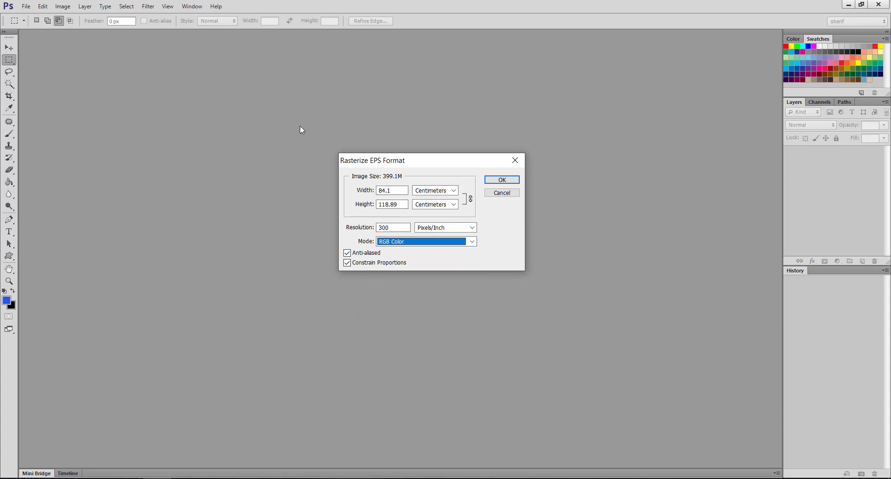
click(400, 228)
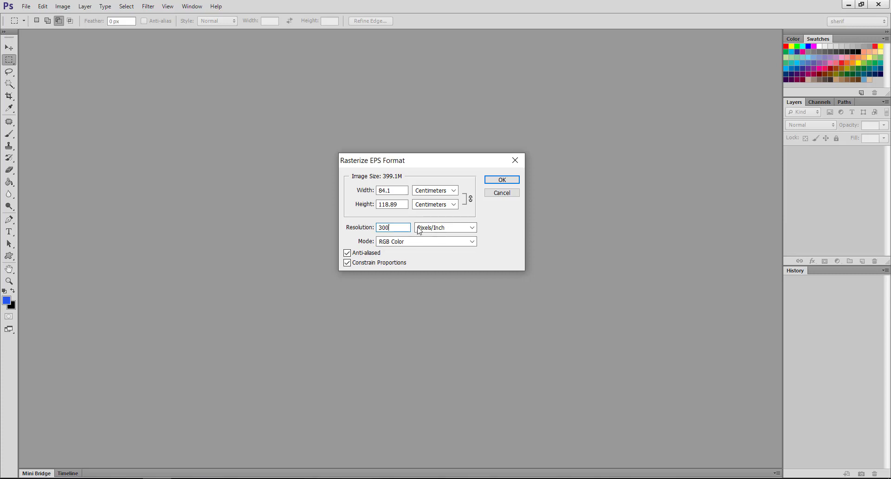
click(435, 228)
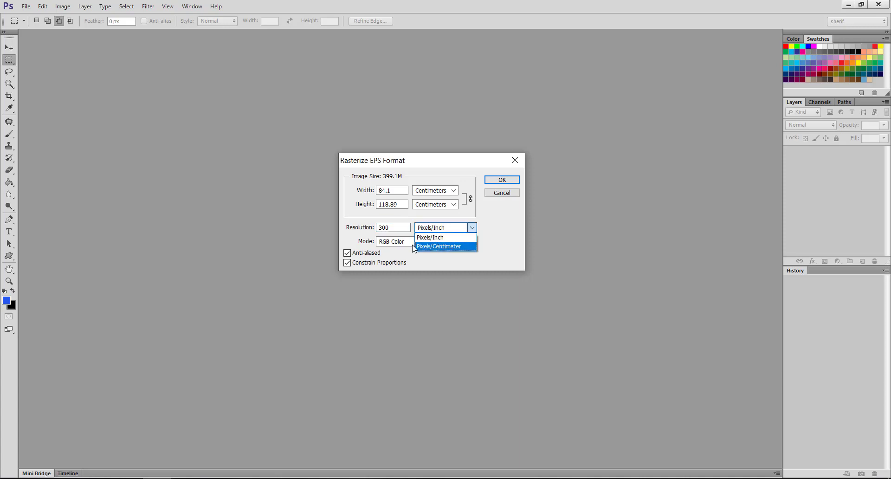
click(431, 238)
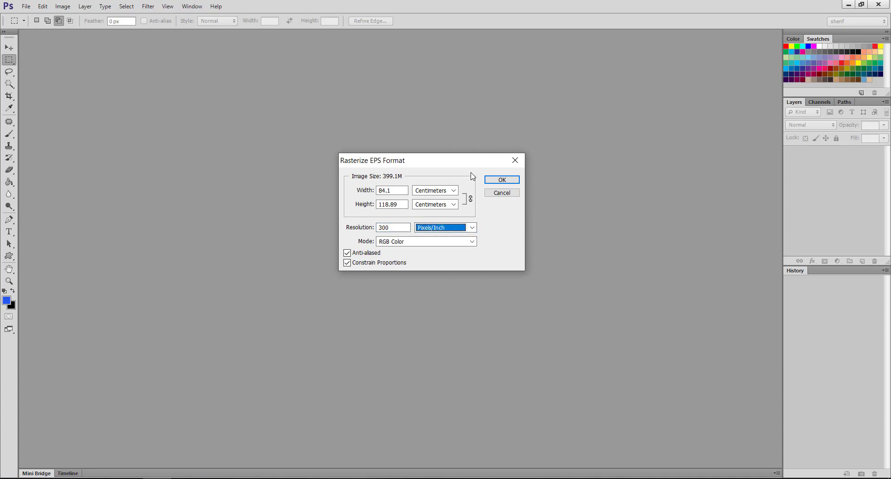
click(495, 183)
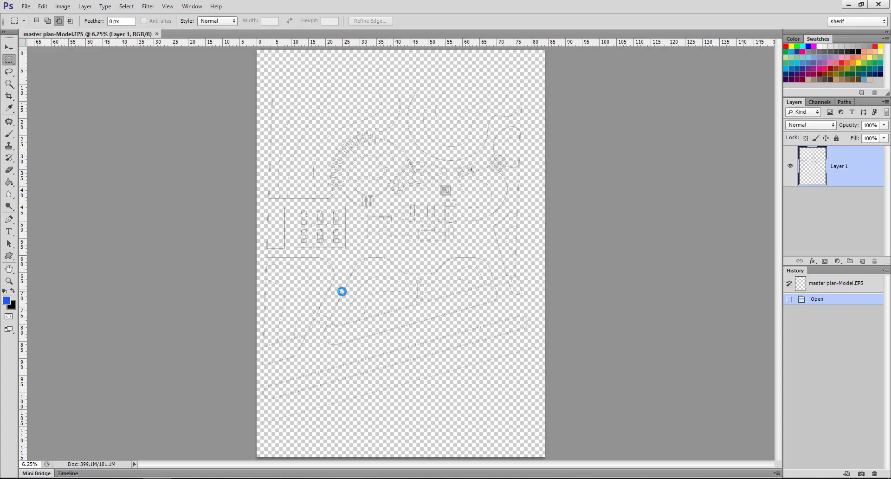
Rename Layer 1 to 'Master Plan' and zoom in on the plan linework
click(9, 281)
alt+click(407, 281)
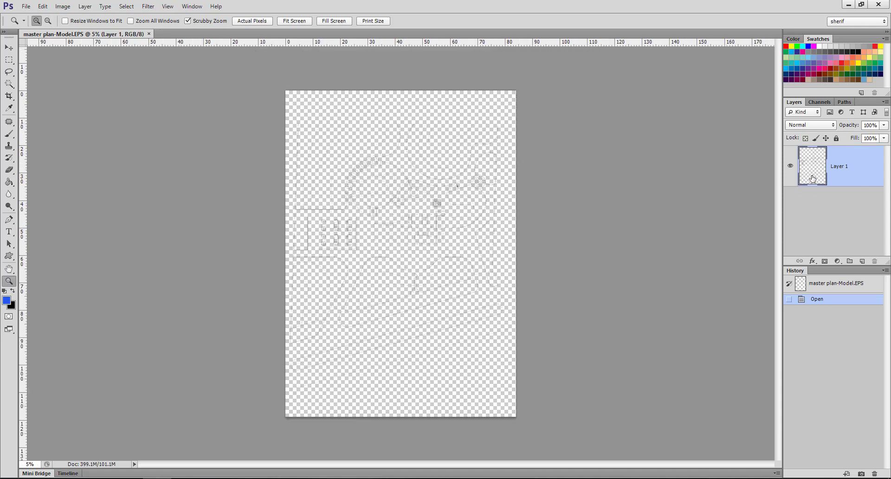
double_click(839, 167)
text(L)
text(Maste)
text(Plan)
key(Return)
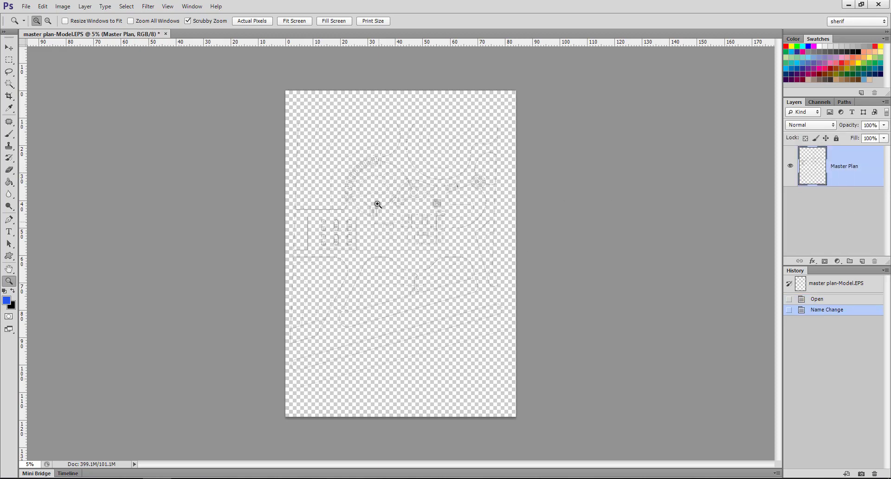
click(375, 238)
mouse_move(375, 238)
mouse_down()
mouse_move(440, 196)
mouse_move(388, 239)
mouse_up()
Create a new blank layer named Background
click(92, 8)
mouse_move(93, 18)
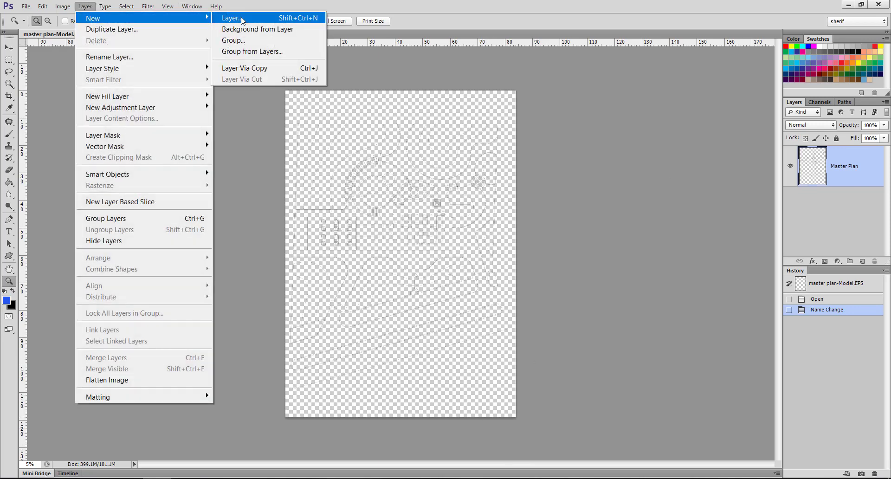
click(242, 19)
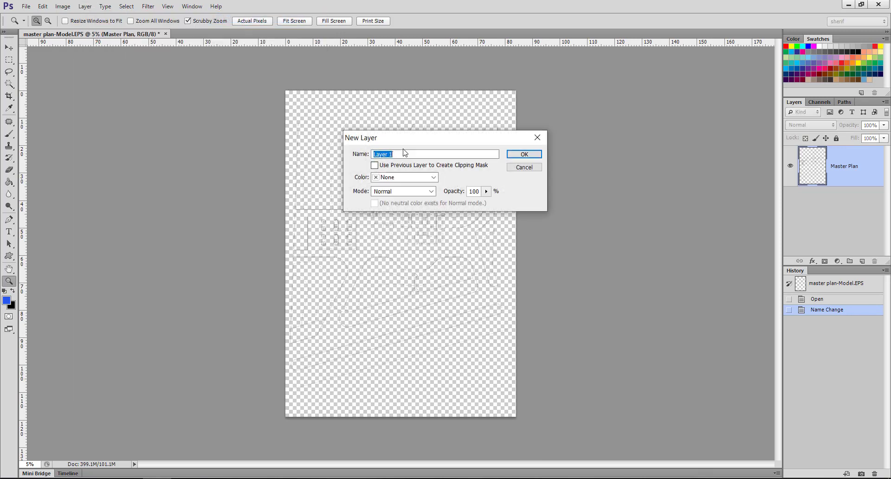
text(Background)
click(524, 154)
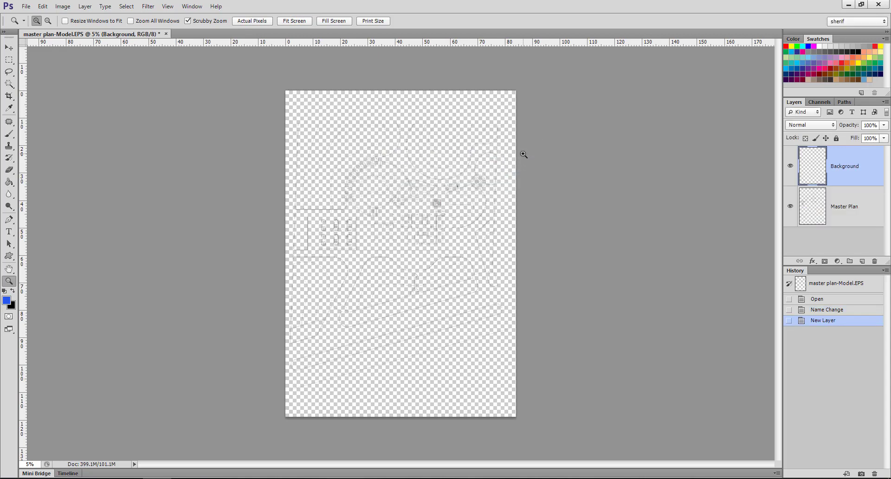
Fill the Background layer with white and move it beneath Master Plan
click(4, 291)
click(13, 181)
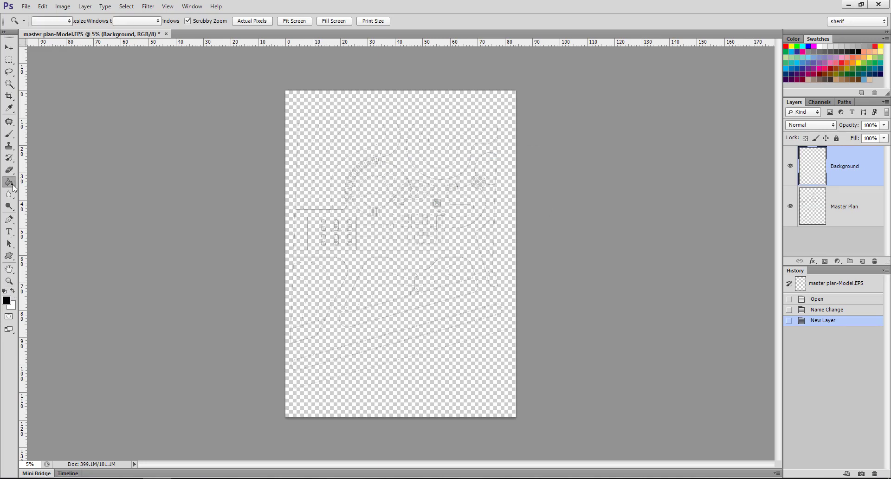
click(12, 291)
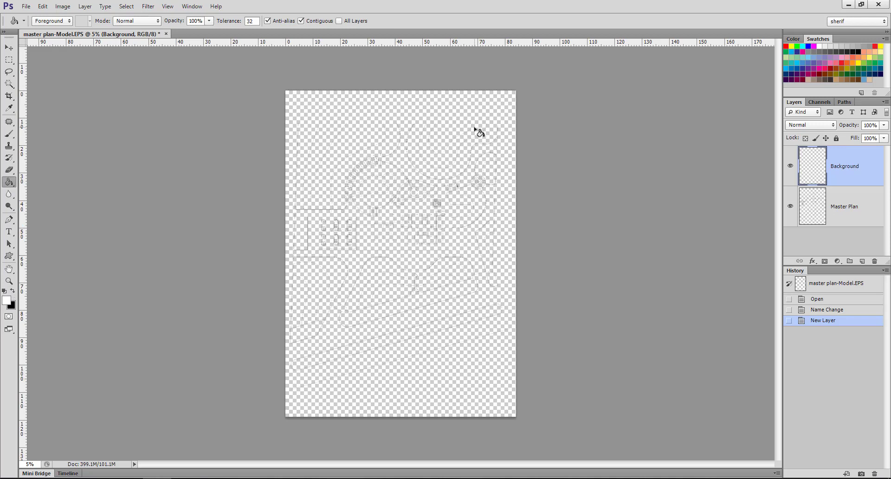
click(478, 132)
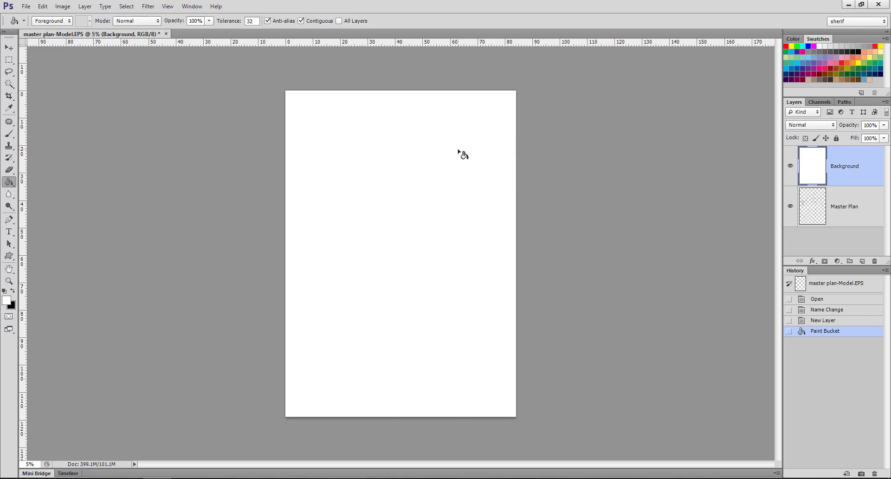
key(ctrl+z)
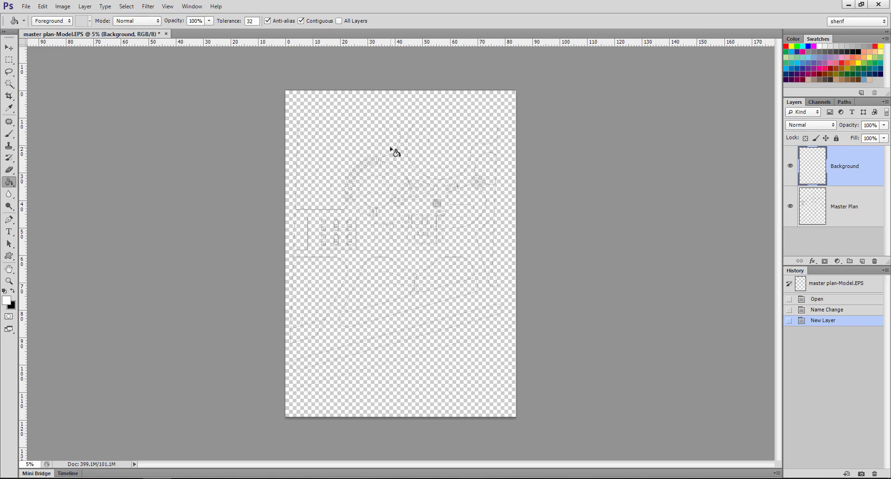
click(391, 149)
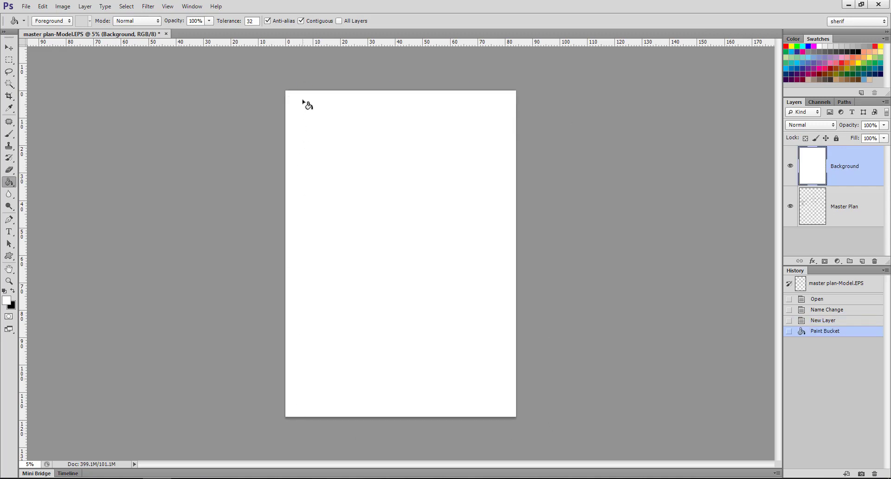
drag(845, 170, 850, 228)
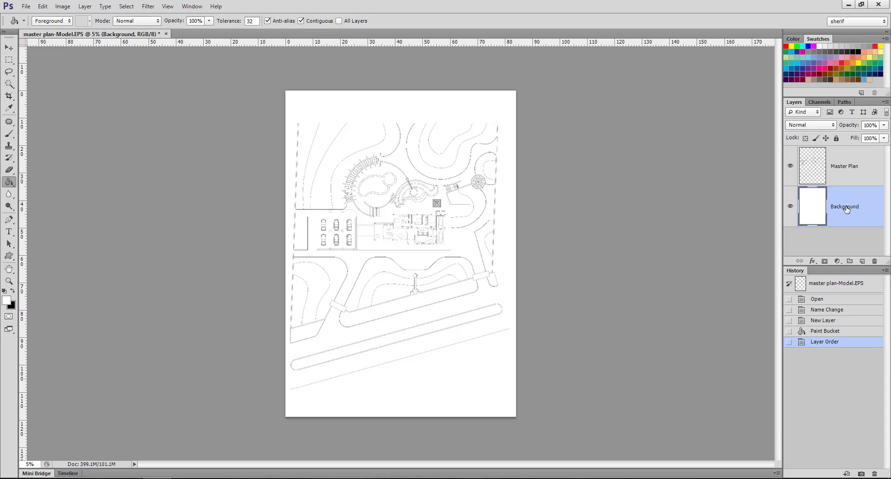
Lock all on both the white Background layer and the Master Plan layer
click(838, 141)
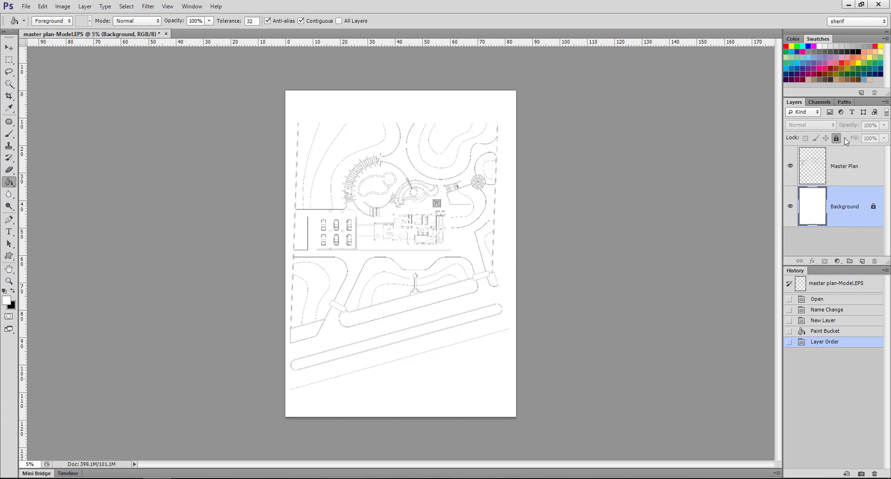
click(847, 170)
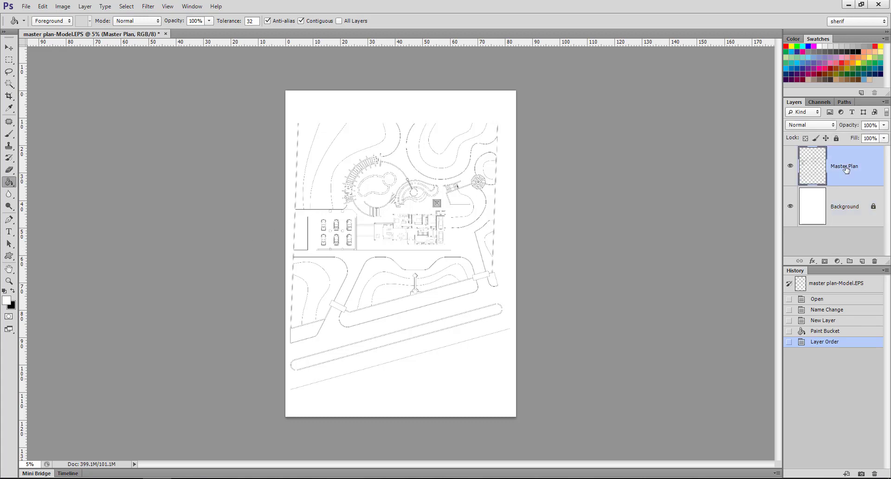
click(836, 138)
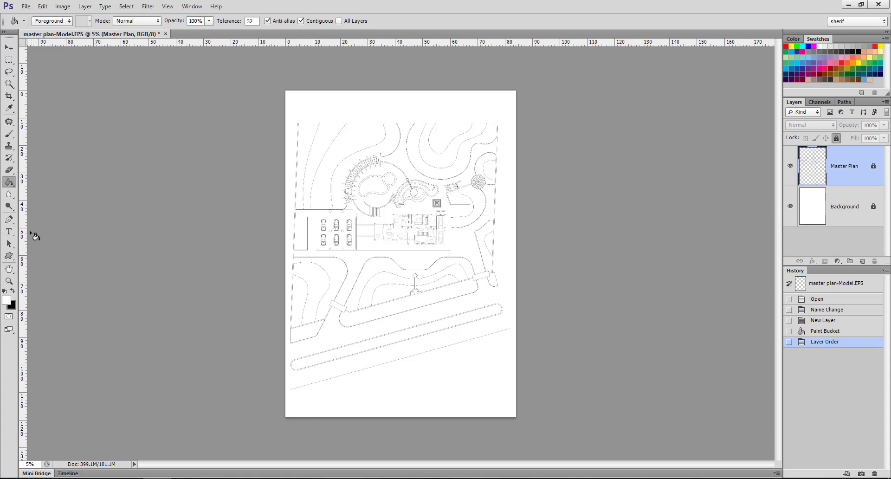
click(13, 281)
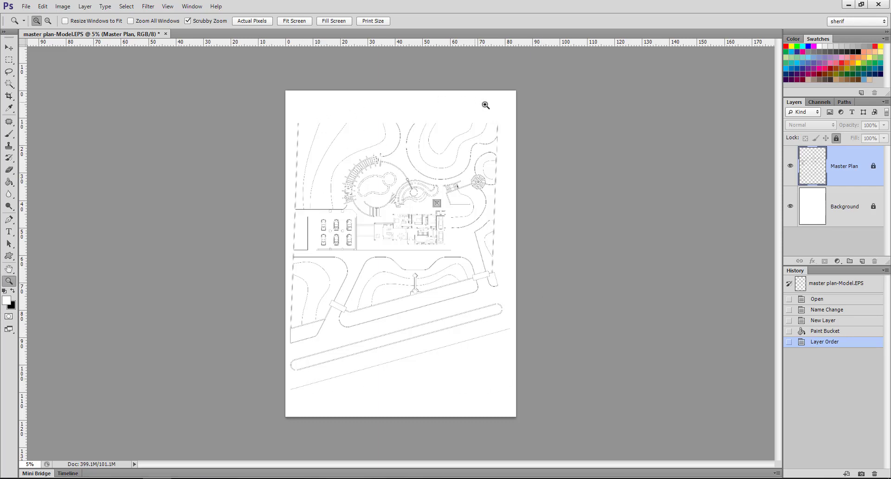
Zoom in on the pool and house area of the plan
click(424, 217)
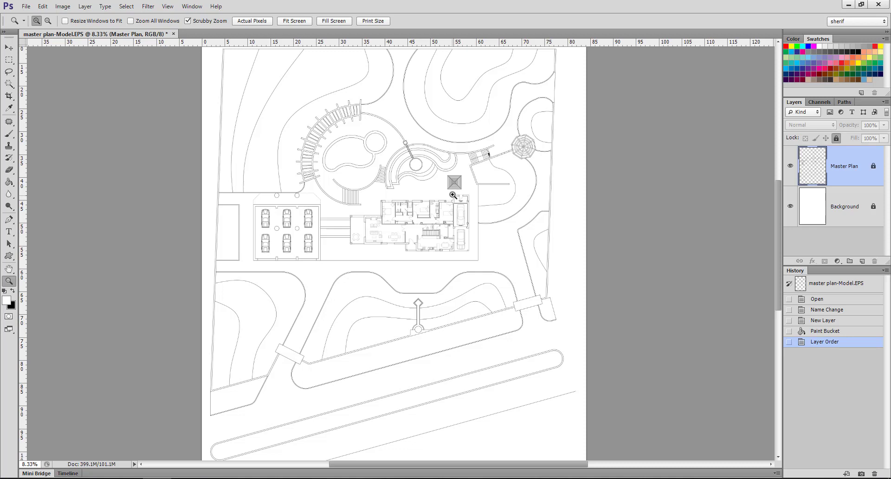
click(411, 130)
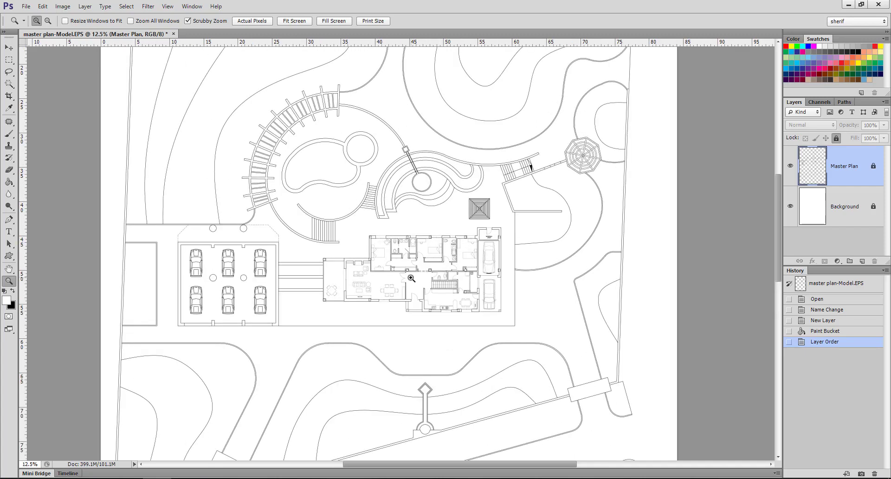
click(411, 278)
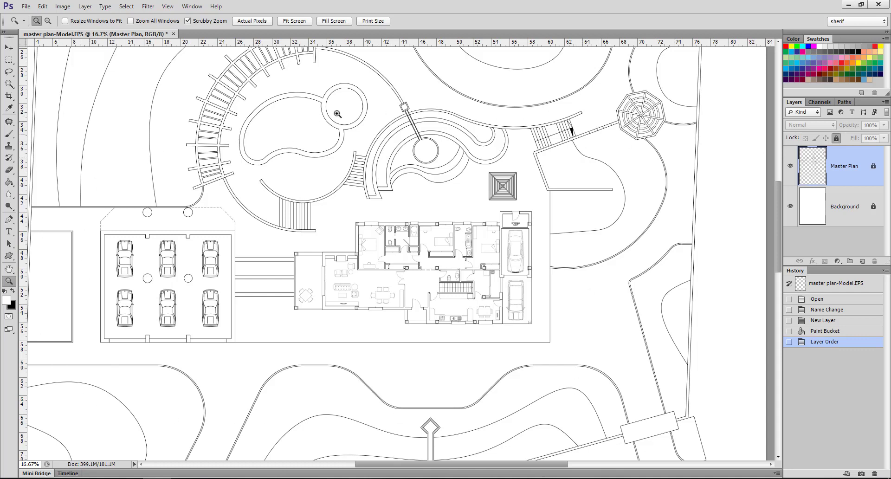
scroll(337, 113, up, 3)
scroll(269, 170, up, 3)
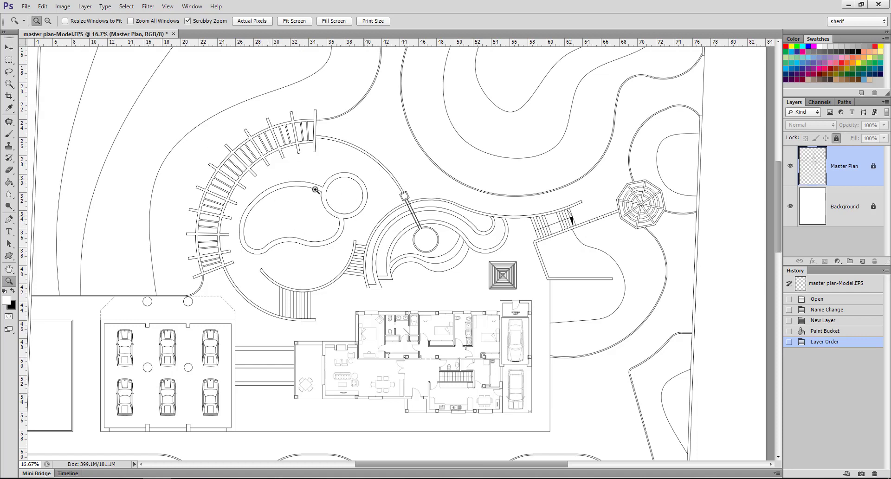
scroll(320, 199, down, 4)
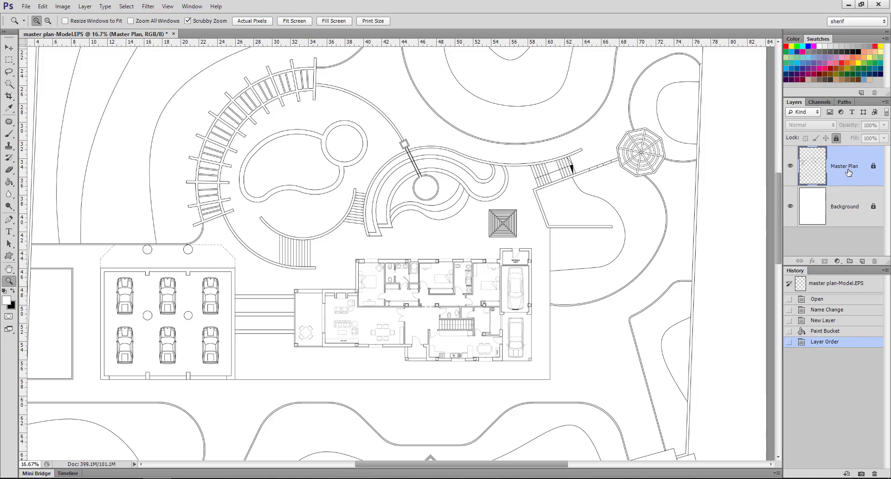
Zoom out to the whole plan, then back in to 50% on the house floor plan
alt+click(553, 227)
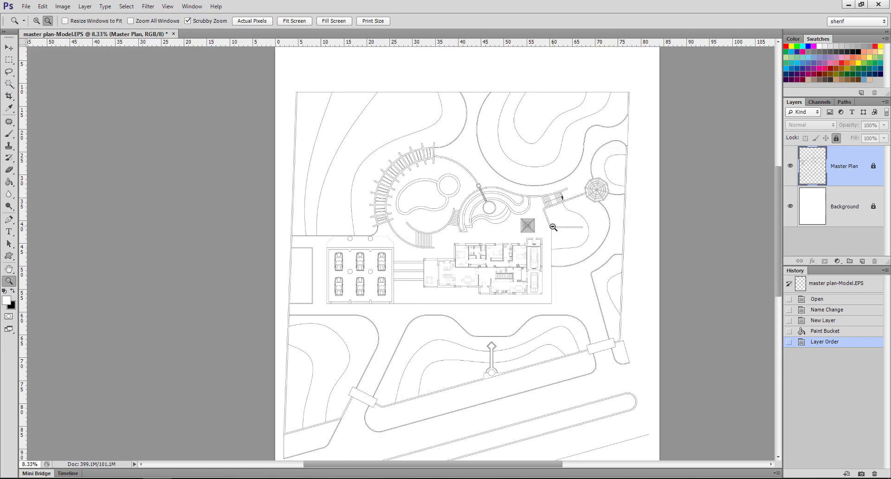
alt+click(553, 227)
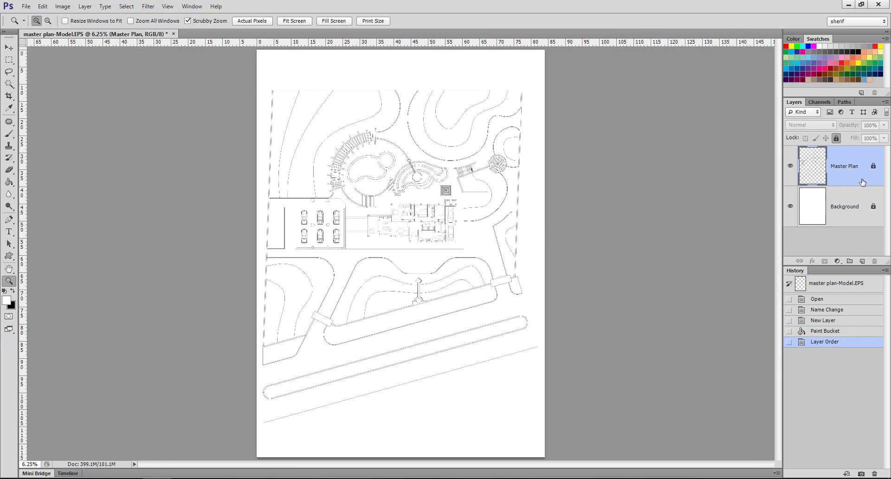
click(417, 180)
click(417, 180)
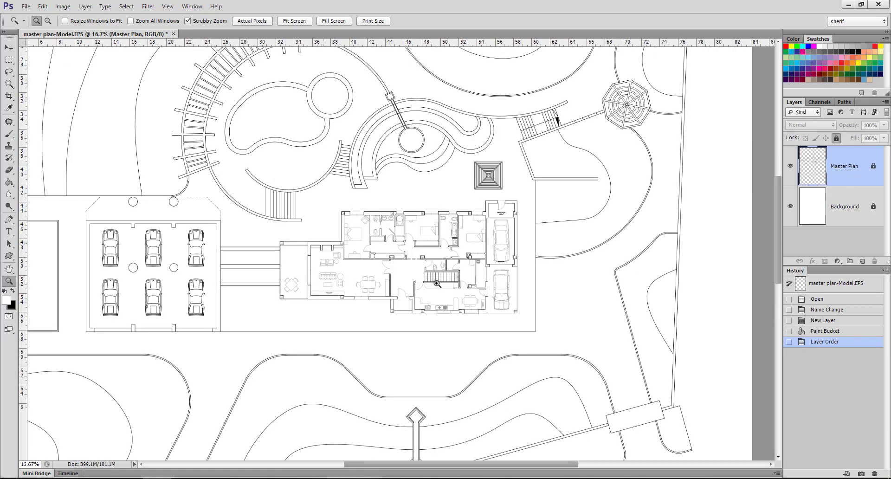
click(427, 269)
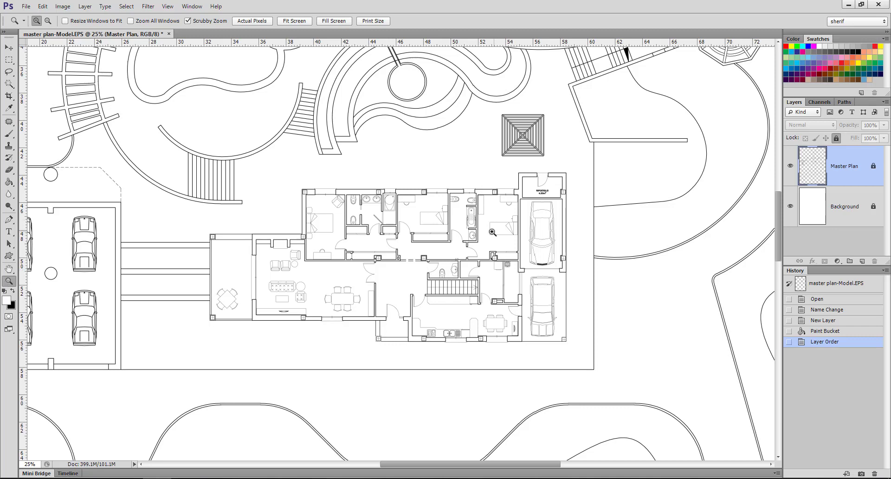
click(476, 237)
click(383, 253)
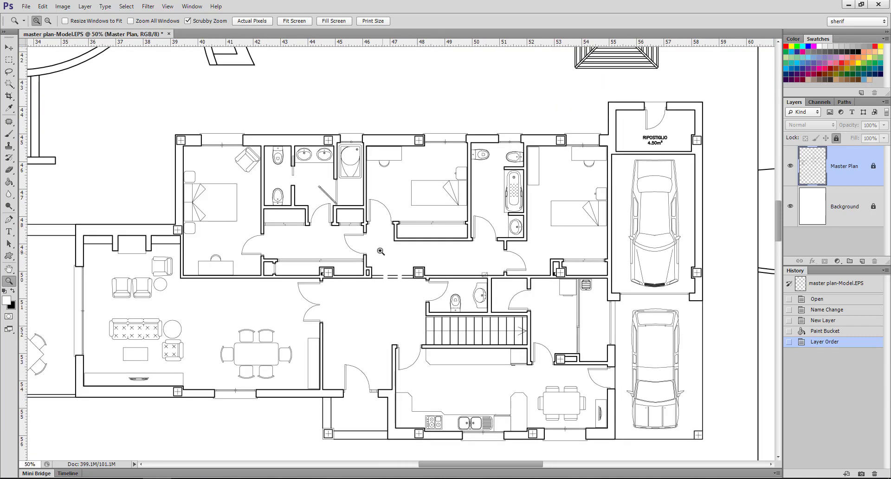
scroll(388, 170, down, 1)
scroll(390, 167, down, 1)
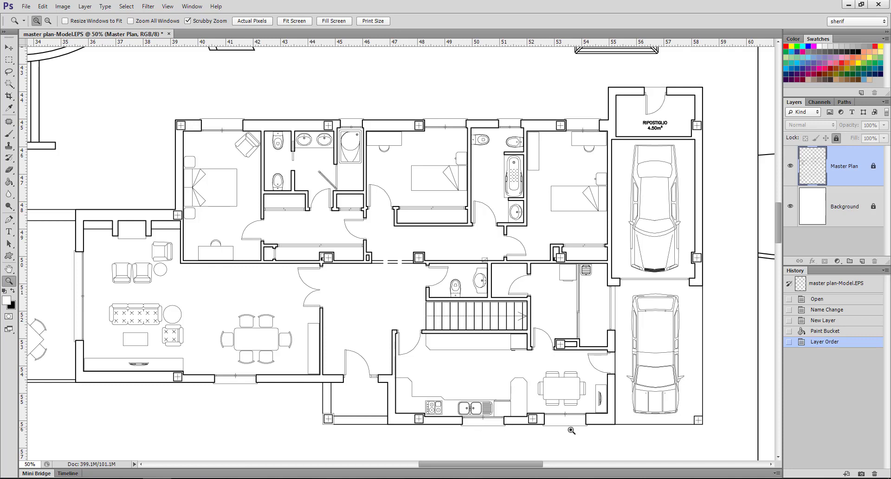
Create a new empty layer named Walls above Master Plan
click(85, 6)
click(227, 17)
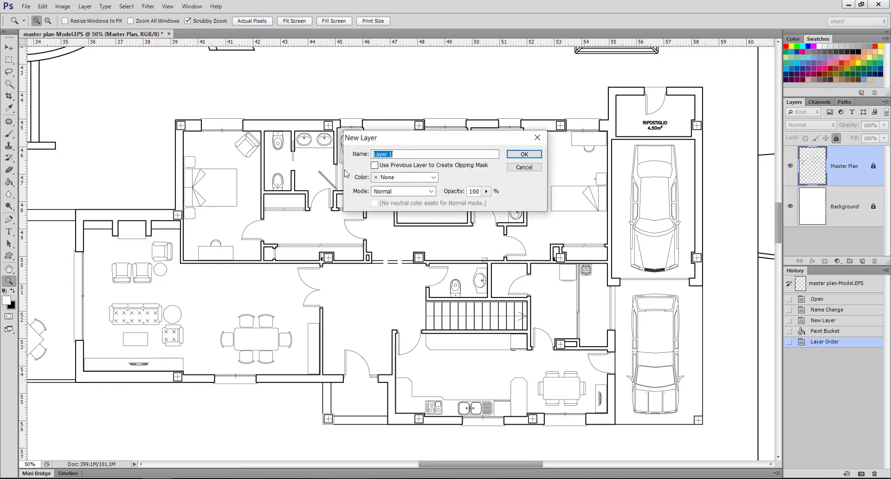
text(Walls)
click(516, 156)
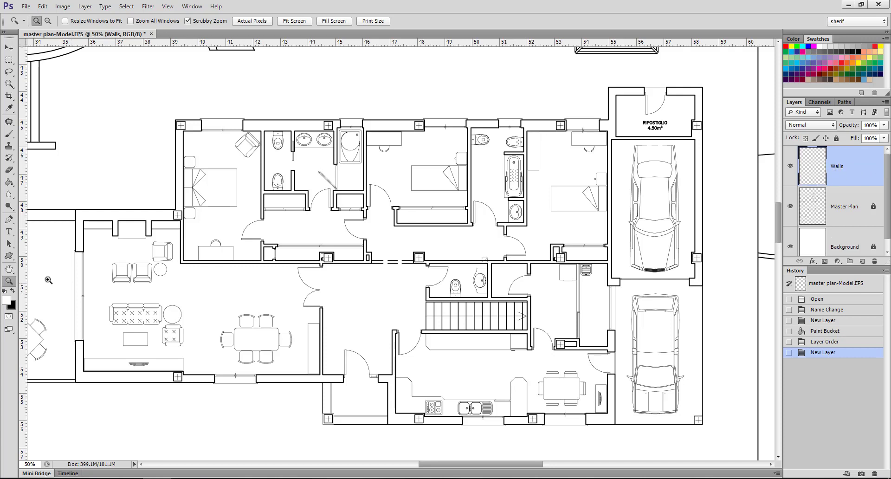
Set the Paint Bucket to a black foreground sampling All Layers, undoing a test fill
click(10, 183)
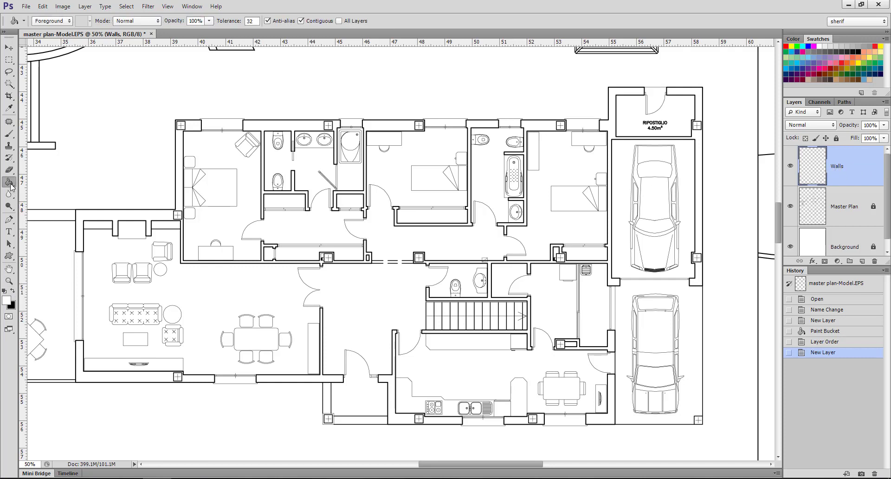
click(13, 292)
click(140, 219)
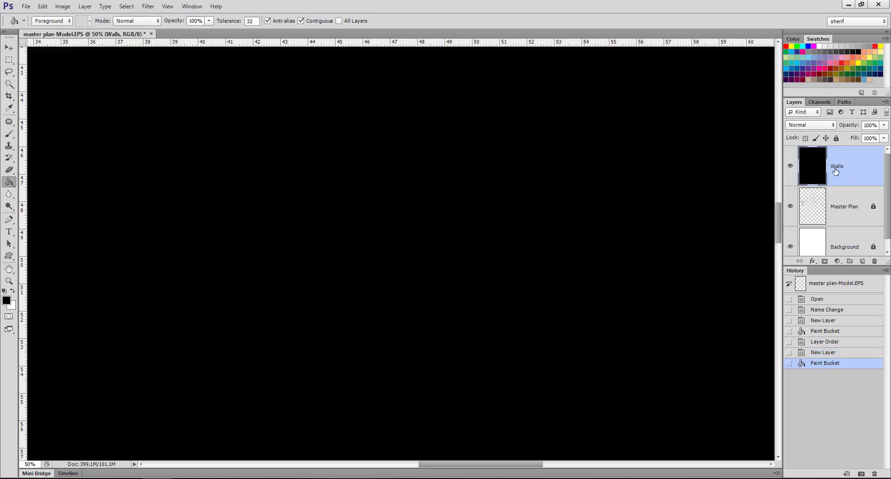
key(ctrl+z)
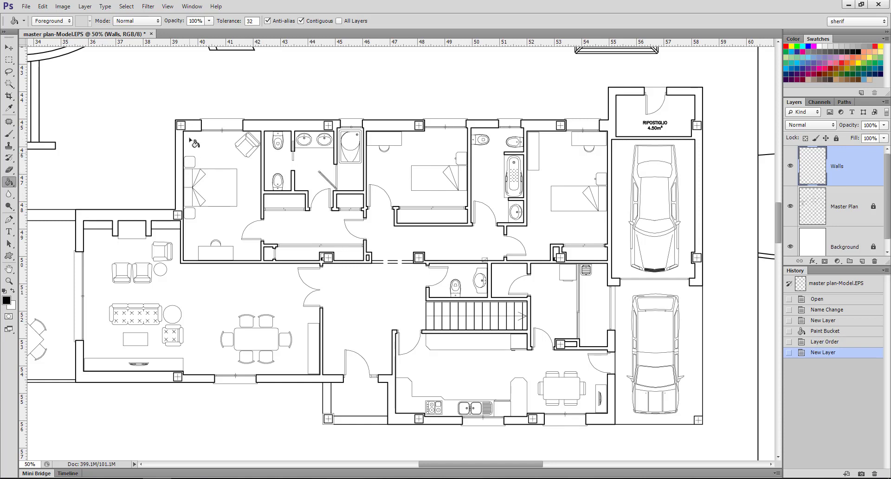
click(339, 20)
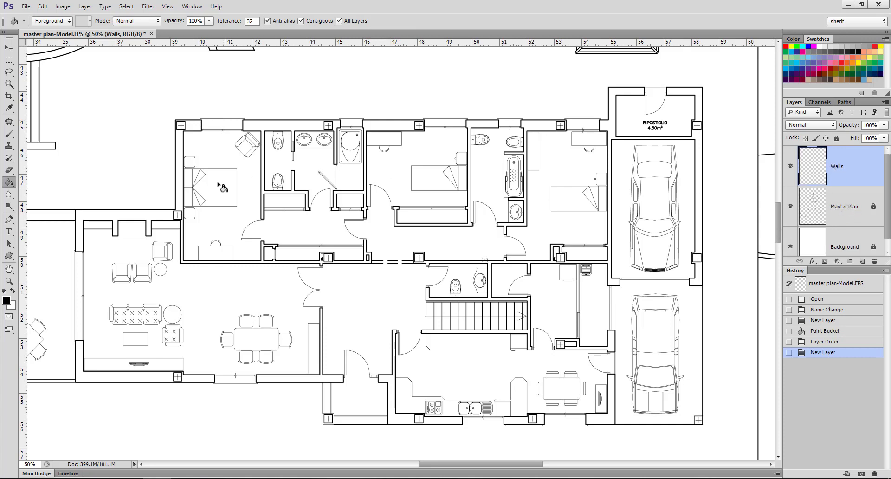
Fill the left bedroom, living room and middle bedroom walls black, undoing every bathroom fill
click(179, 159)
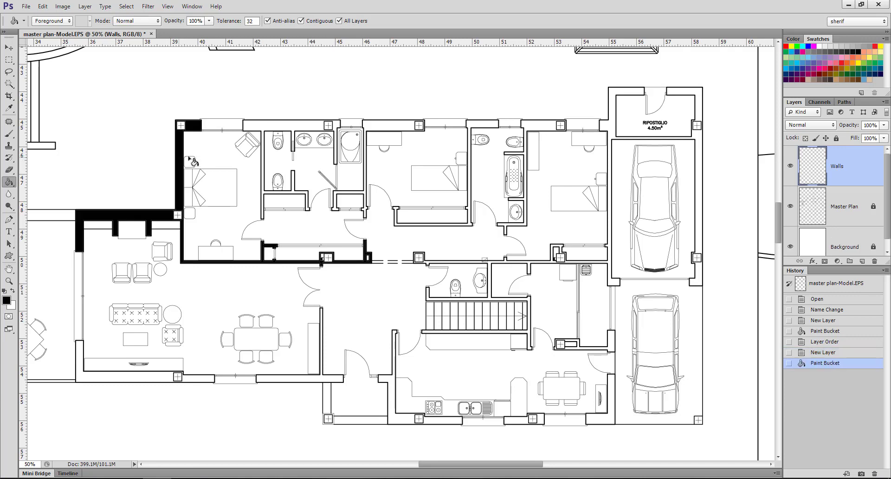
click(279, 127)
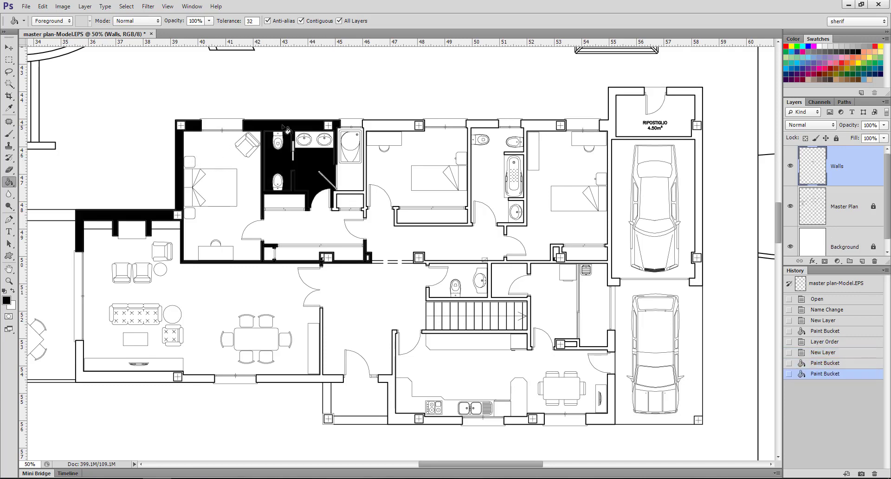
key(ctrl+z)
click(386, 128)
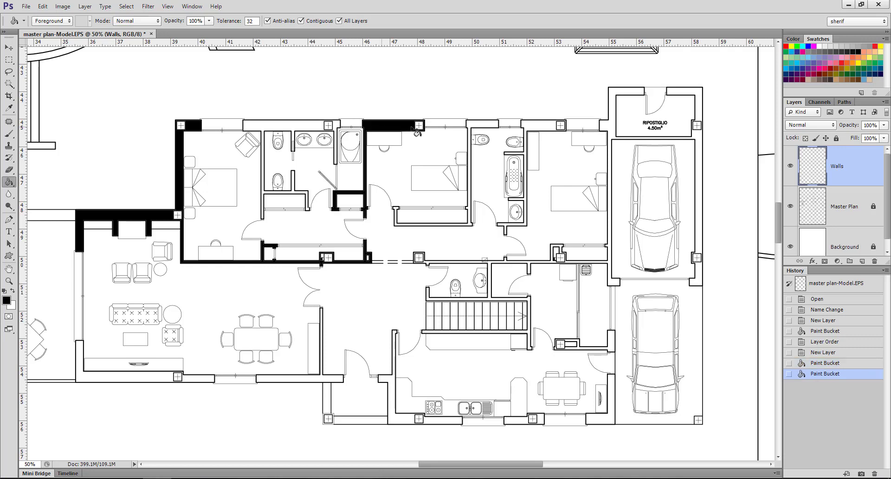
click(312, 129)
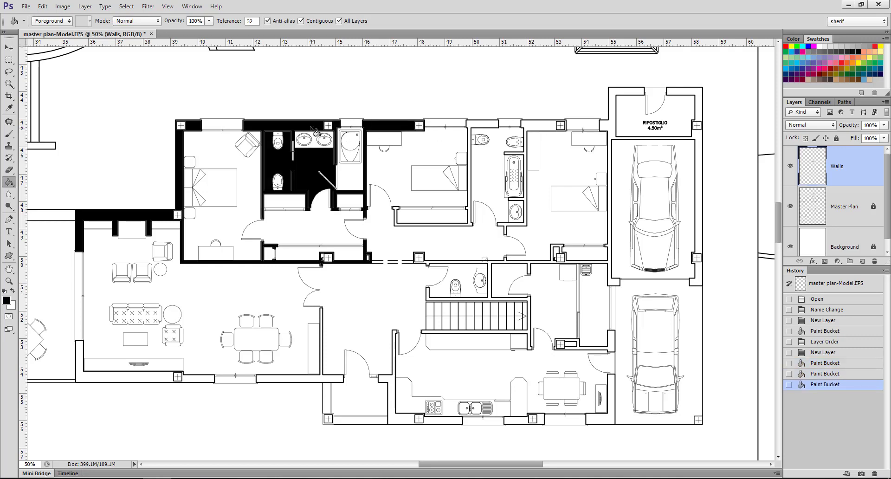
key(ctrl+z)
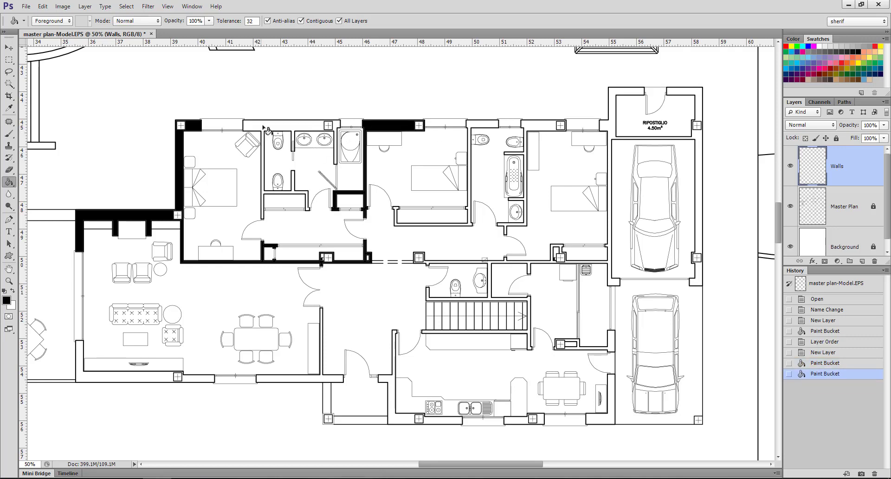
click(292, 133)
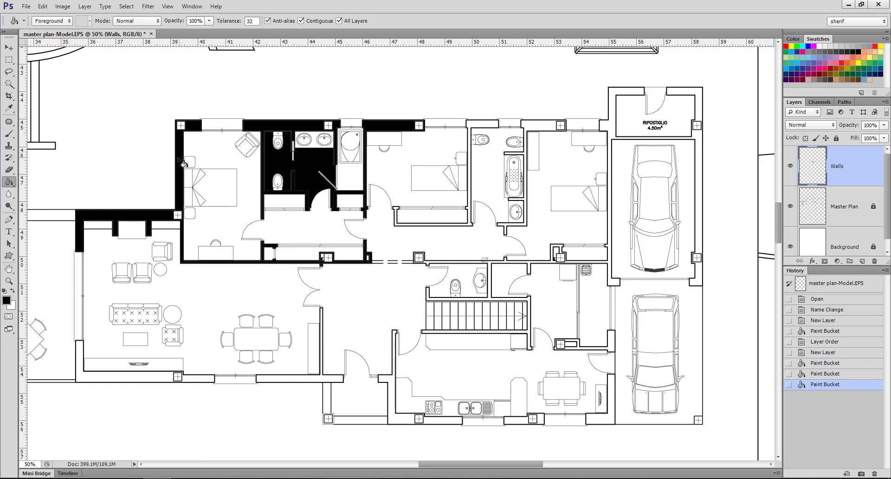
key(ctrl+z)
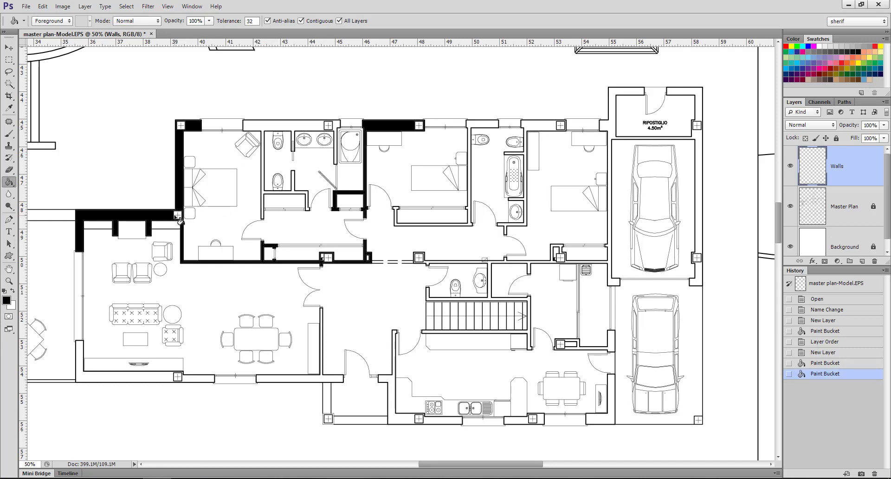
click(9, 270)
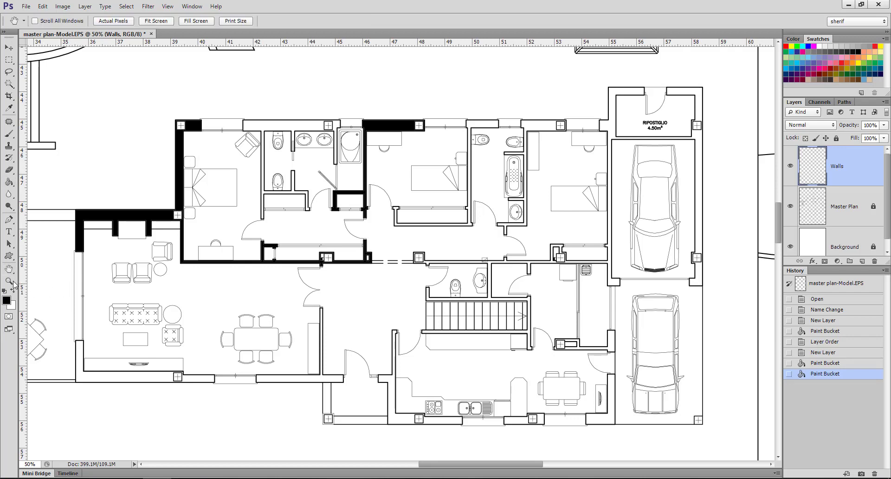
Zoom in on the wall end beside the door and make Master Plan the active layer
click(308, 206)
click(308, 206)
click(302, 190)
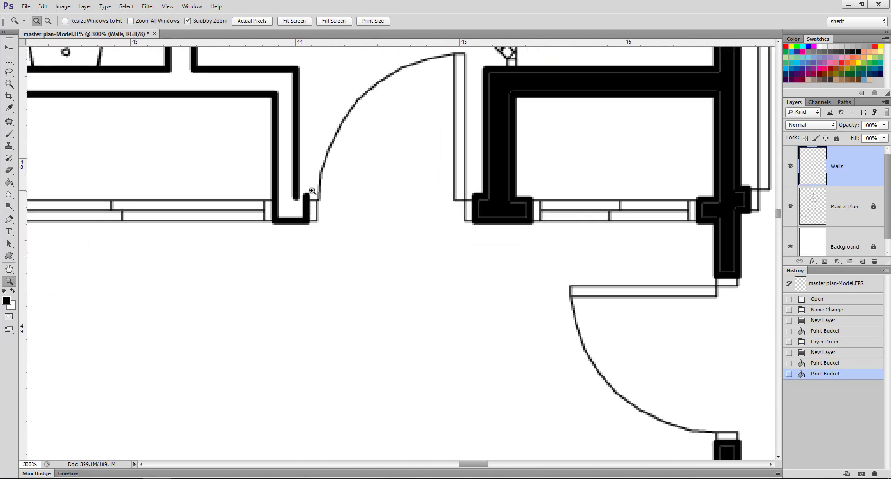
click(294, 172)
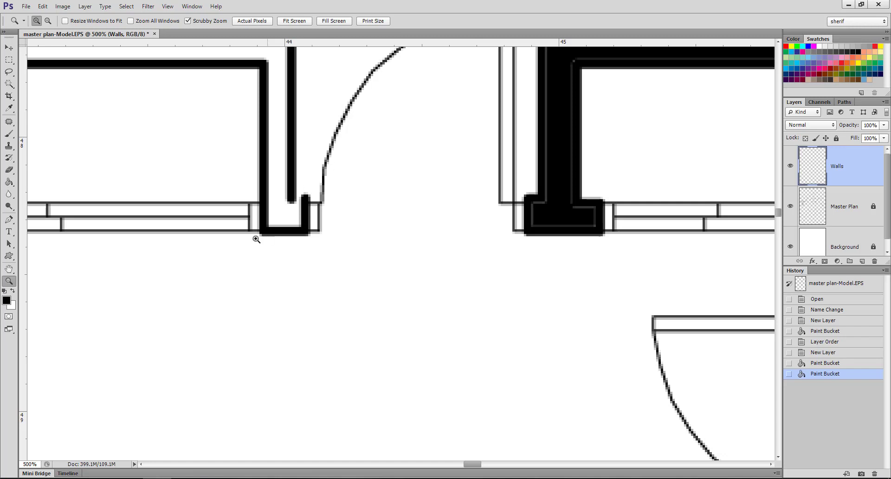
alt+click(395, 248)
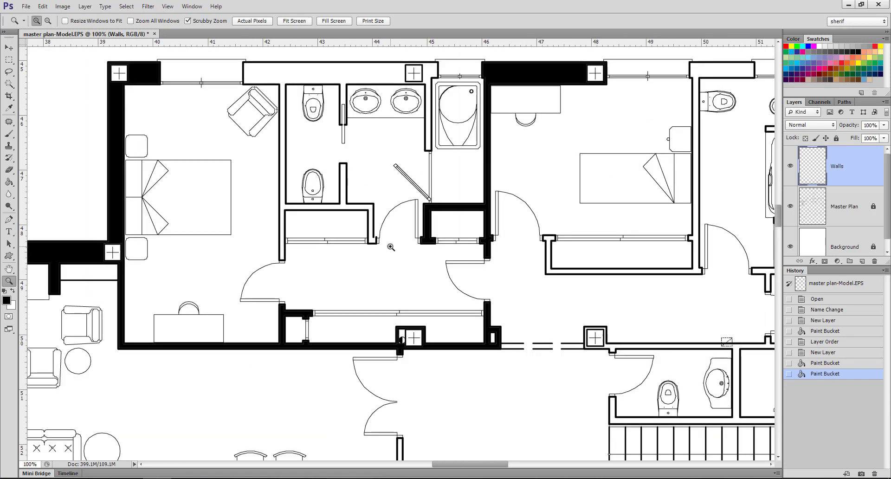
click(366, 237)
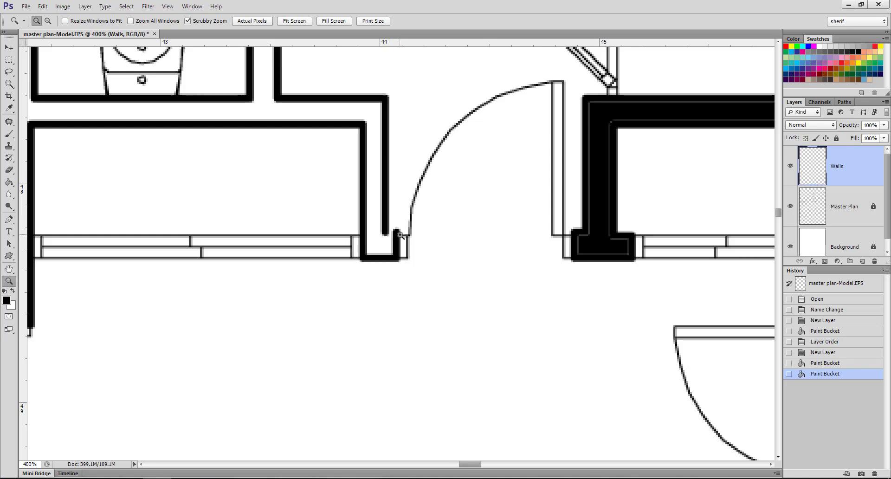
click(838, 212)
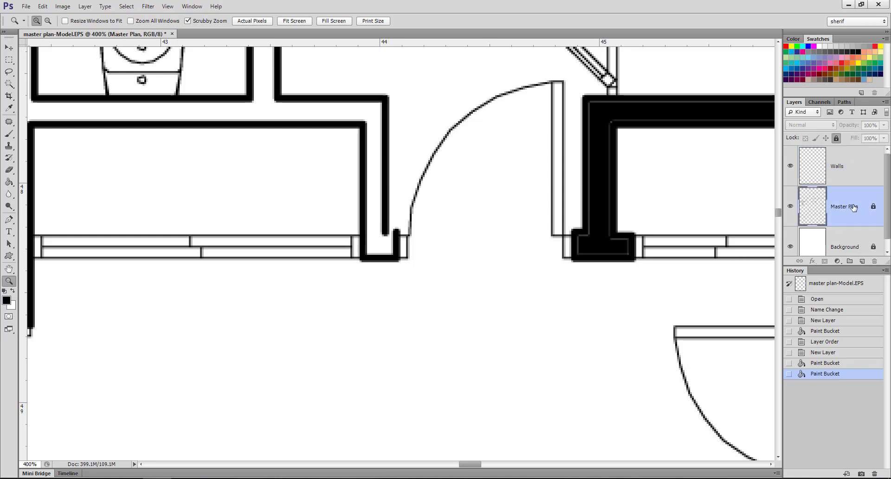
Unlock the Master Plan layer and marquee-select the gap at the door-side wall end
click(836, 139)
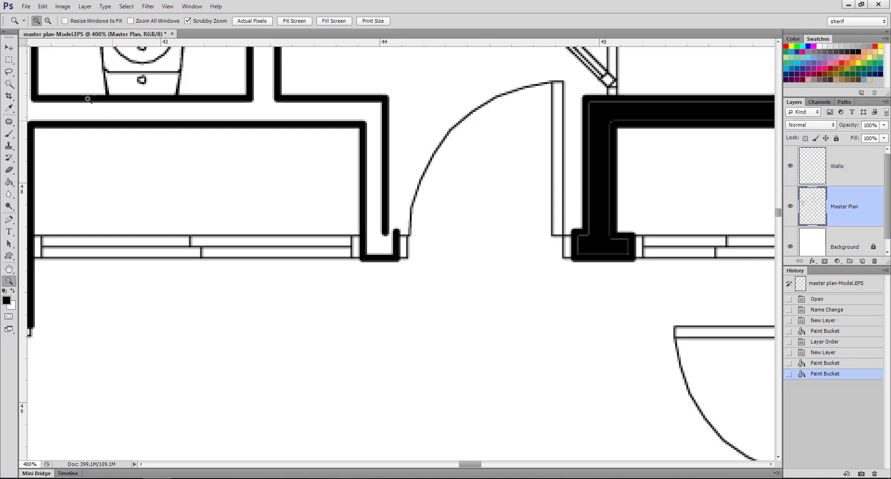
click(10, 60)
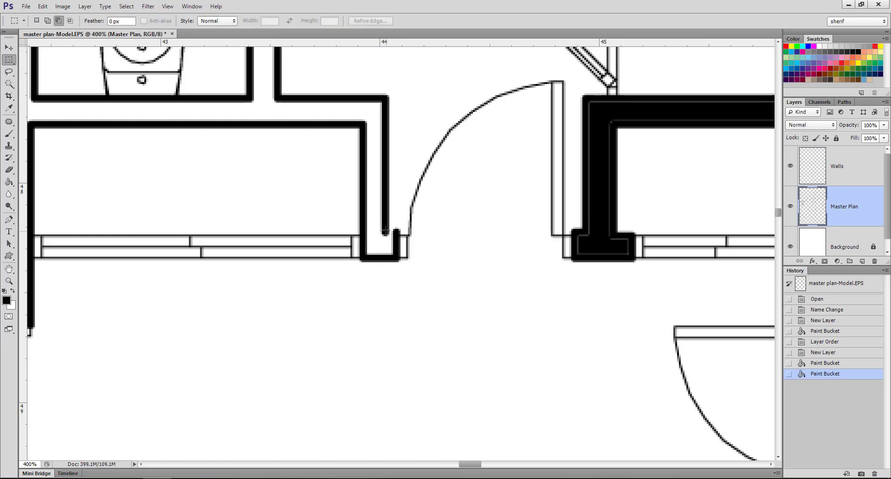
drag(384, 227, 399, 234)
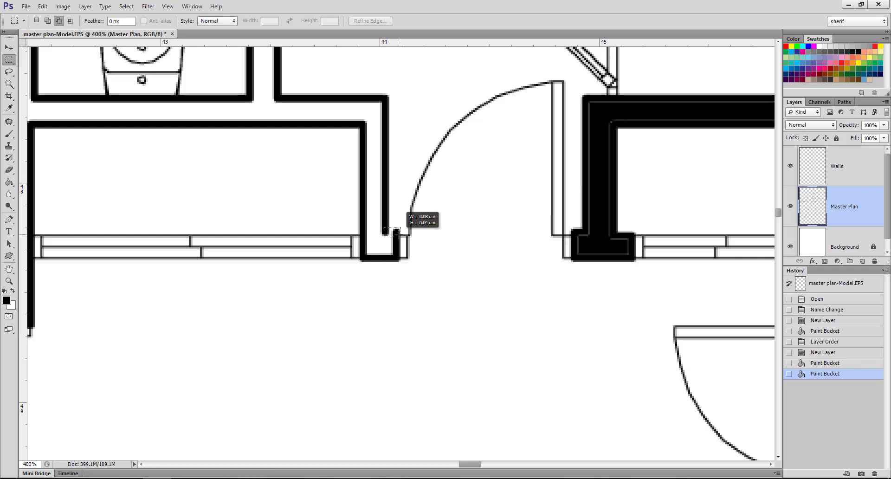
drag(396, 233, 398, 235)
click(385, 232)
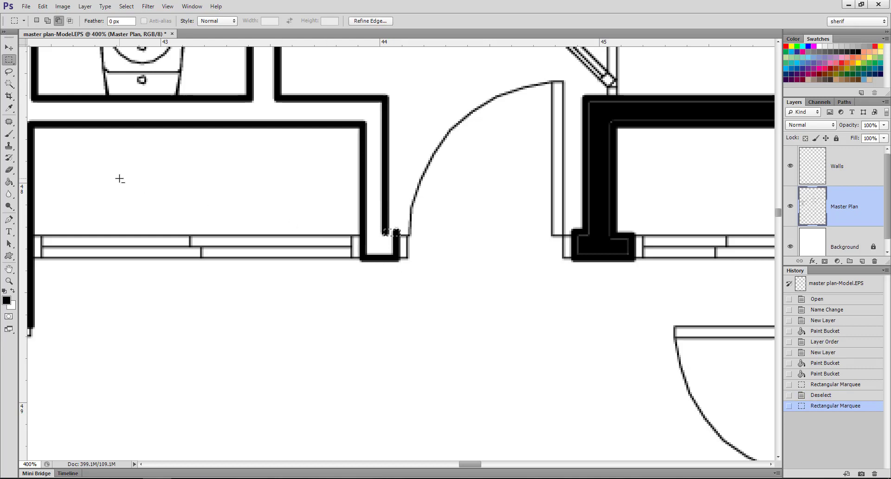
click(37, 20)
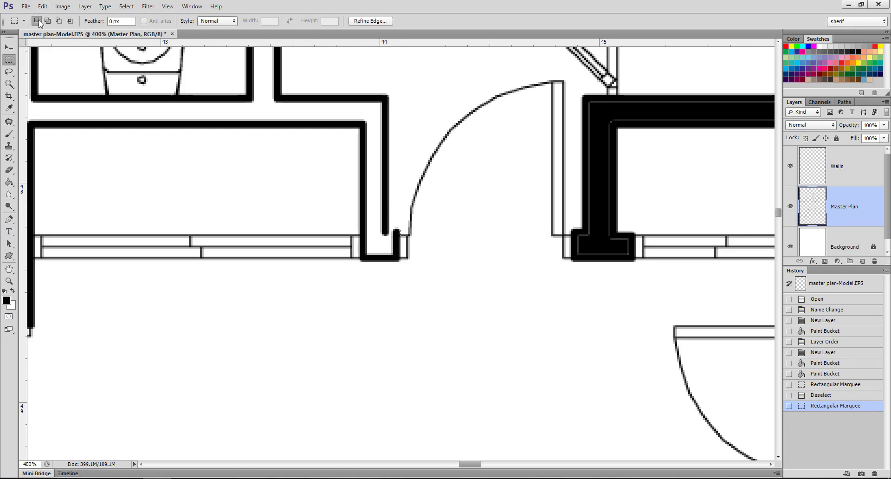
click(210, 71)
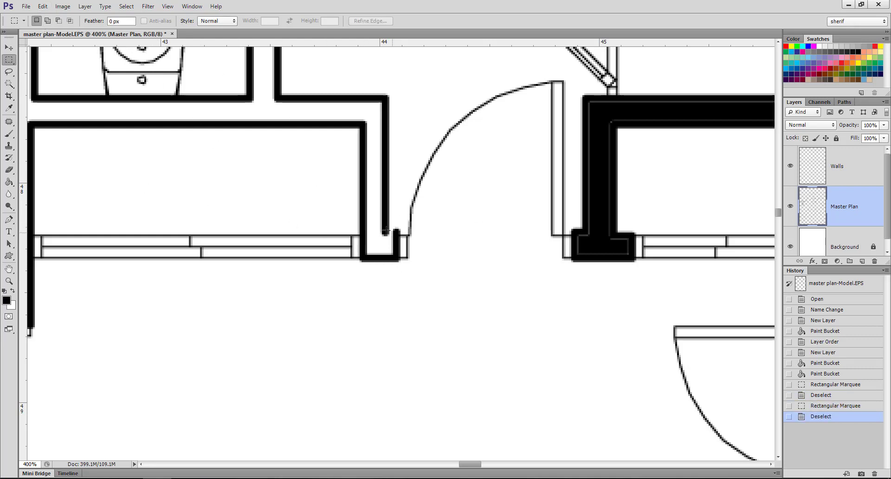
drag(386, 230, 400, 247)
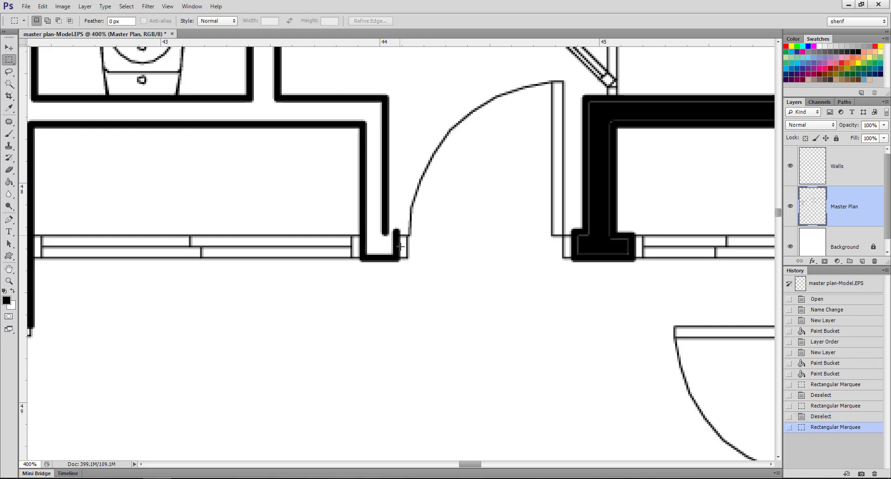
Fill the selected gap black on the current layer only, deselect, and relock Master Plan
click(9, 182)
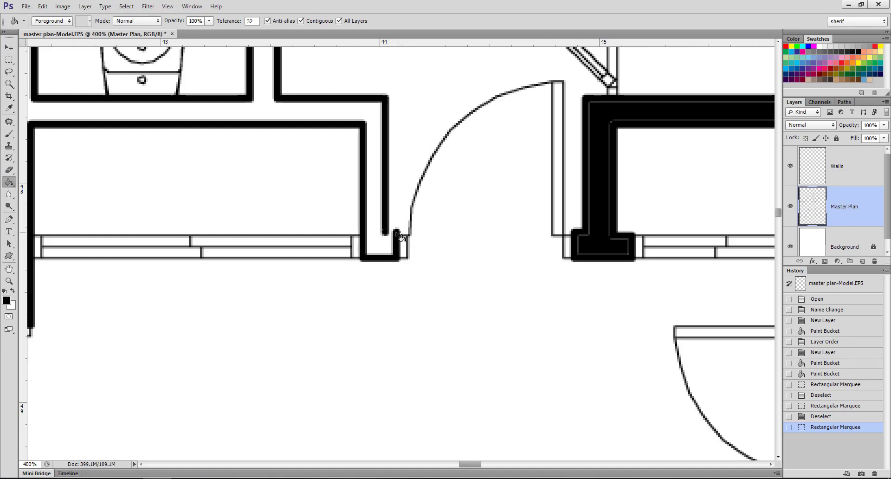
click(397, 238)
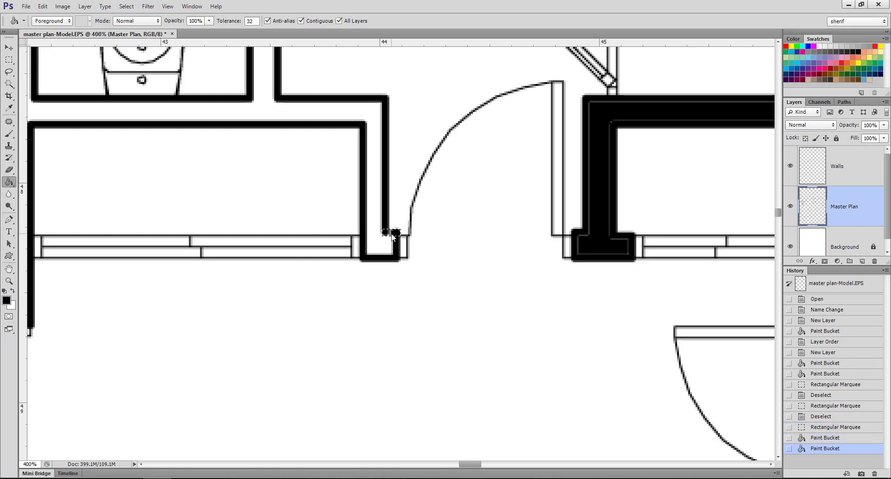
click(393, 236)
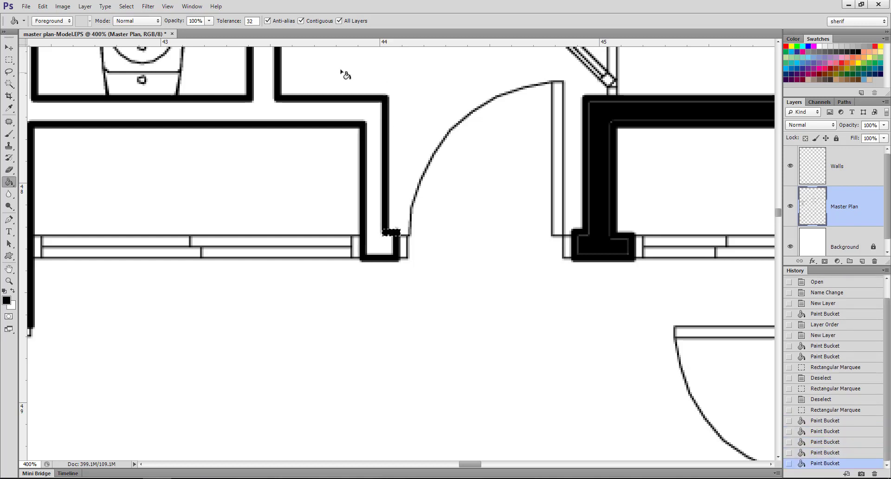
click(346, 20)
click(396, 239)
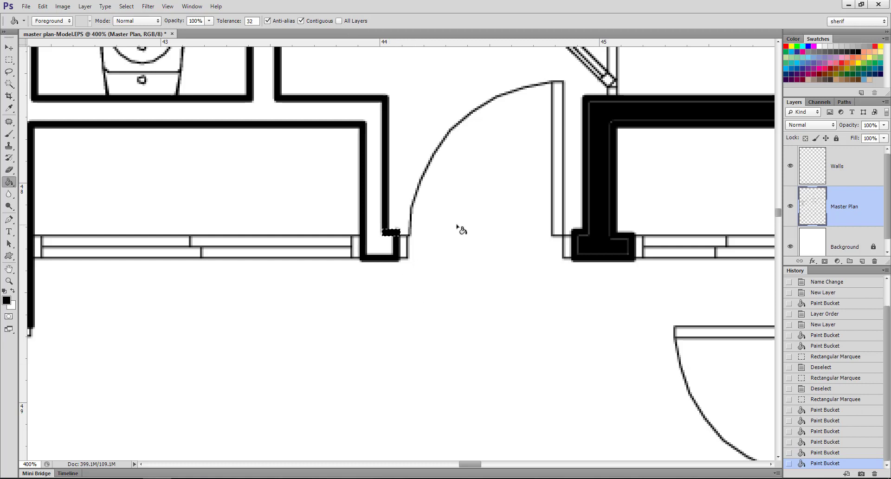
key(ctrl+d)
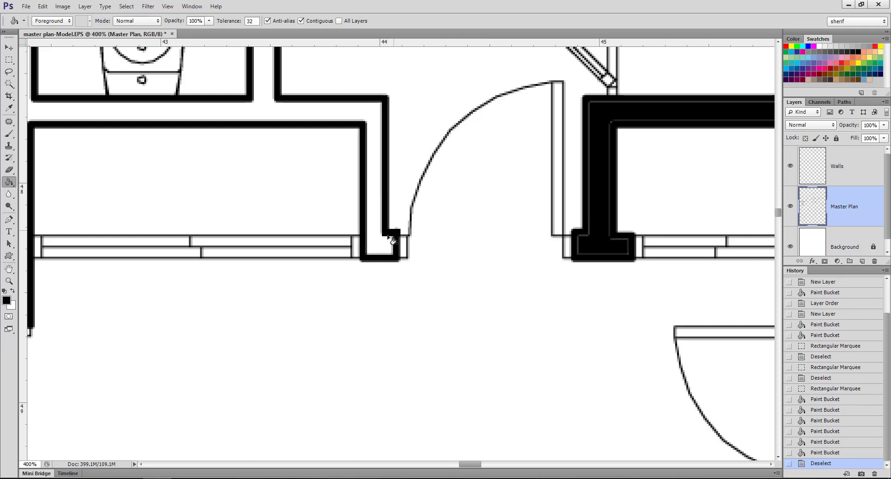
click(836, 139)
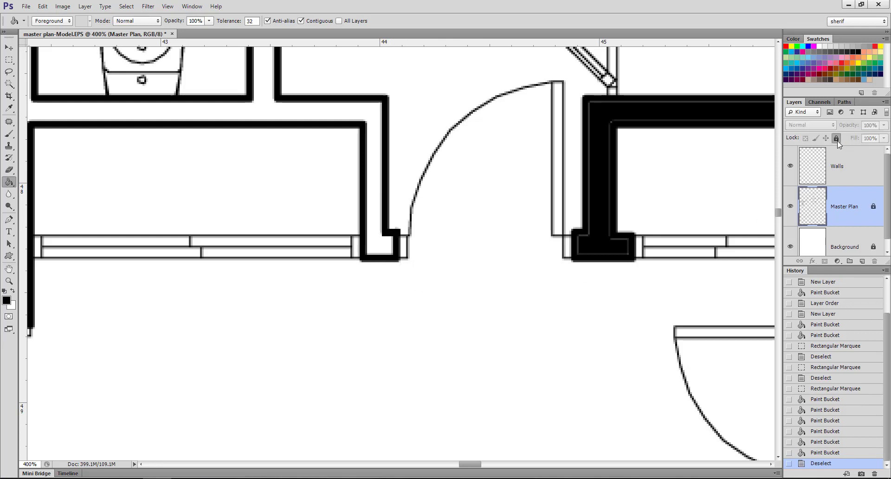
Zoom out to check the repaired wall corner, then pick the Walls layer and Paint Bucket
click(8, 281)
alt+click(424, 295)
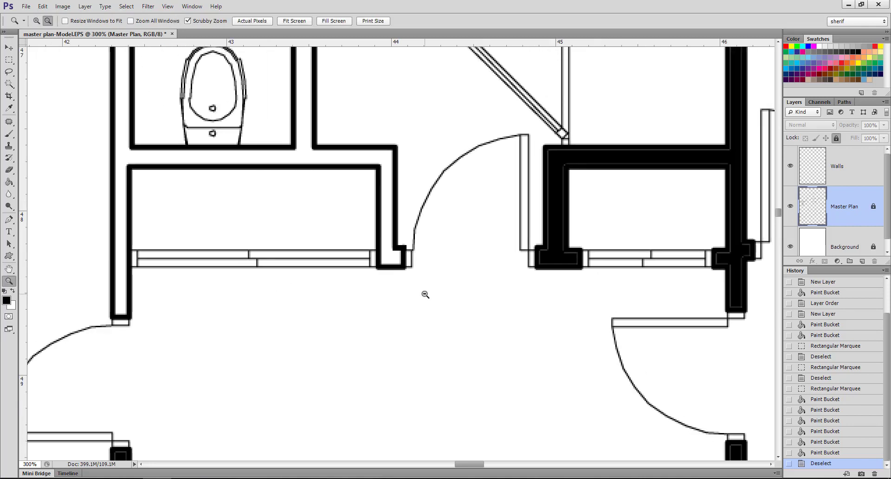
alt+click(425, 296)
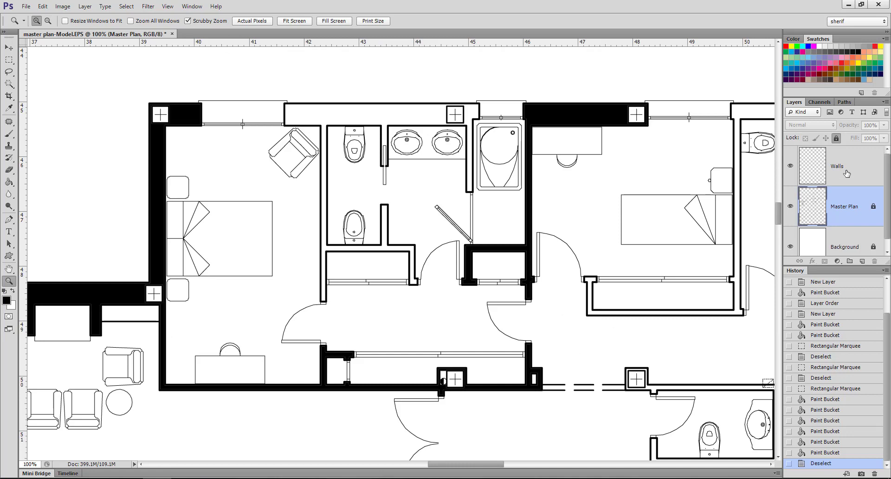
click(410, 279)
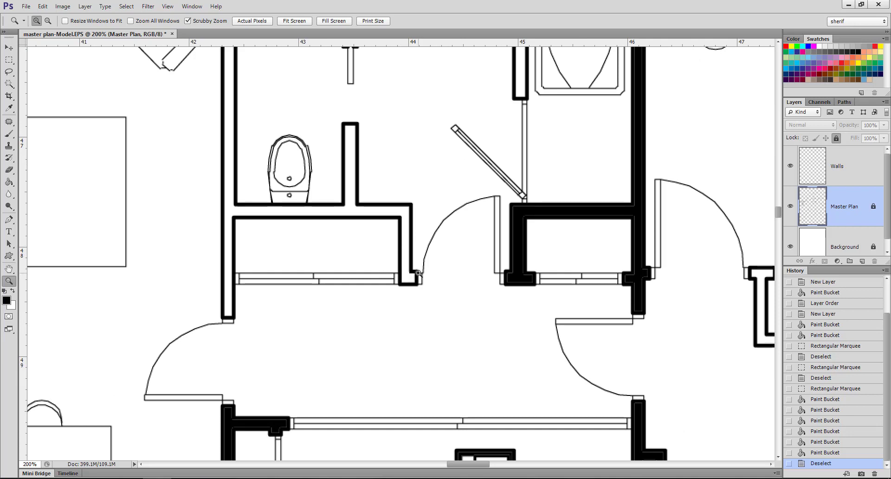
alt+click(419, 273)
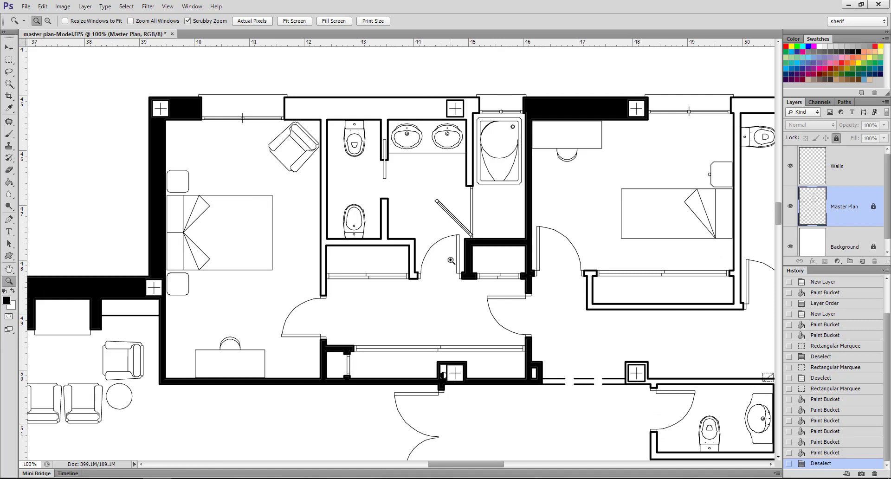
click(854, 169)
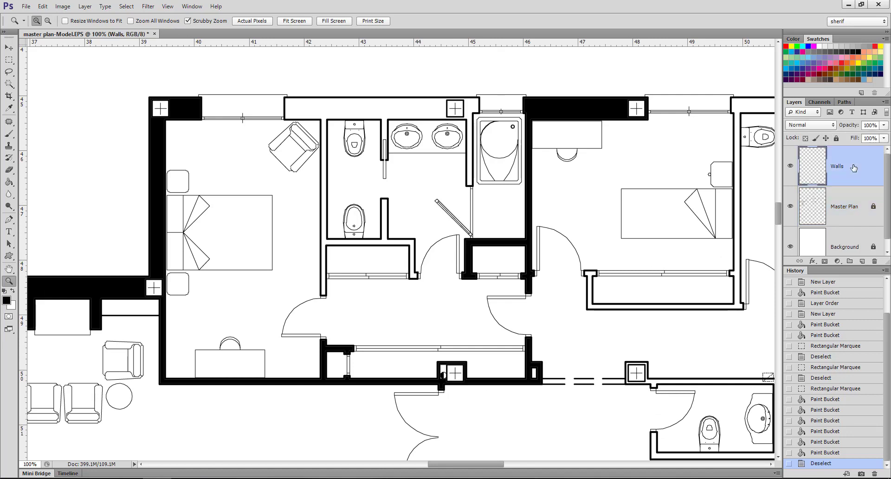
click(10, 183)
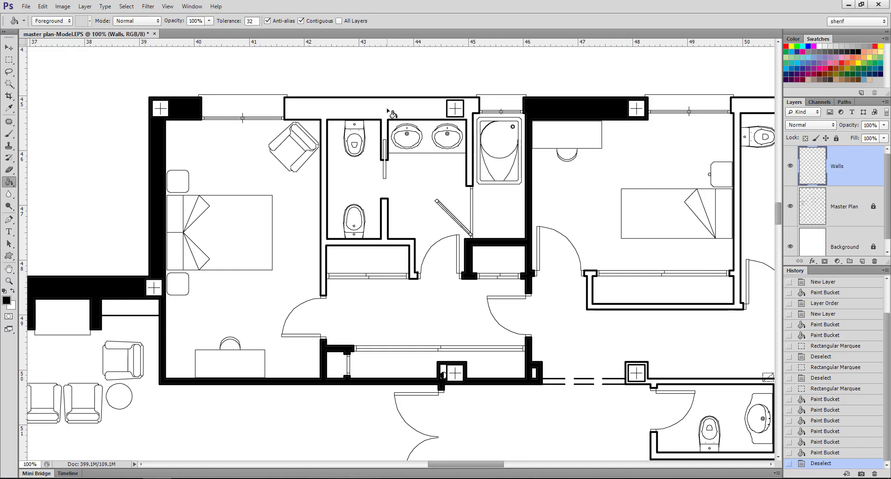
Undo the full-canvas fill, fill the bathroom block's top wall black, and zoom out
click(387, 110)
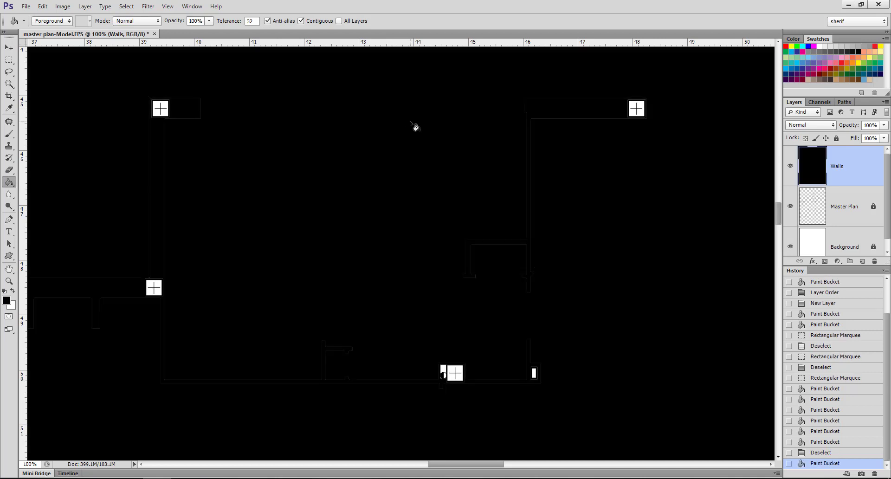
key(ctrl+z)
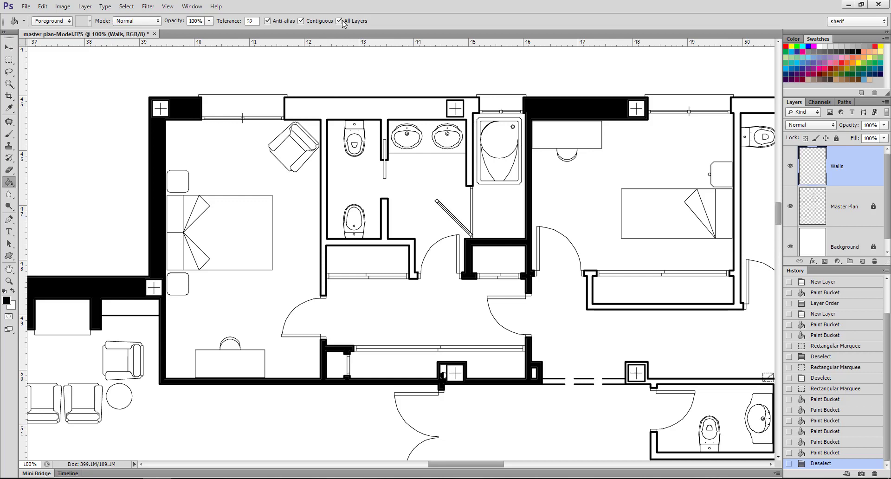
click(344, 113)
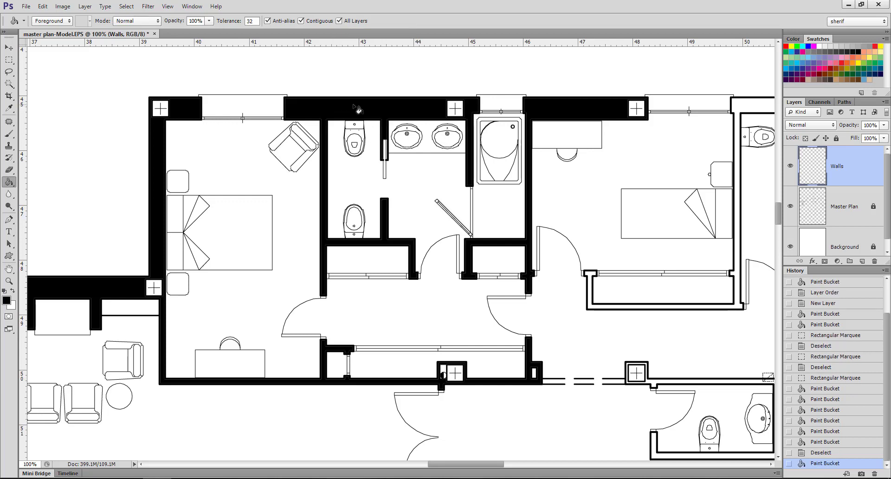
click(9, 280)
alt+click(292, 239)
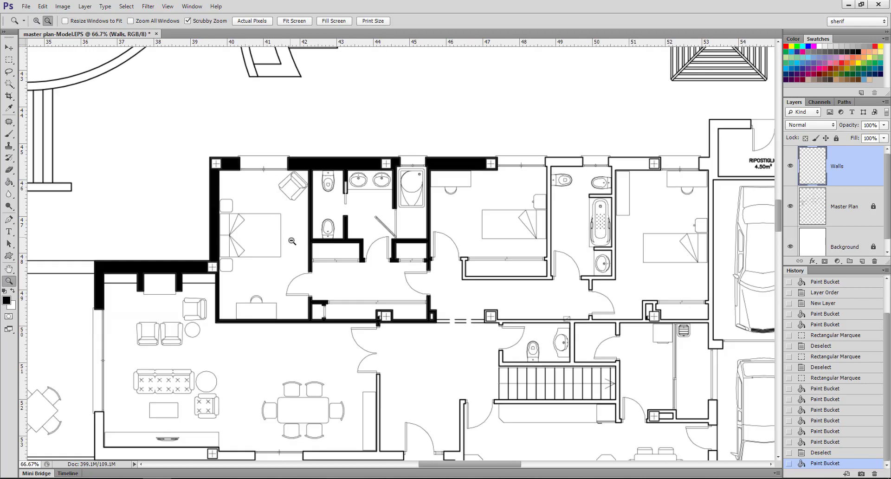
key(g)
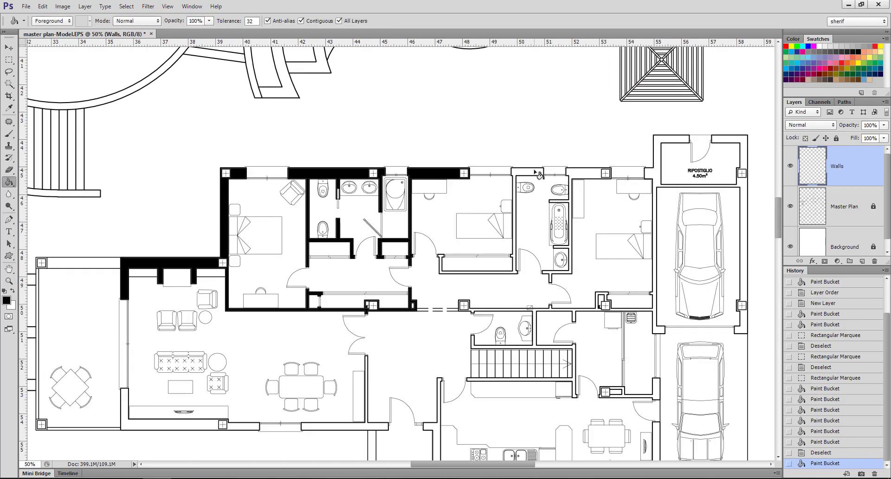
Fill the bathroom walls and the storage and garage outer walls black
click(537, 171)
click(584, 174)
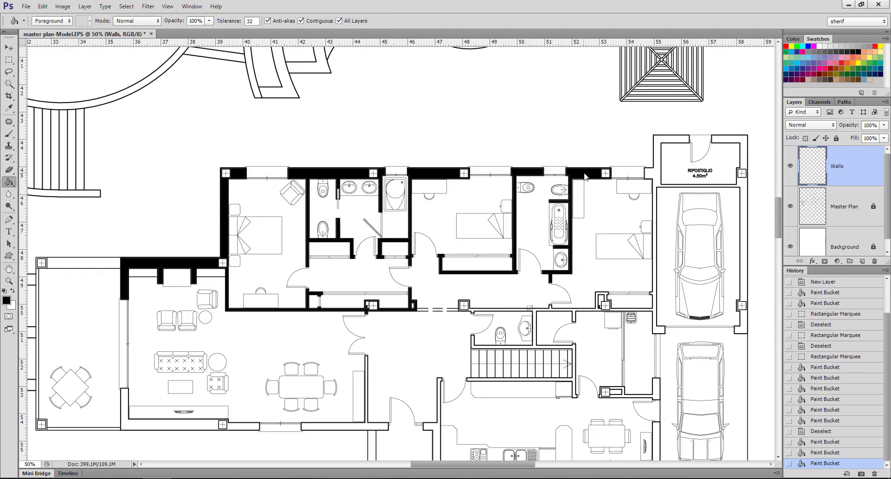
click(657, 160)
scroll(748, 266, down, 1)
scroll(746, 269, down, 2)
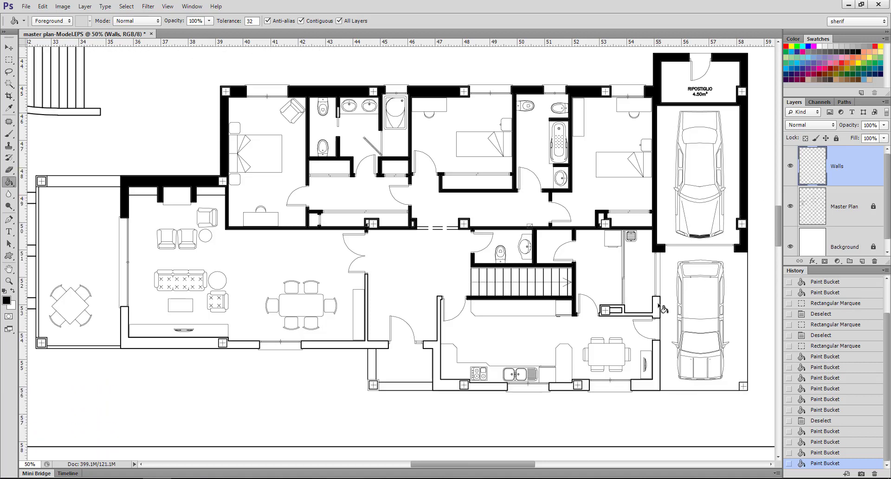
Fill the kitchen, dining-area and lower living-room walls black
click(657, 306)
click(658, 364)
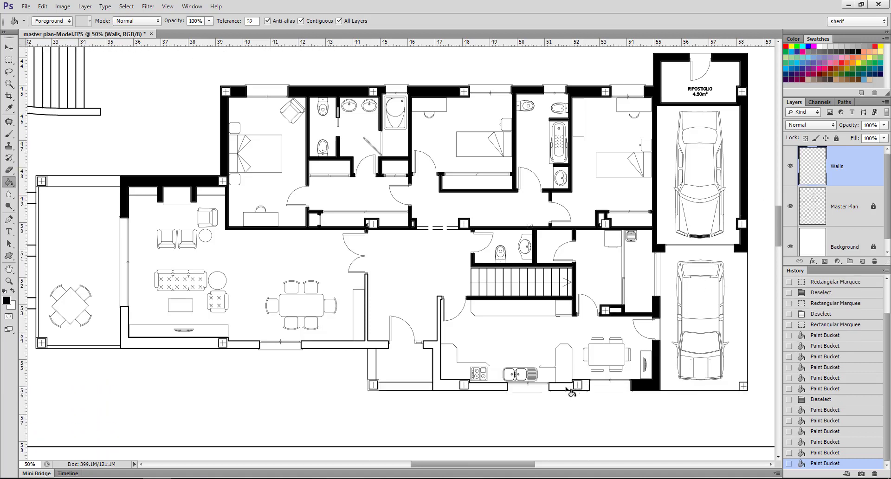
click(566, 386)
click(448, 387)
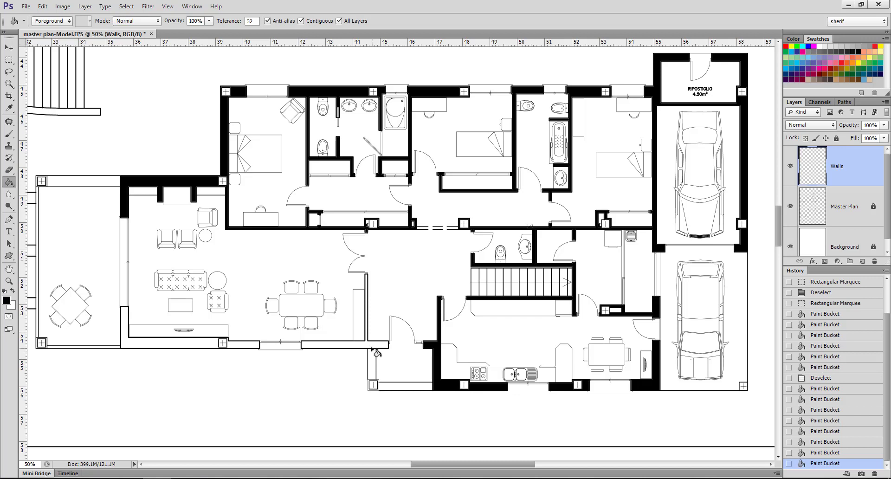
click(344, 345)
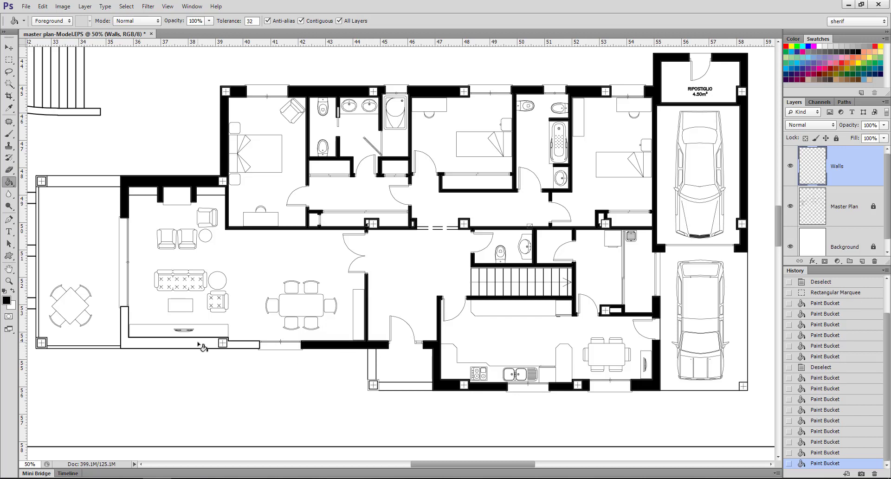
click(204, 345)
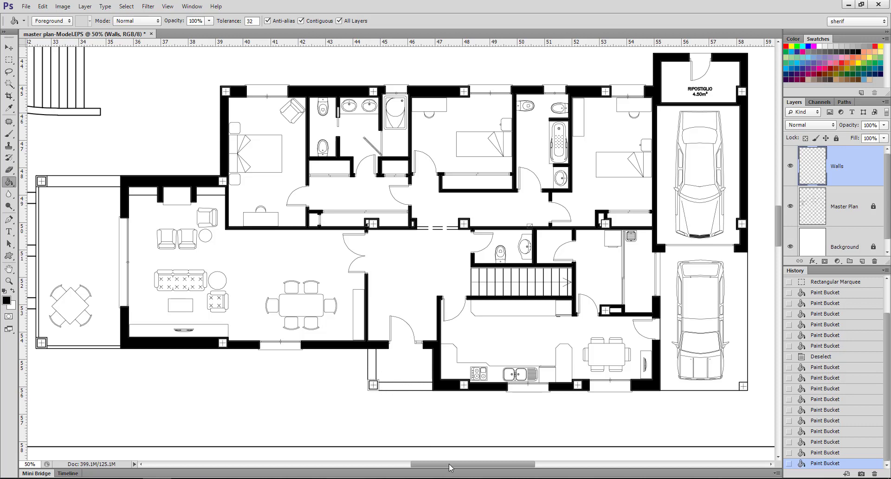
Fill the terrace's top wall and the parking garage's outer wall and two columns black
drag(450, 464, 422, 464)
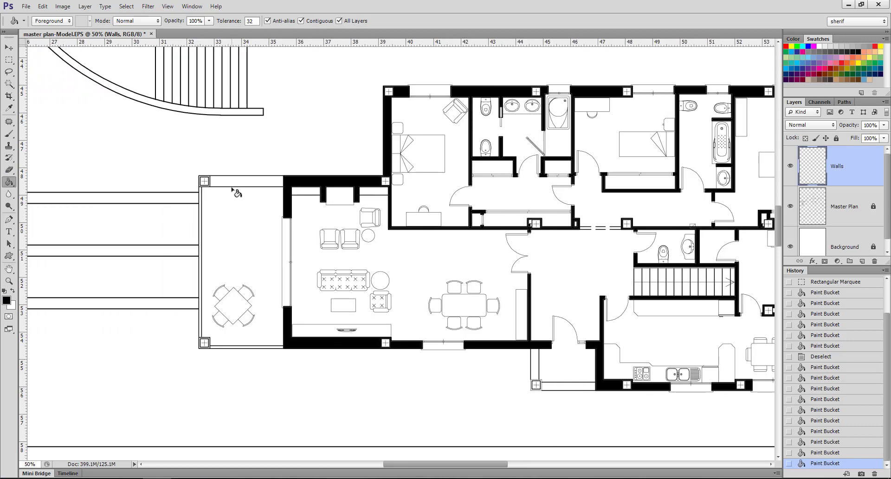
click(233, 182)
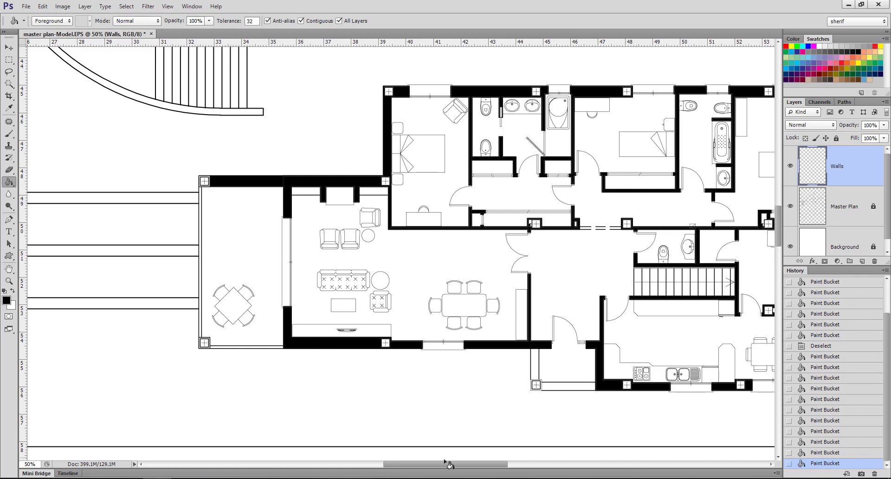
mouse_move(450, 464)
mouse_down()
mouse_move(516, 474)
mouse_move(377, 475)
mouse_up()
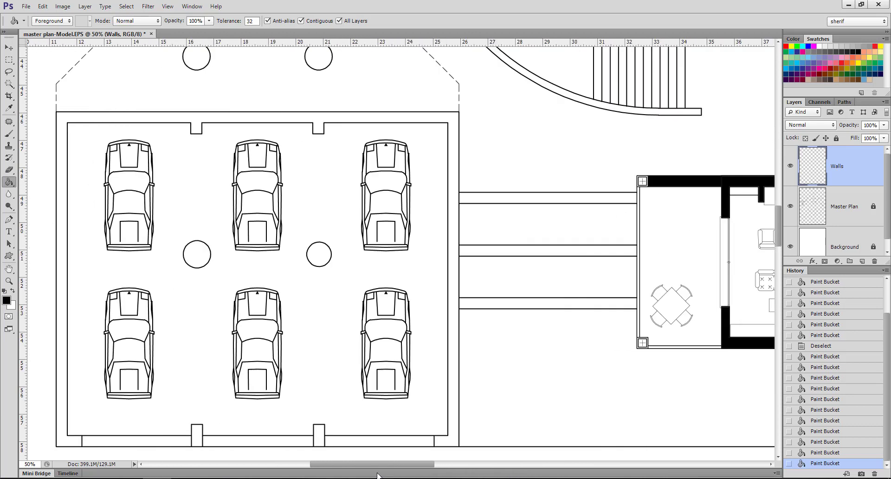
click(454, 423)
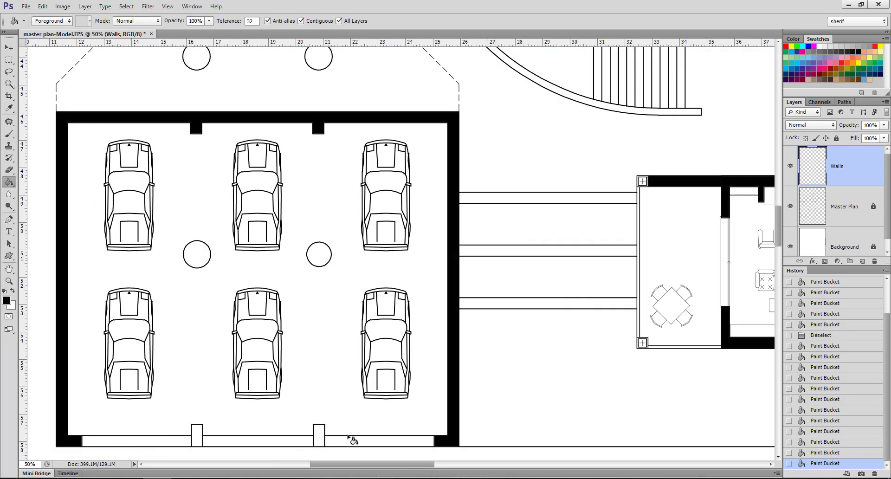
click(320, 435)
click(201, 437)
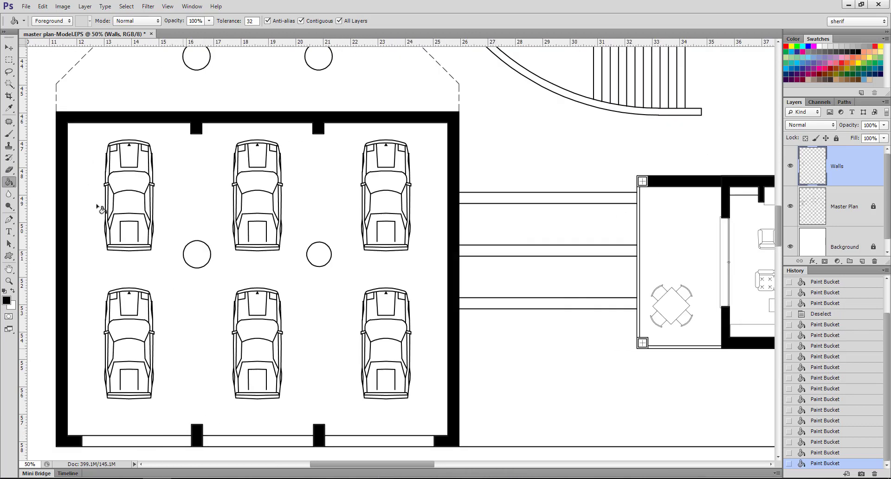
drag(399, 464, 509, 470)
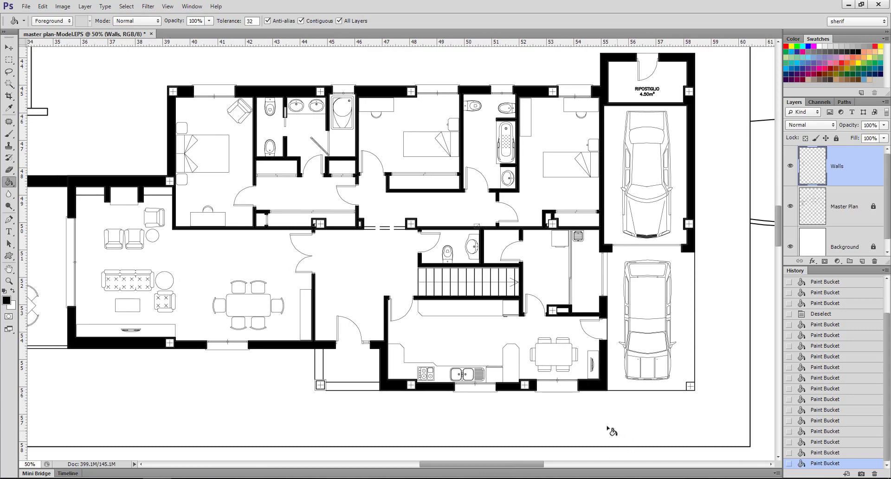
Fill the garage's small corner square black and zoom in on the bedroom wing
click(690, 387)
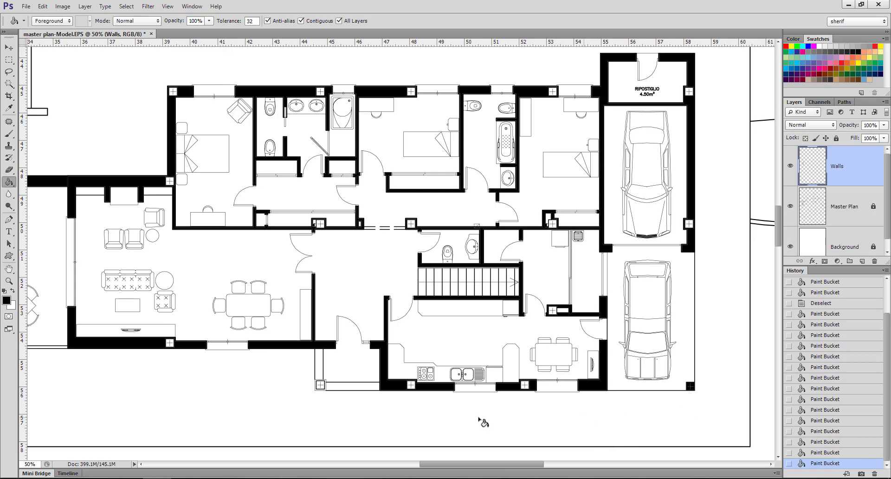
click(10, 281)
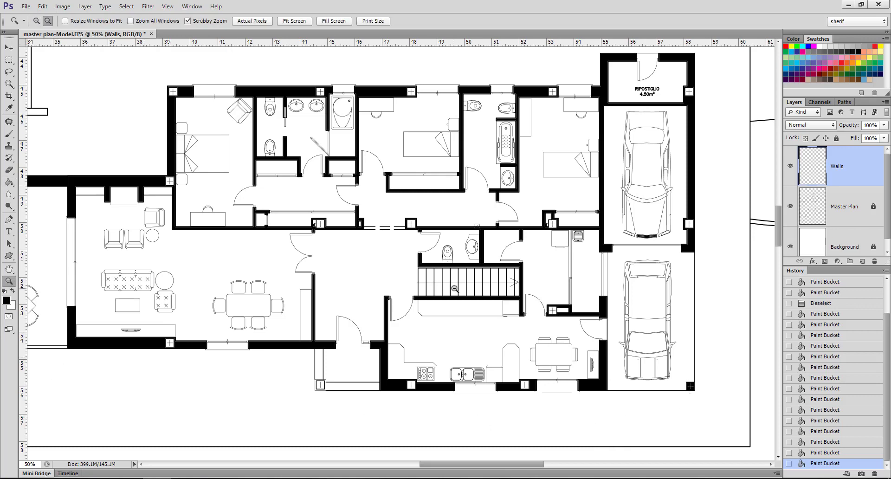
alt+click(326, 299)
click(327, 299)
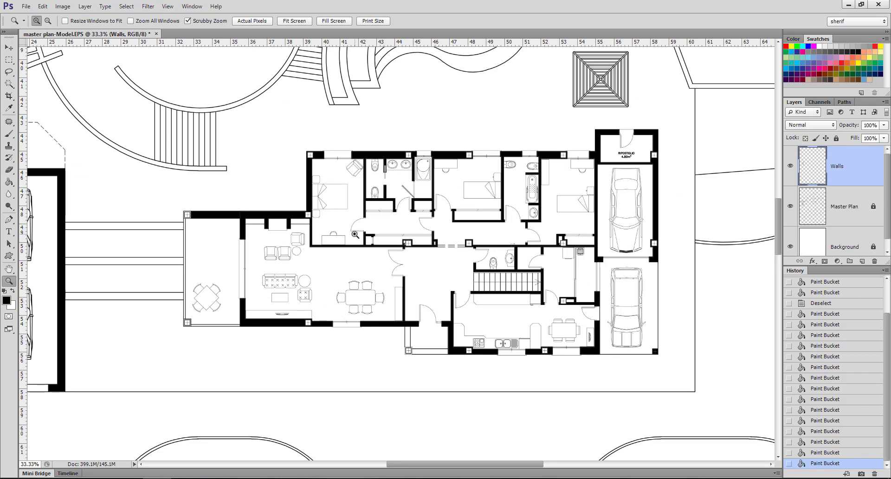
click(588, 193)
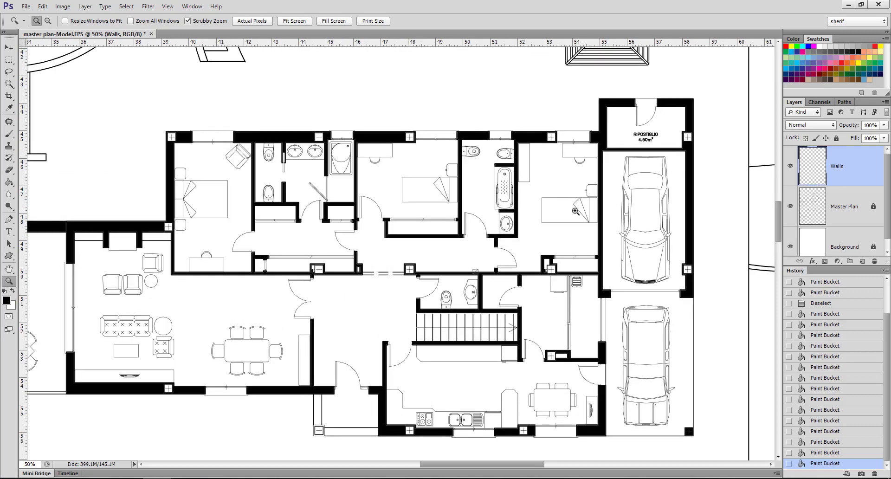
click(576, 210)
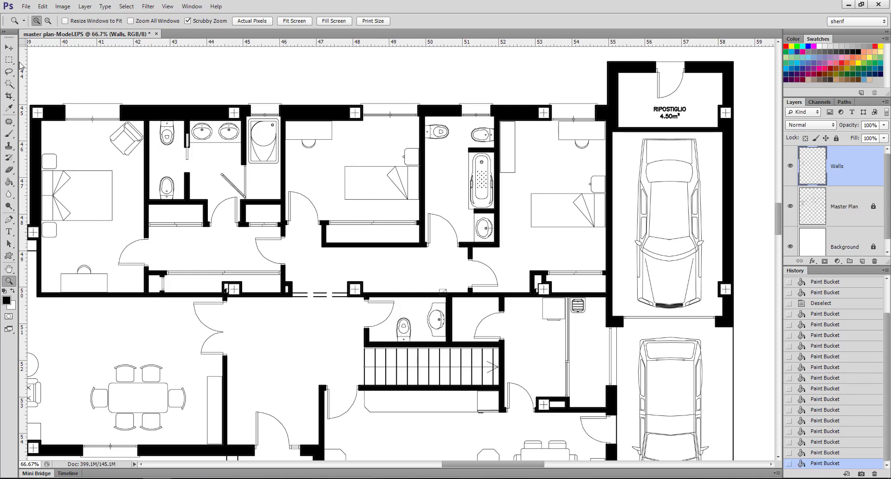
click(10, 84)
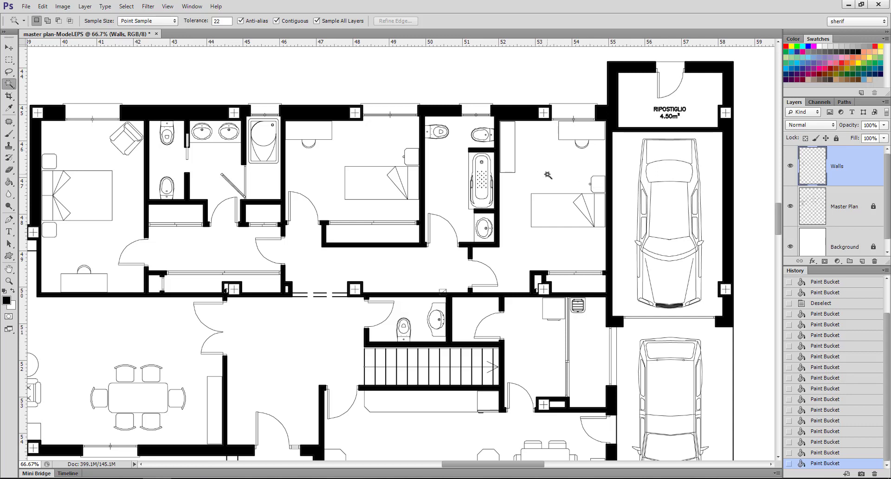
Select the right bedroom's floor by colour and zoom in to inspect its edge
click(548, 174)
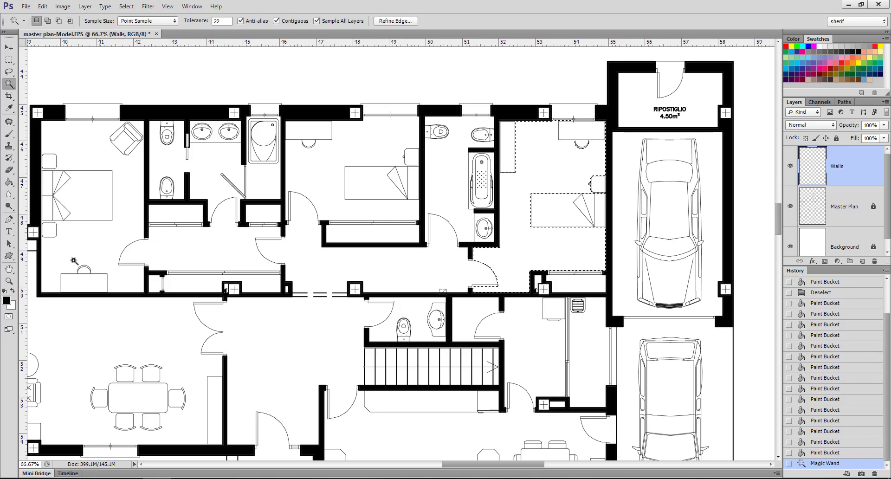
key(z)
click(623, 295)
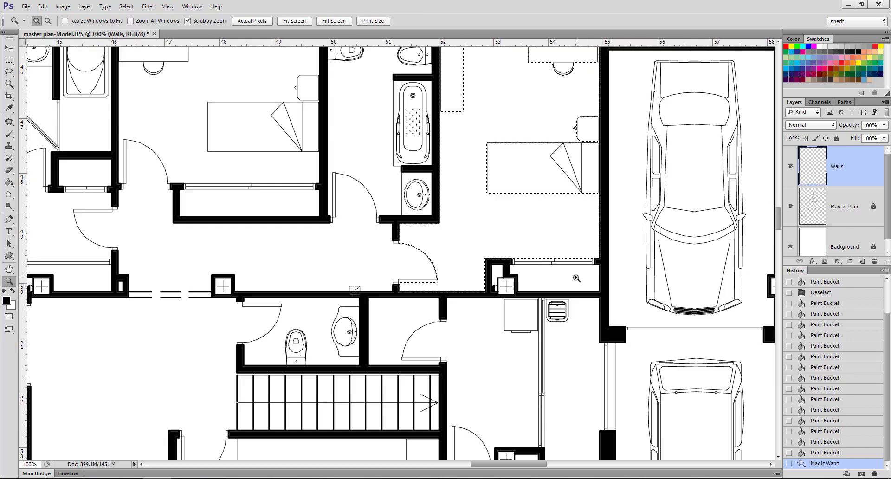
scroll(573, 274, up, 2)
click(9, 84)
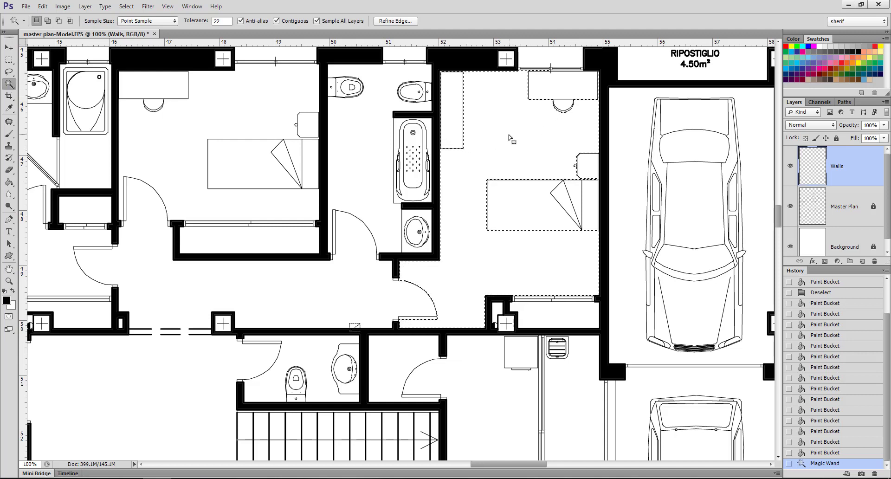
scroll(471, 141, down, 1)
scroll(464, 151, down, 1)
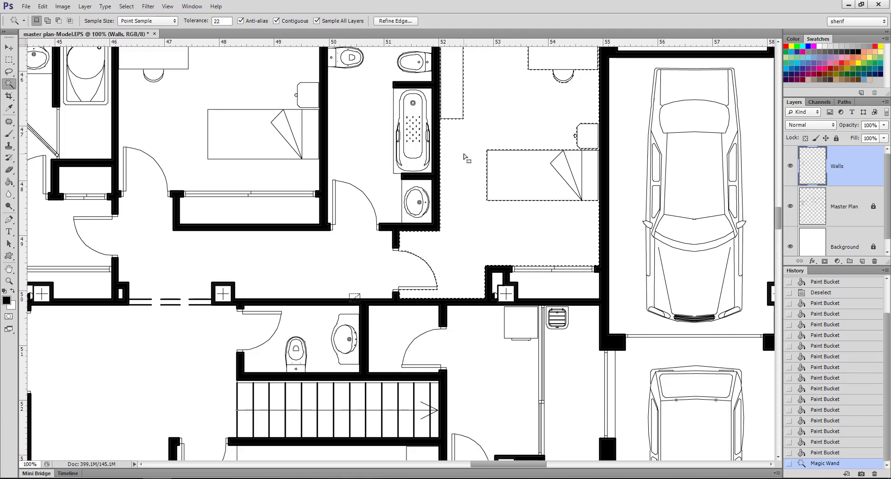
Reselect the bedroom floor at tolerance 11 and zoom in to 300% on the doorway
key(ctrl+d)
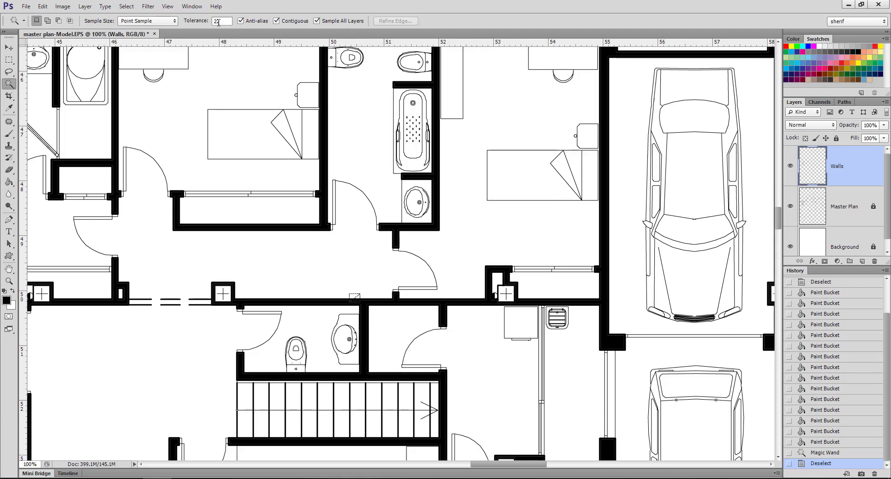
key(Return)
text(11)
click(513, 121)
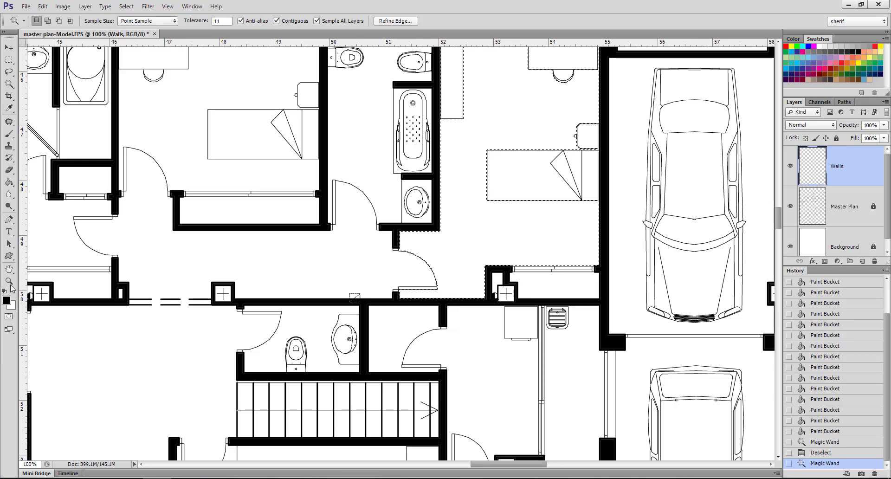
key(z)
click(430, 285)
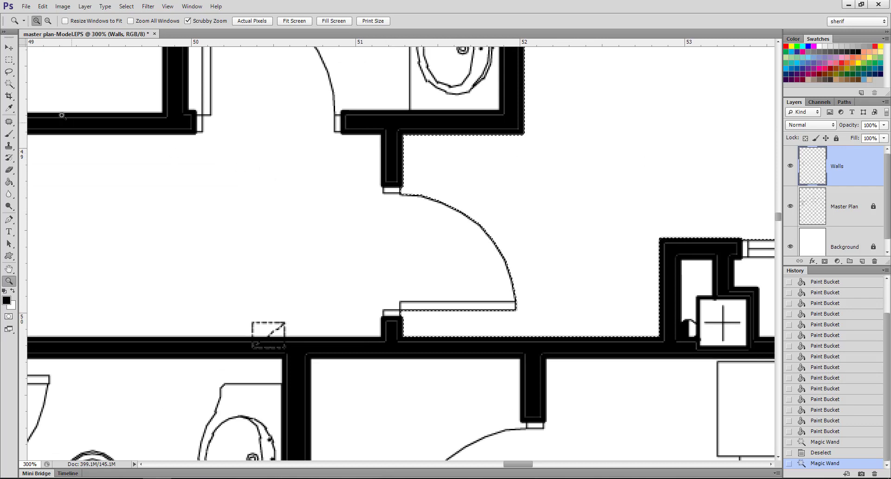
click(9, 60)
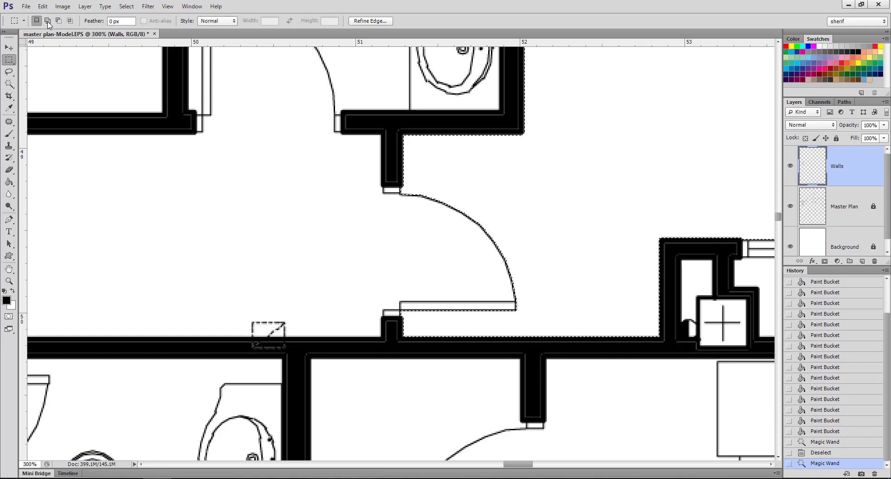
Add a rectangle over the door swing to the bedroom selection, then zoom out to 66.67%
click(47, 22)
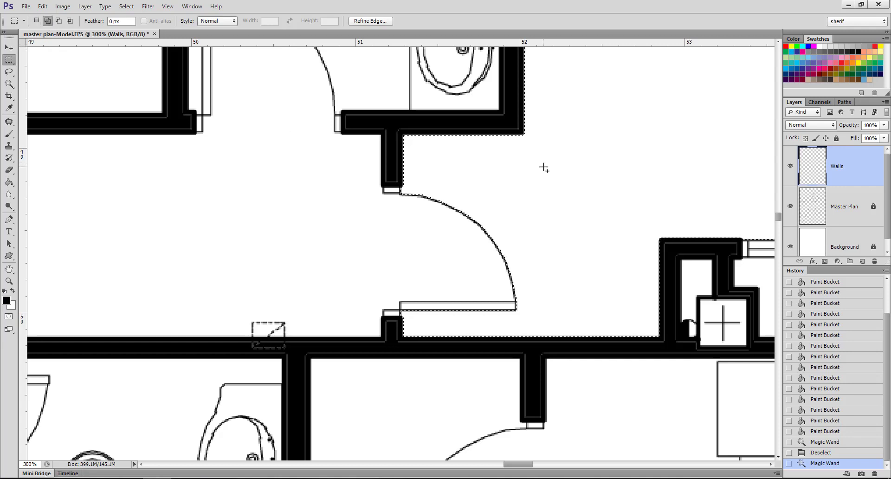
drag(548, 166, 404, 322)
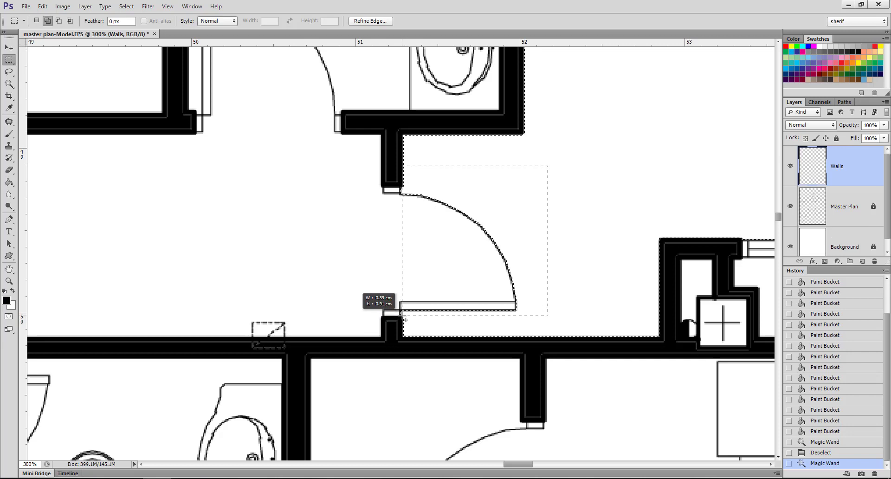
drag(403, 322, 404, 316)
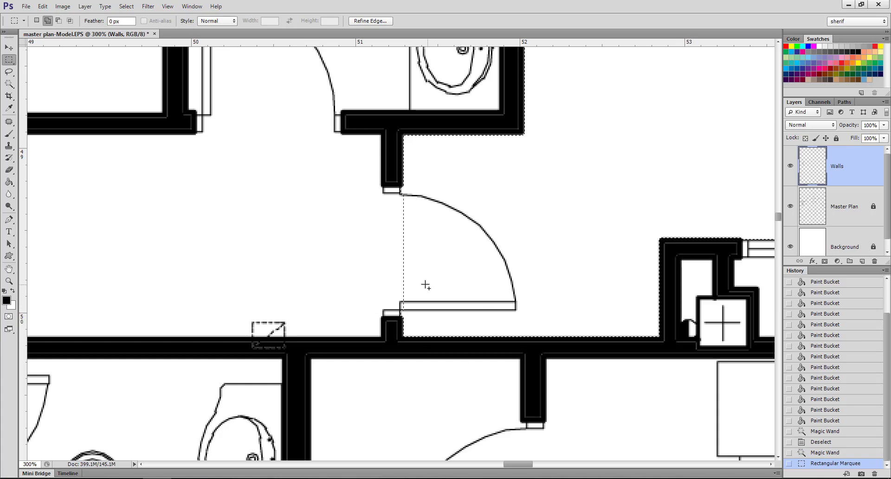
click(9, 281)
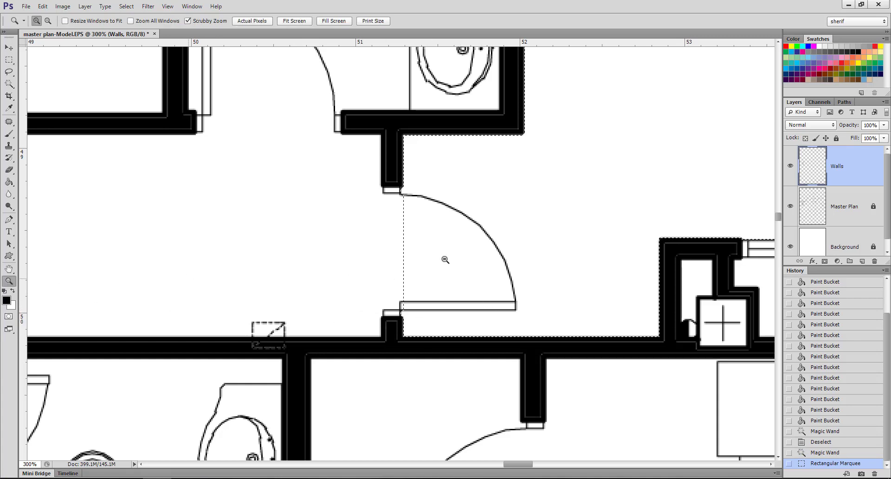
alt+click(402, 258)
alt+click(458, 258)
alt+click(501, 253)
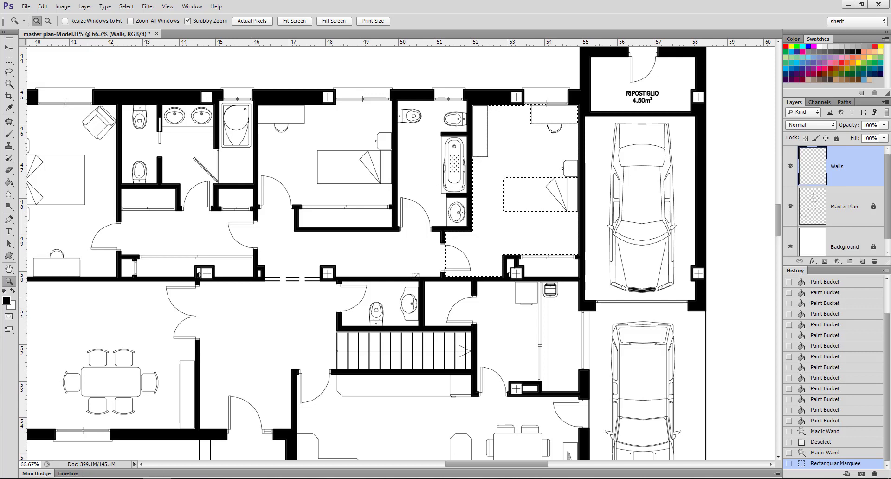
Minimise Photoshop and switch File Explorer to the course materials folder window
click(848, 4)
mouse_move(186, 439)
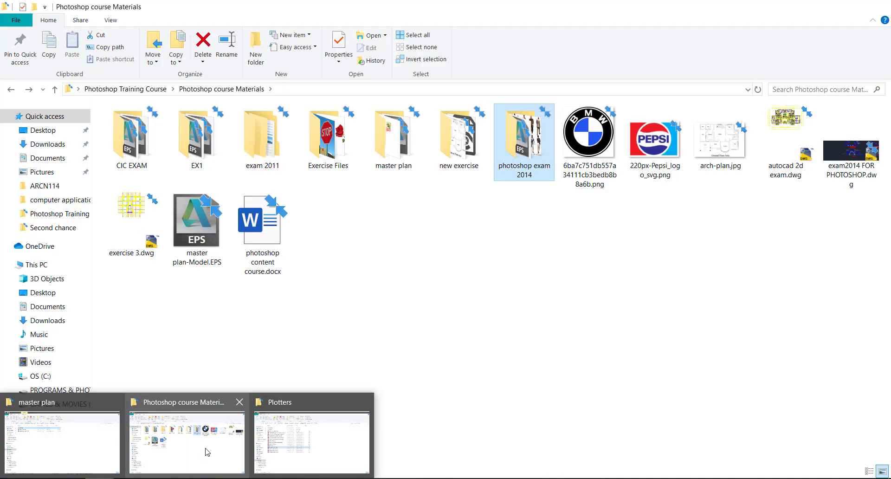
click(210, 450)
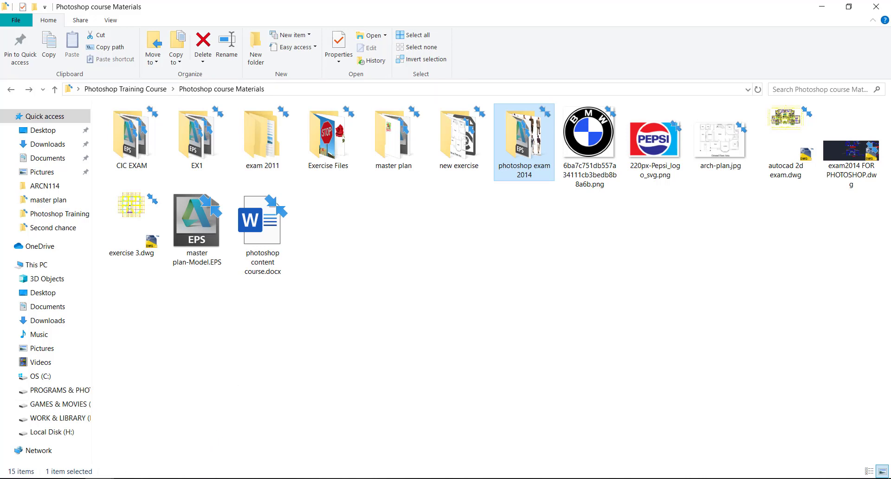
click(86, 455)
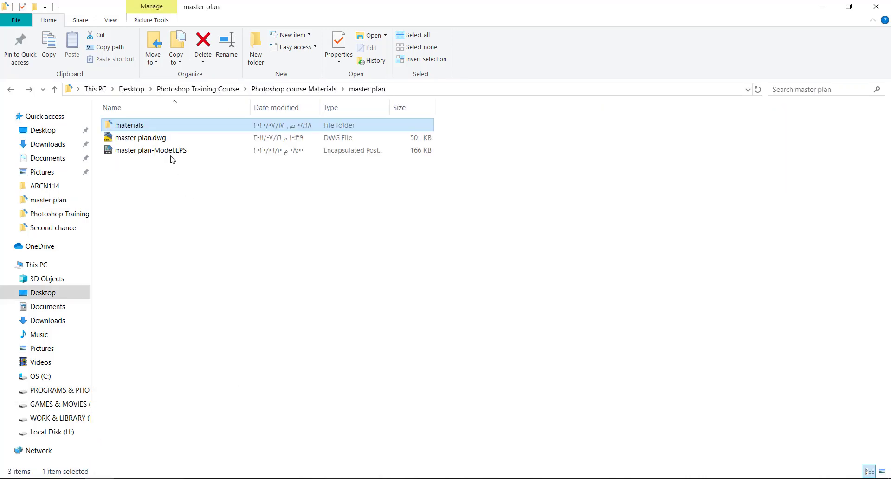
double_click(130, 126)
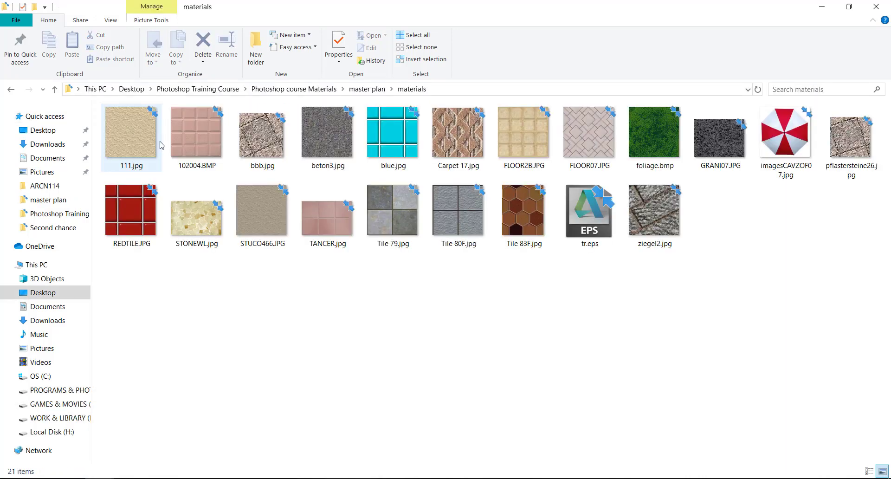
click(12, 89)
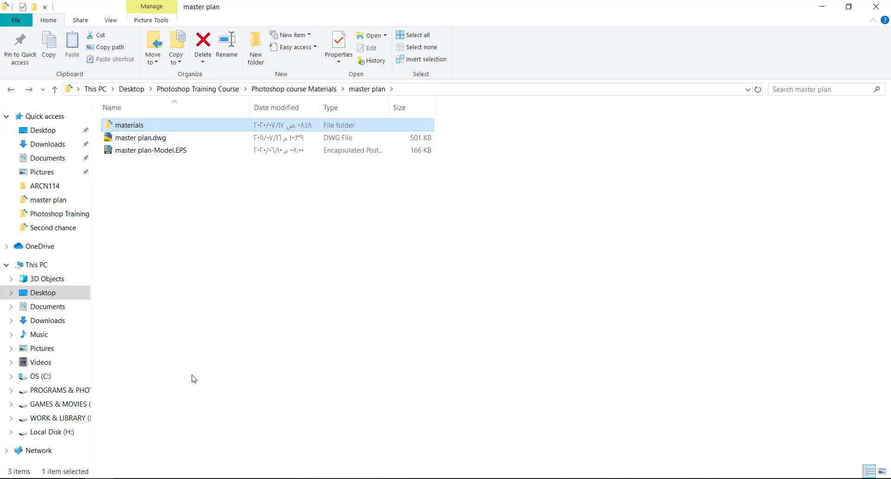
click(163, 454)
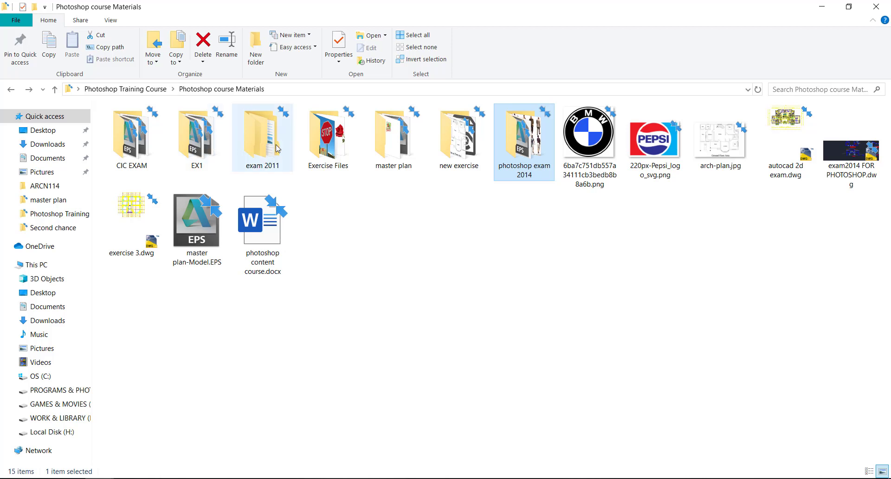
Open Exercise Files > Parquet 12 and drag Floorboards 2.jpg onto the Photoshop window
click(332, 147)
double_click(333, 147)
double_click(161, 144)
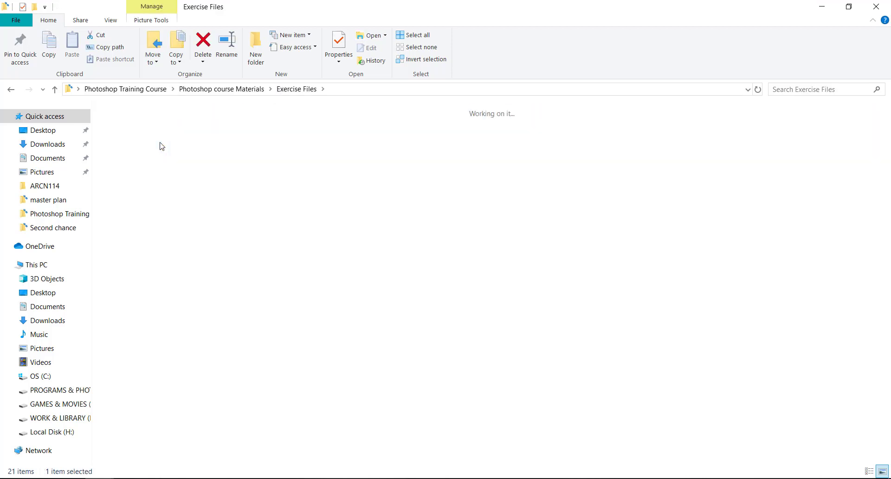
drag(196, 141, 298, 411)
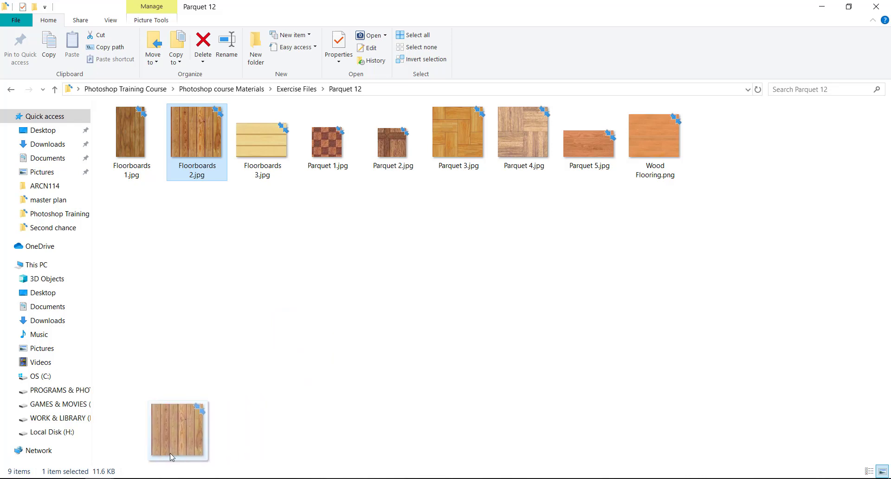
mouse_move(298, 410)
mouse_down()
mouse_move(158, 478)
mouse_move(321, 33)
mouse_up()
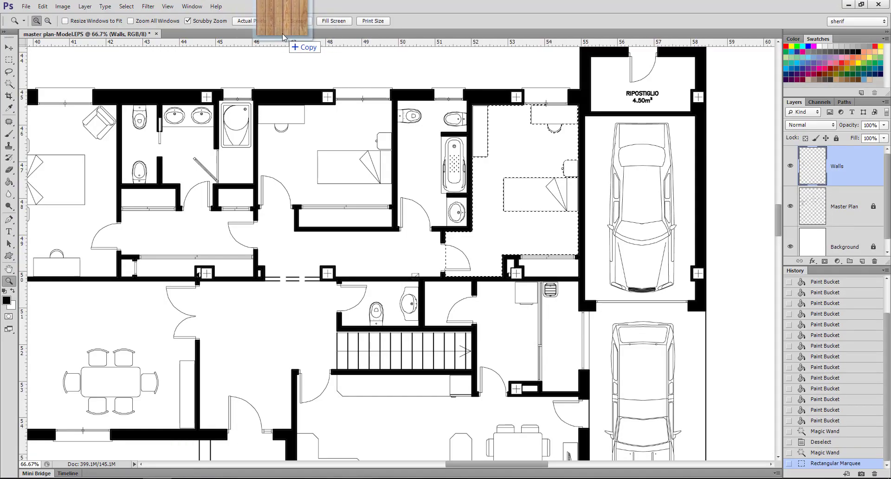
Open Floorboards 2.jpg in Photoshop as its own document alongside the master plan
drag(322, 34, 296, 39)
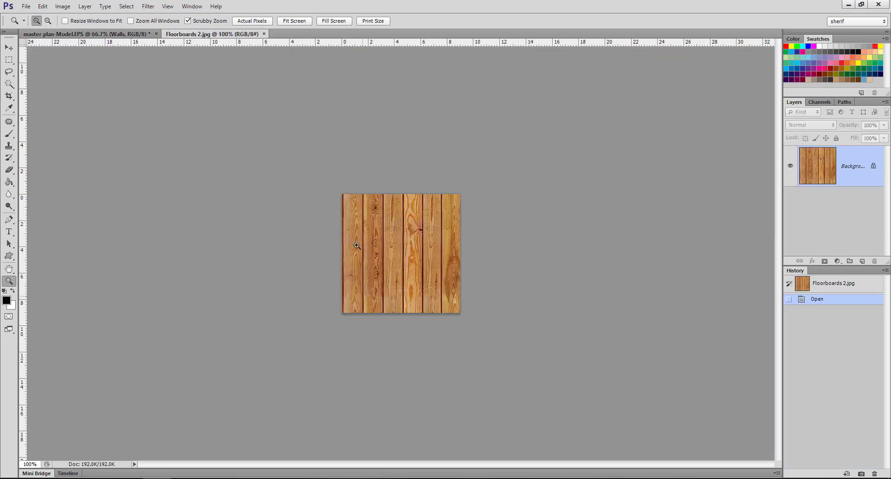
click(97, 32)
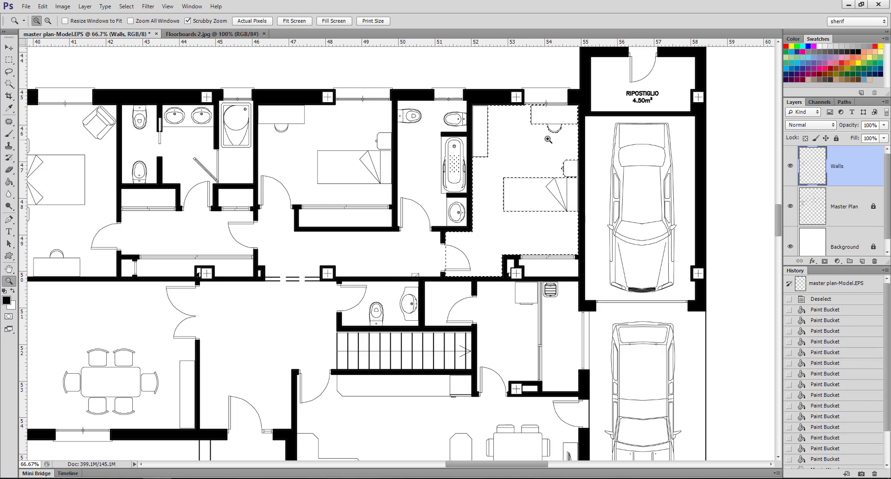
click(218, 34)
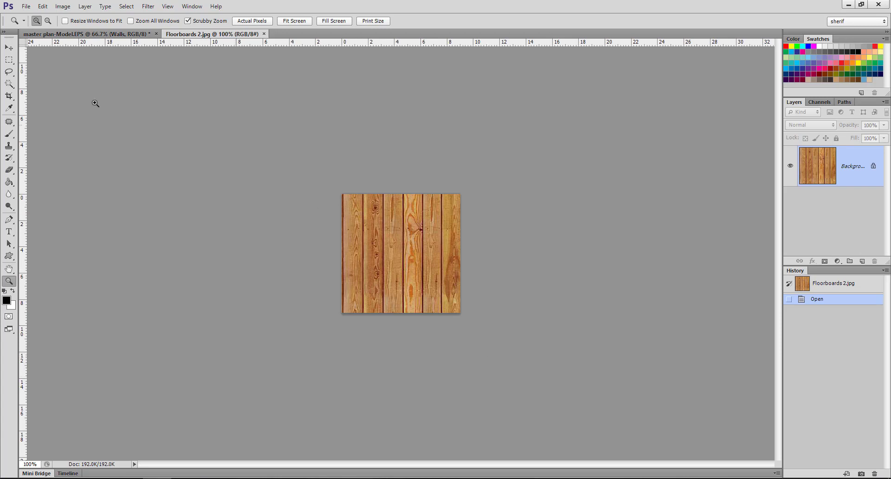
Define Floorboards 2.jpg as a pattern, then close the image
click(40, 10)
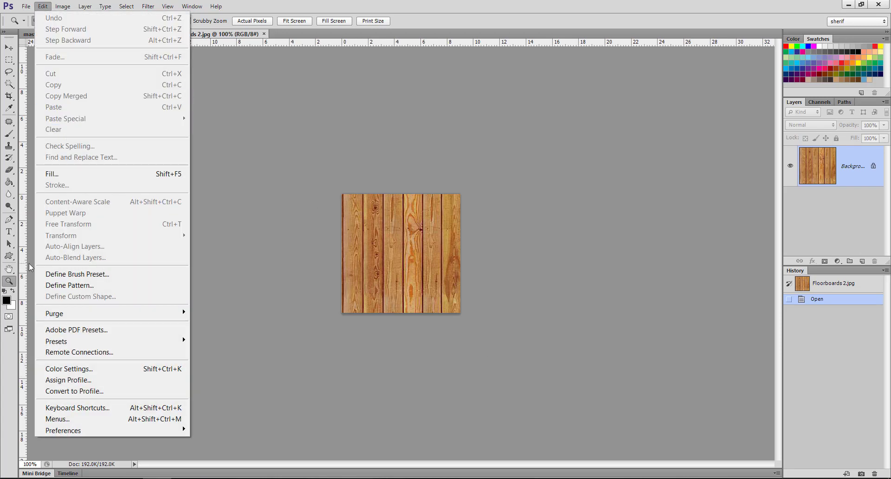
click(99, 286)
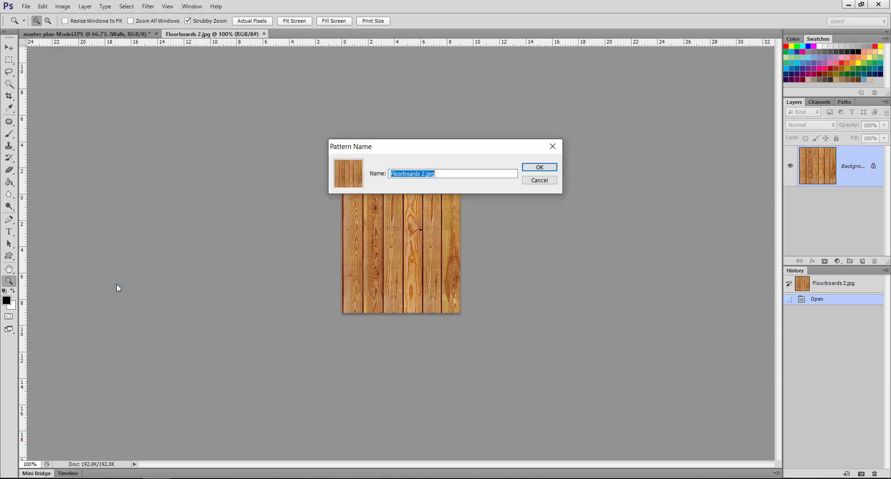
click(539, 167)
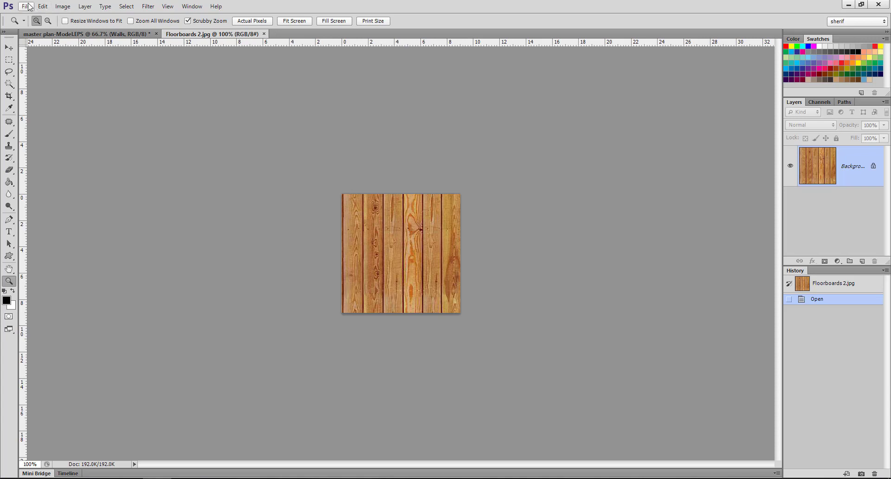
click(42, 9)
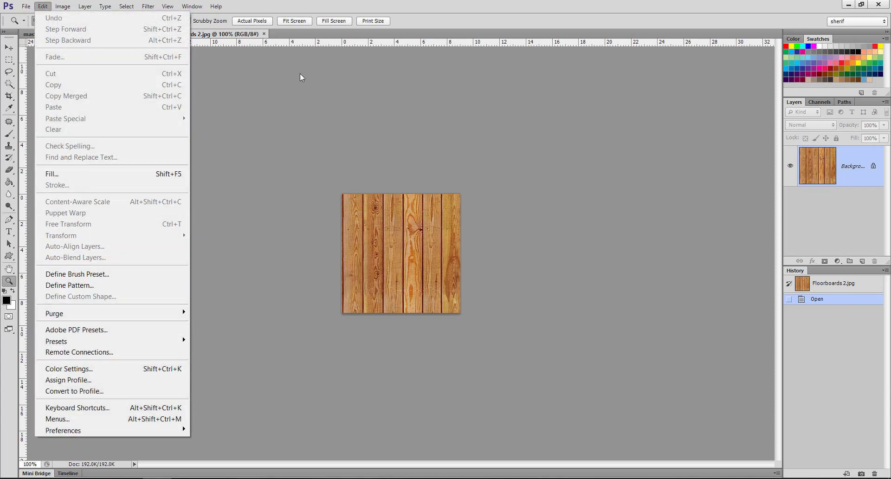
click(446, 16)
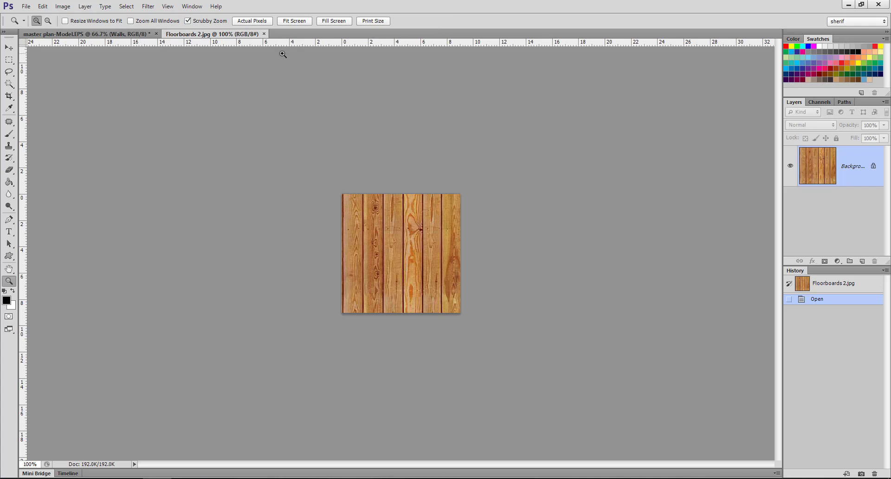
click(264, 34)
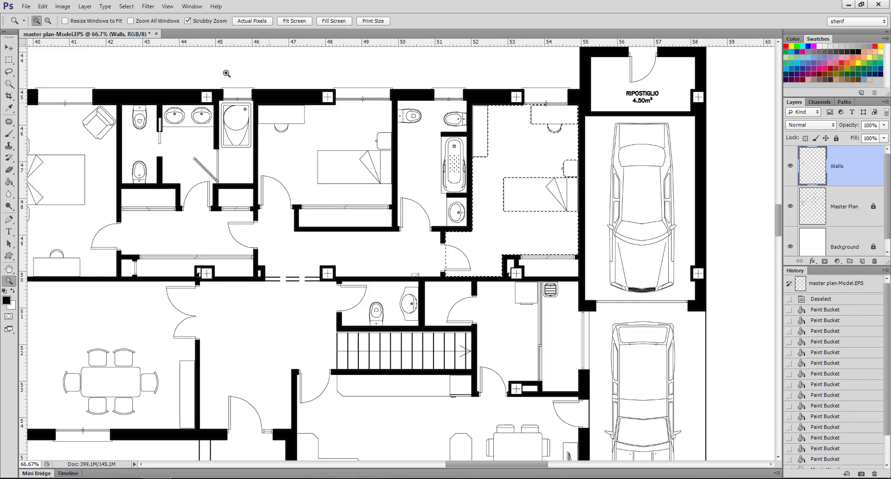
Create a new pattern fill layer named Bedroom
click(84, 10)
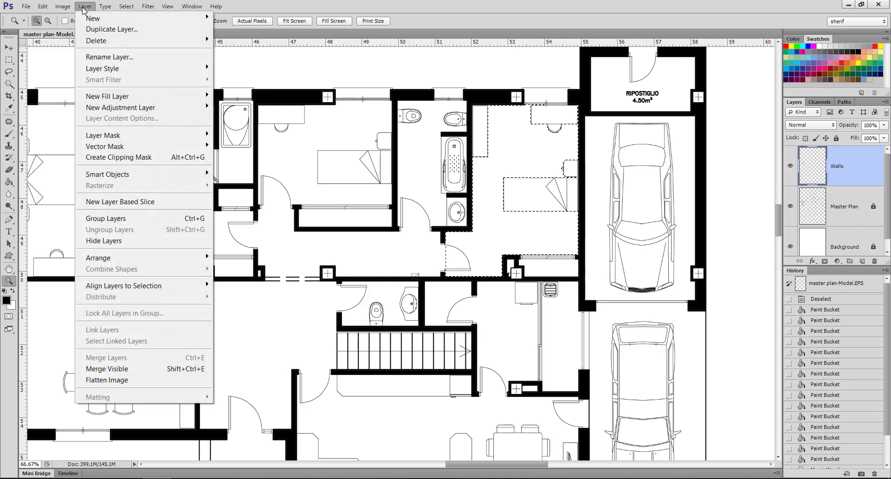
mouse_move(108, 96)
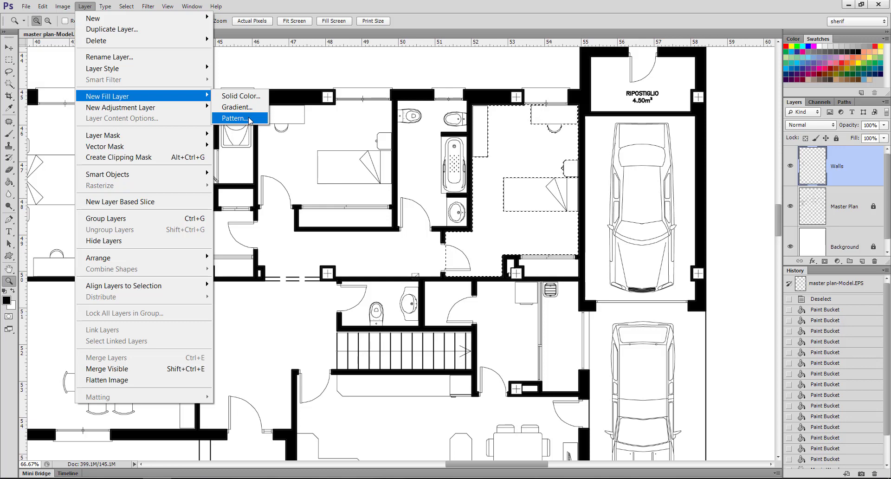
click(251, 121)
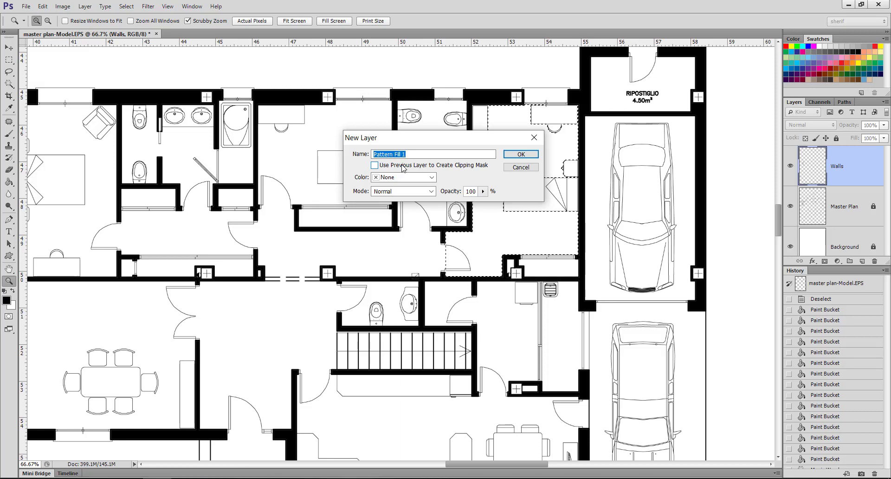
text(Bedroo)
text(m)
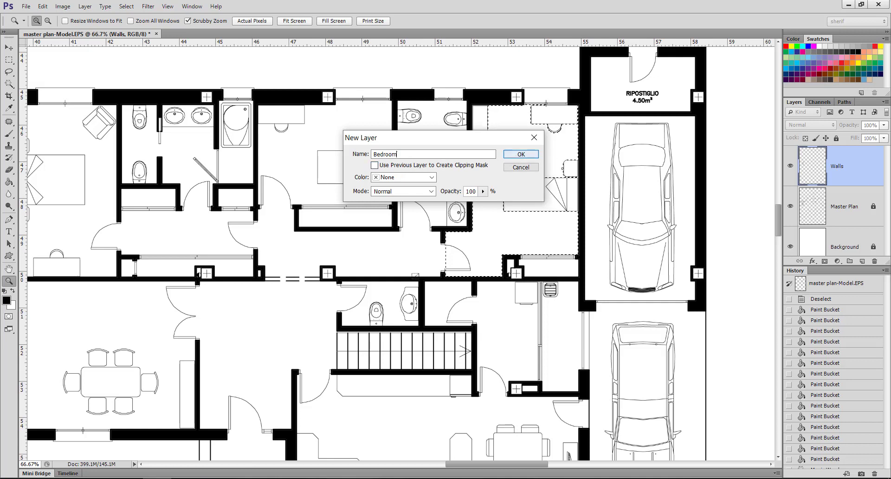
click(521, 158)
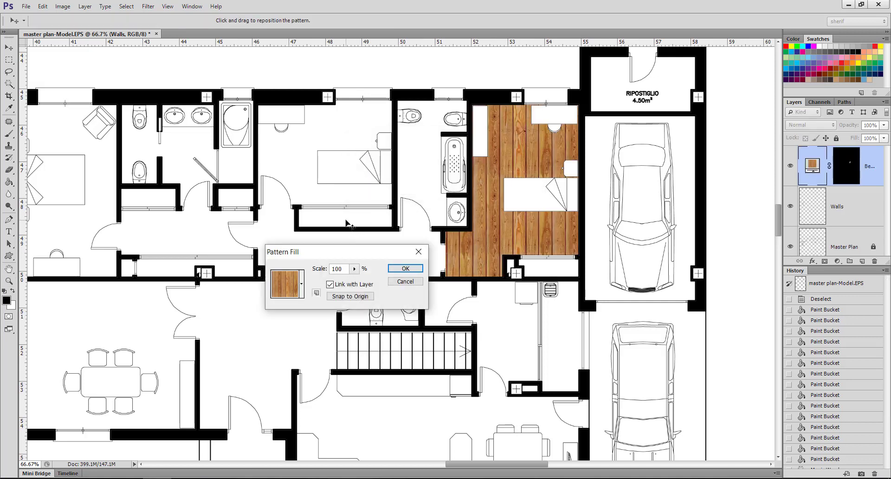
Set the wood plank pattern to 50% scale, snapped to origin, and confirm
drag(345, 253, 293, 100)
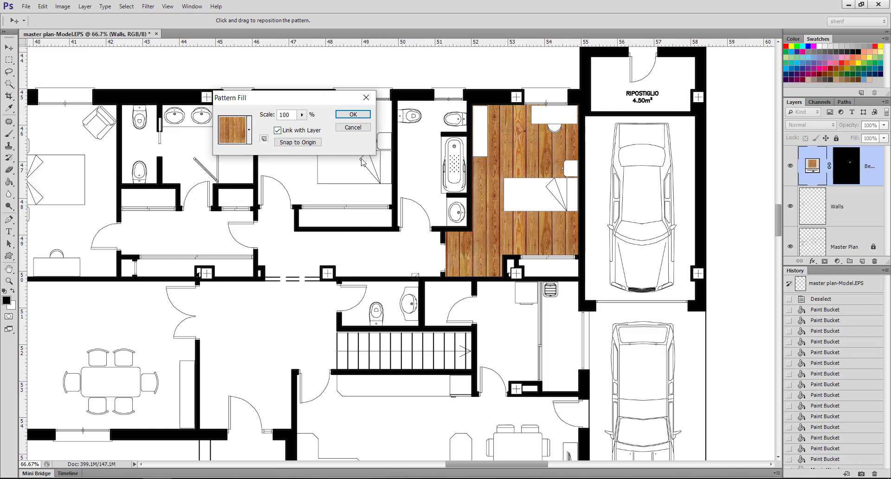
drag(291, 117, 255, 118)
text(50)
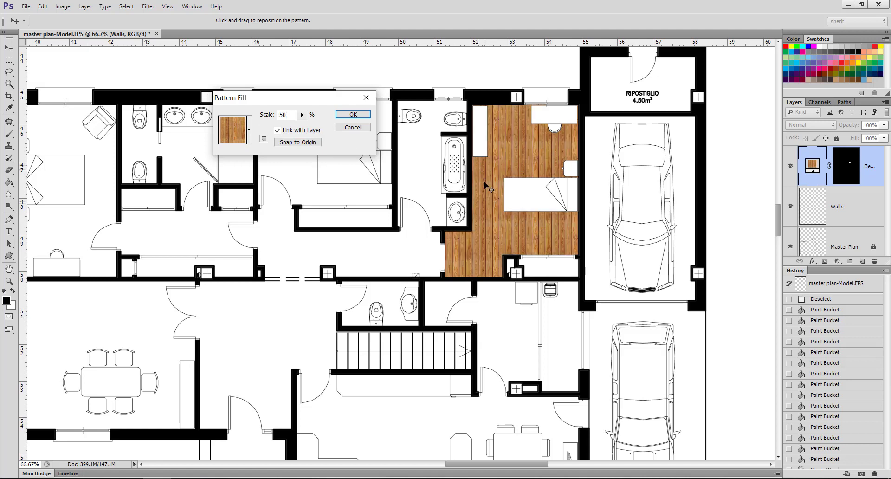
click(309, 143)
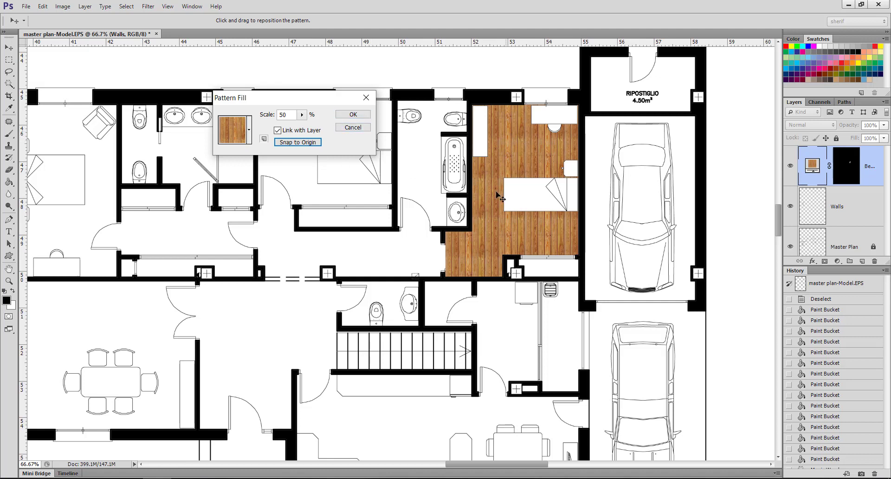
click(351, 116)
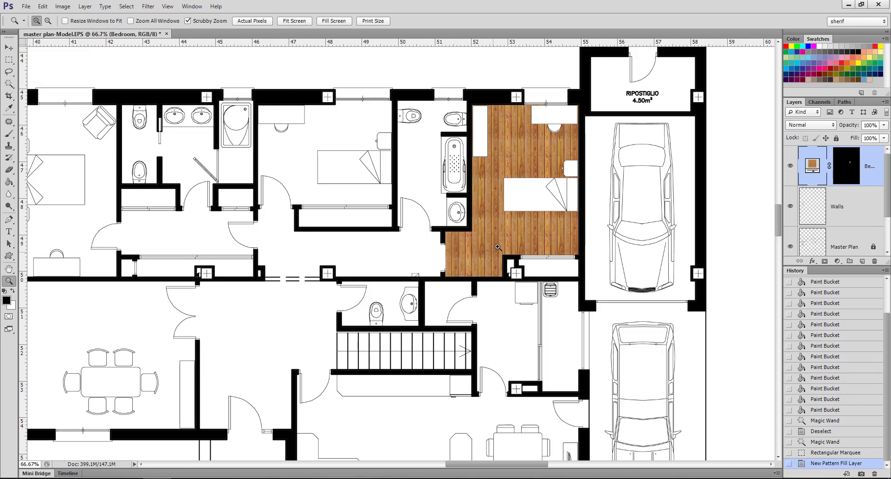
Move the Master Plan layer above the Bedroom fill layer, then select Bedroom
click(851, 251)
scroll(853, 230, down, 1)
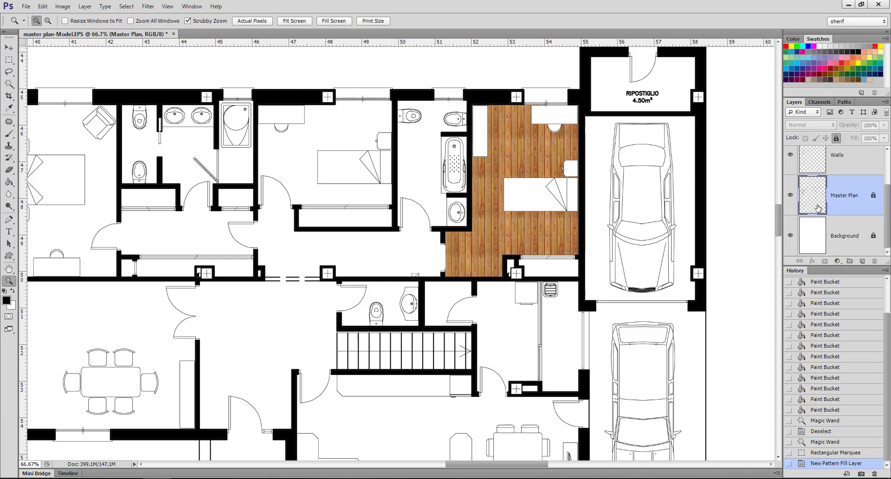
drag(842, 203, 849, 147)
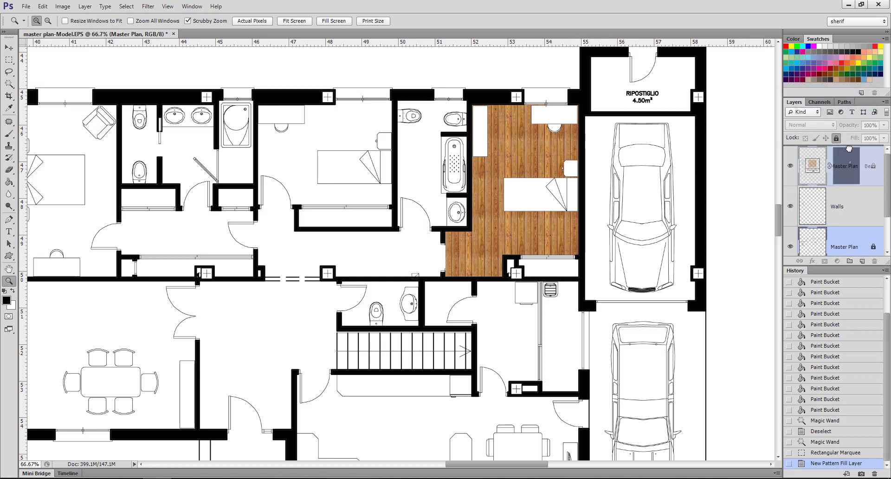
drag(850, 148, 845, 154)
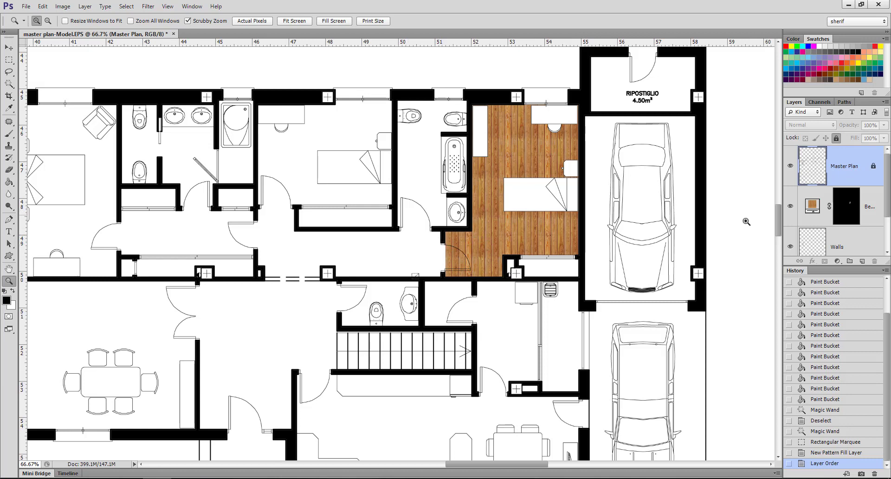
click(873, 214)
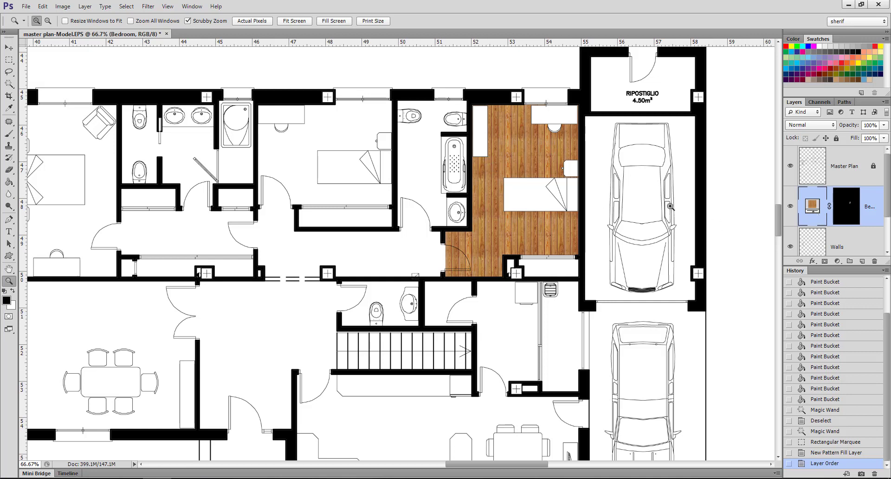
double_click(813, 214)
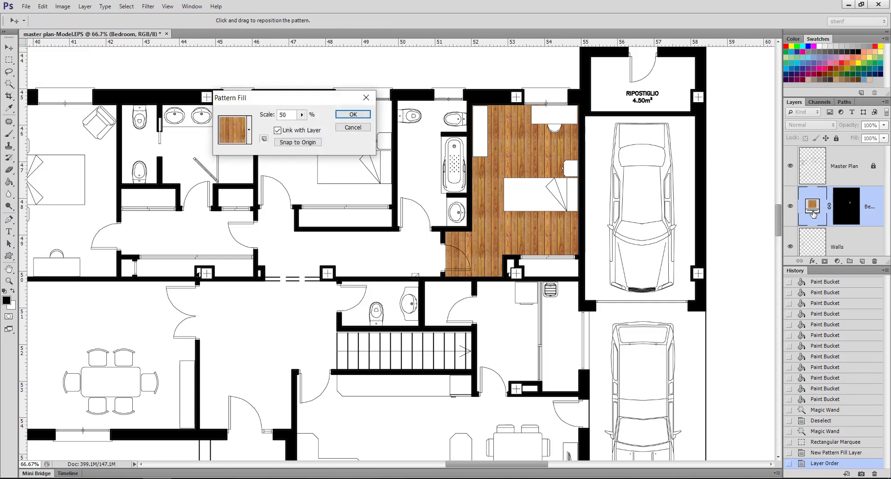
click(249, 133)
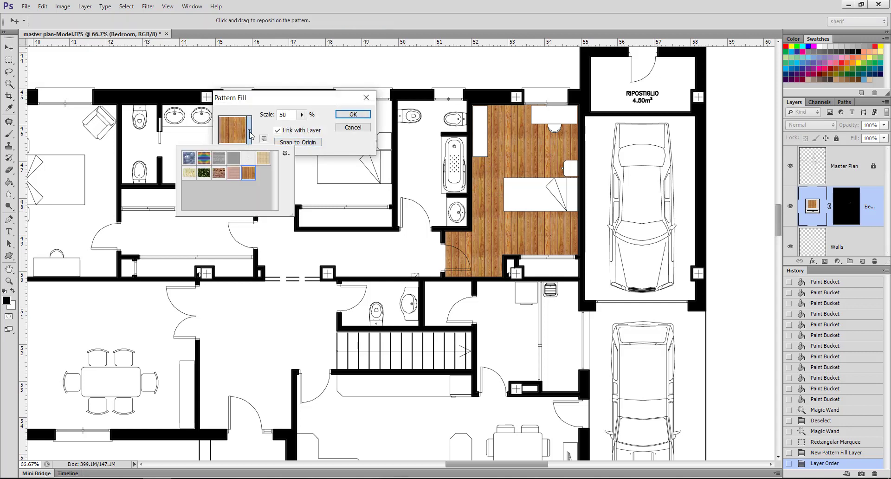
click(263, 158)
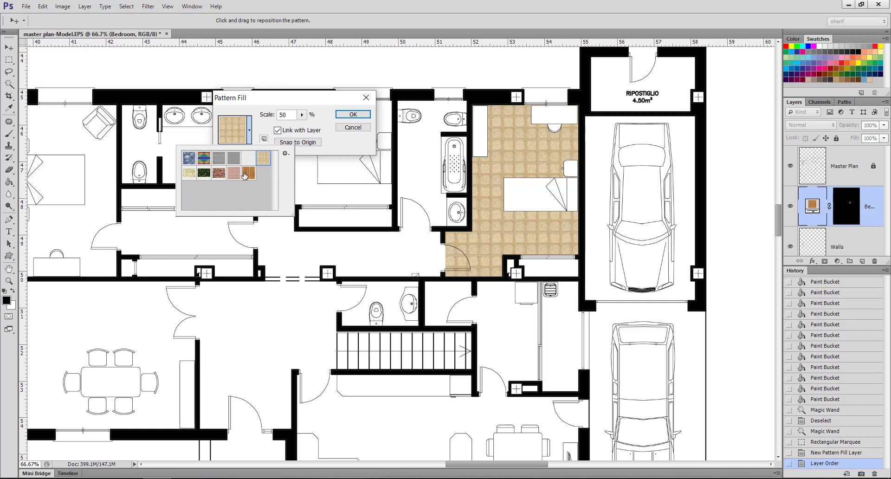
click(353, 127)
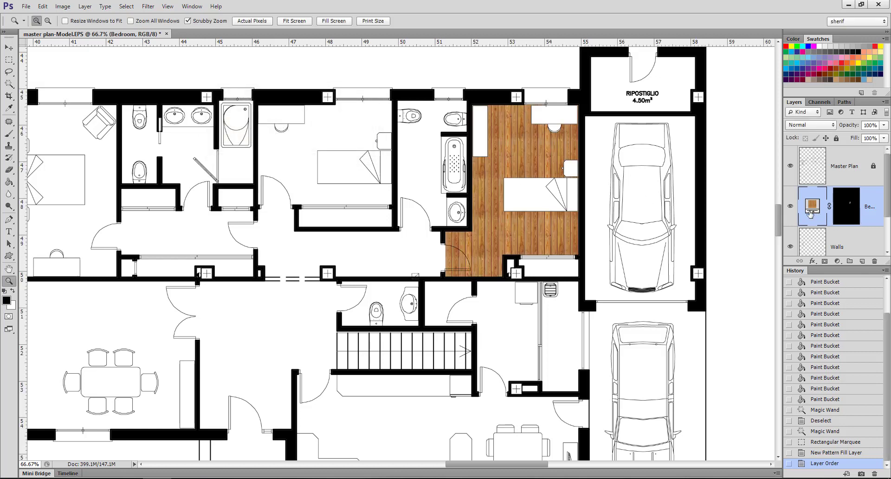
Magic-wand the middle bedroom floor and add a marquee rectangle over its door corner
key(w)
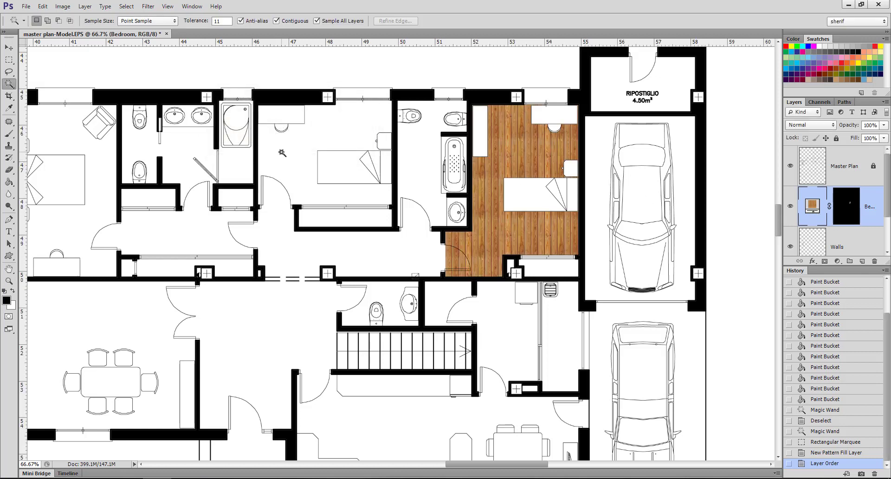
click(285, 155)
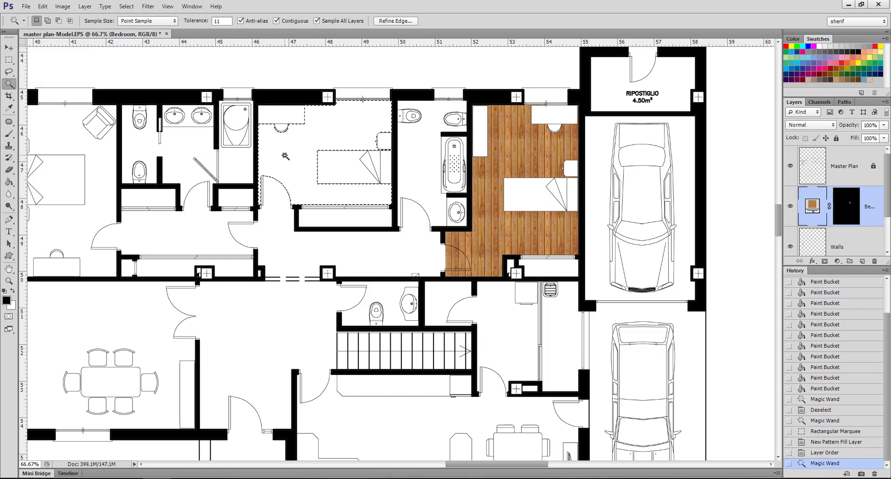
click(9, 60)
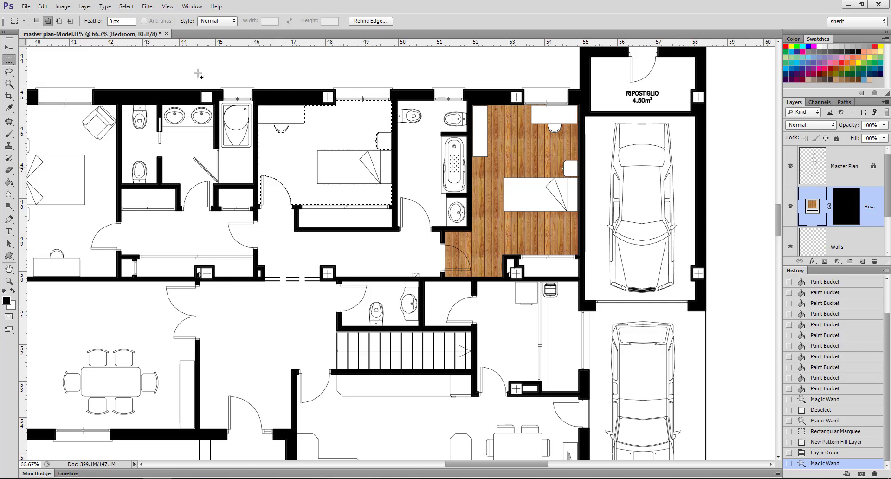
click(48, 22)
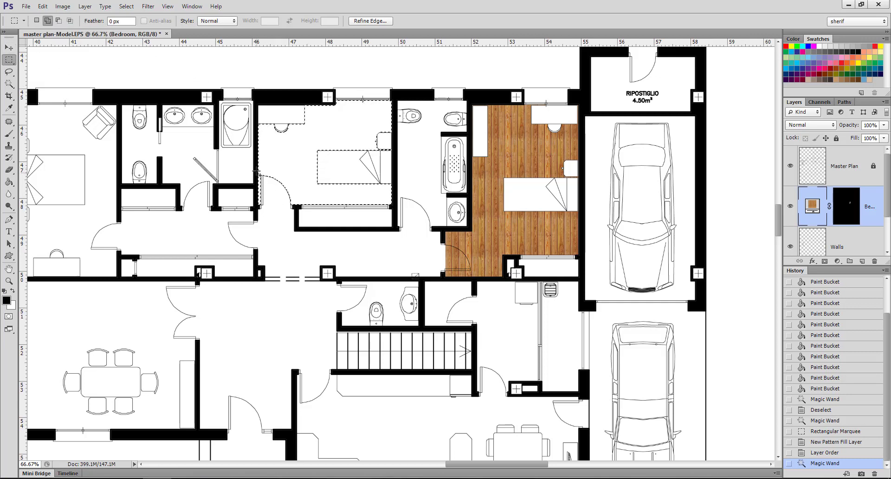
drag(261, 173, 309, 202)
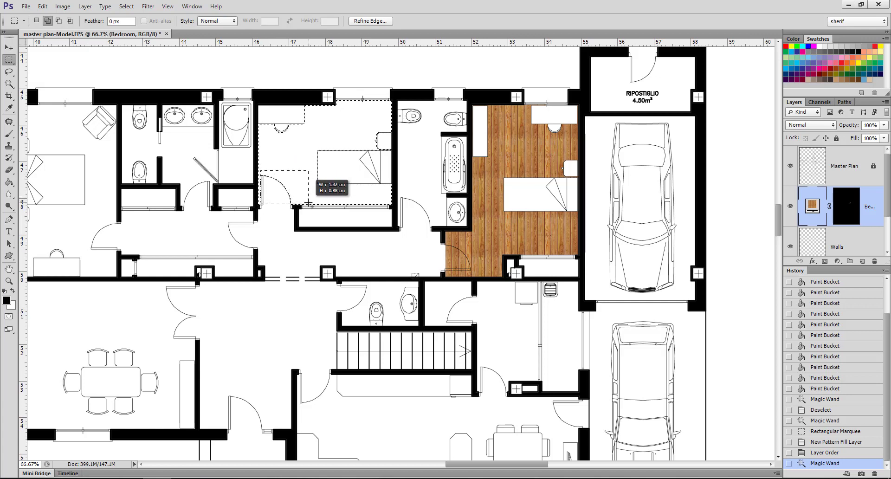
drag(310, 202, 300, 208)
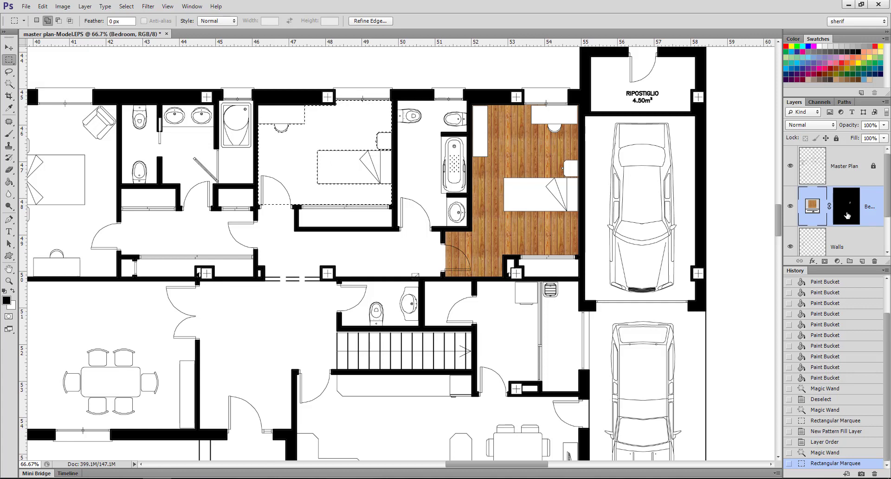
Paint-bucket the Bedroom layer mask white inside the selected middle bedroom floor
click(844, 208)
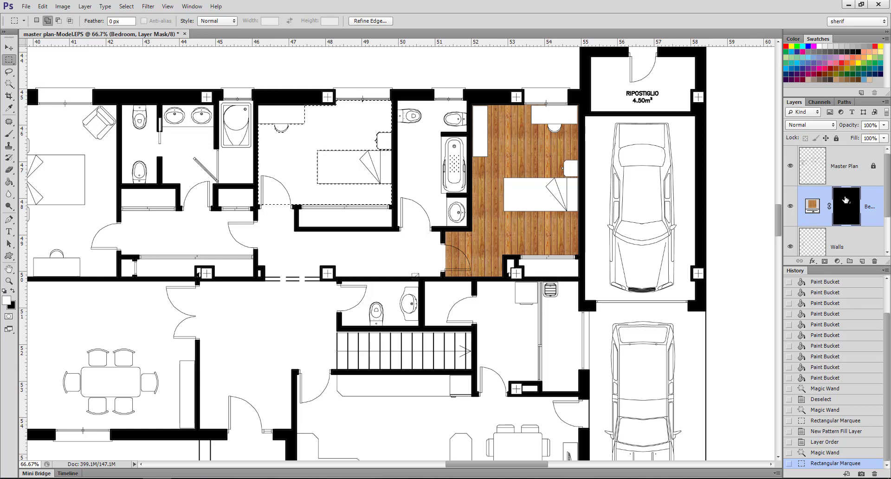
click(810, 199)
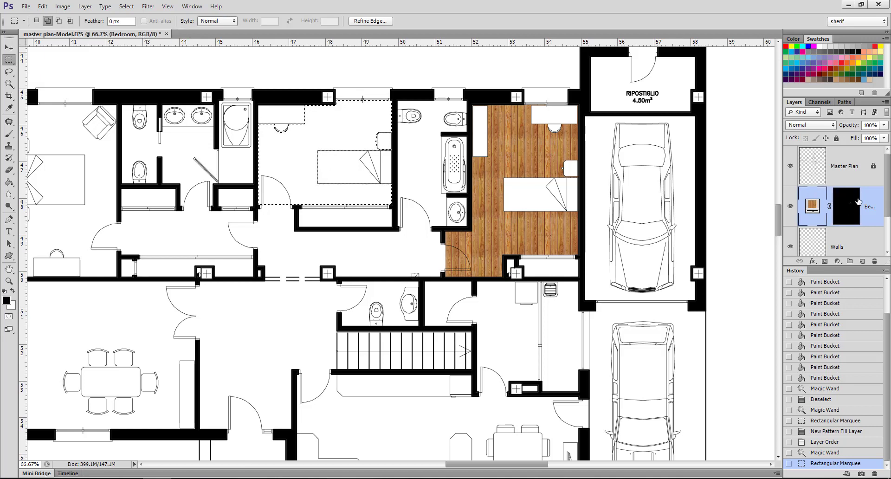
click(848, 199)
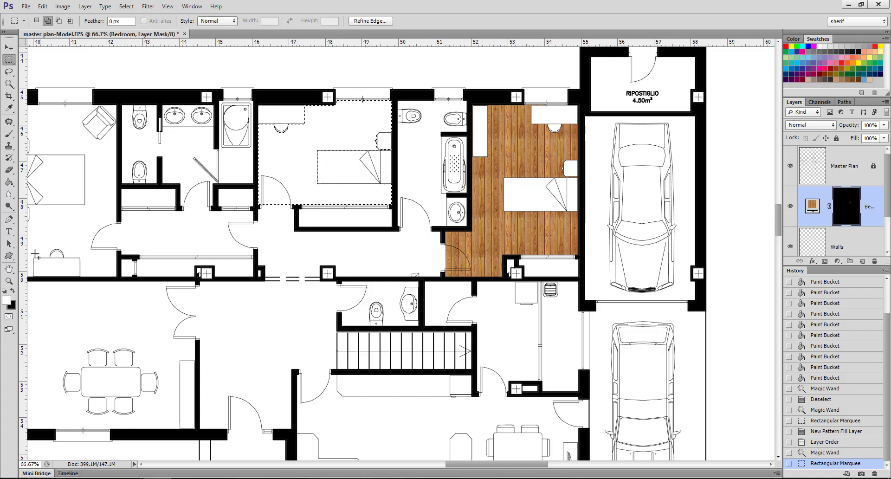
click(8, 181)
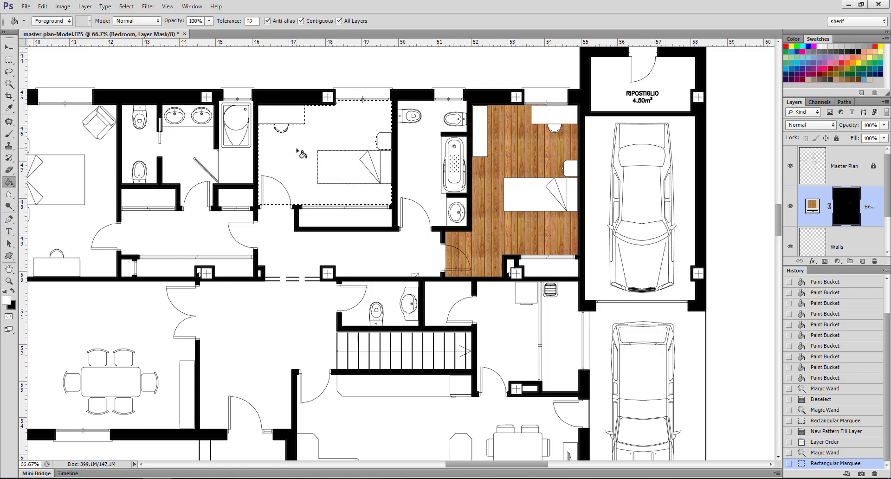
click(309, 150)
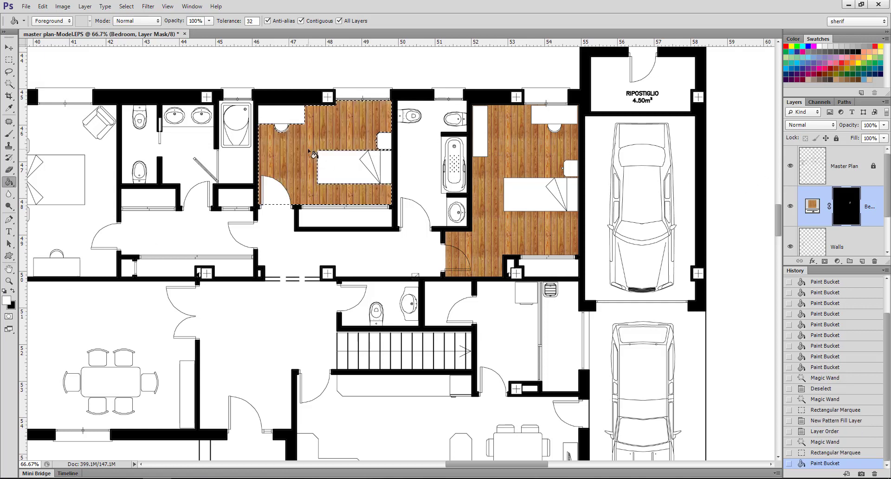
click(269, 195)
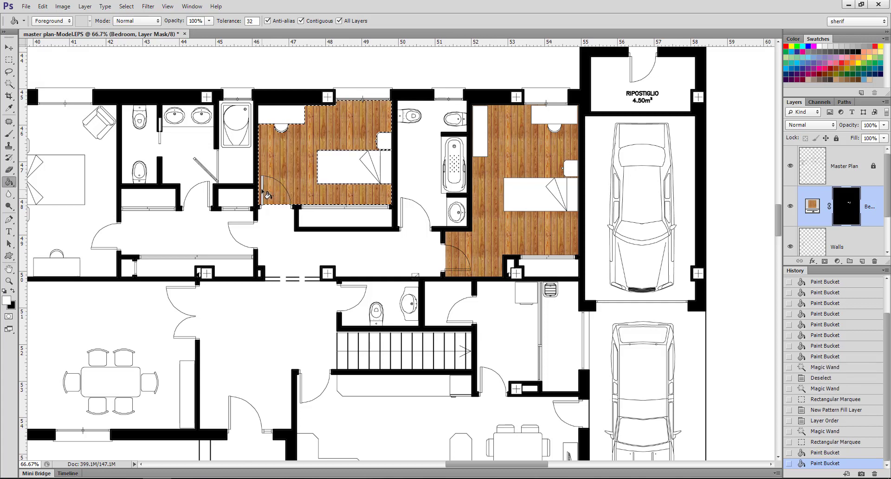
click(267, 194)
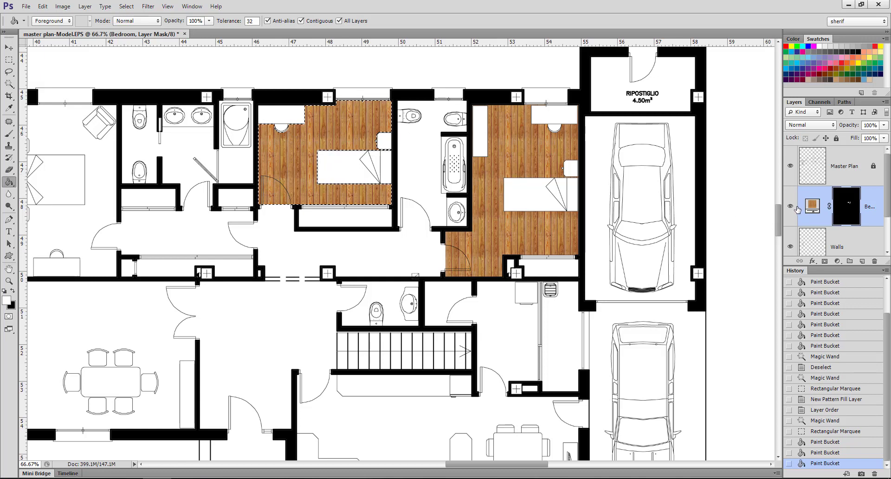
Deselect, check the wood floor by toggling its visibility, and reselect the fill thumbnail
key(ctrl+d)
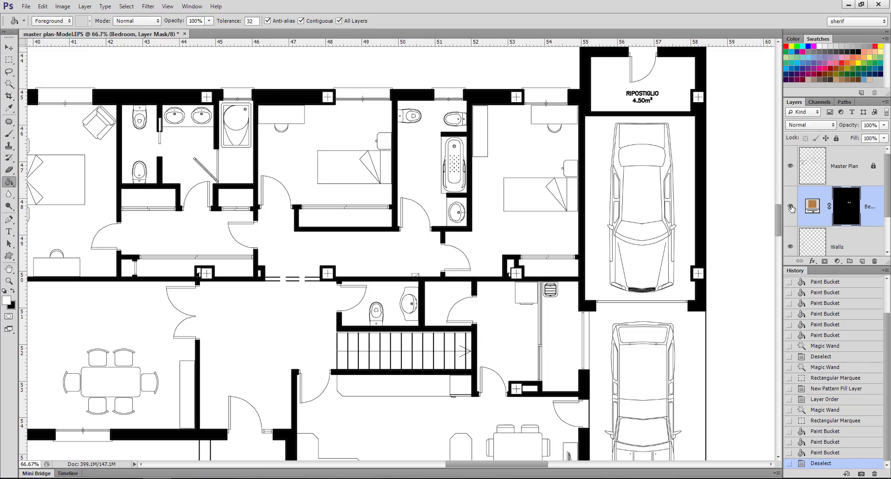
click(791, 207)
click(791, 208)
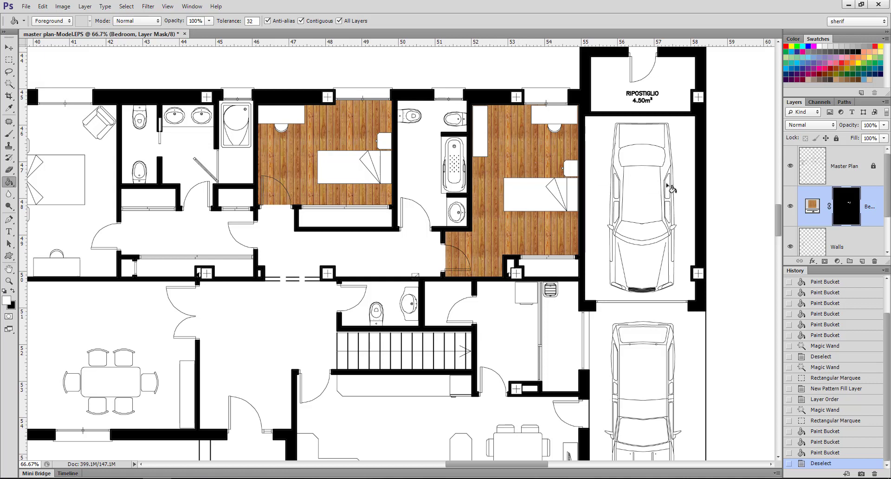
click(812, 213)
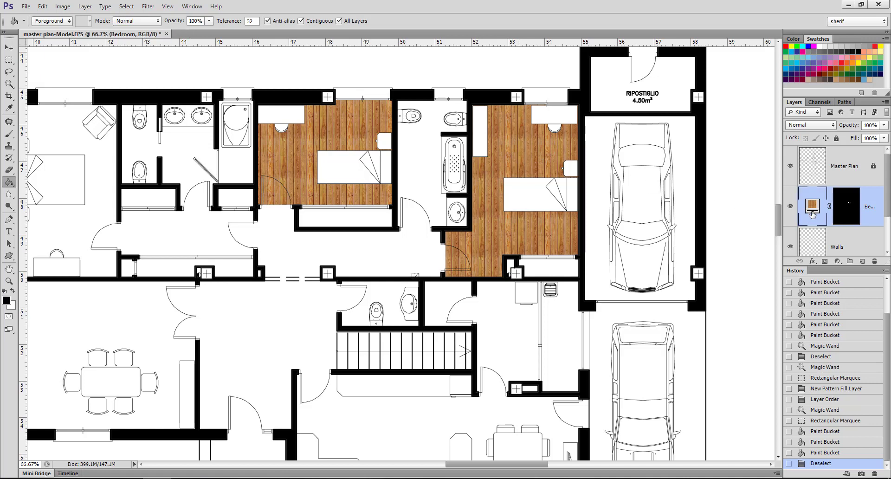
Preview beige and pink tiles in the Bedroom pattern fill, then keep the wood planks
double_click(812, 214)
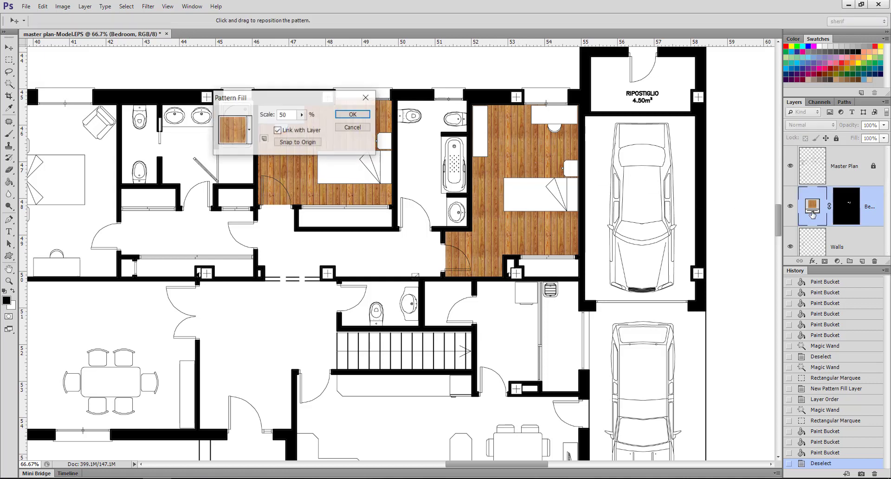
click(250, 132)
click(263, 160)
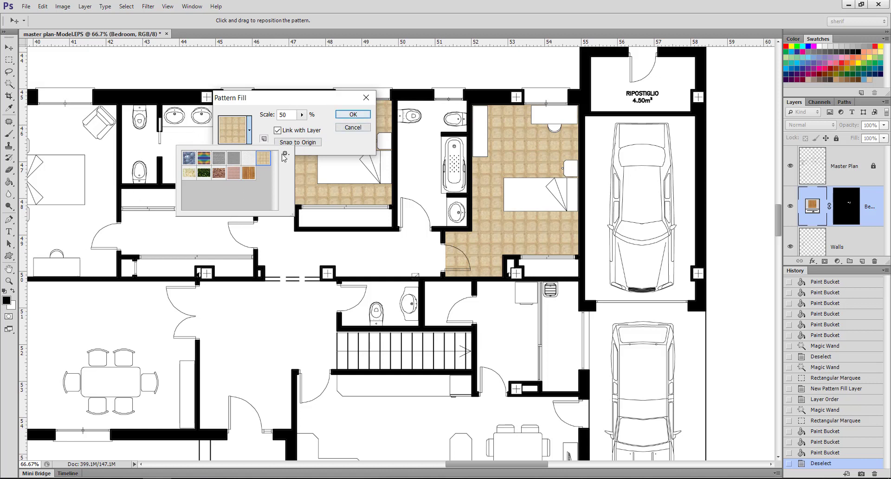
click(249, 173)
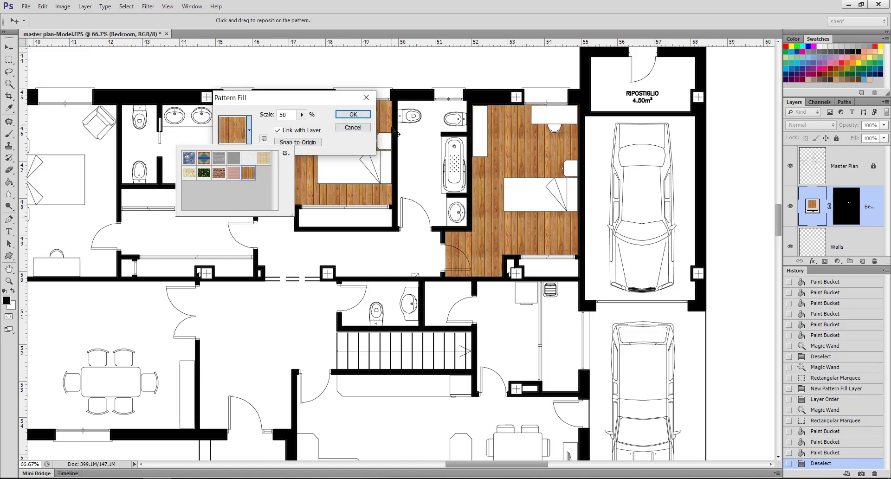
click(235, 175)
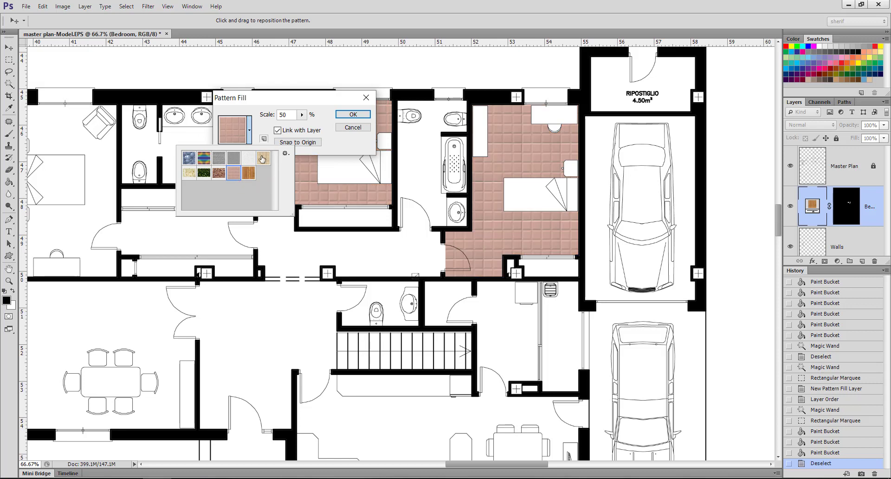
click(248, 173)
click(353, 115)
click(353, 116)
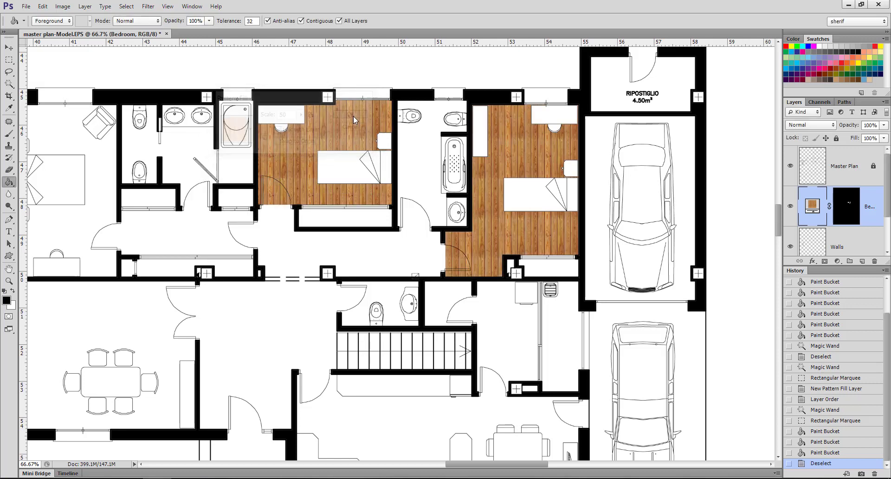
click(9, 281)
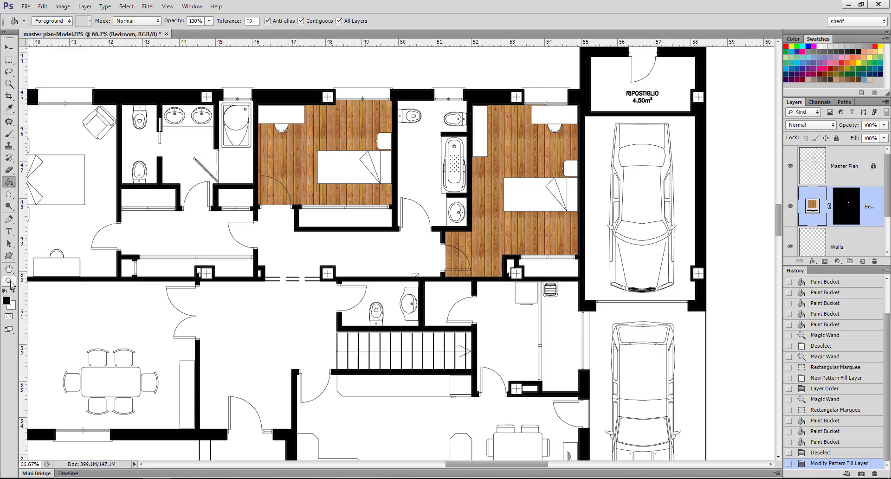
alt+click(543, 236)
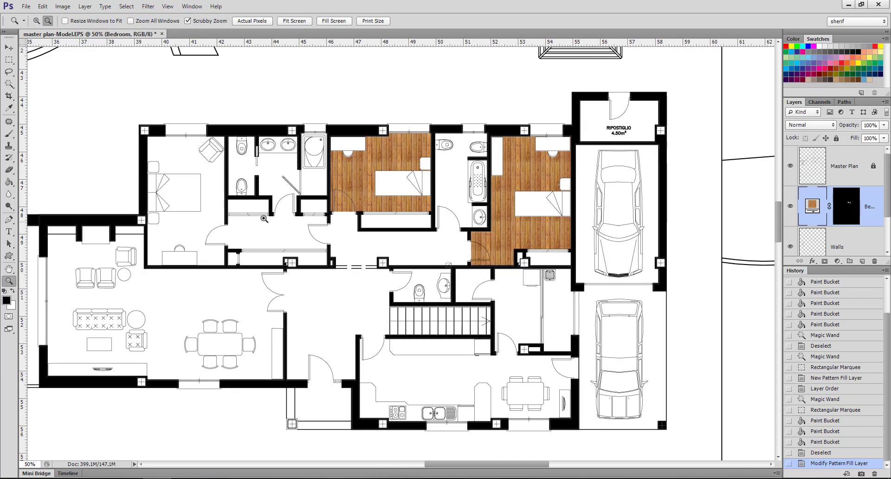
click(255, 226)
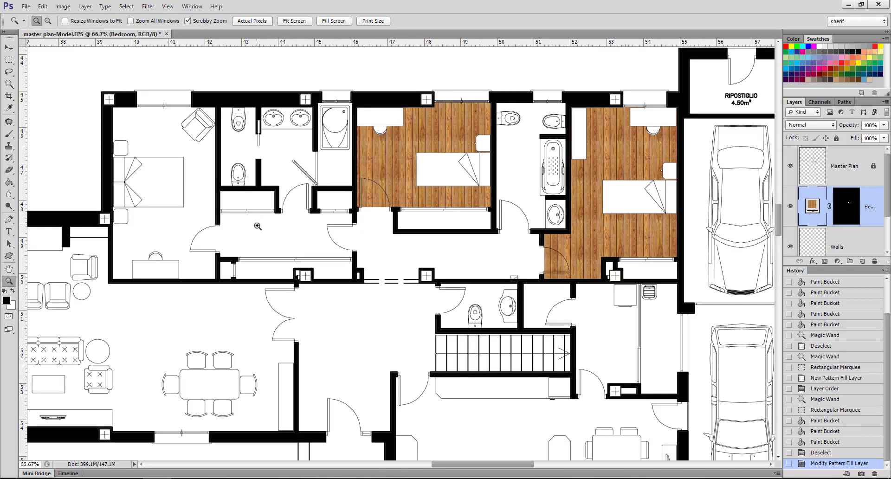
alt+click(502, 246)
click(235, 231)
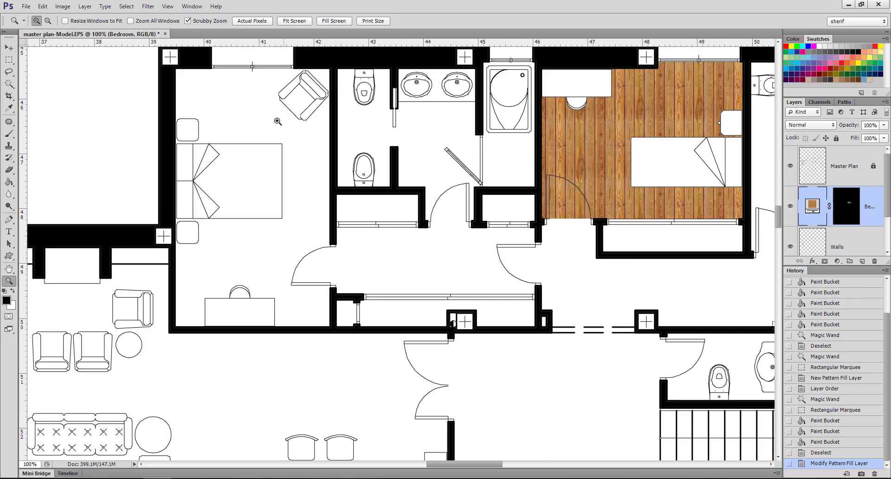
alt+click(281, 262)
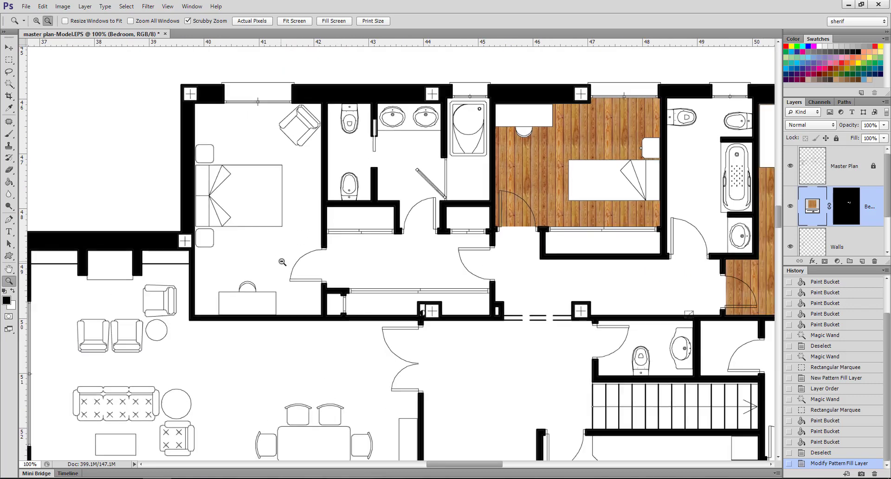
alt+click(306, 256)
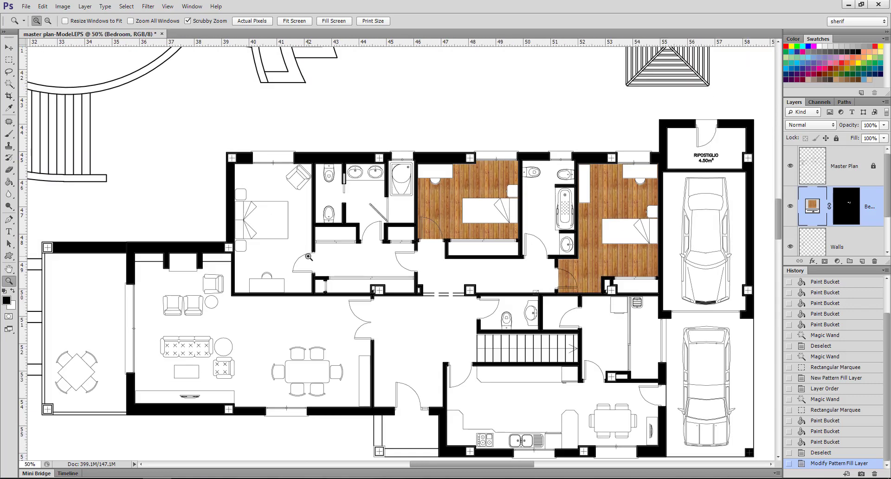
click(265, 232)
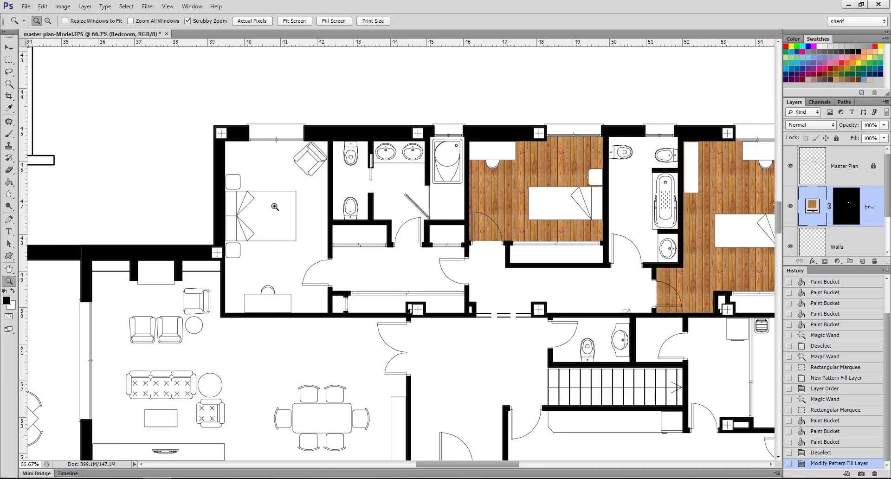
click(9, 84)
Magic-wand the master bedroom floor and add a rectangle over the area under the bed
click(295, 181)
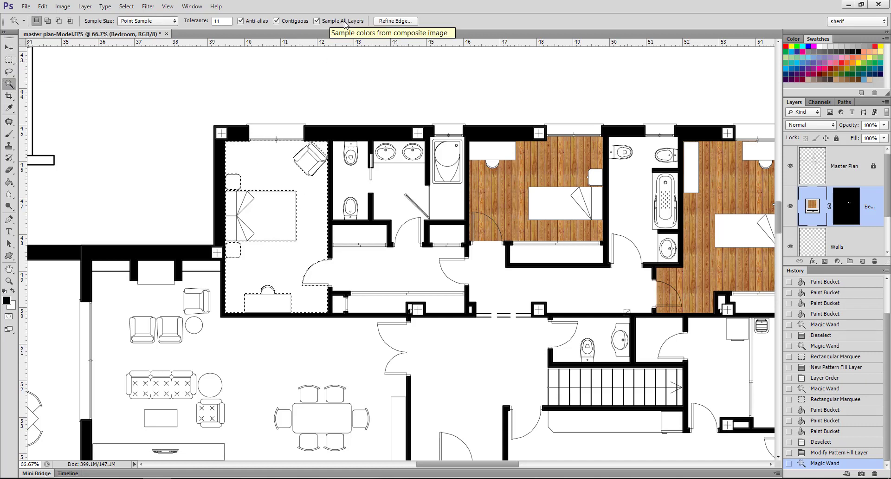
click(9, 60)
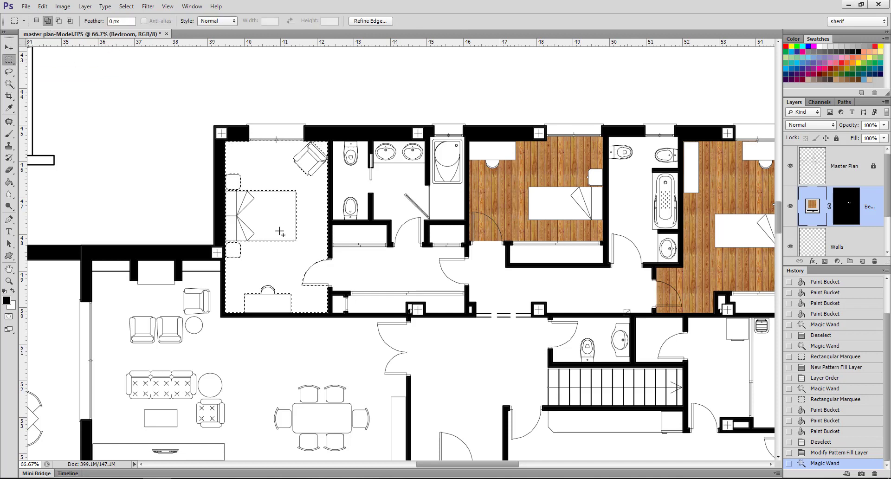
drag(297, 252, 329, 294)
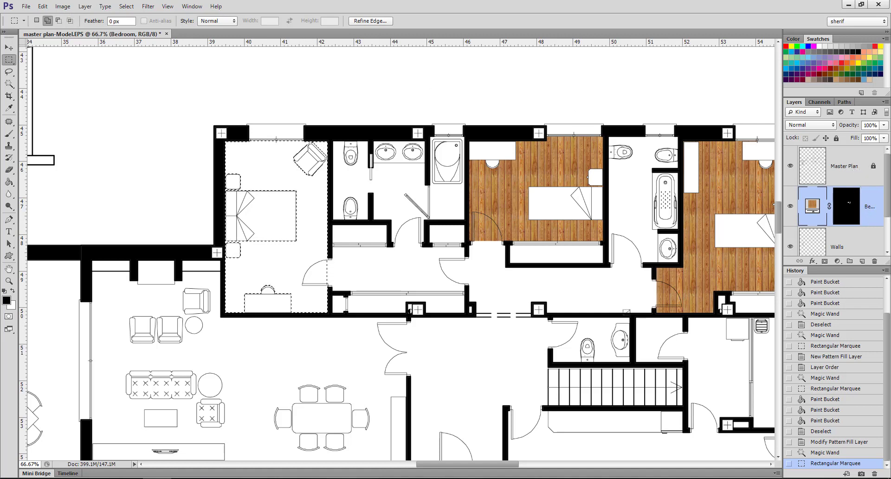
Create a new pattern fill layer named Master bedroom
click(85, 6)
mouse_move(107, 96)
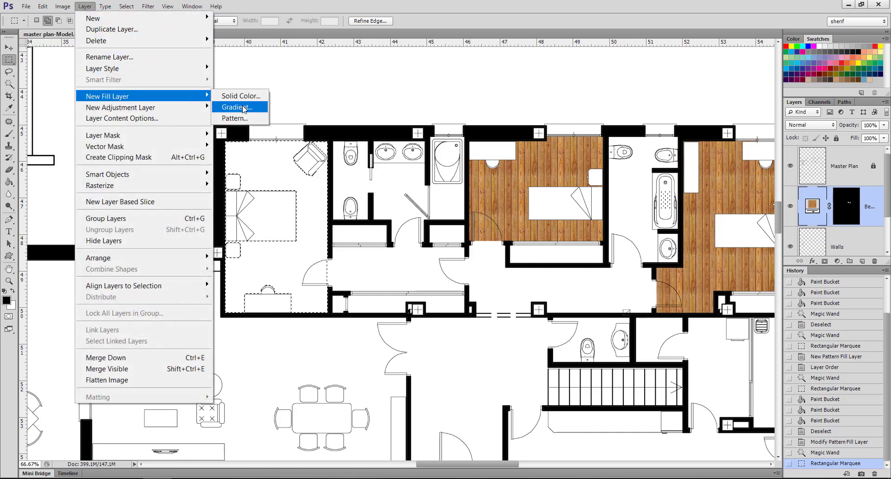
click(246, 119)
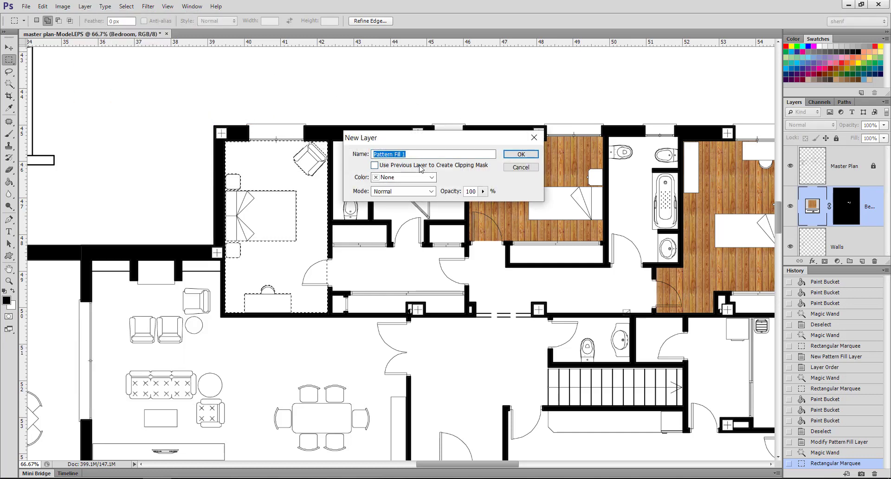
text(Master bedroom)
click(510, 155)
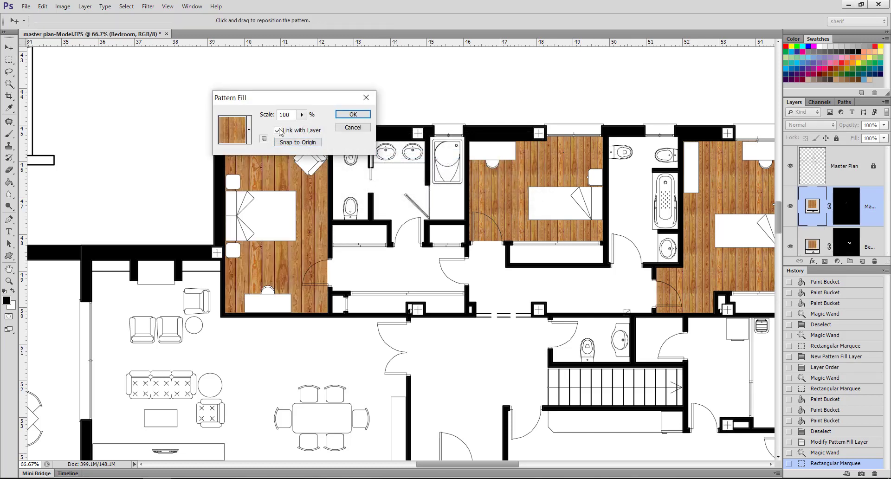
Choose the beige tile pattern at 45% scale, snapped to origin, and apply it
click(250, 139)
click(263, 159)
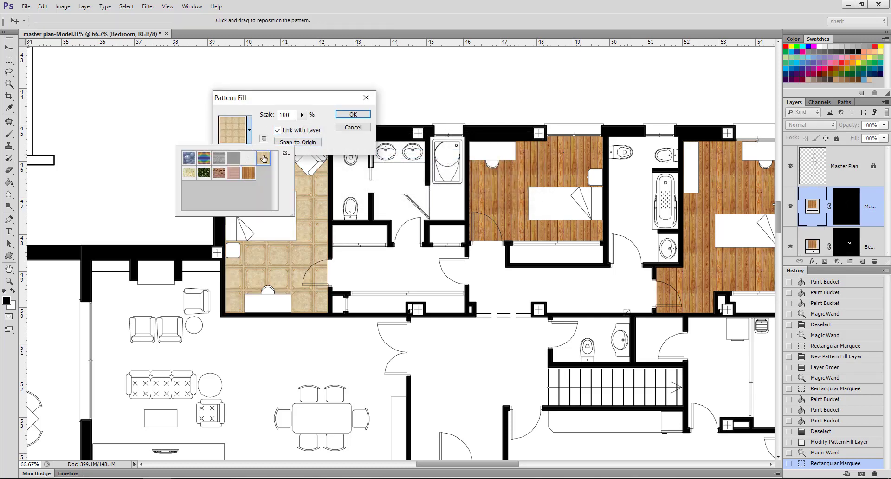
double_click(285, 115)
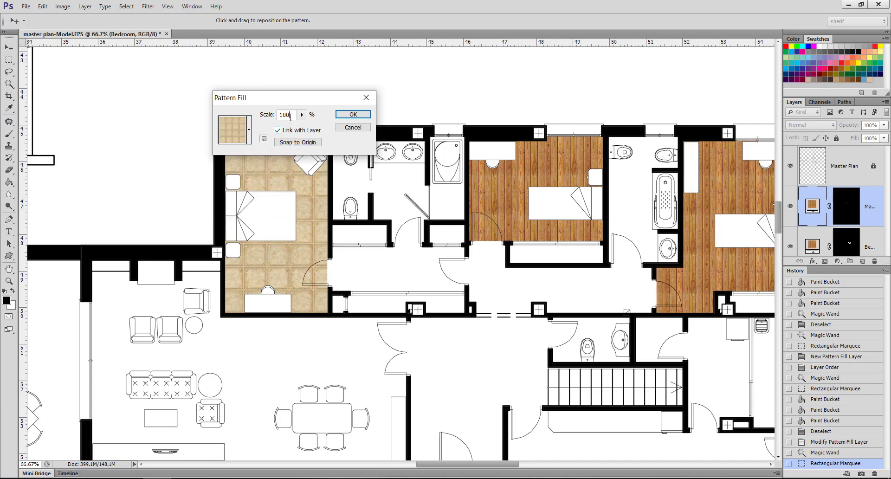
text(40)
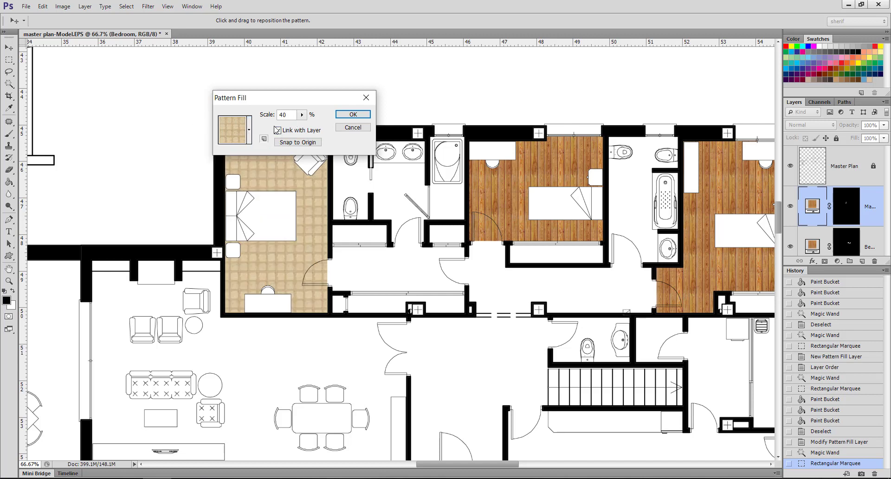
text(4)
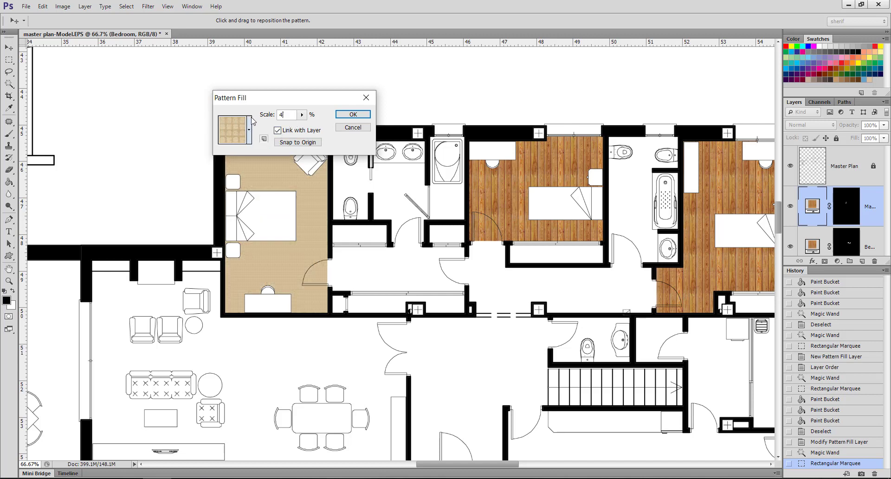
text(5)
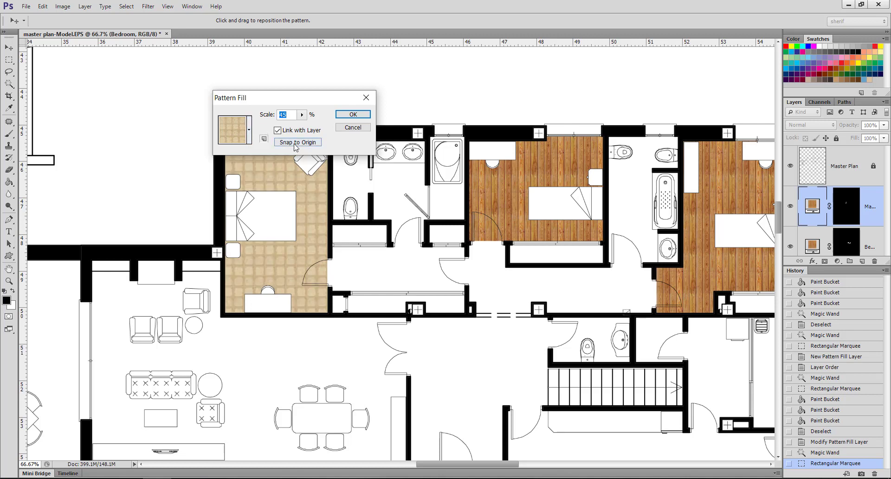
click(295, 143)
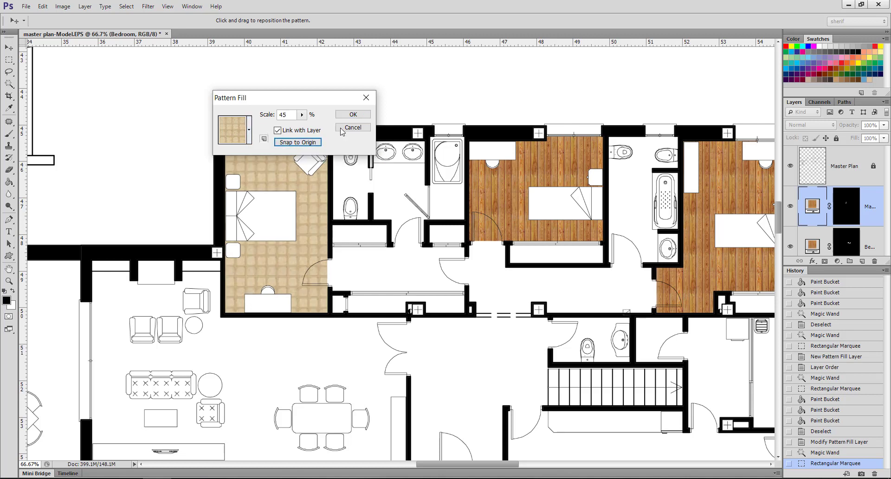
click(353, 114)
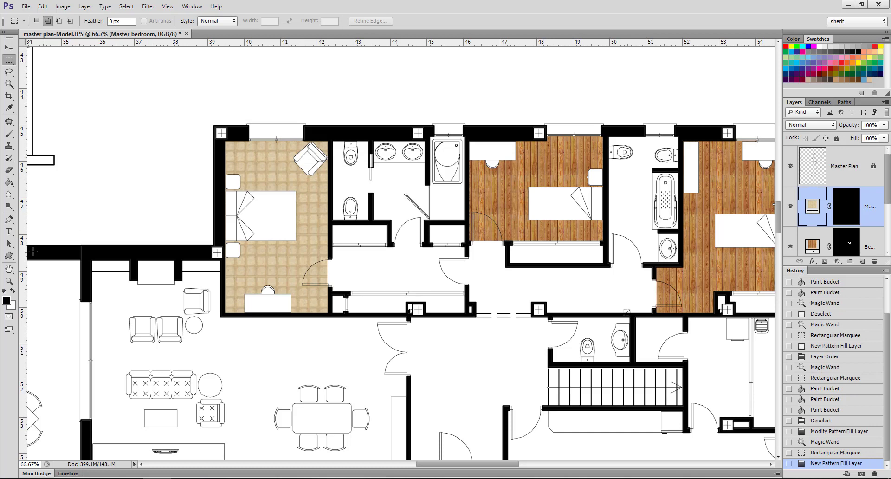
click(9, 280)
alt+click(466, 221)
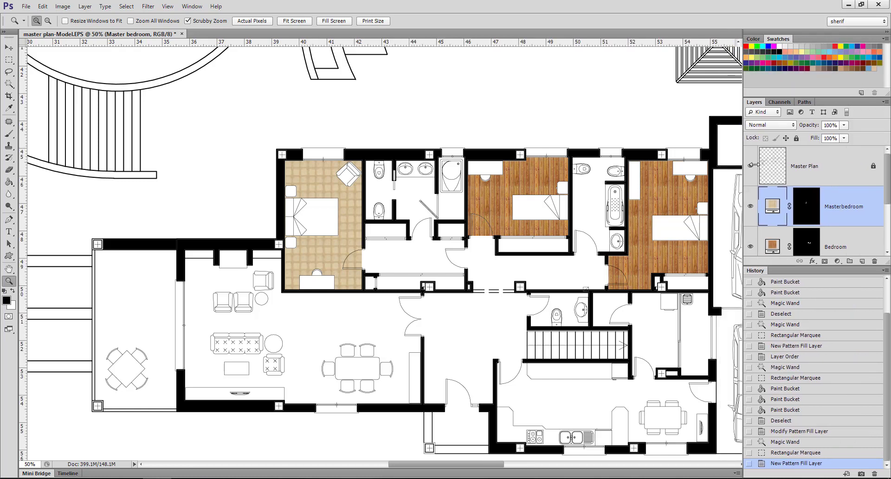
Widen the panel dock to read layer names, select Bedroom, and zoom into the living room
drag(727, 160, 755, 165)
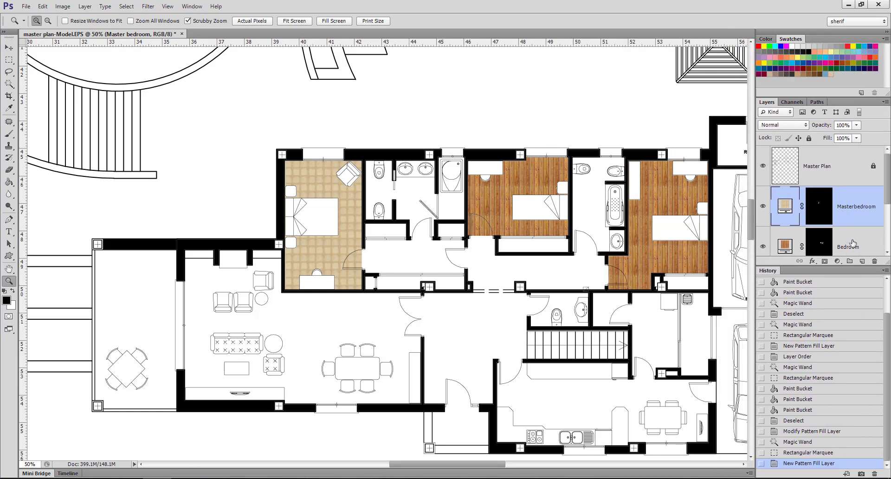
click(853, 243)
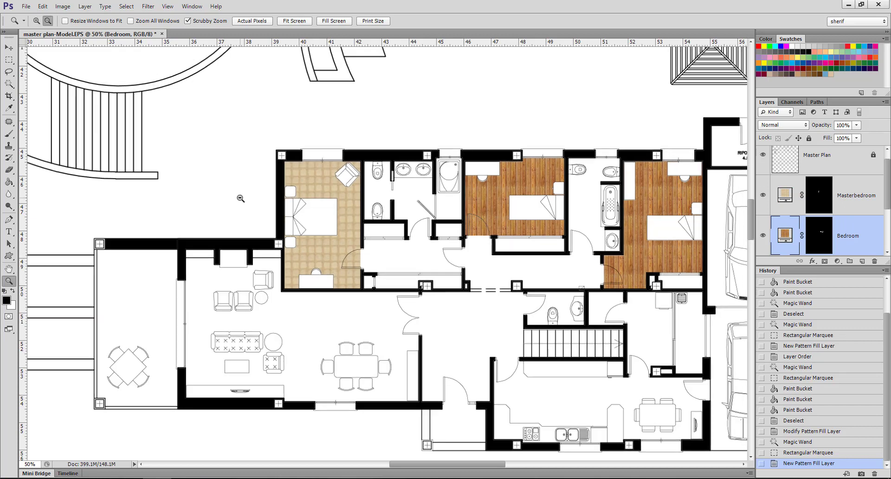
alt+click(238, 195)
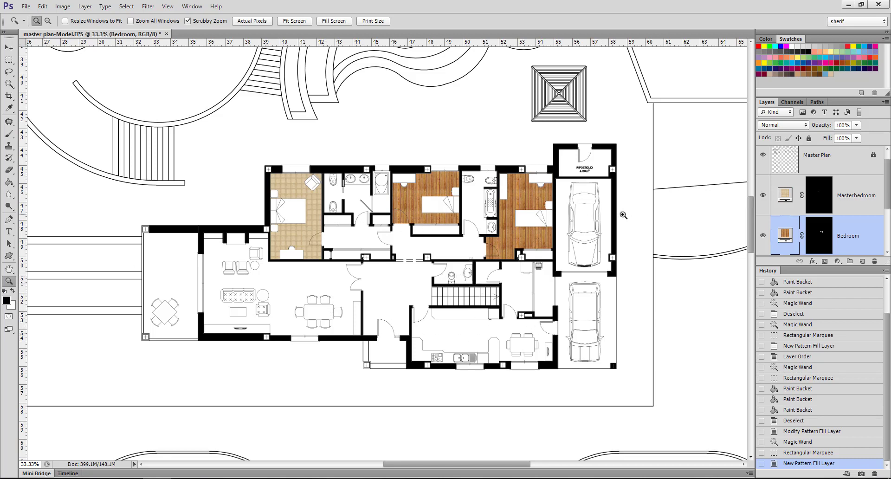
click(408, 224)
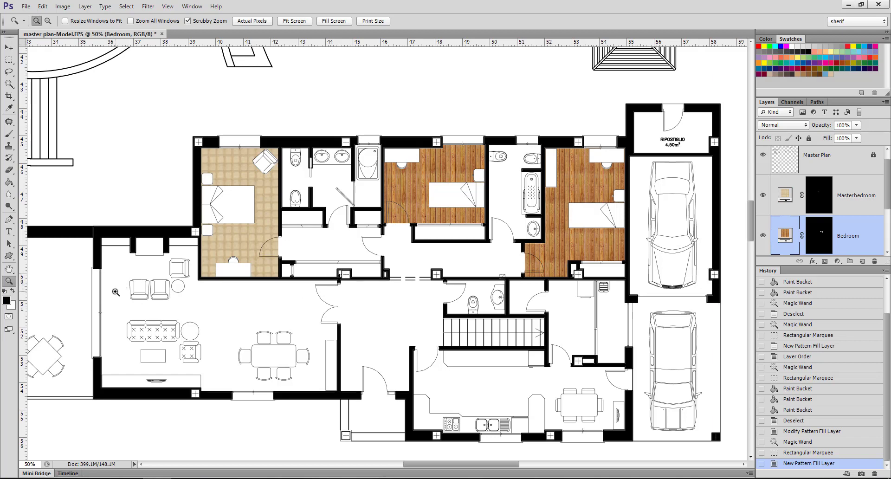
click(115, 292)
click(116, 292)
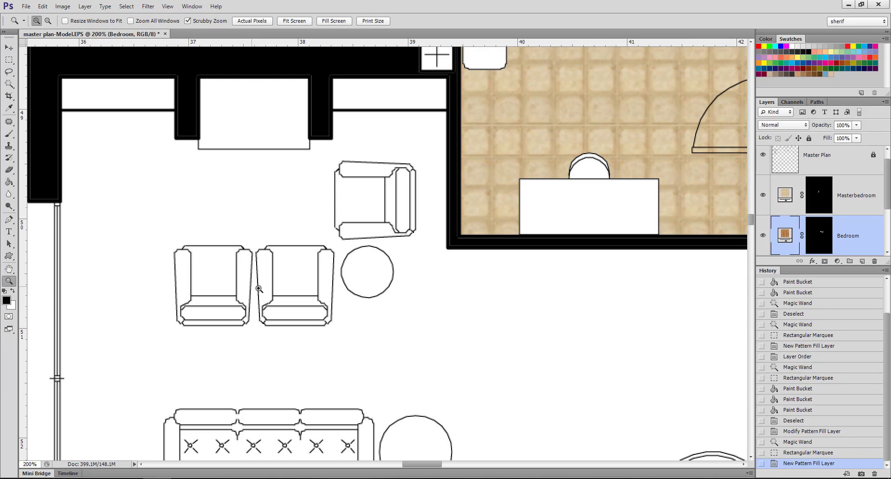
Magic-wand the left armchair's armrests, seat, front strip, cushion and bottom strip together
scroll(841, 195, up, 1)
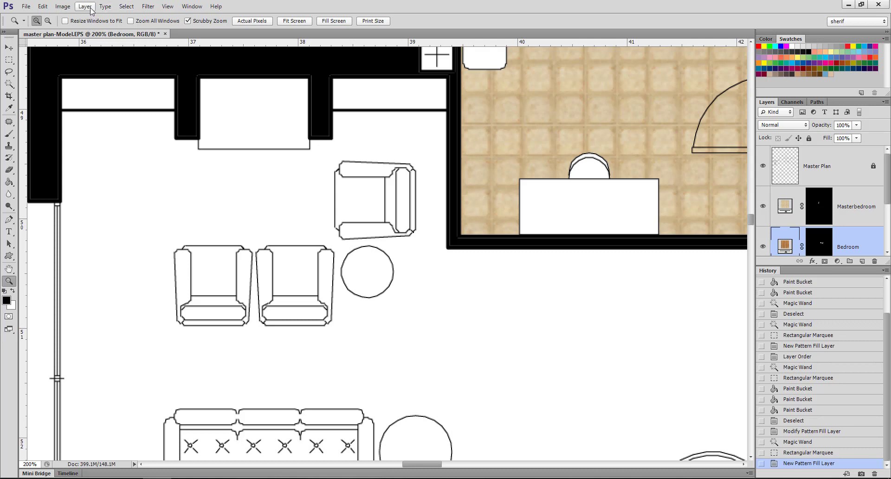
click(9, 83)
click(223, 270)
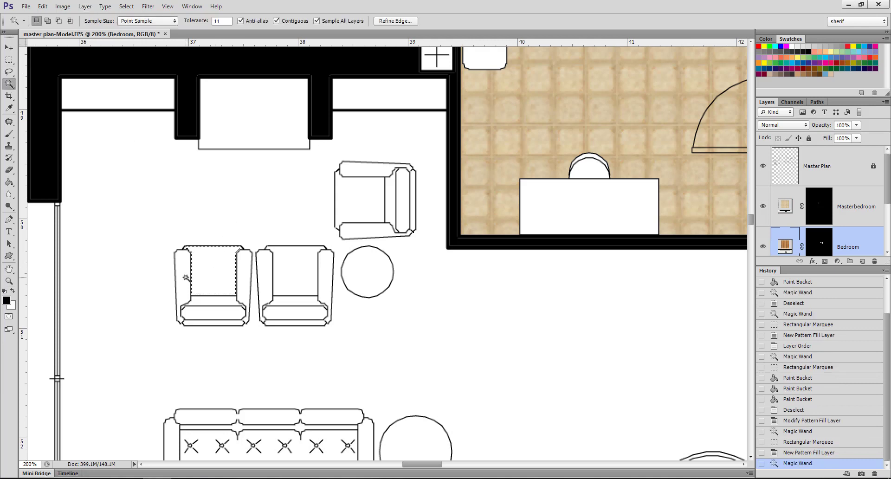
click(187, 280)
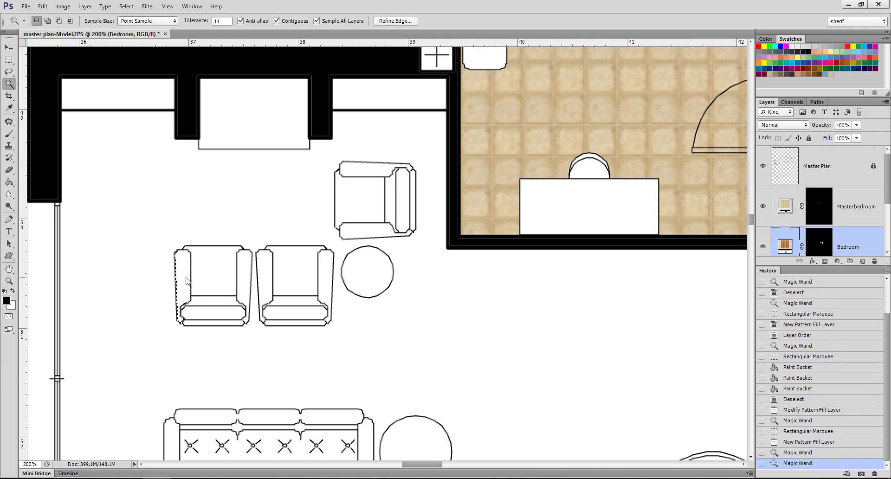
click(47, 20)
click(225, 276)
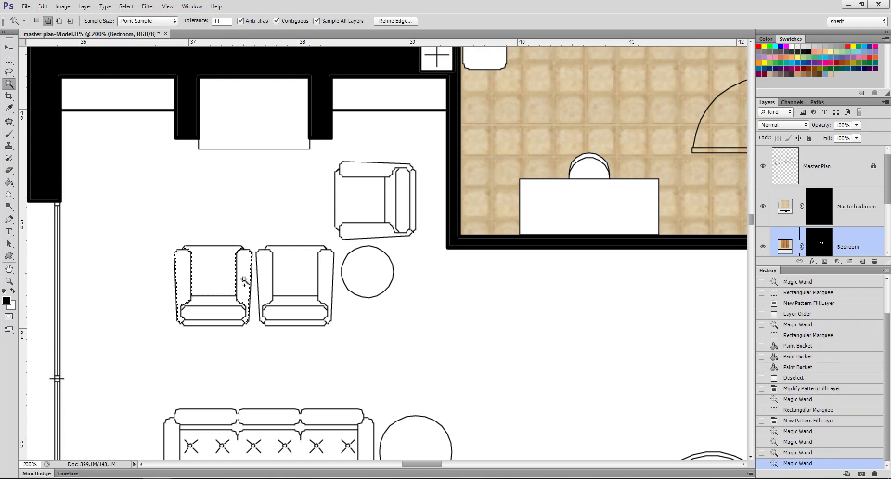
click(216, 303)
click(215, 320)
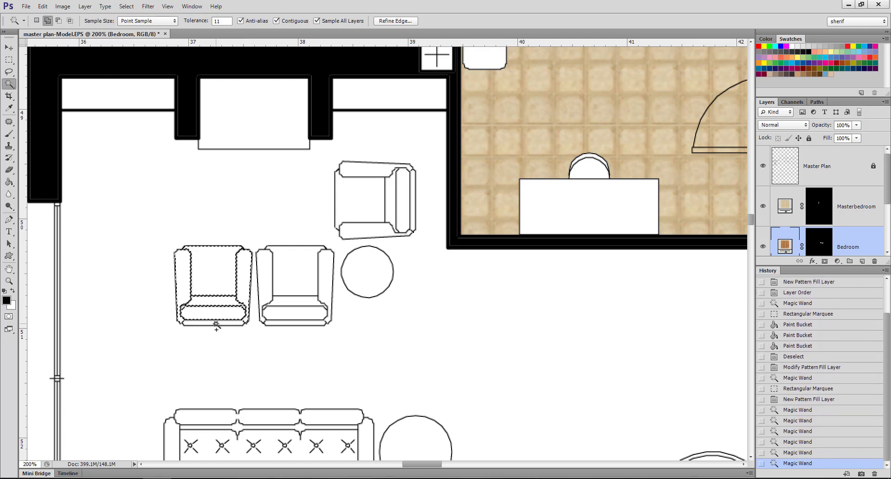
click(216, 323)
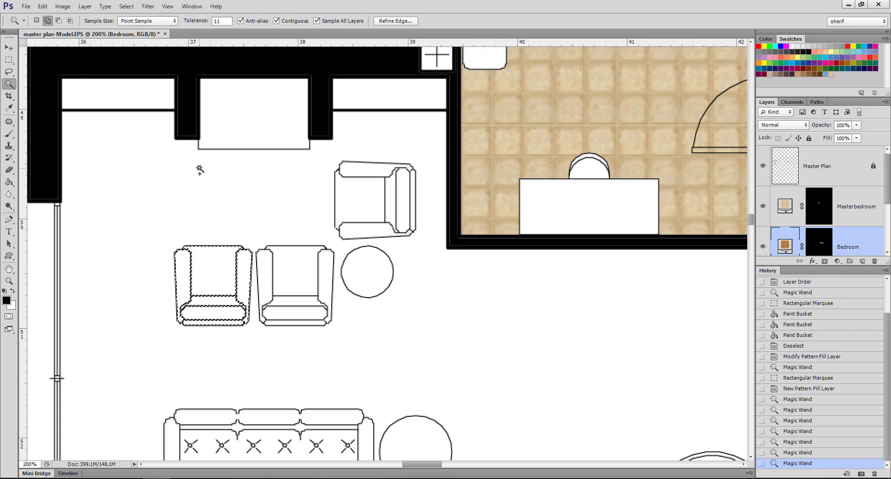
click(84, 6)
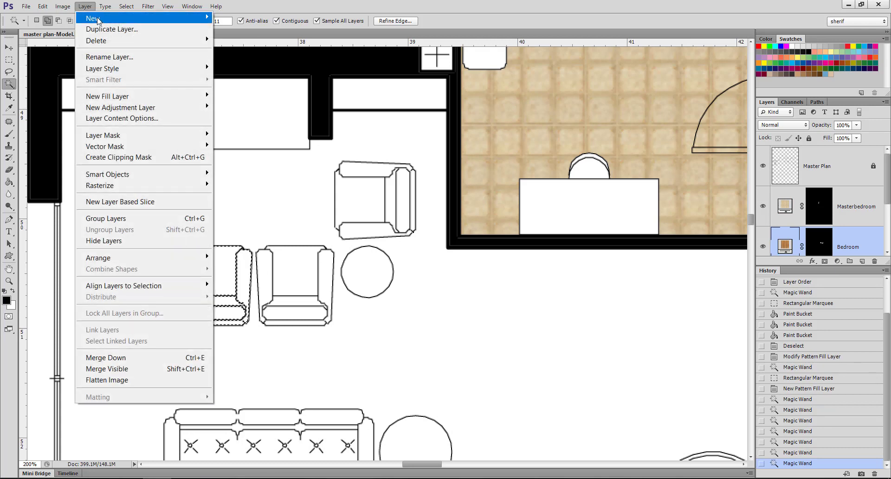
Create an empty 'Chair material' layer and move it above Master Plan at the top of the stack
mouse_move(93, 18)
click(230, 19)
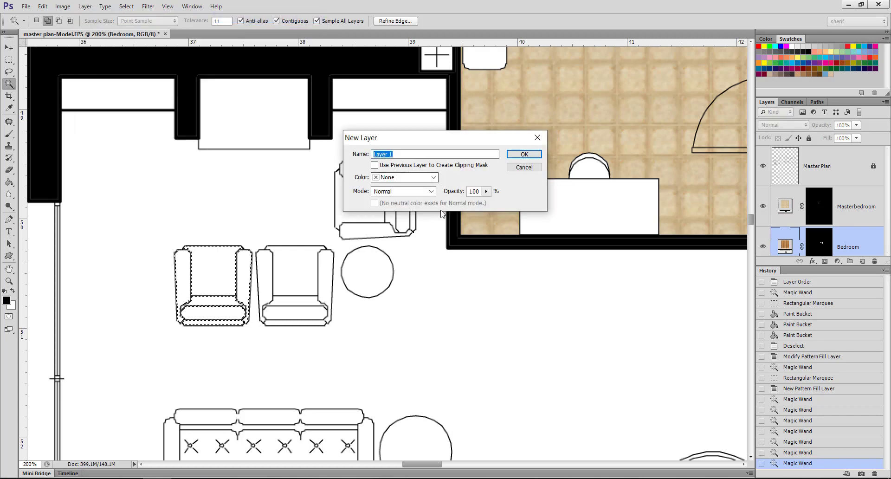
text(Chair materia)
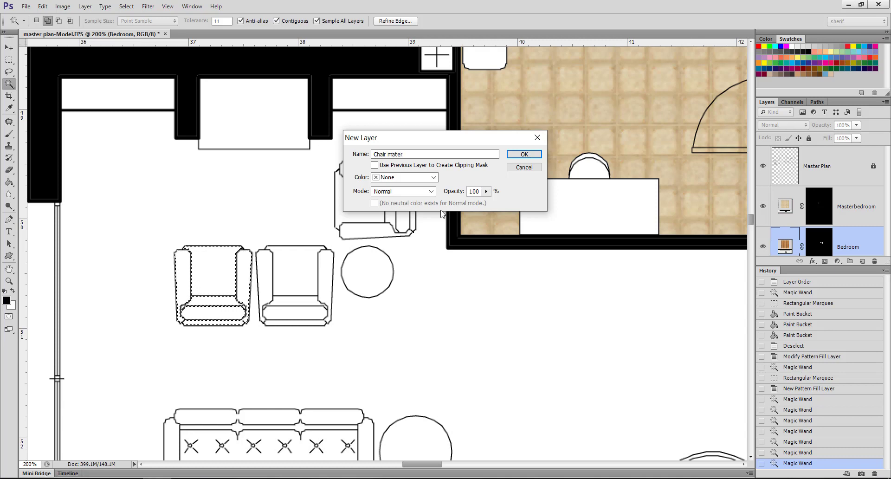
text(l)
click(524, 154)
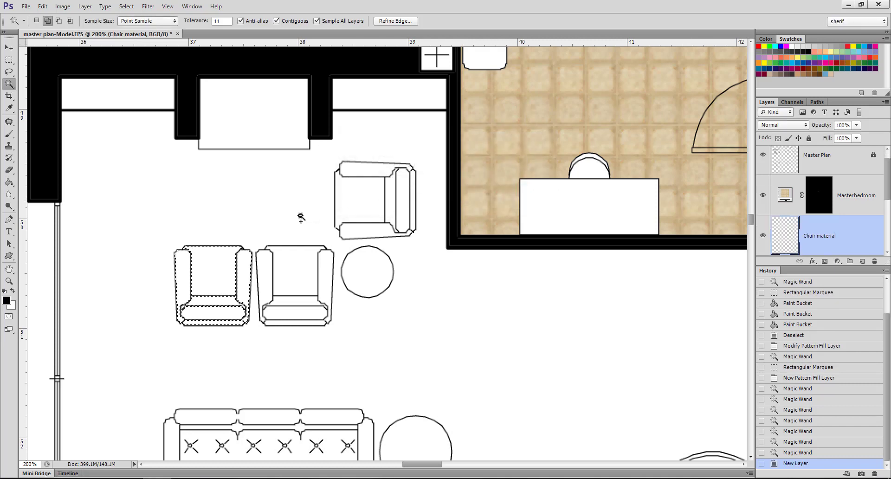
mouse_move(808, 242)
mouse_down()
mouse_move(836, 153)
mouse_move(834, 221)
mouse_up()
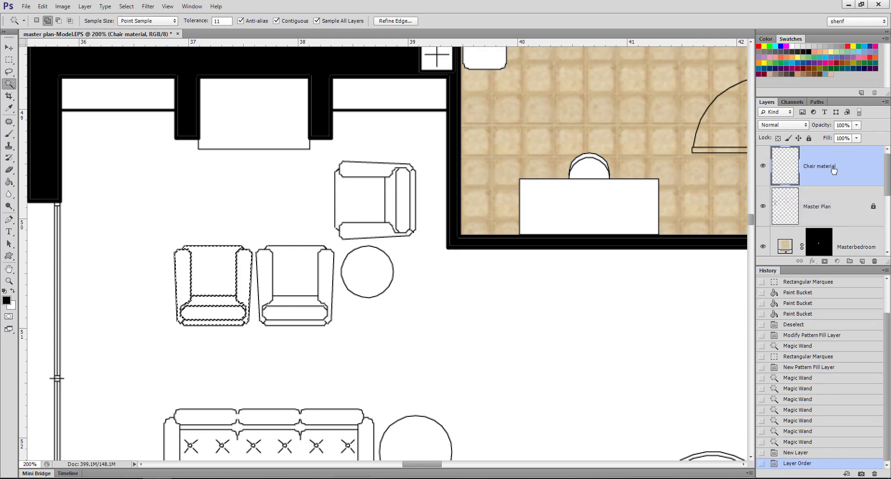
click(6, 300)
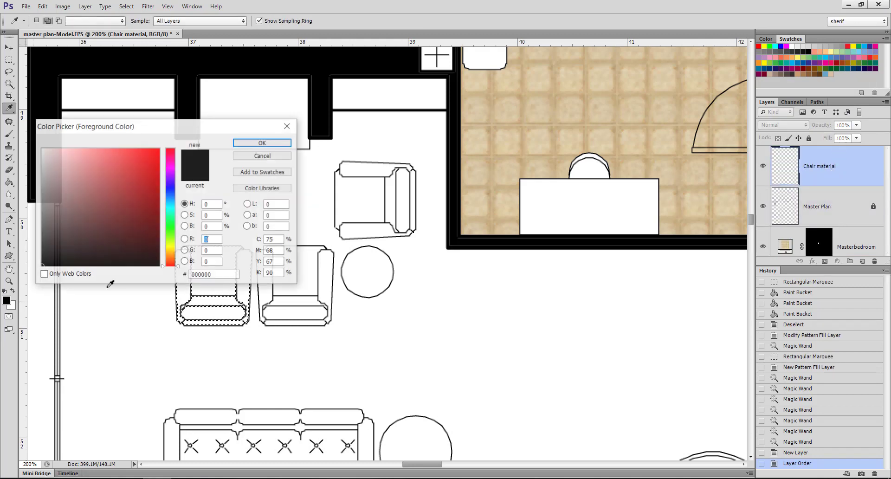
Set the foreground colour to the tan sampled from the floor tiles
click(533, 108)
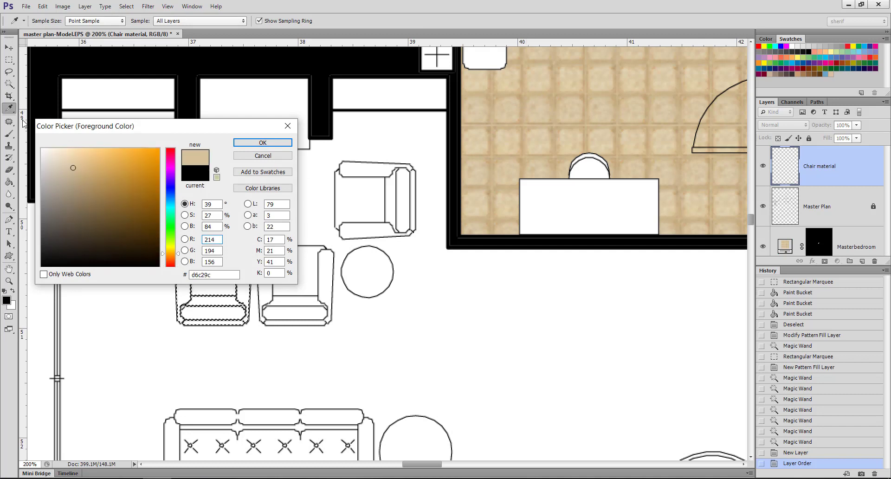
click(258, 144)
click(258, 144)
key(w)
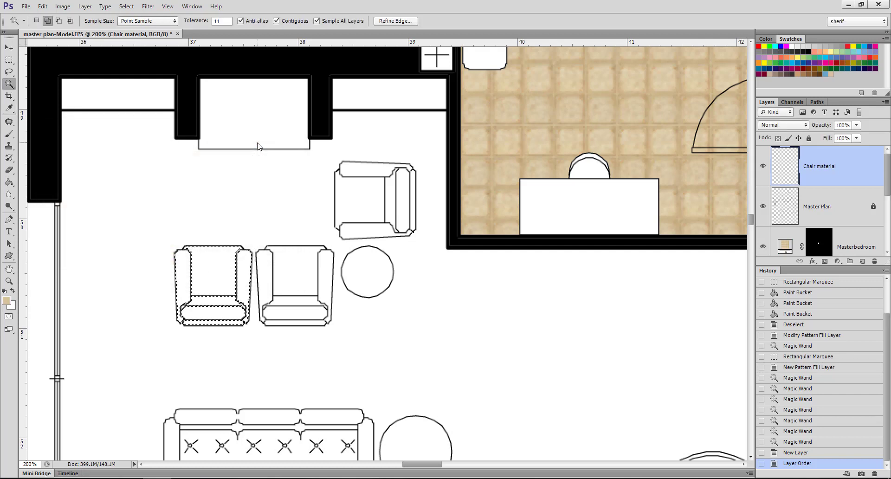
click(9, 182)
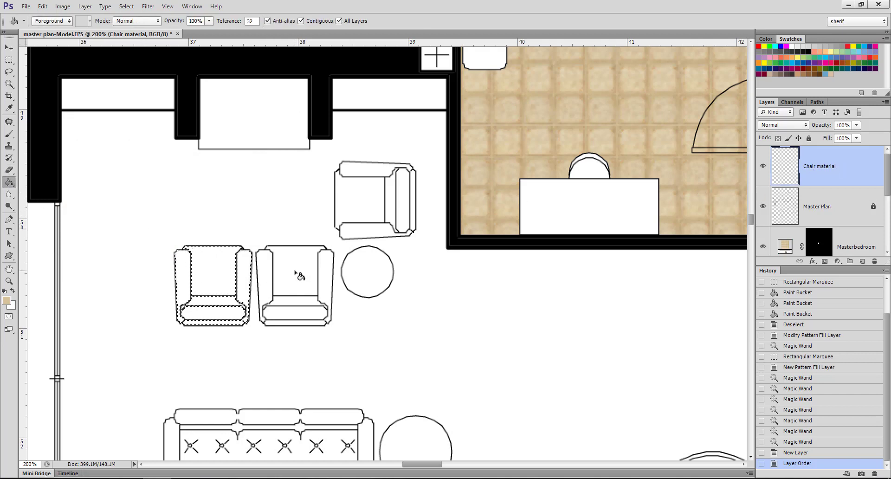
Paint Bucket the selected left armchair tan, then deselect it
click(184, 276)
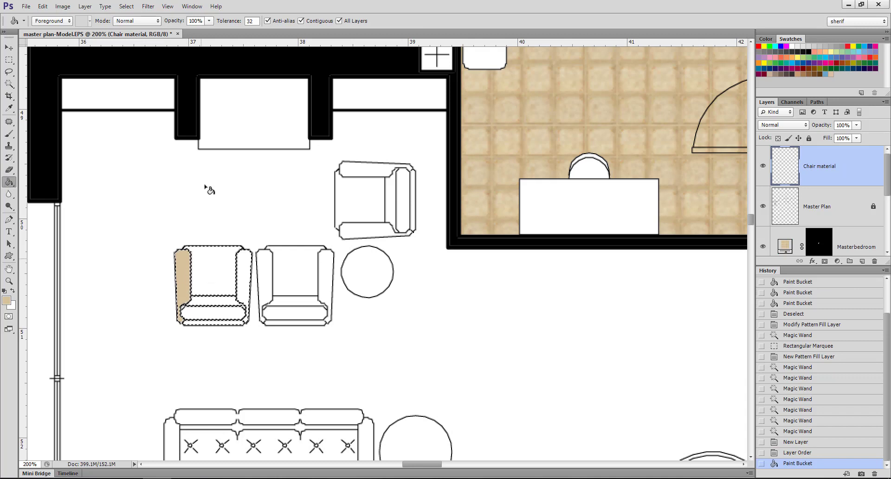
click(303, 22)
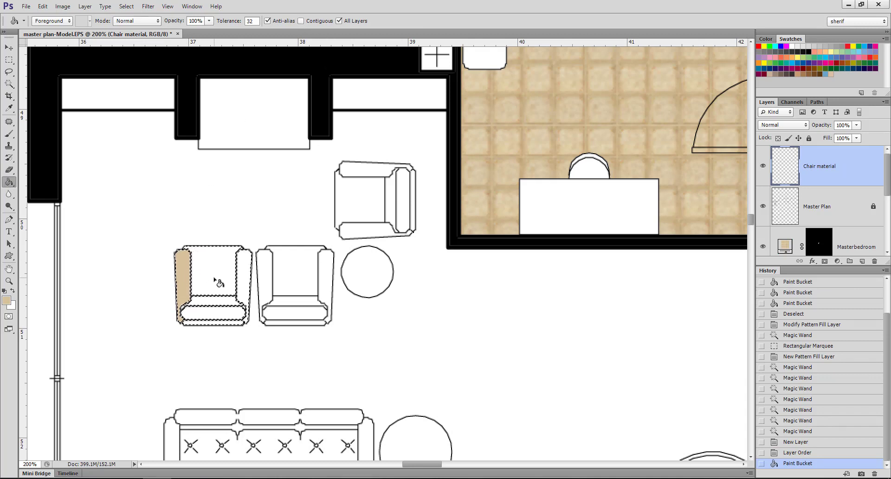
click(216, 280)
key(ctrl+z)
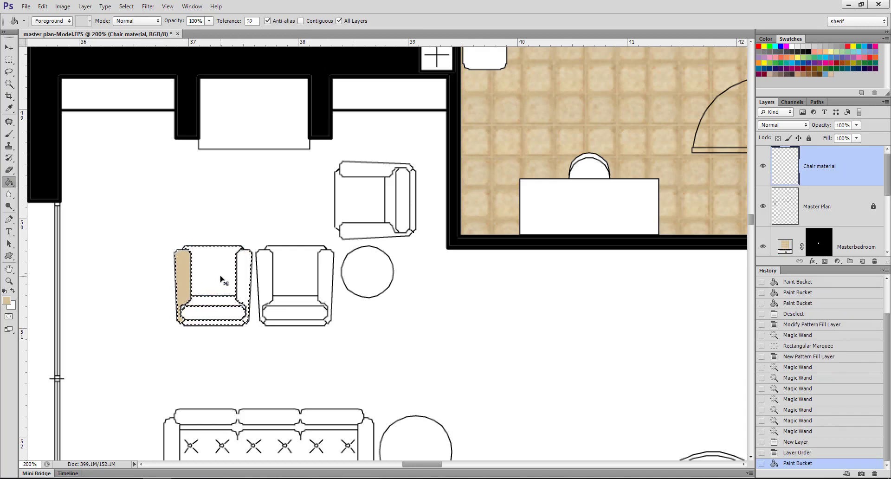
key(ctrl+z)
key(ctrl+z)
key(ctrl+alt+z)
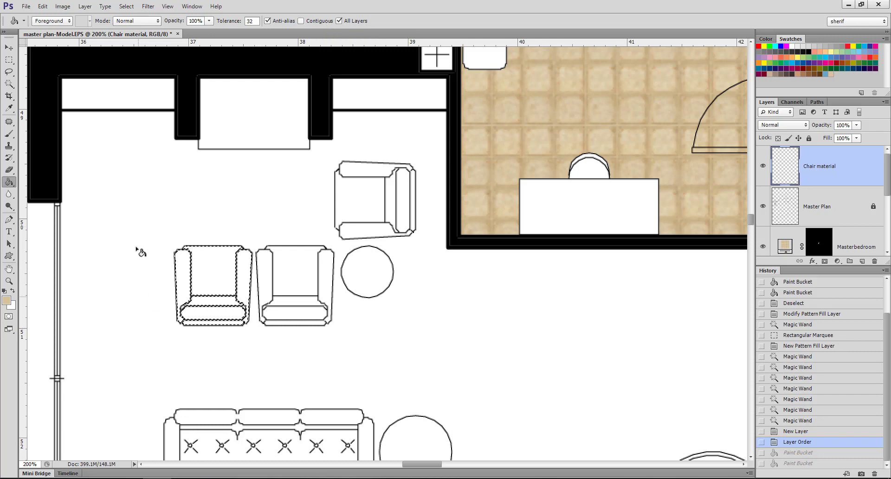
click(214, 277)
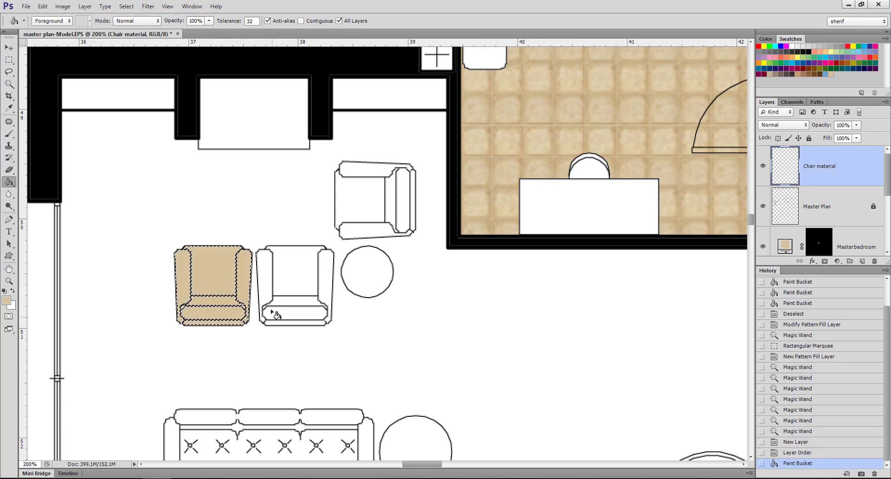
key(ctrl+d)
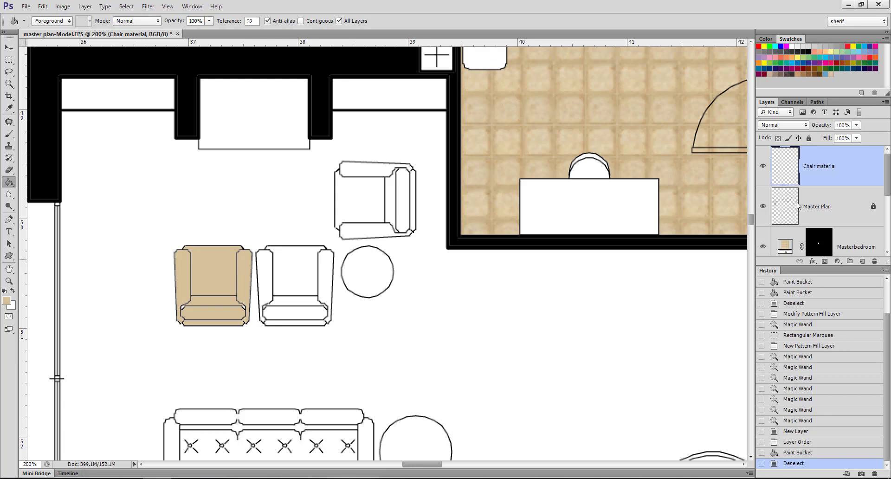
Open the Chair material layer's Layer Style dialog to the Bevel & Emboss settings
right_click(840, 170)
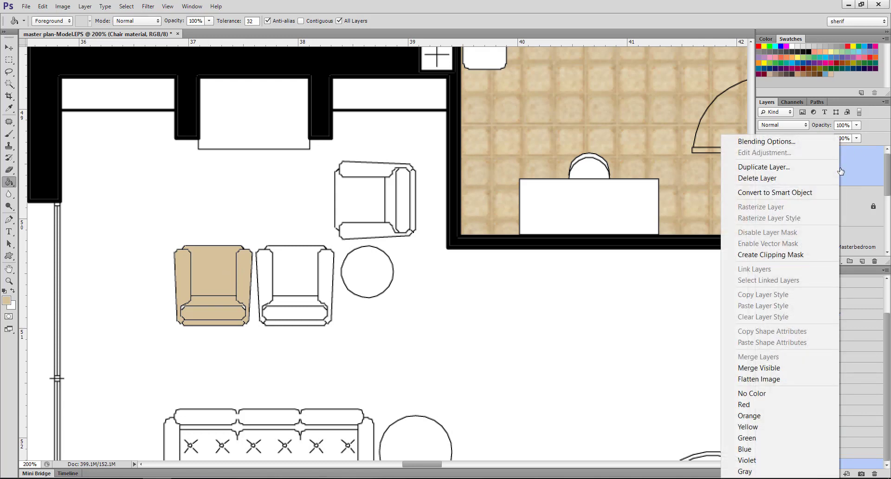
click(792, 146)
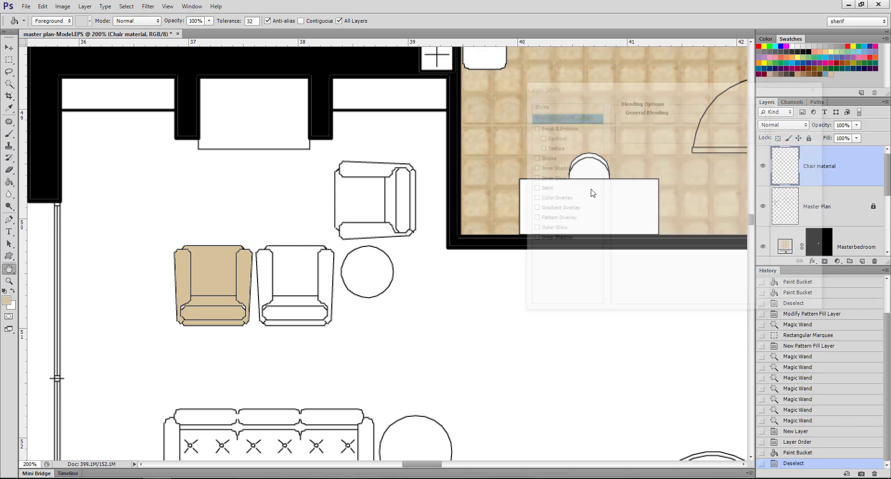
drag(597, 93, 539, 147)
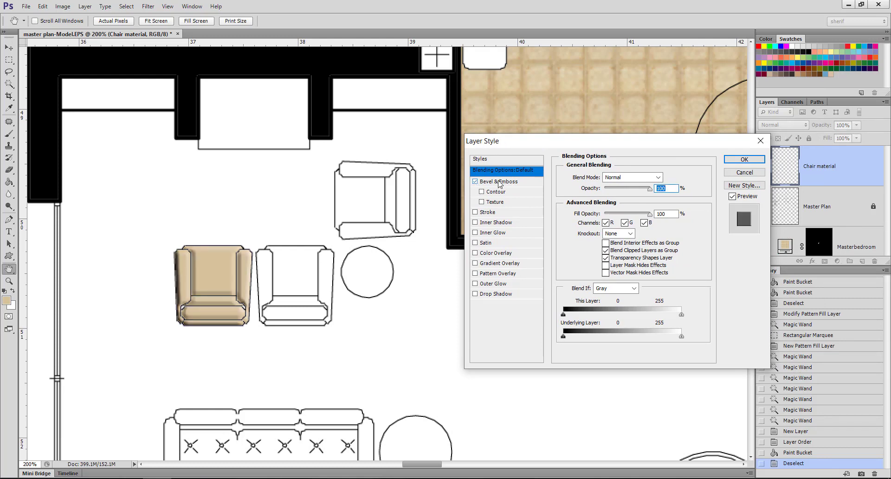
click(475, 182)
click(476, 181)
click(512, 183)
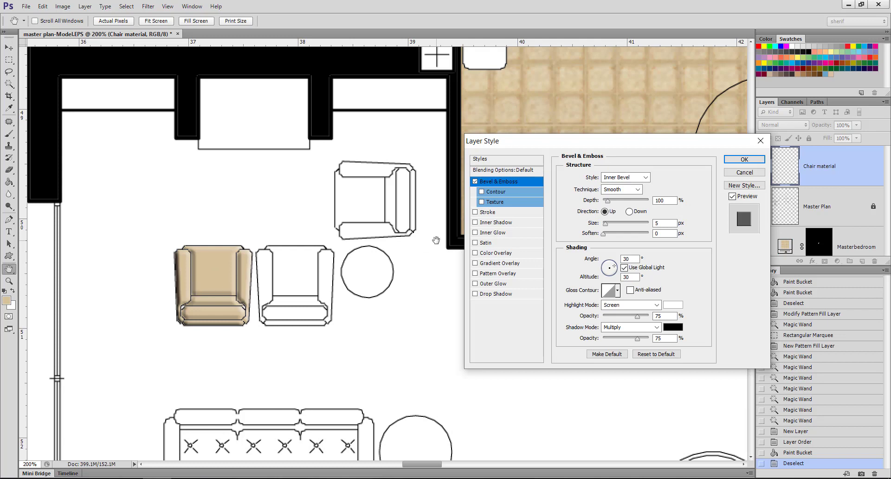
Set the Inner Bevel to 154% depth, 5 px size, 4 px soften, 45° angle, and apply it
mouse_move(607, 200)
mouse_down()
mouse_move(618, 201)
mouse_move(612, 207)
mouse_up()
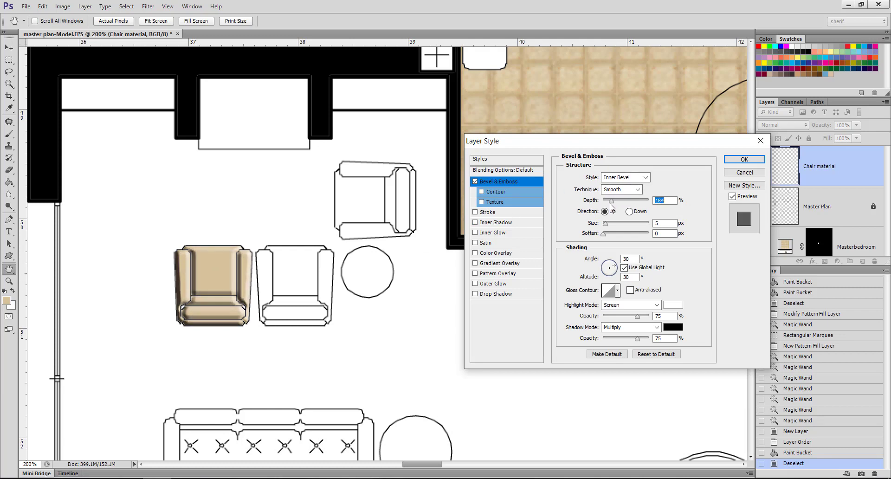
click(629, 212)
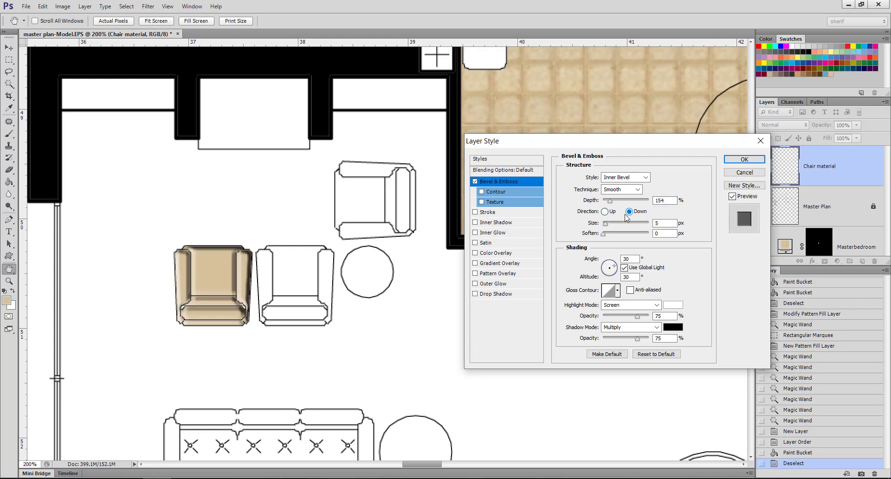
click(609, 212)
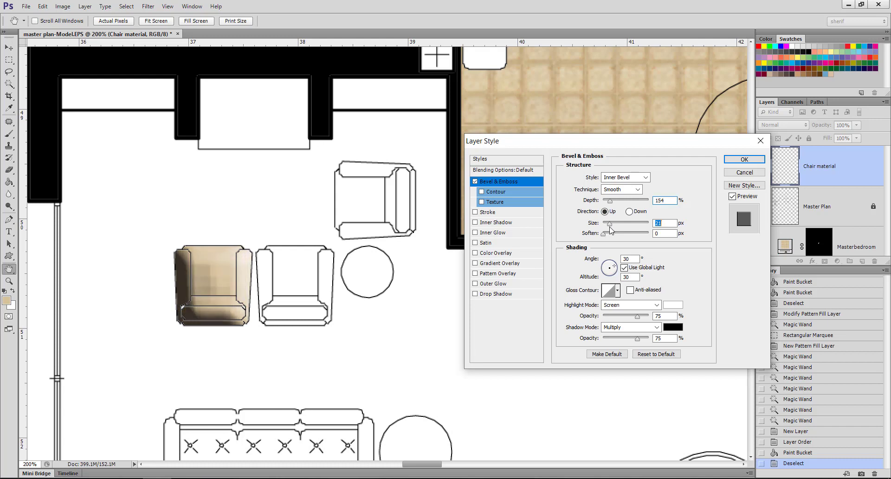
drag(607, 226, 605, 226)
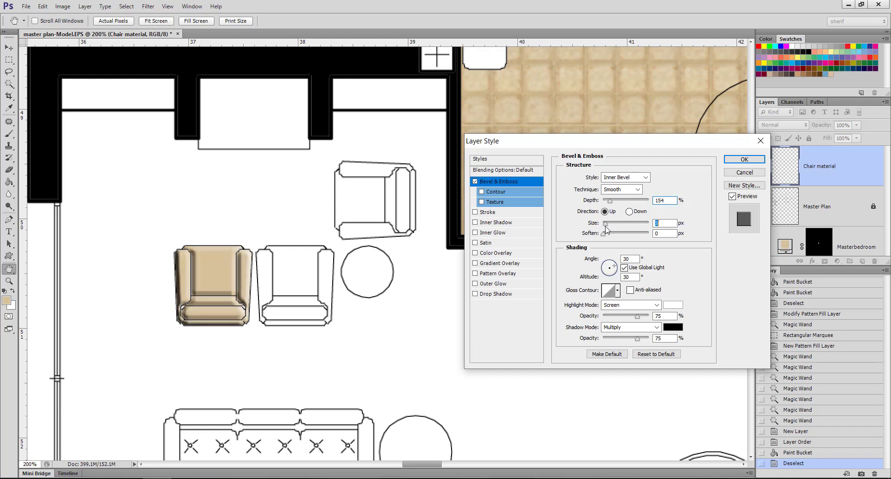
drag(604, 233, 615, 234)
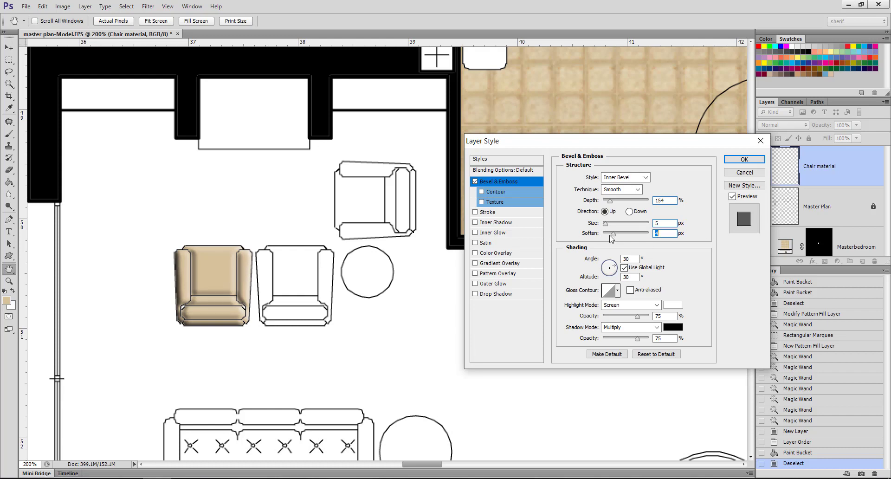
drag(610, 238, 614, 238)
text(45)
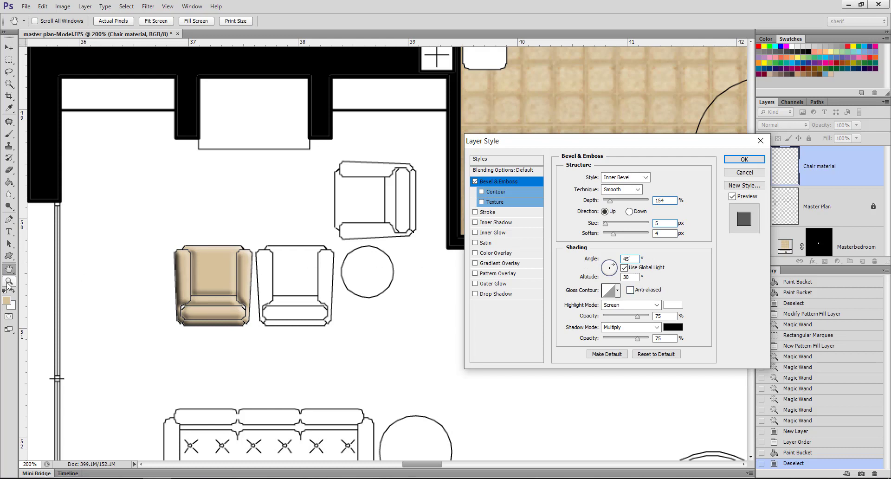
click(744, 159)
key(g)
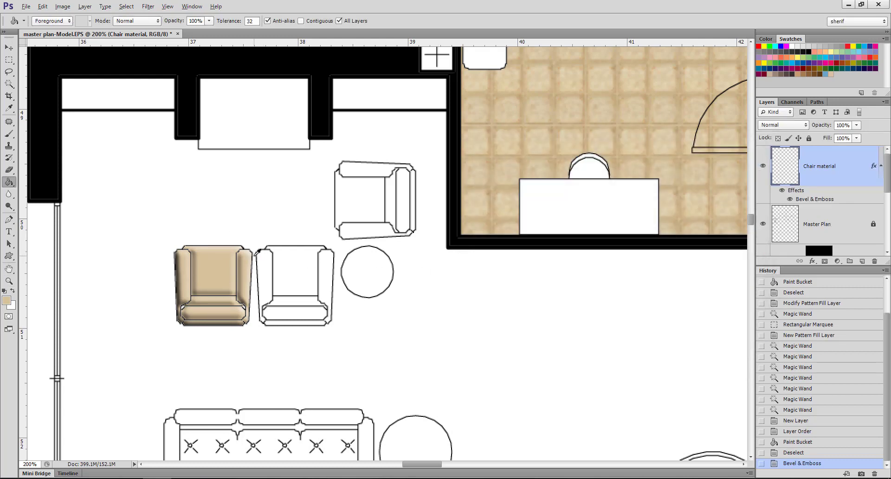
click(9, 281)
alt+click(374, 279)
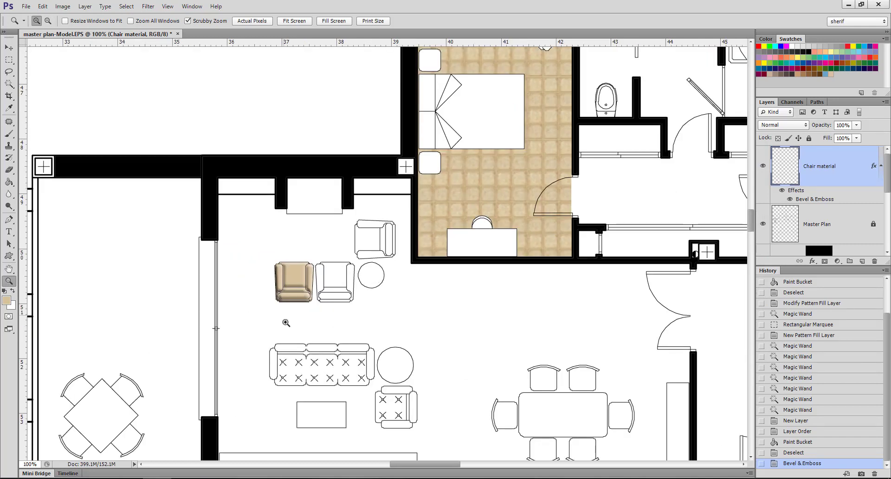
scroll(322, 264, down, 2)
scroll(293, 240, down, 2)
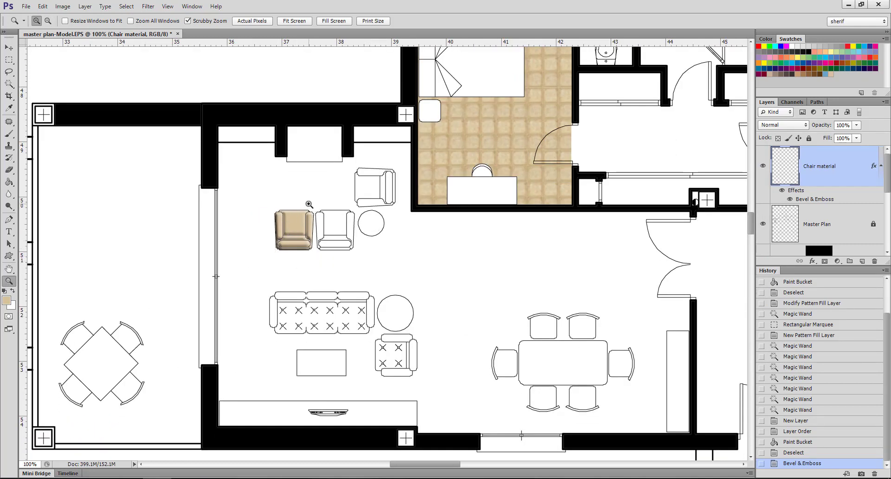
click(782, 190)
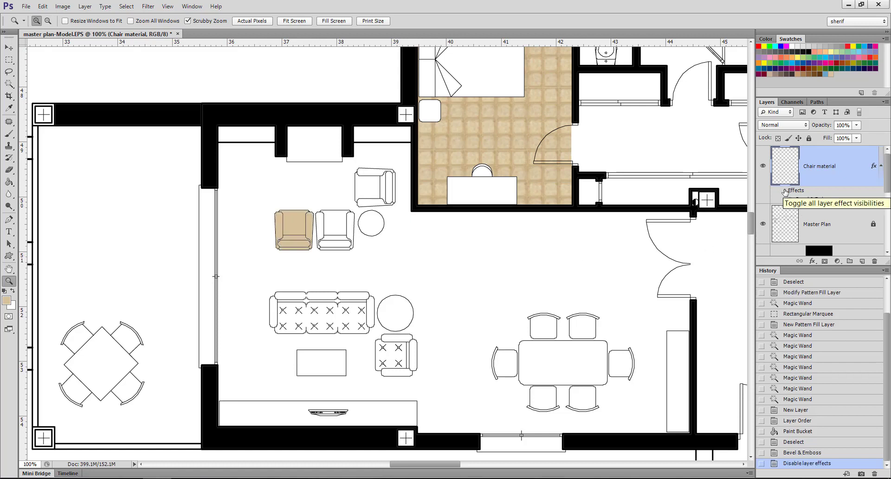
click(782, 190)
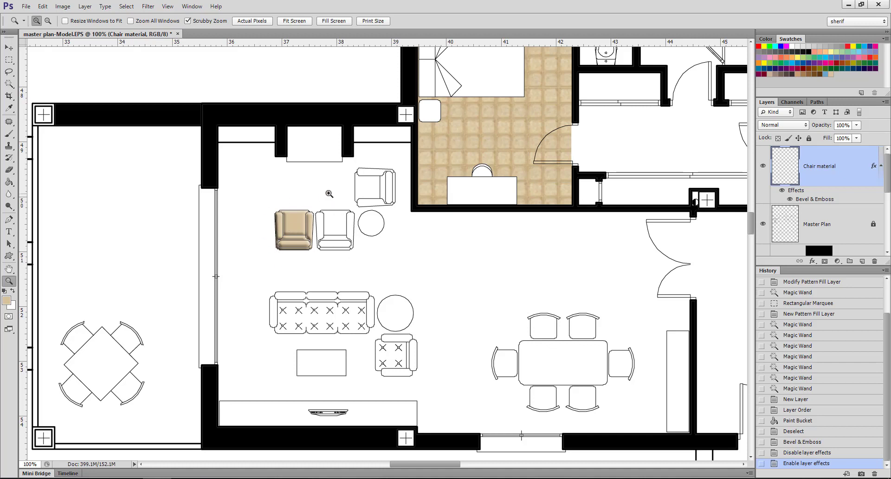
key(alt)
alt+click(466, 261)
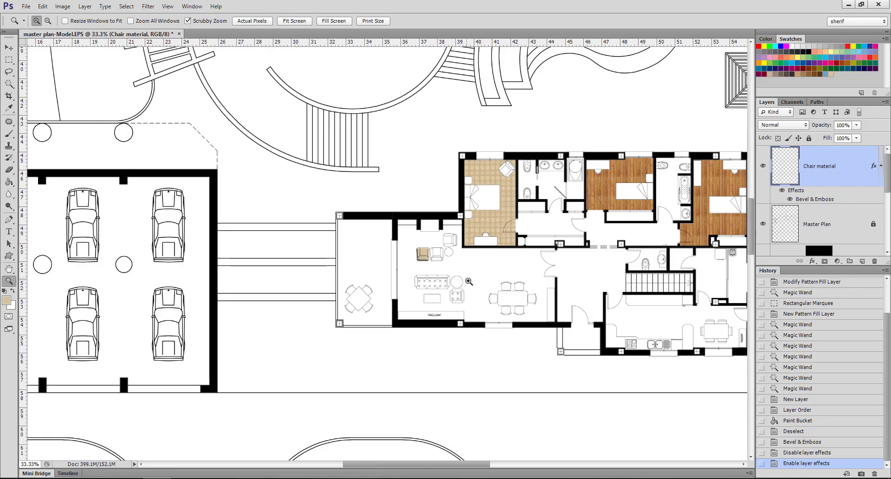
alt+click(469, 276)
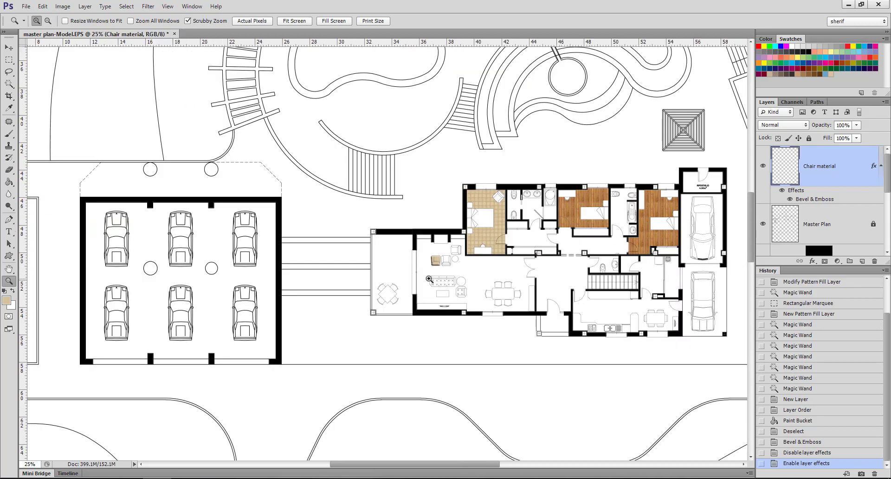
click(444, 265)
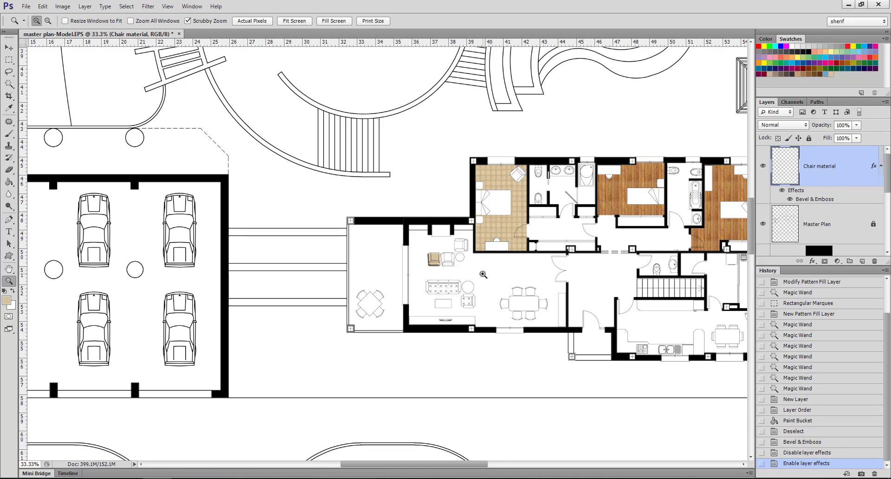
click(792, 199)
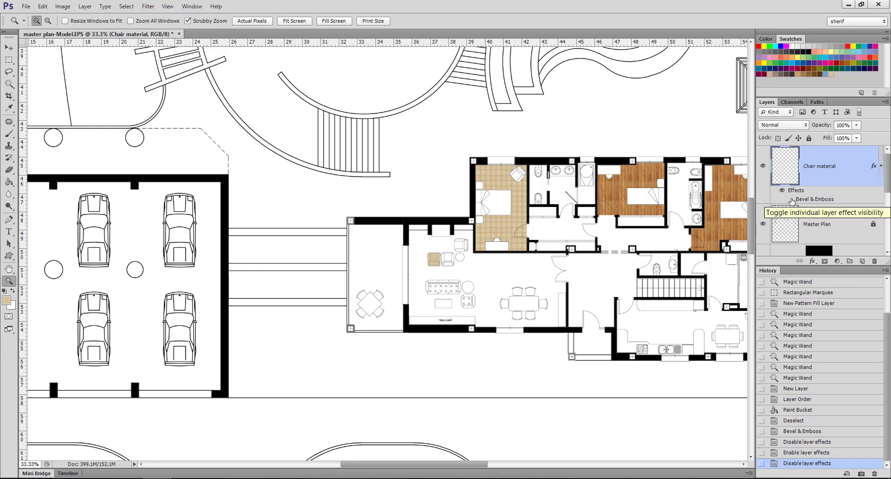
click(792, 200)
alt+click(482, 273)
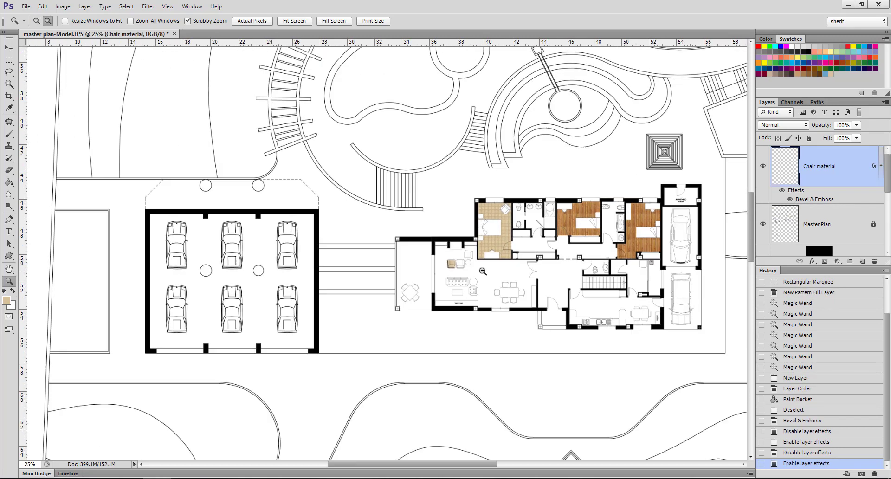
click(462, 280)
alt+click(408, 293)
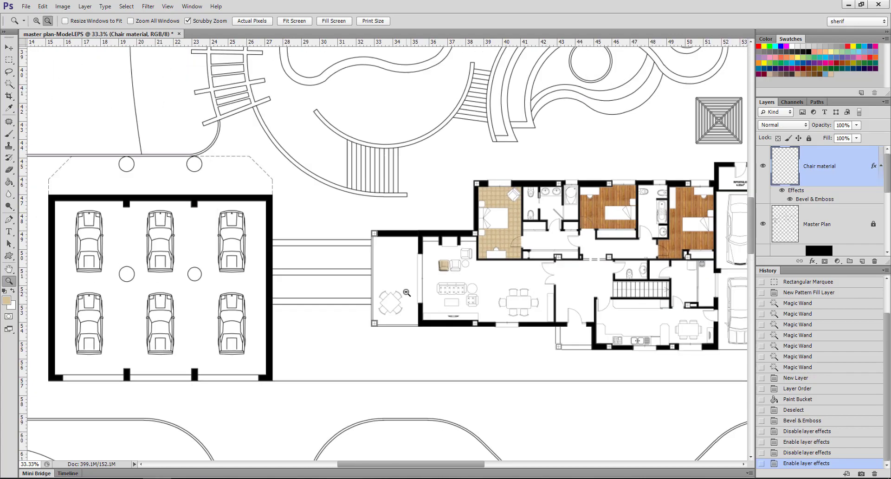
alt+click(417, 289)
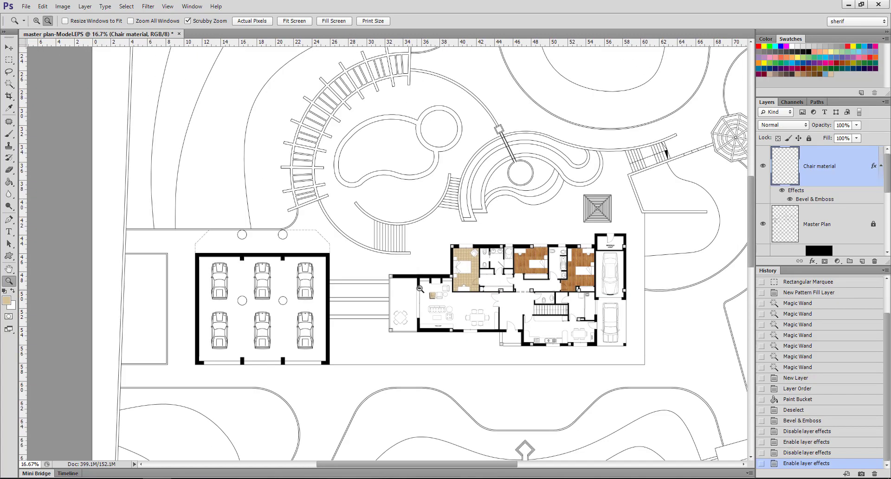
alt+click(420, 287)
alt+click(424, 284)
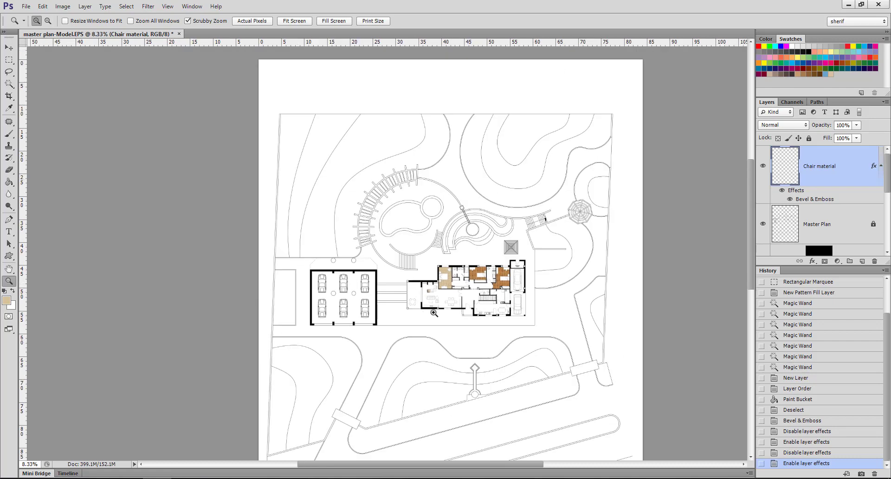
click(436, 313)
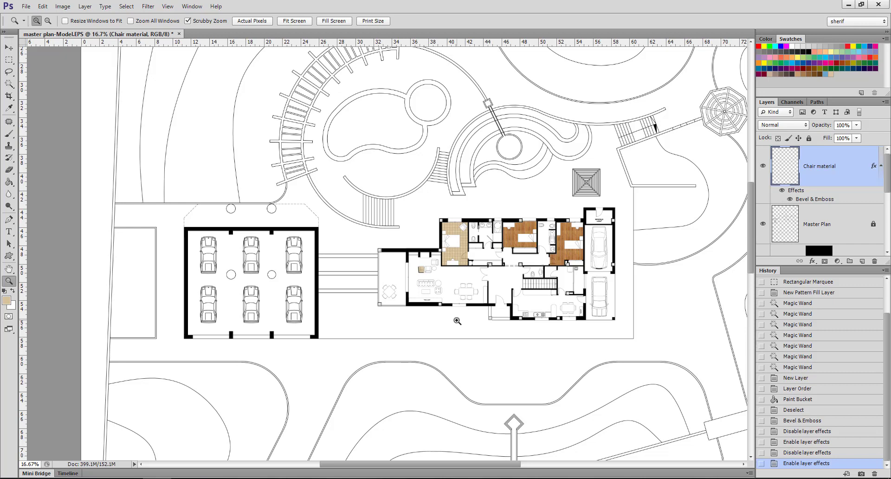
scroll(412, 193, up, 2)
click(322, 128)
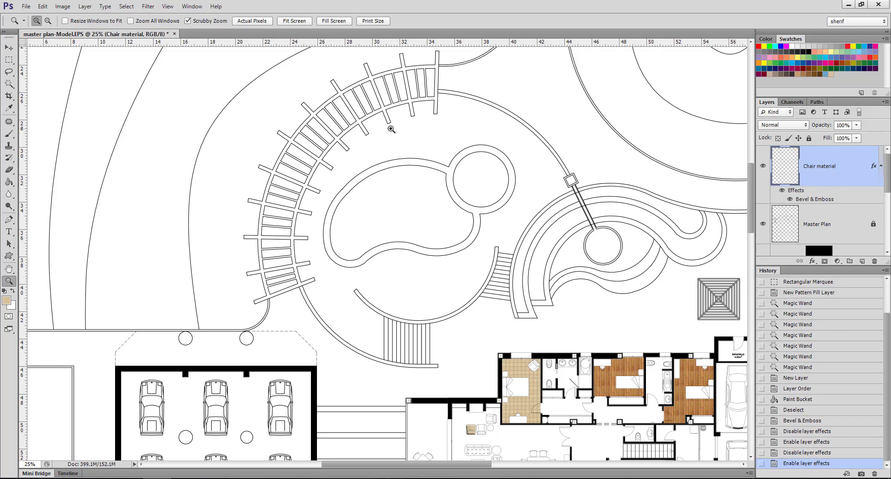
alt+click(458, 234)
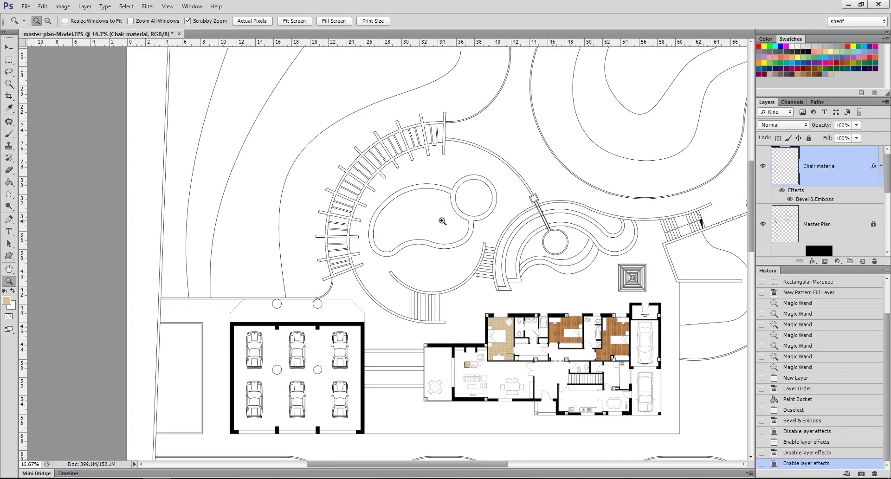
click(442, 222)
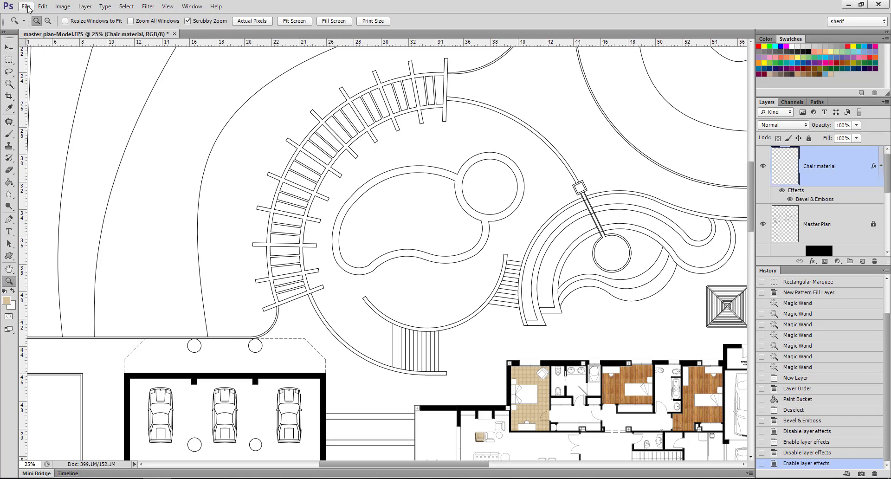
Add a new layer named 'Swimming Pool'
click(85, 6)
click(225, 18)
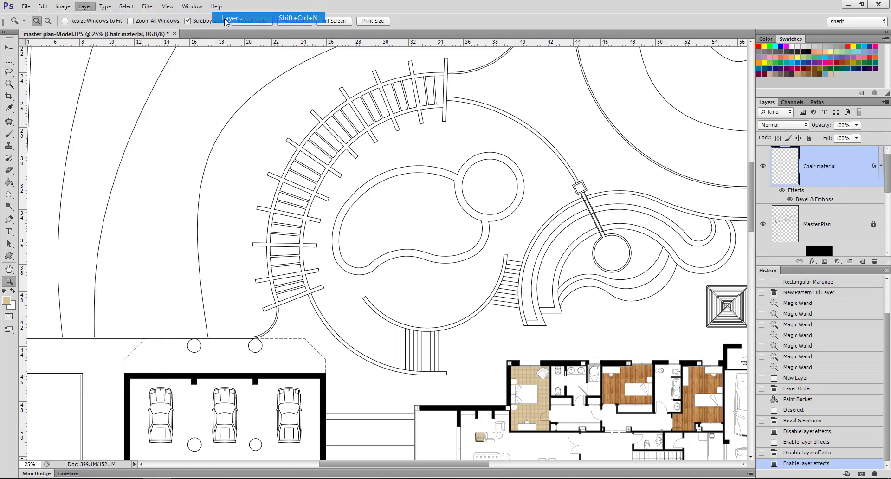
text(Sw)
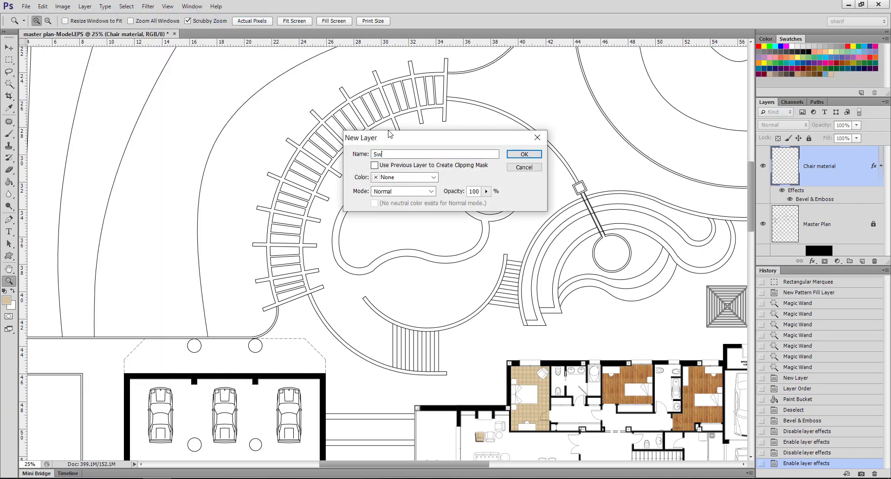
text(immin)
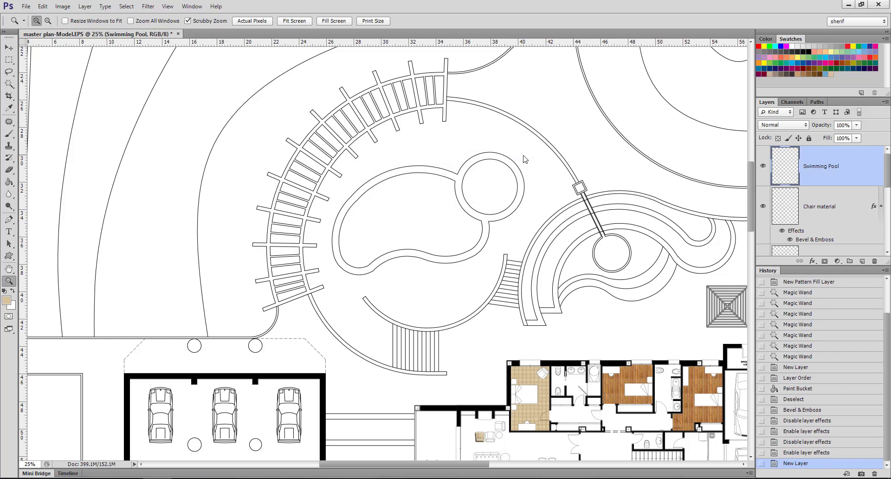
Fill the kidney-shaped pool and the small round pool with contiguous light blue #71b9eb
click(7, 302)
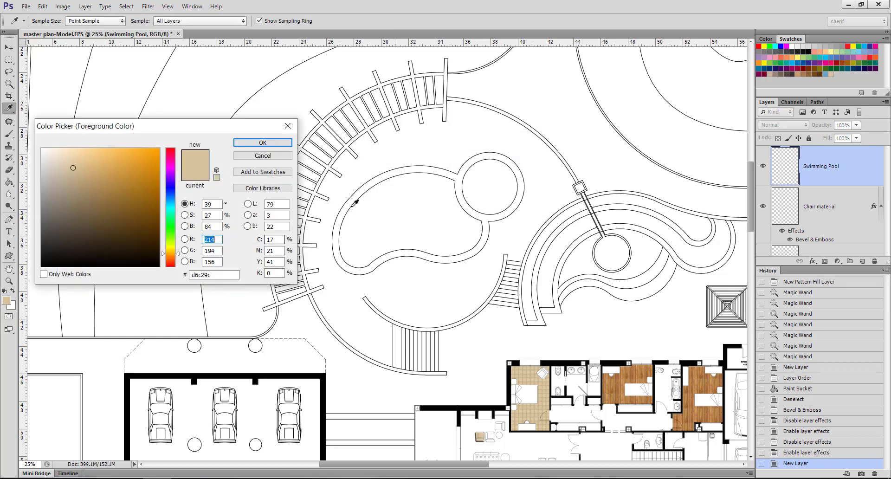
drag(175, 255, 177, 202)
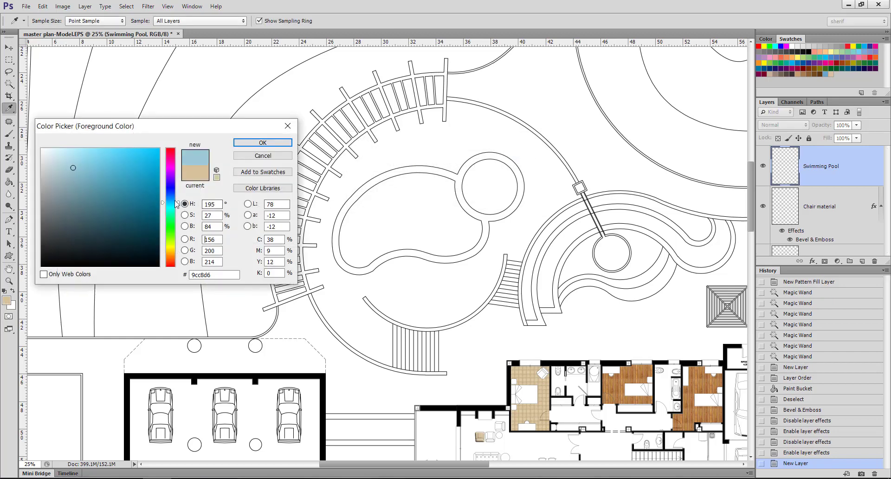
click(102, 158)
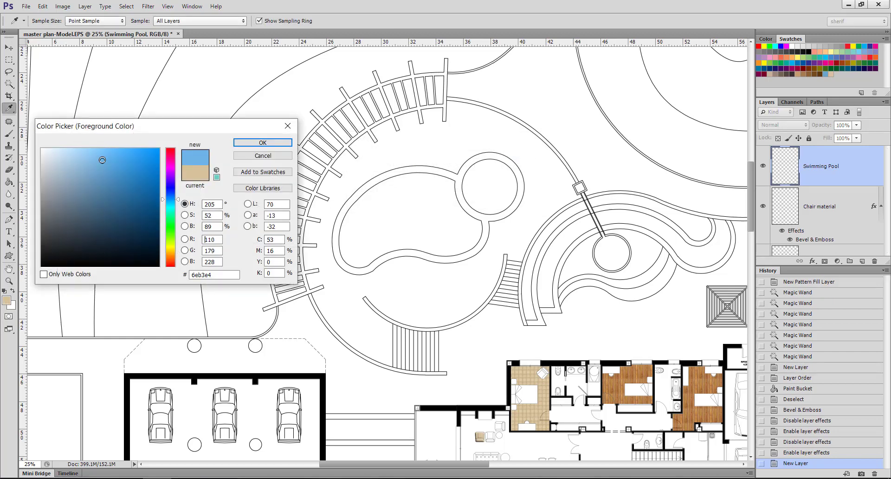
click(258, 145)
key(z)
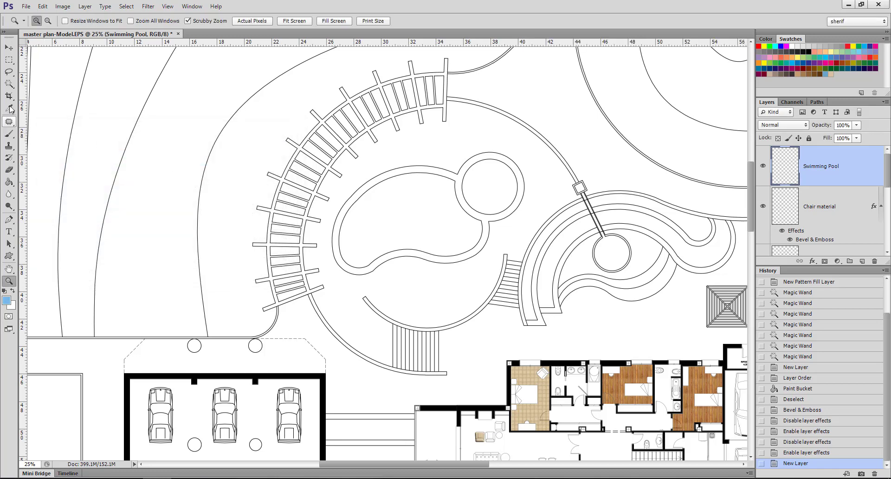
click(9, 182)
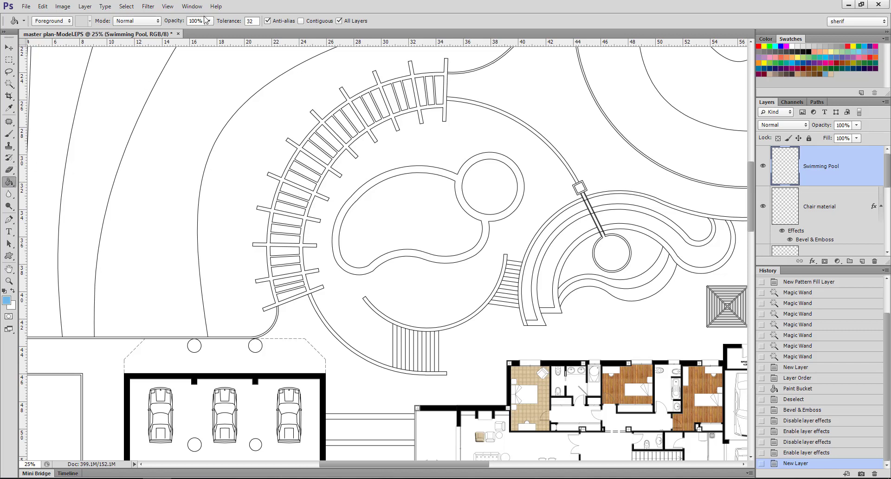
click(301, 20)
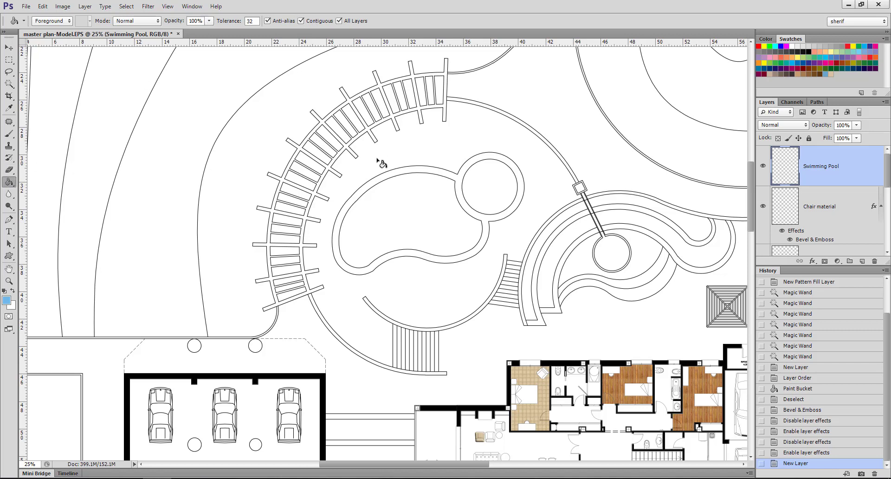
click(395, 212)
click(489, 187)
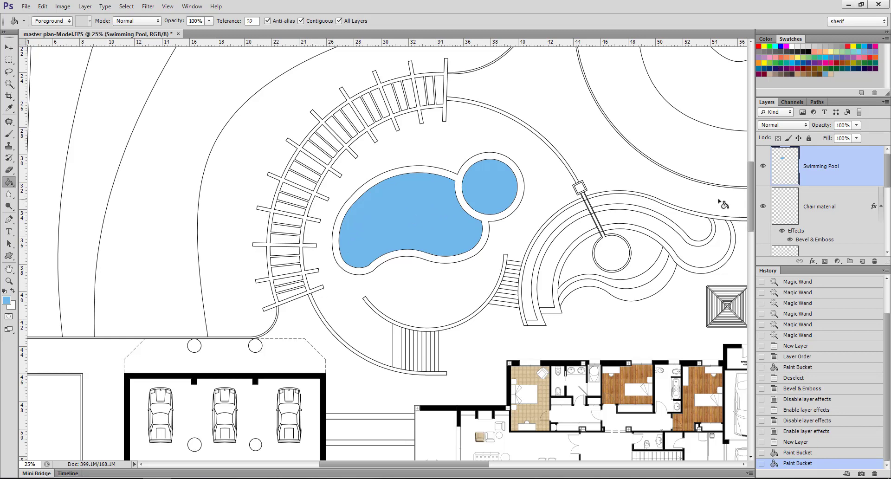
Give the Swimming Pool layer an Inner Shadow with 50 px distance and 23% choke
right_click(837, 177)
click(789, 142)
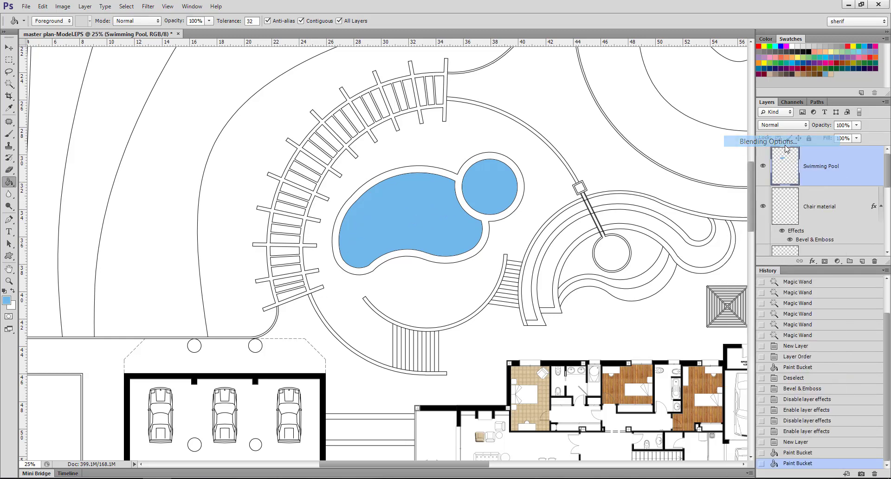
drag(525, 143, 609, 124)
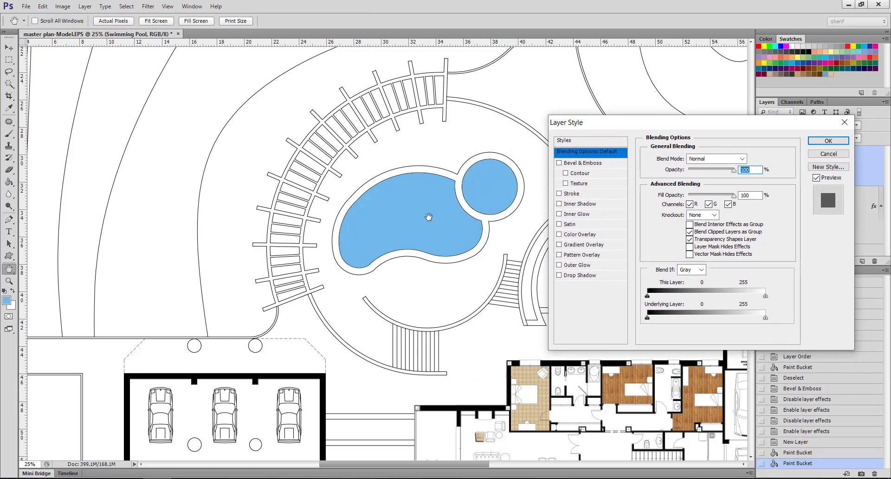
click(559, 204)
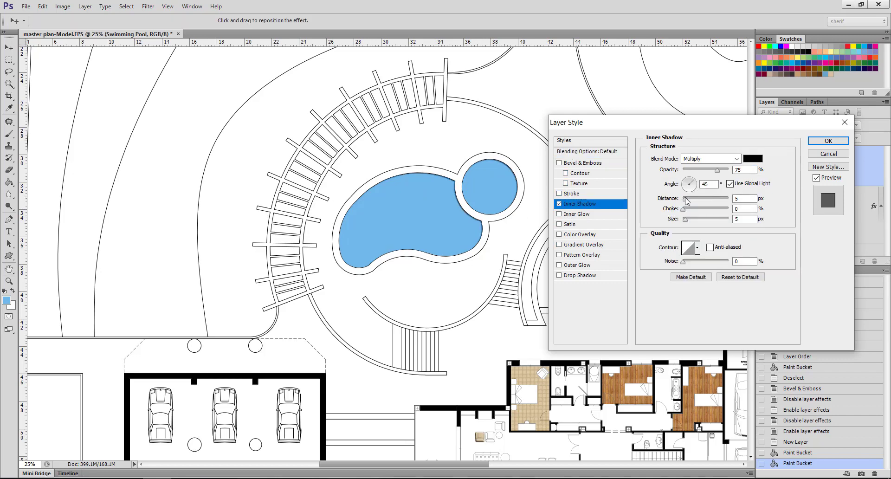
drag(686, 200, 707, 199)
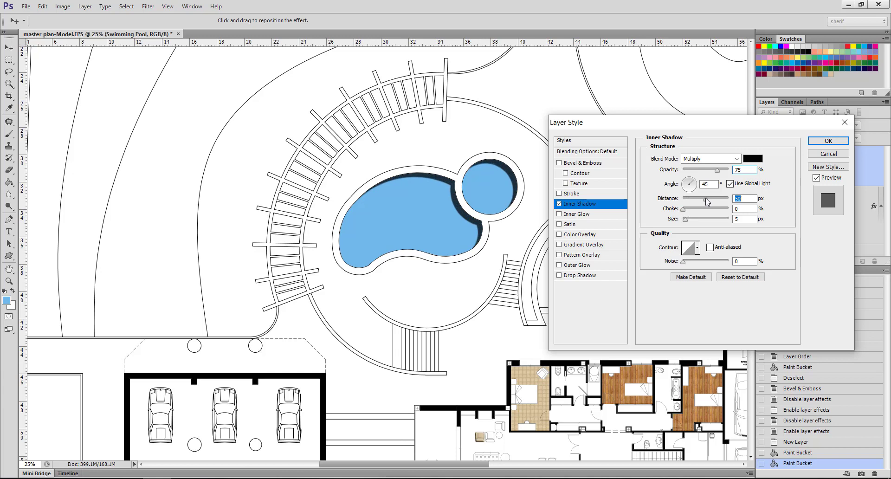
mouse_move(683, 210)
mouse_down()
mouse_move(699, 215)
mouse_move(693, 225)
mouse_up()
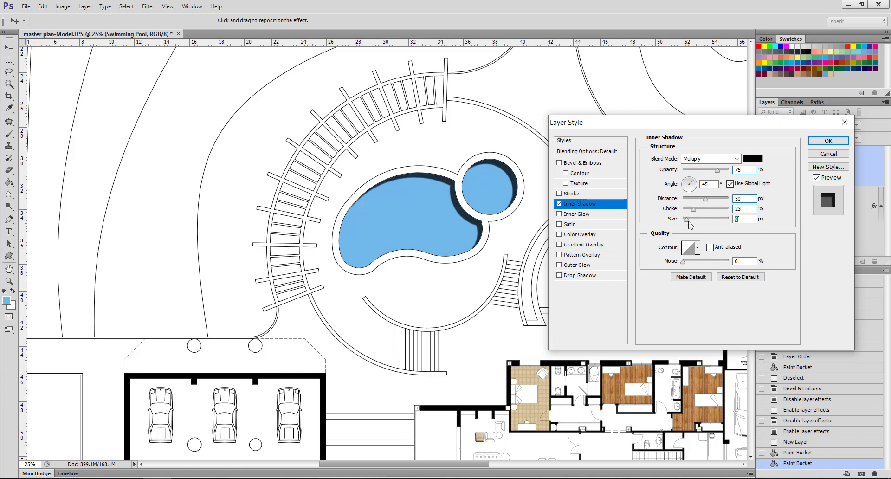
click(811, 141)
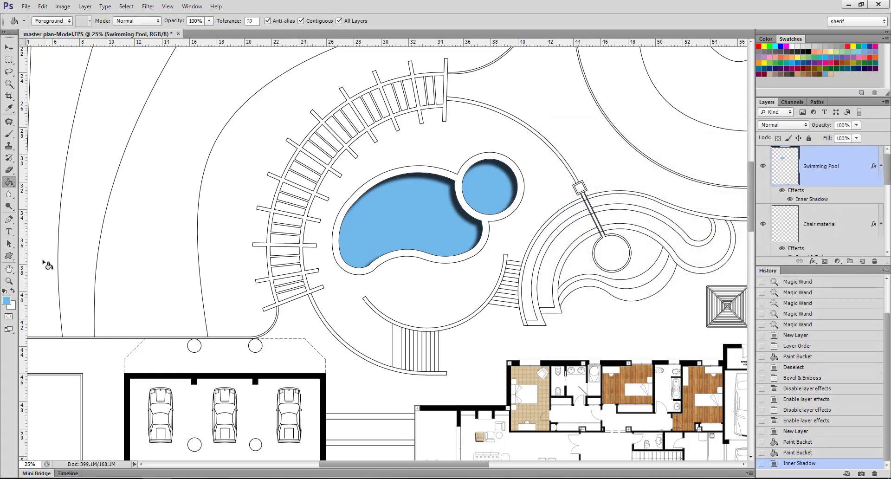
click(9, 281)
alt+click(361, 250)
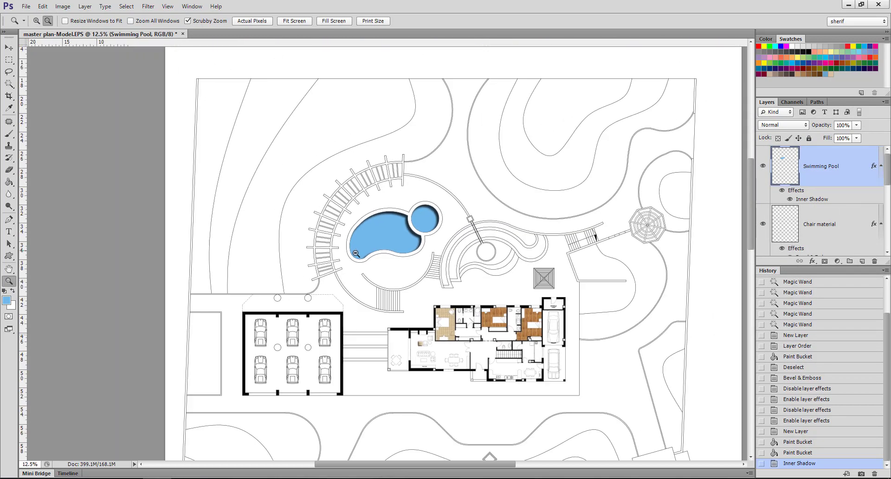
scroll(365, 159, down, 1)
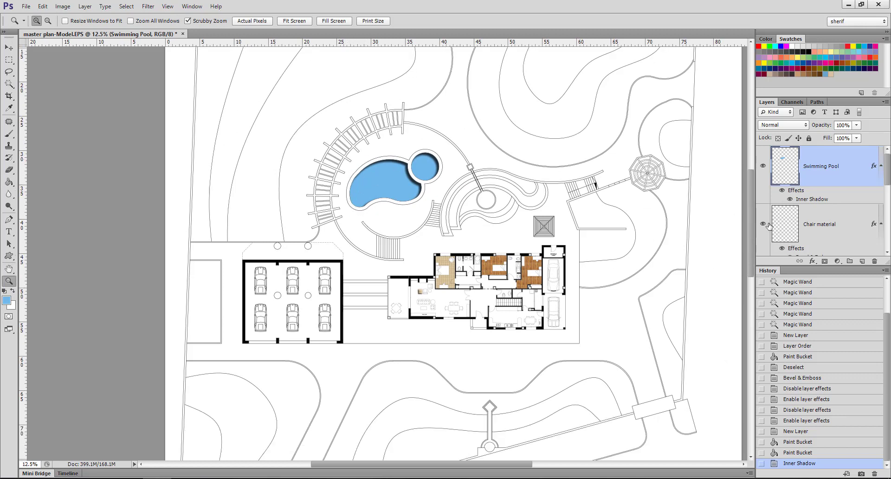
click(782, 191)
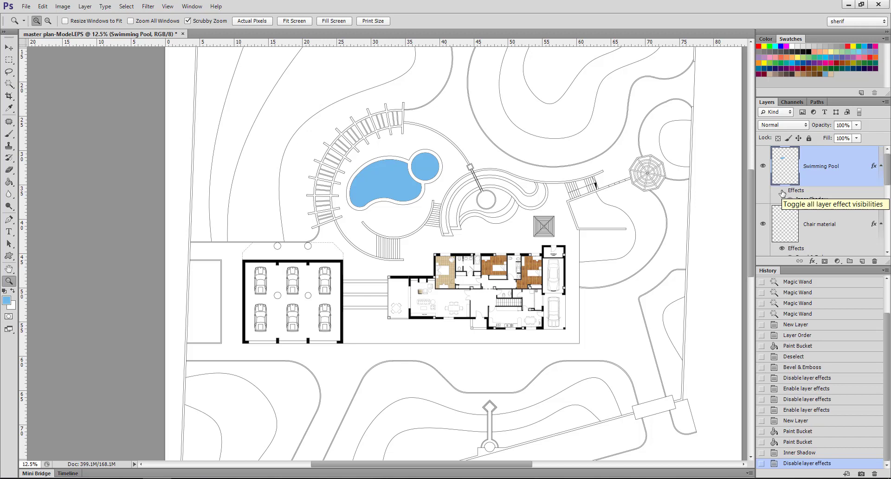
click(782, 191)
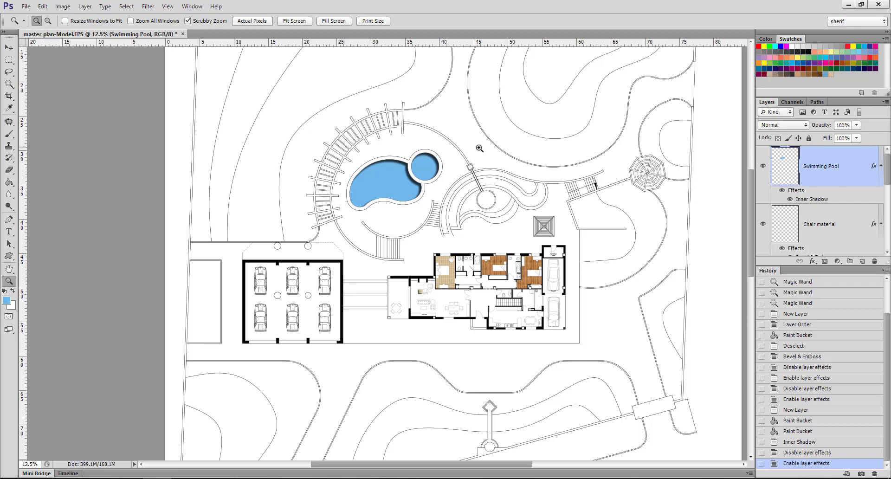
click(403, 147)
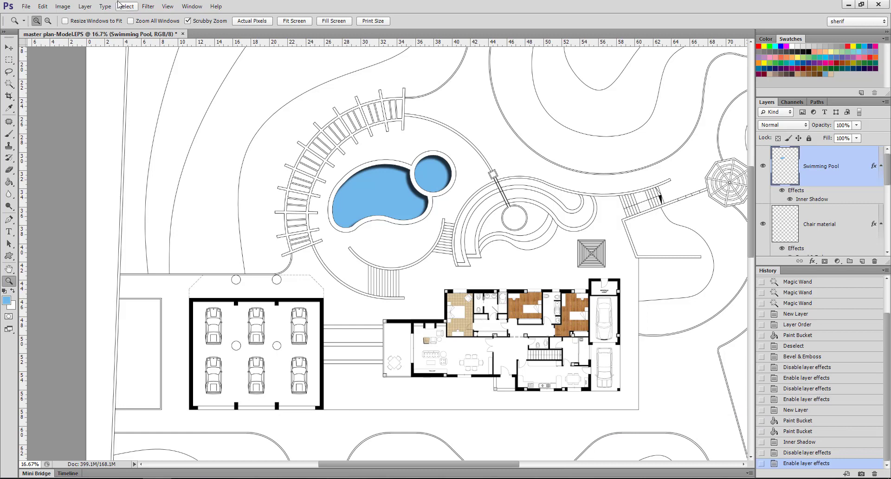
Add a new layer named 'Bergola'
click(85, 6)
click(241, 17)
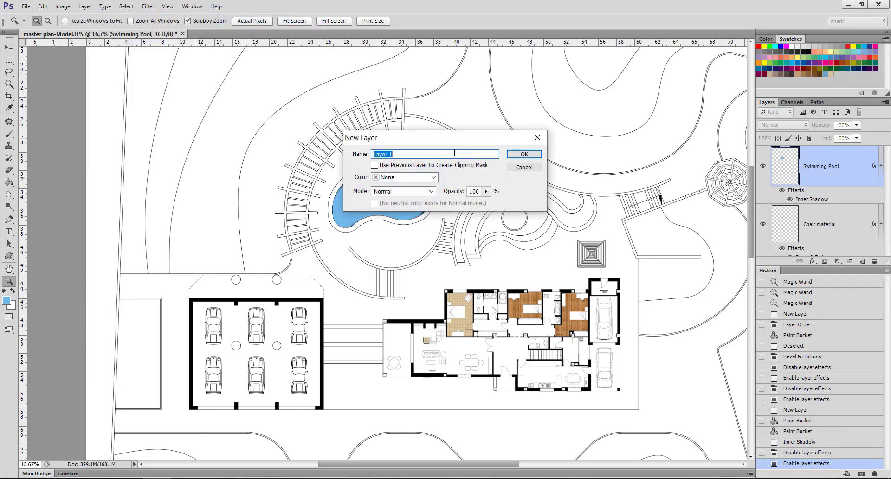
text(Bergola)
click(519, 155)
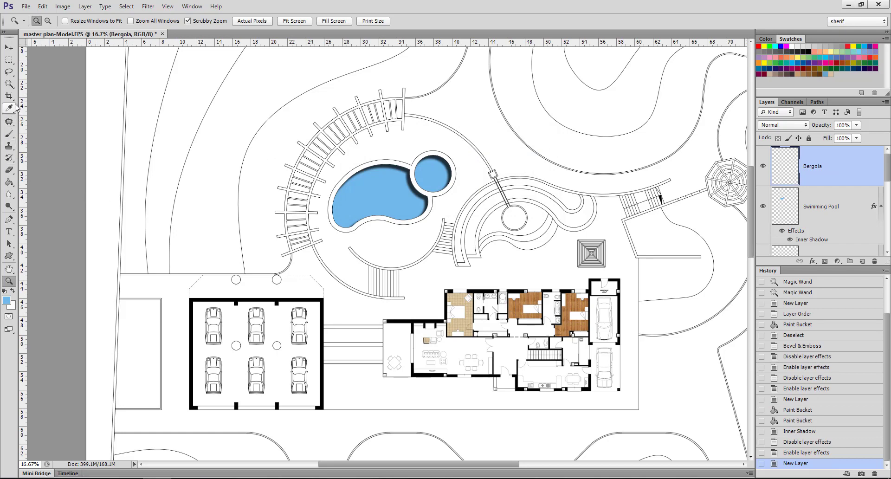
Pick a medium brown (#885f32) and Paint Bucket the curved pergola slats
click(9, 181)
click(6, 301)
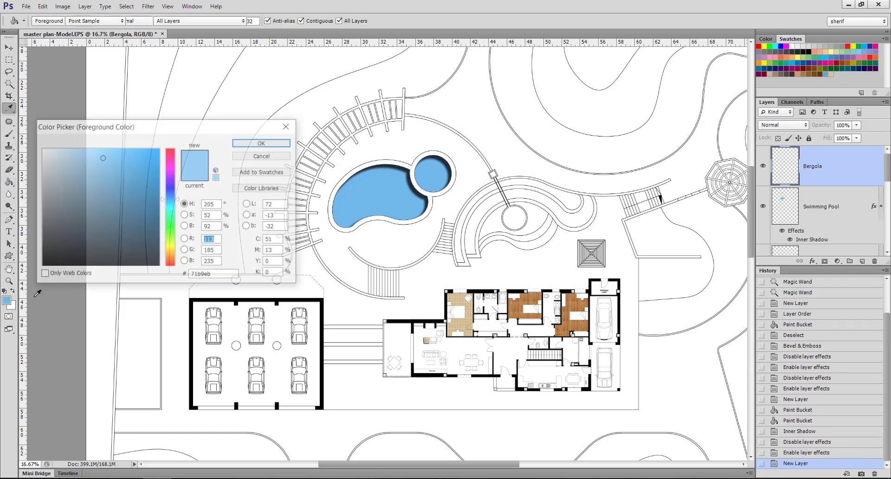
click(175, 240)
drag(175, 245, 175, 254)
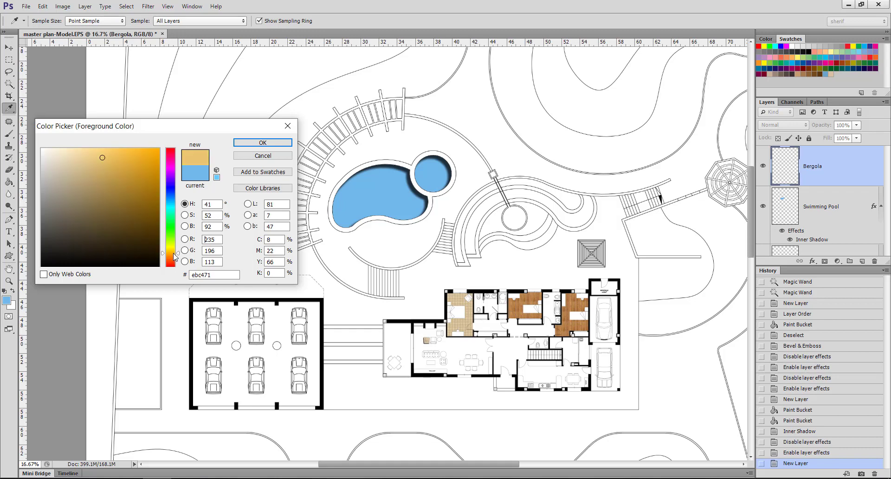
click(83, 201)
mouse_move(83, 201)
mouse_down()
mouse_move(72, 186)
mouse_move(68, 213)
mouse_up()
mouse_move(172, 254)
mouse_down()
mouse_move(165, 249)
mouse_move(172, 256)
mouse_up()
click(84, 223)
mouse_move(84, 223)
mouse_down()
mouse_move(65, 232)
mouse_move(50, 214)
mouse_move(65, 198)
mouse_move(87, 210)
mouse_move(114, 213)
mouse_move(116, 204)
mouse_up()
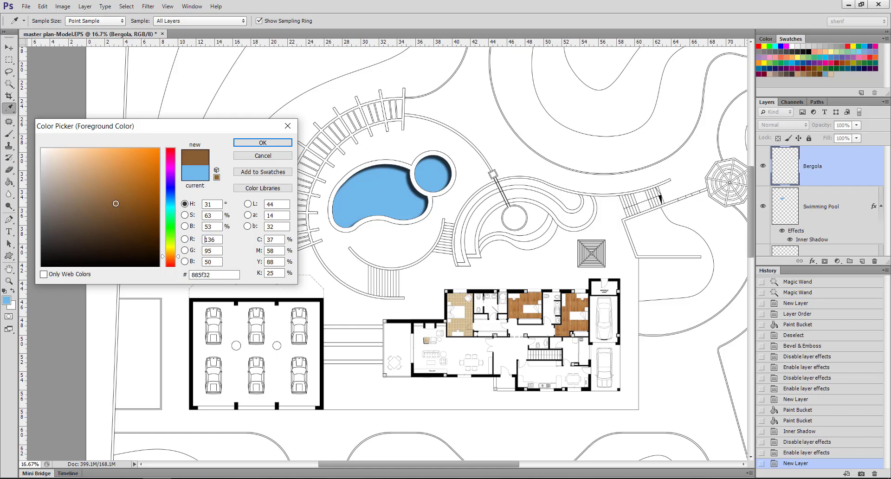
click(263, 142)
key(g)
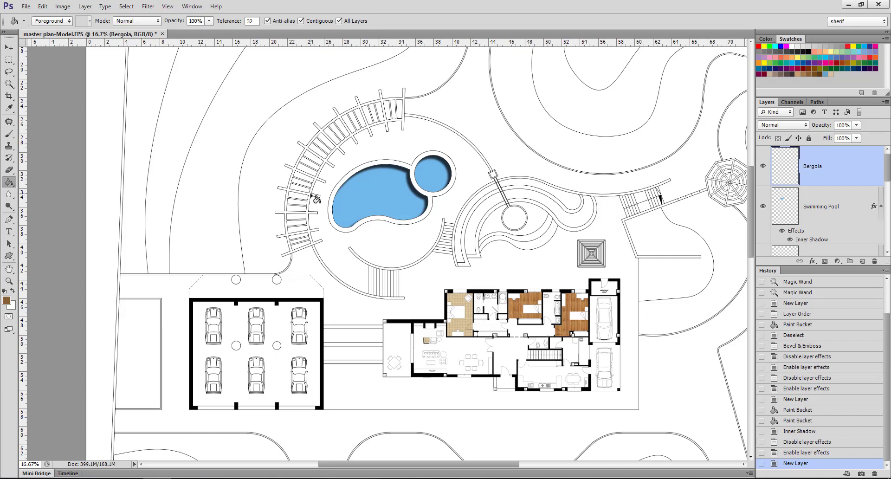
click(315, 199)
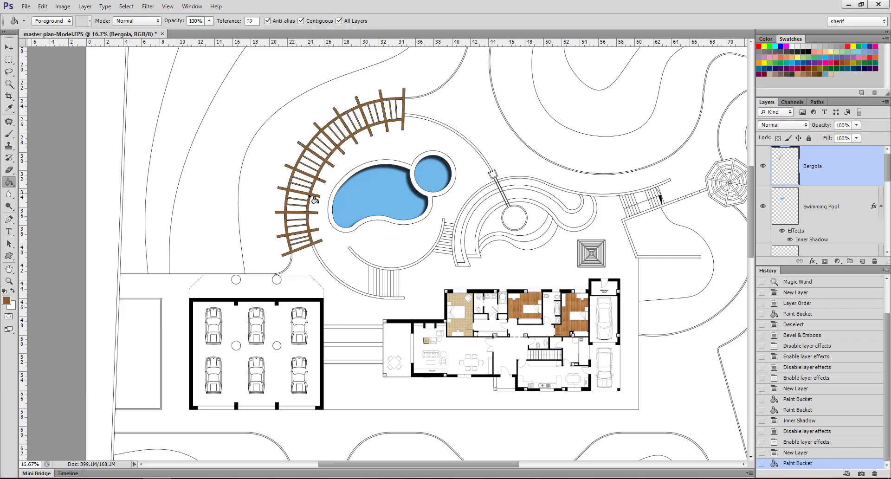
Add a Drop Shadow to the Bergola layer with 124 px distance and about 41% opacity
right_click(830, 172)
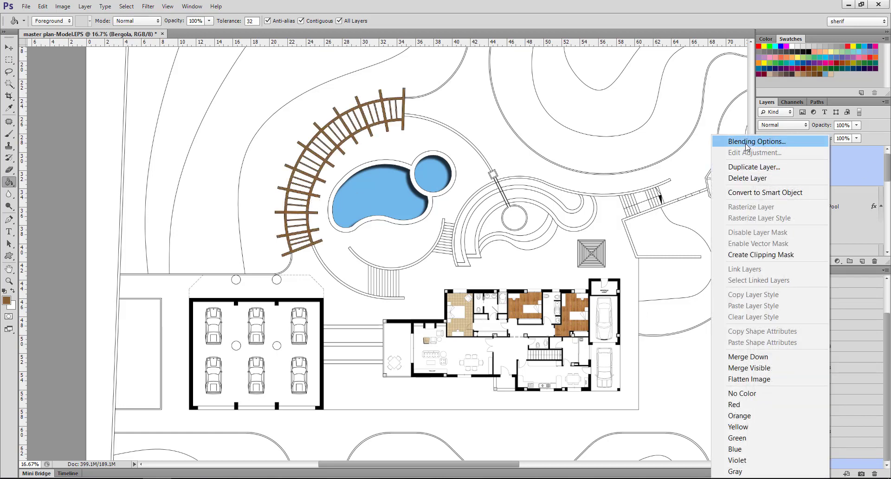
key(Escape)
key(h)
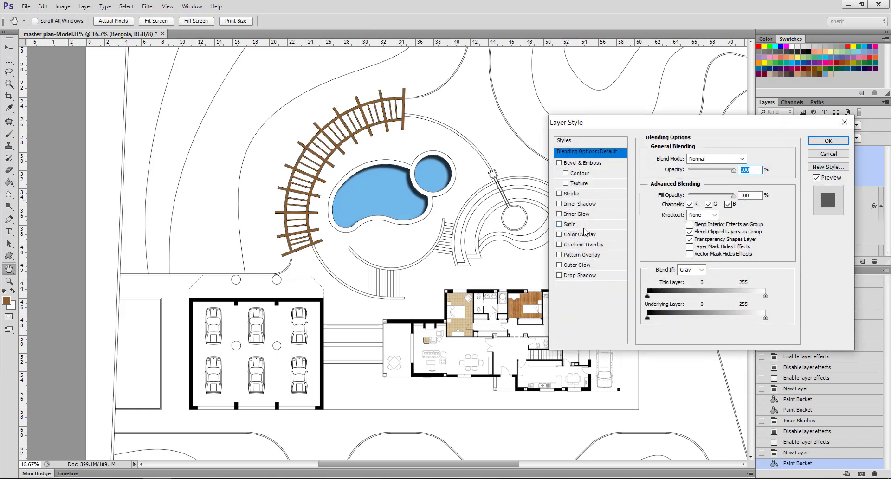
click(559, 275)
click(570, 276)
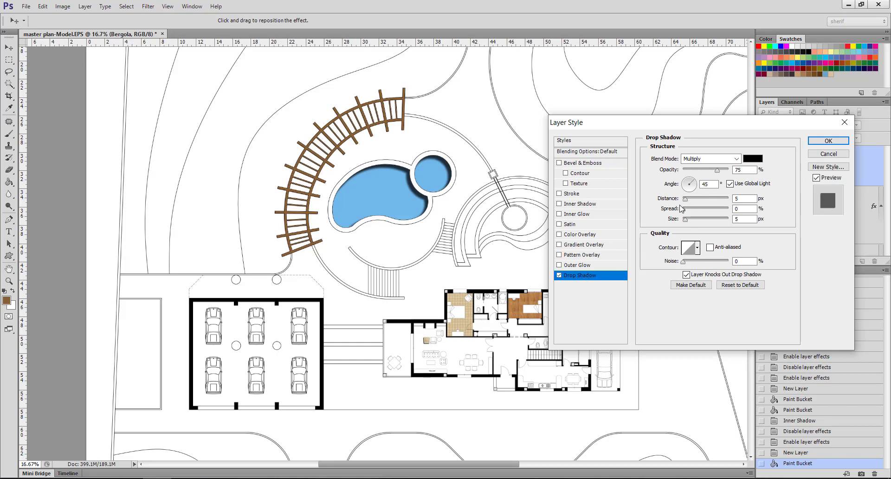
drag(685, 199, 712, 199)
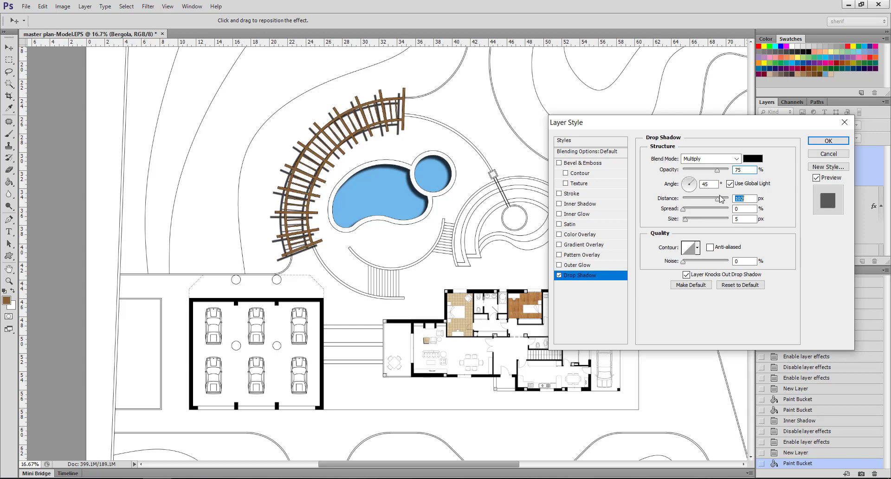
drag(713, 199, 718, 199)
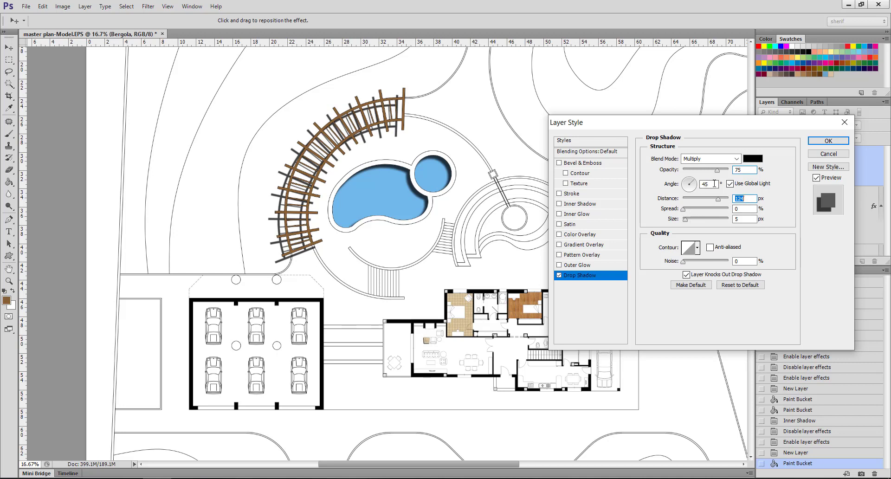
drag(717, 170, 702, 170)
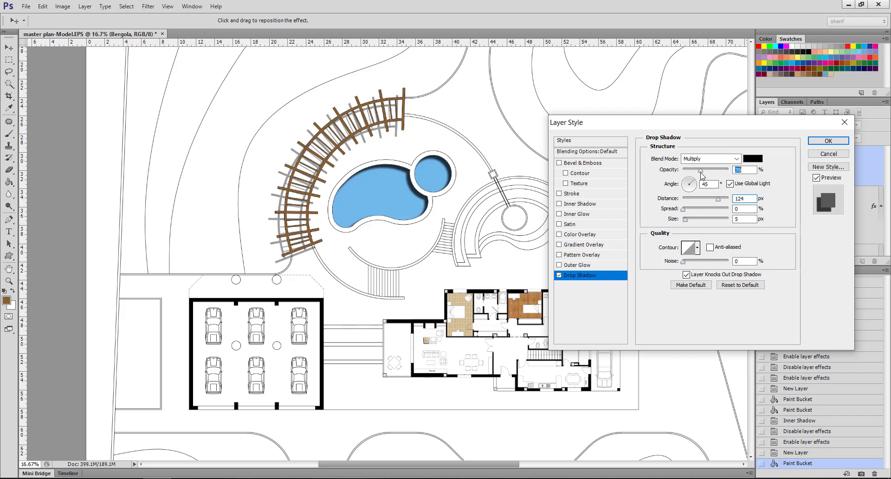
click(829, 140)
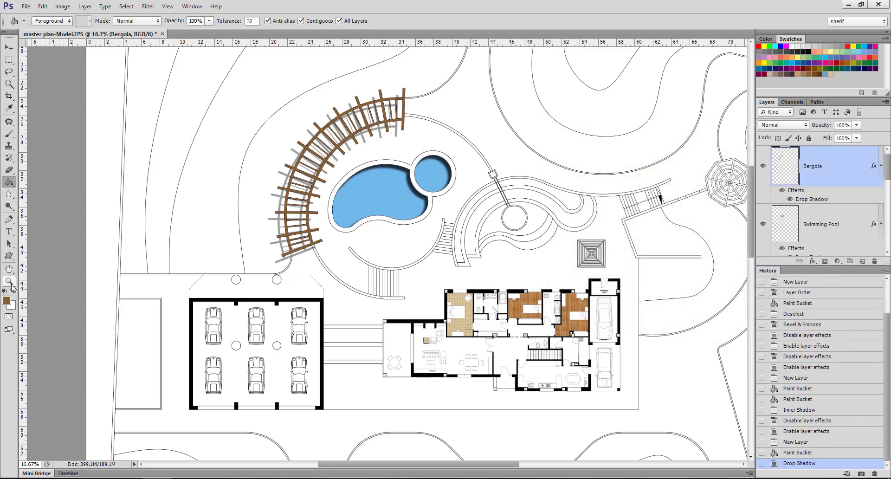
click(8, 281)
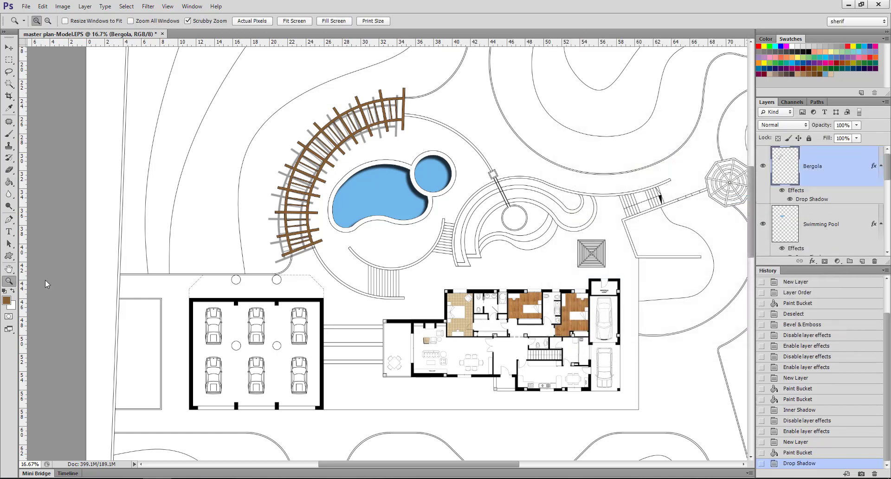
alt+click(524, 236)
alt+click(452, 212)
click(408, 167)
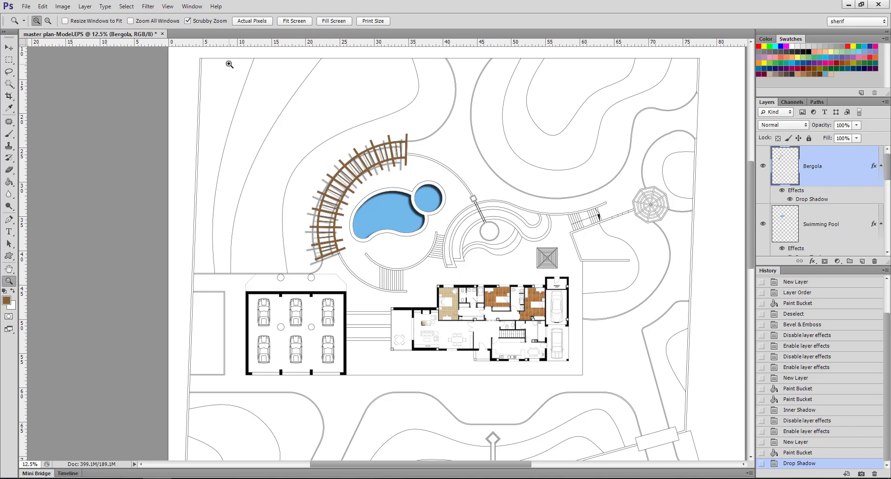
scroll(434, 130, down, 3)
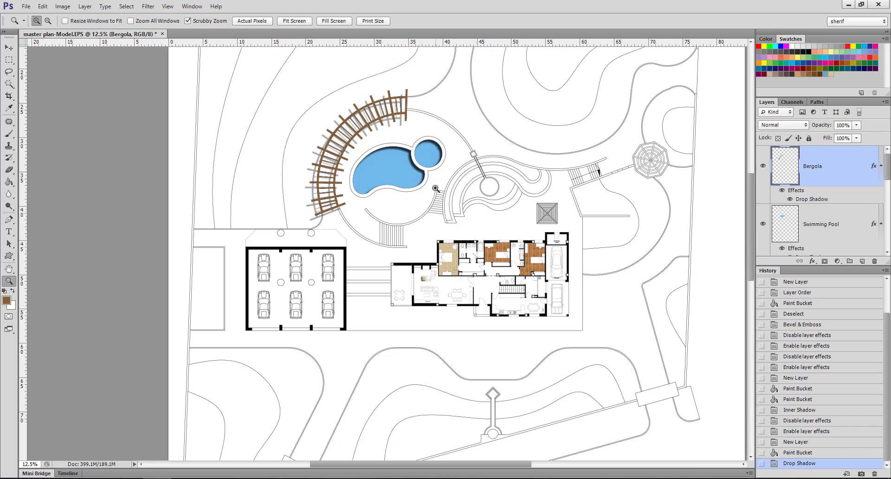
scroll(435, 188, down, 2)
scroll(390, 189, down, 2)
scroll(378, 223, up, 2)
scroll(288, 324, up, 3)
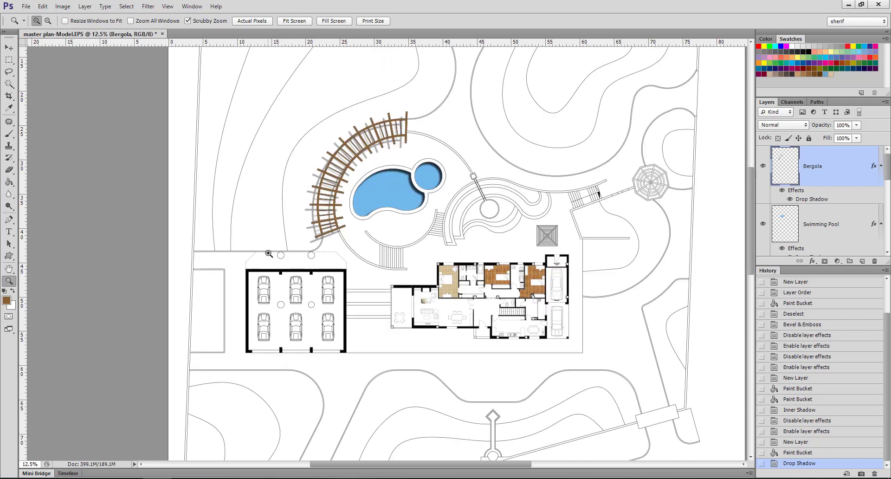
scroll(253, 246, up, 3)
scroll(265, 213, up, 2)
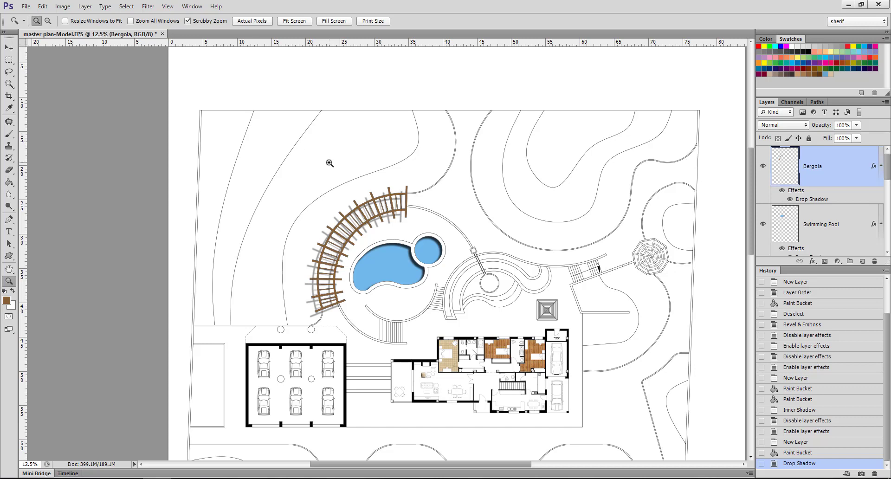
Hide the Bergola layer's pergola fill and zoom out to 8.33% to view the full plan
scroll(367, 163, down, 2)
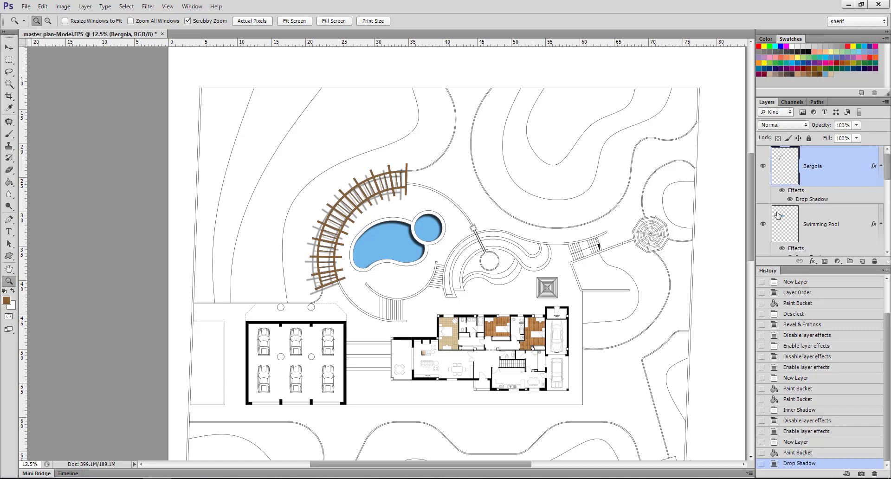
click(763, 166)
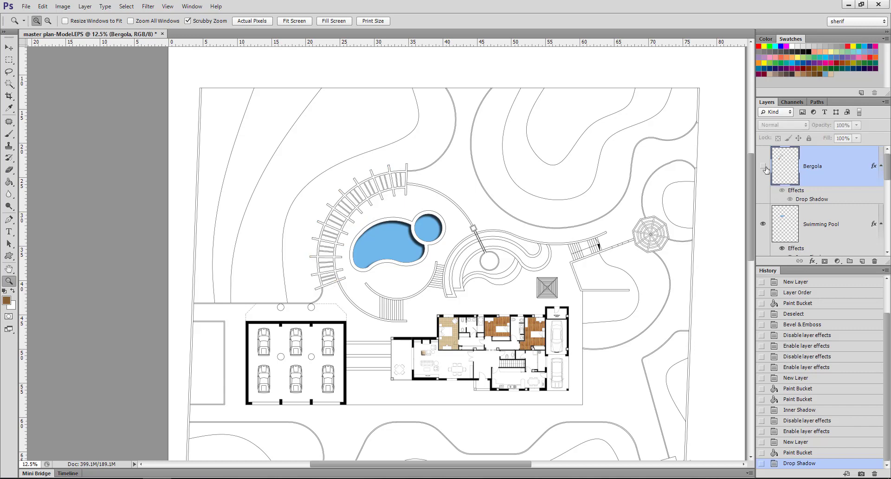
alt+click(361, 193)
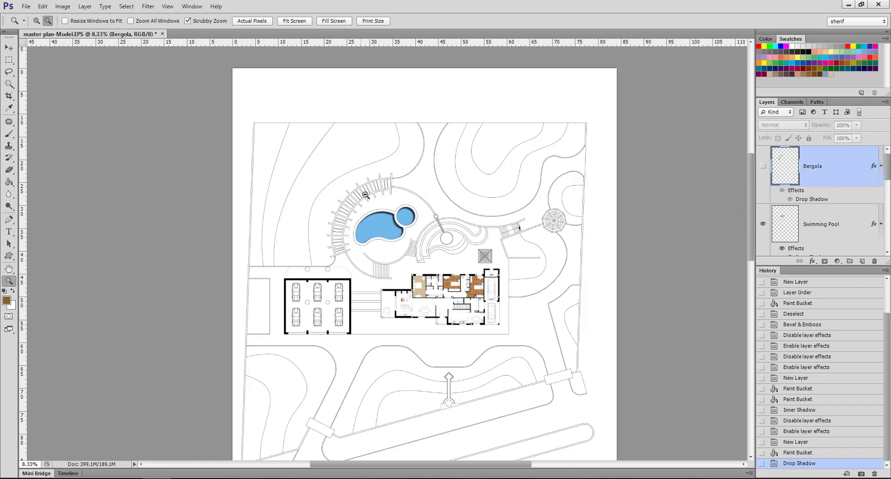
scroll(385, 303, down, 3)
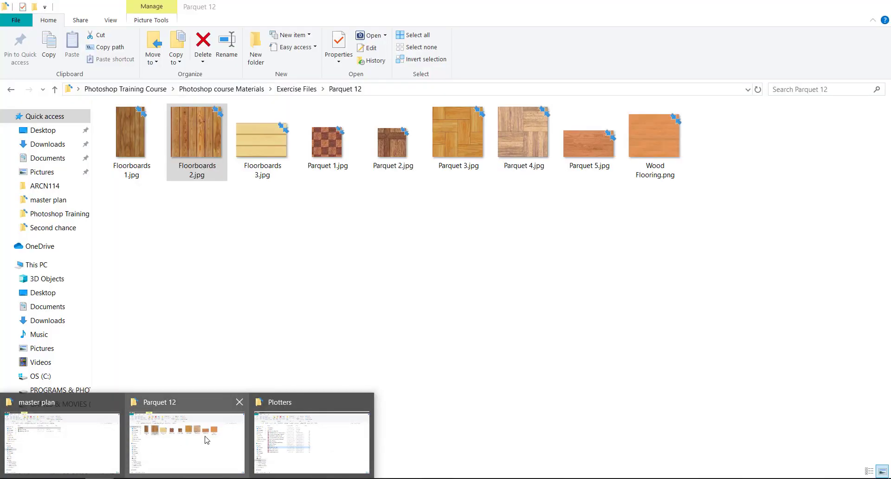
In Explorer, navigate from Photoshop course Materials to photoshop exam 2014 > grass texture
click(208, 441)
click(13, 90)
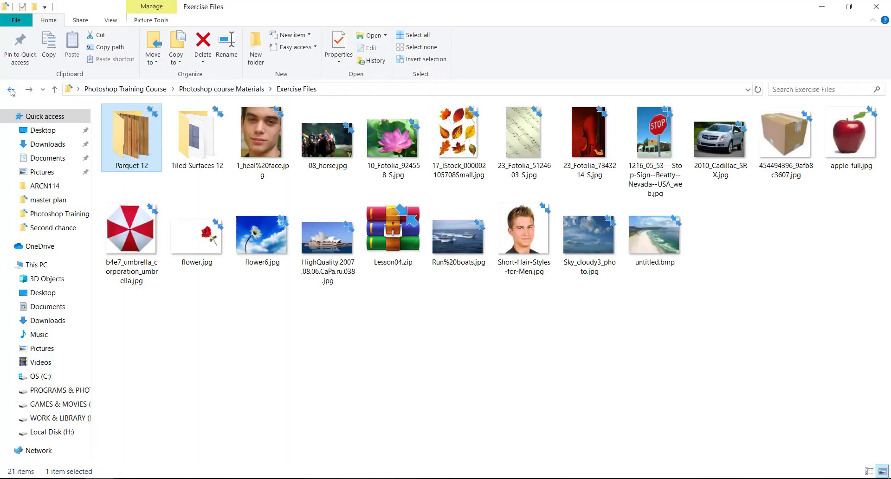
click(12, 91)
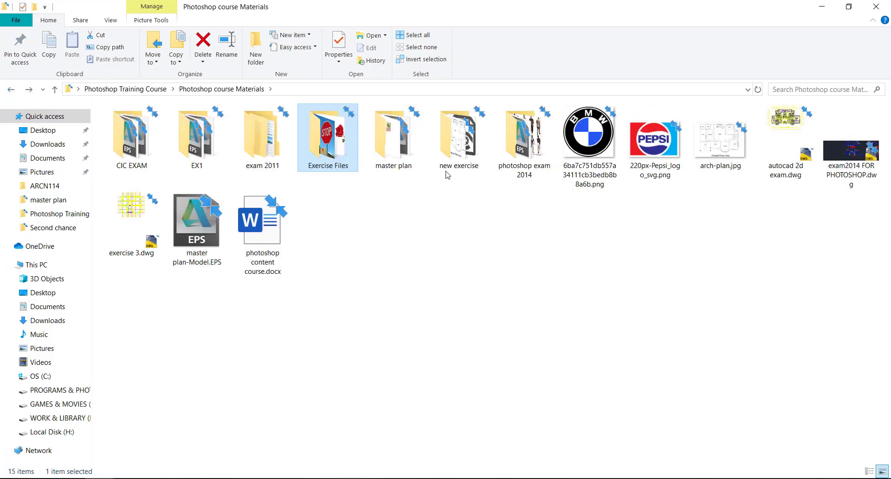
key(Right)
key(Right)
click(534, 161)
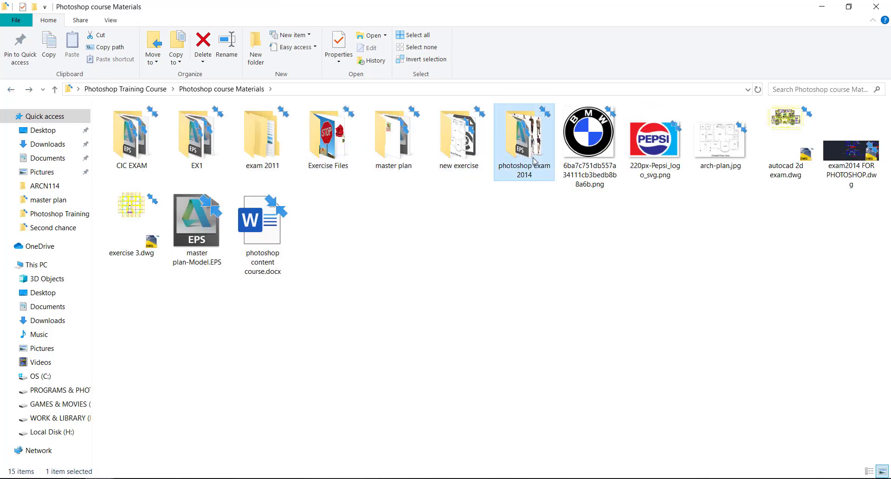
double_click(533, 161)
double_click(139, 124)
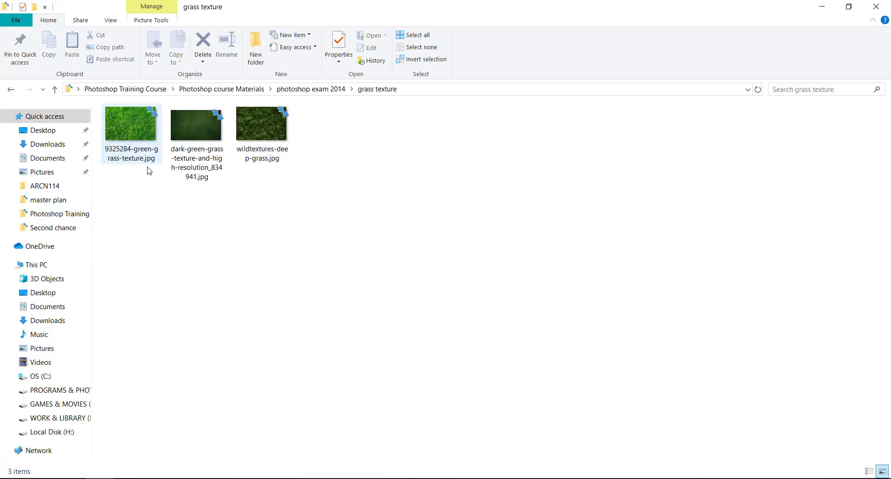
Drag wildtextures-deep-grass.jpg into Photoshop to open it as a document
click(257, 141)
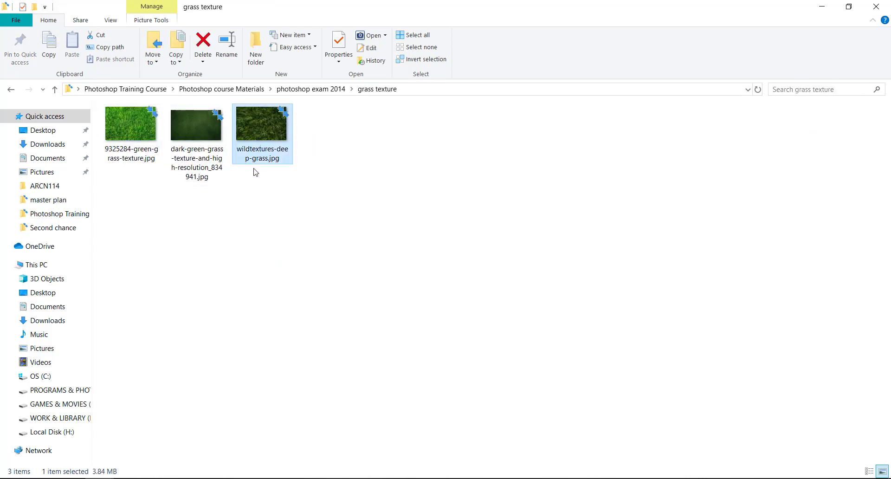
mouse_move(130, 124)
mouse_down()
mouse_move(292, 270)
mouse_move(130, 134)
mouse_up()
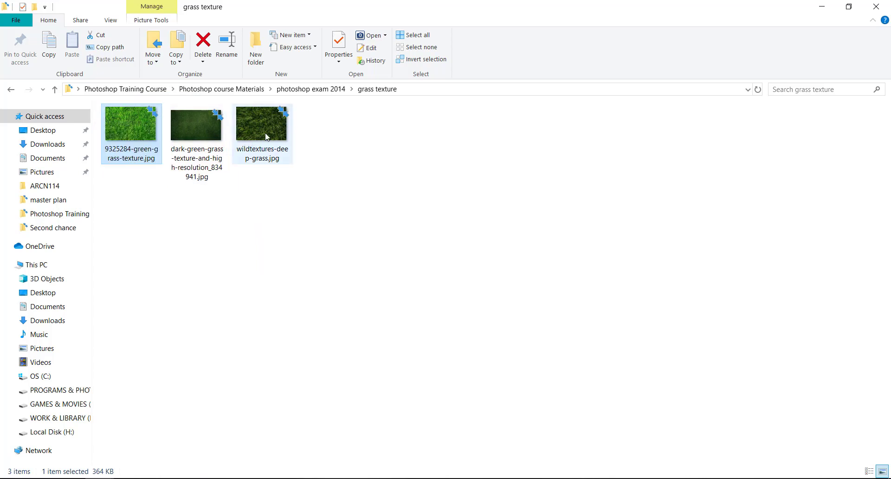
mouse_move(262, 127)
mouse_down()
mouse_move(259, 371)
mouse_move(239, 456)
mouse_up()
drag(172, 478, 323, 37)
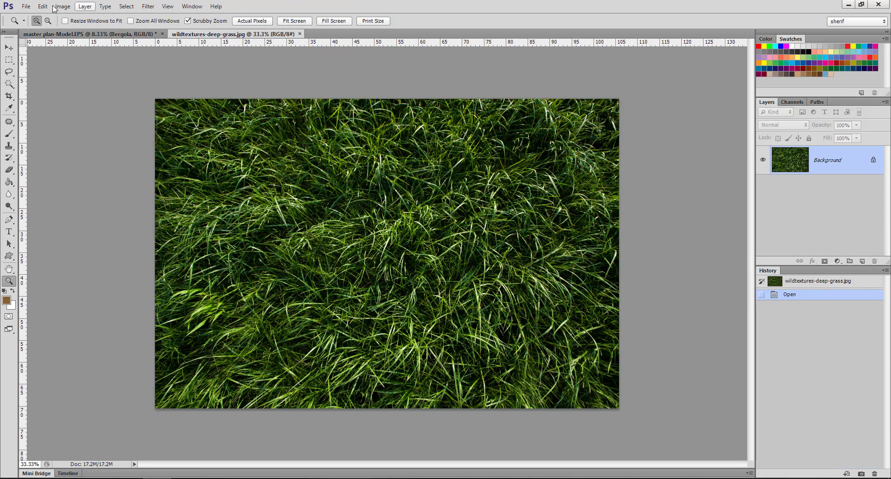
Define the deep-grass image as a pattern named Grass, then close its document
click(42, 6)
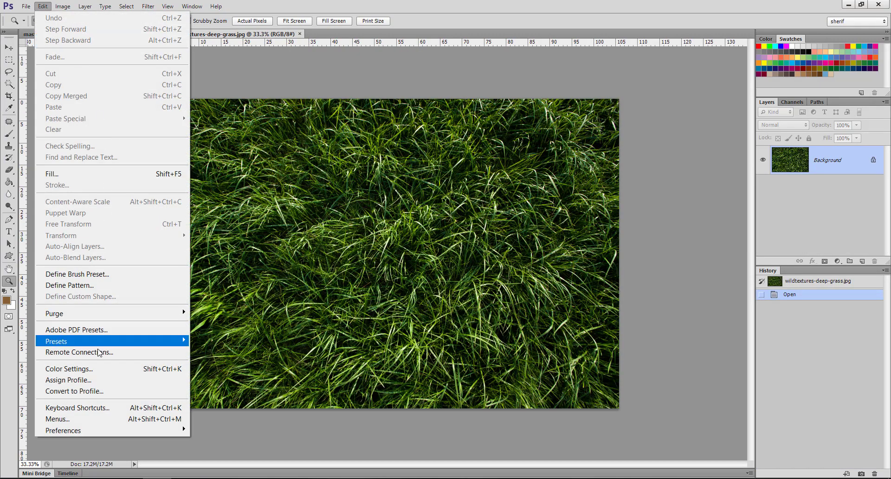
click(70, 285)
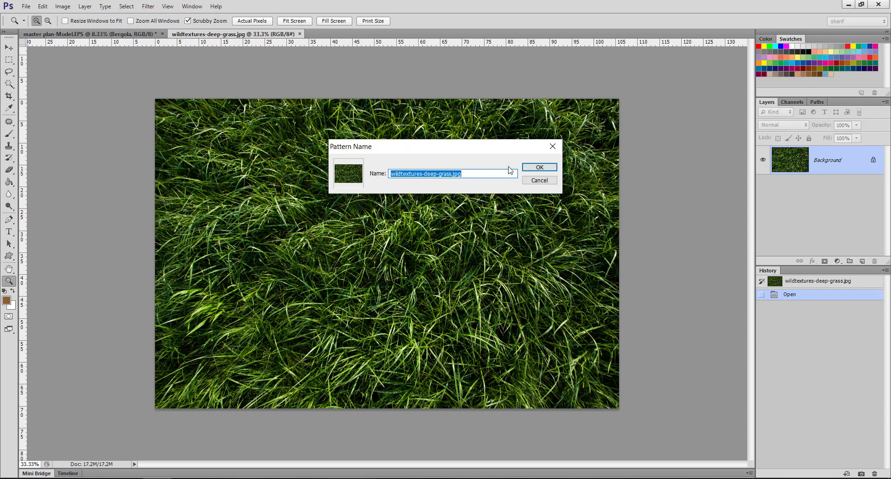
key(BackSpace)
text(Grass)
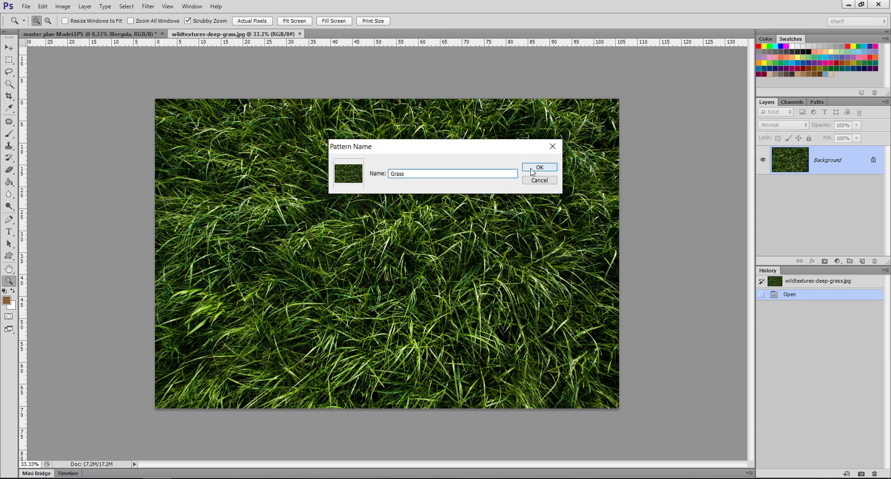
click(538, 168)
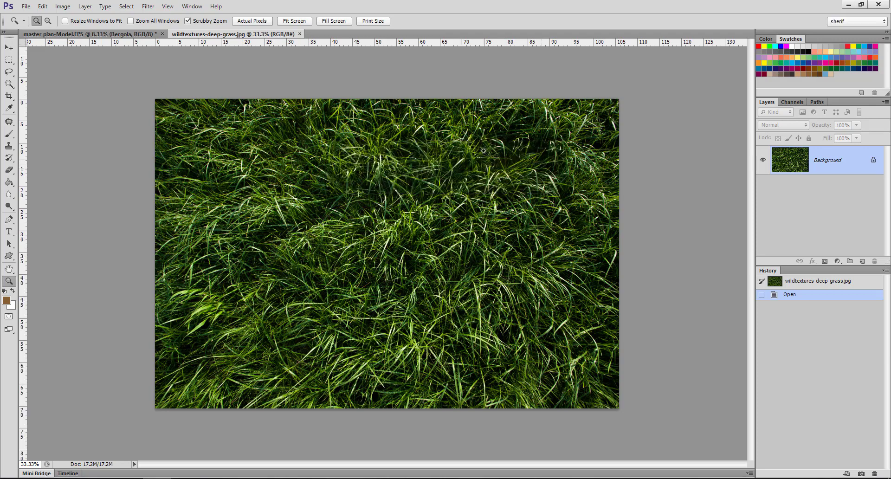
click(300, 34)
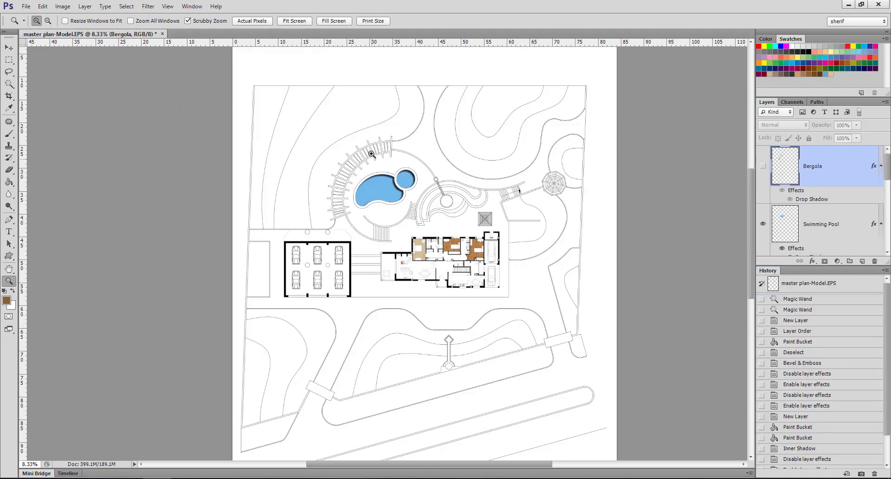
Magic Wand-select the upper lawn bands and the small circle lawn
key(w)
click(298, 120)
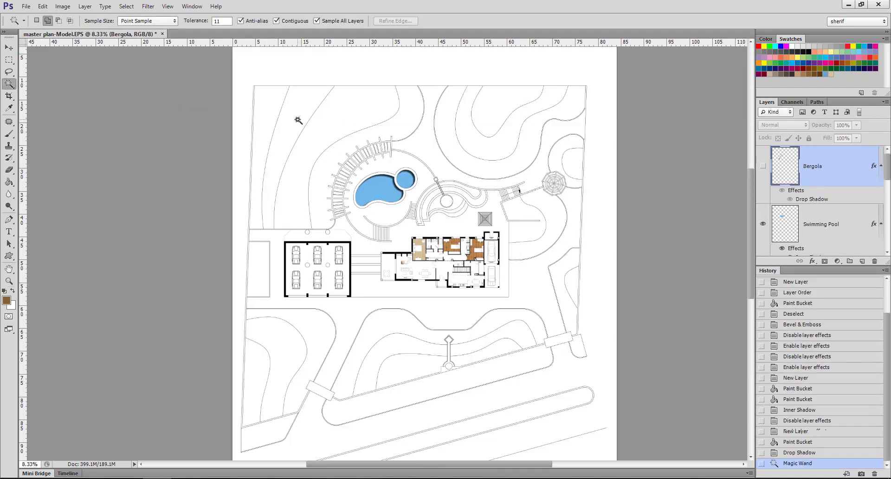
click(409, 117)
click(480, 124)
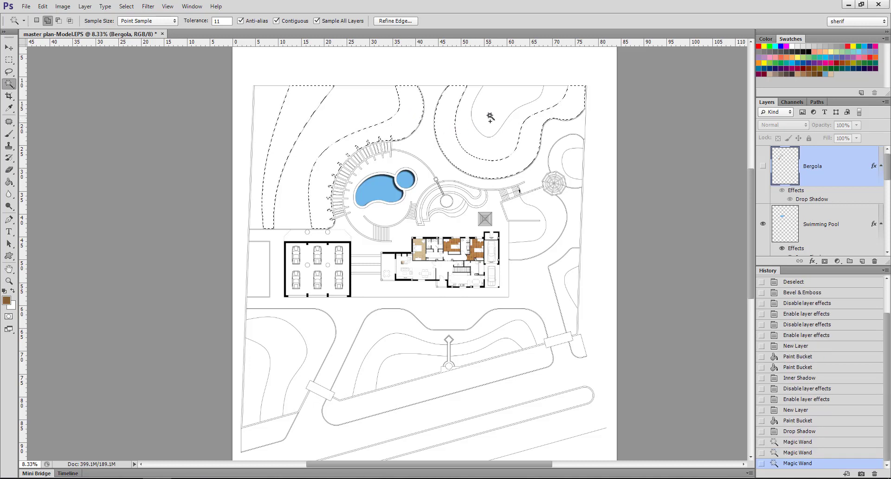
click(494, 114)
click(571, 159)
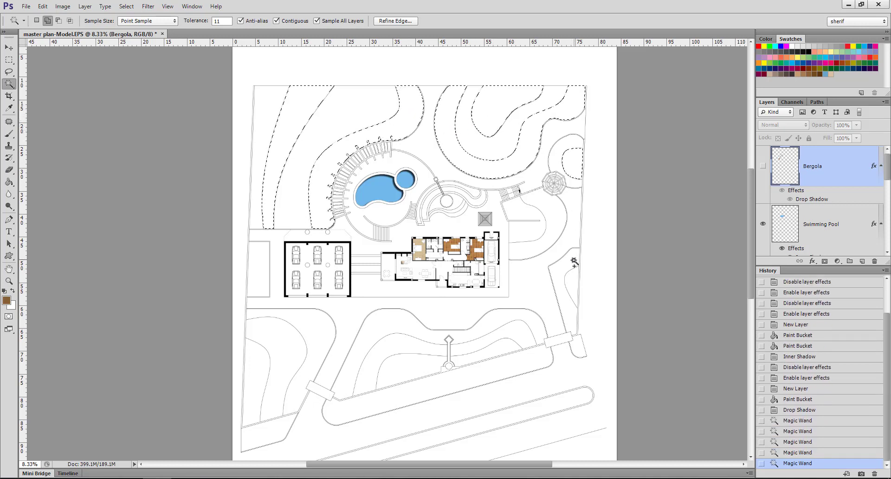
Add the right-hand lawn strip and the lower lawn bands to the selection
click(556, 272)
click(434, 342)
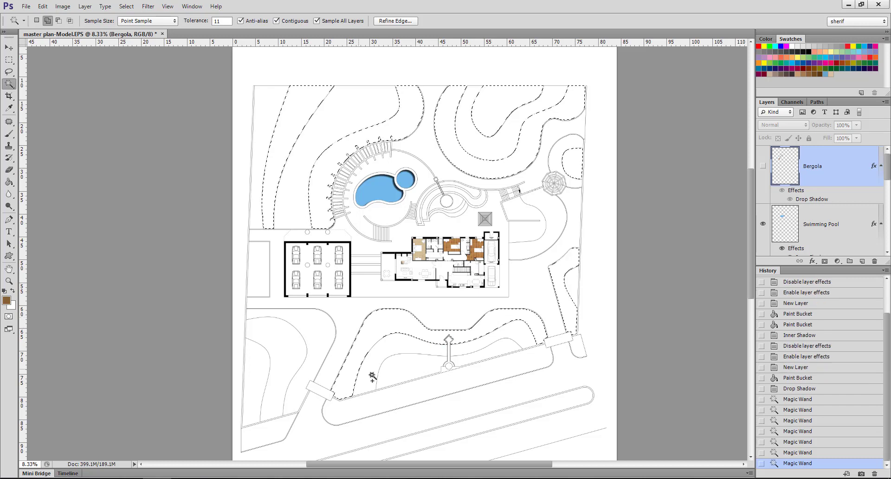
click(371, 377)
click(459, 363)
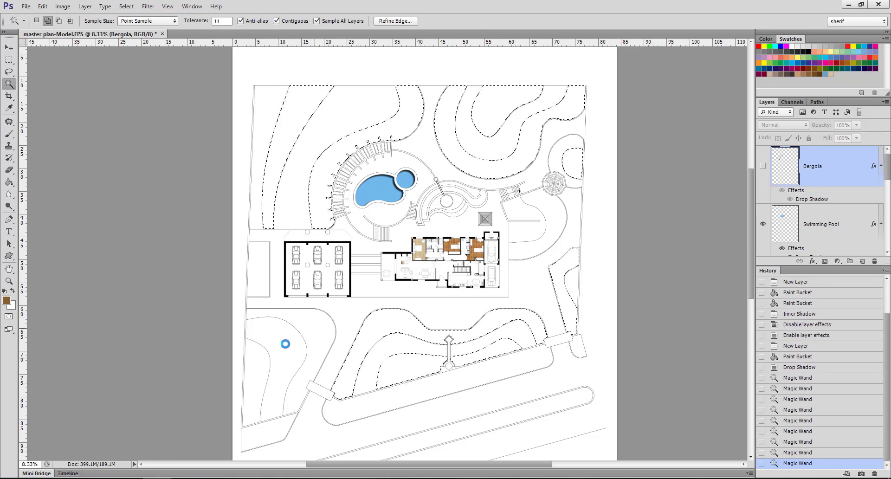
click(284, 342)
click(258, 364)
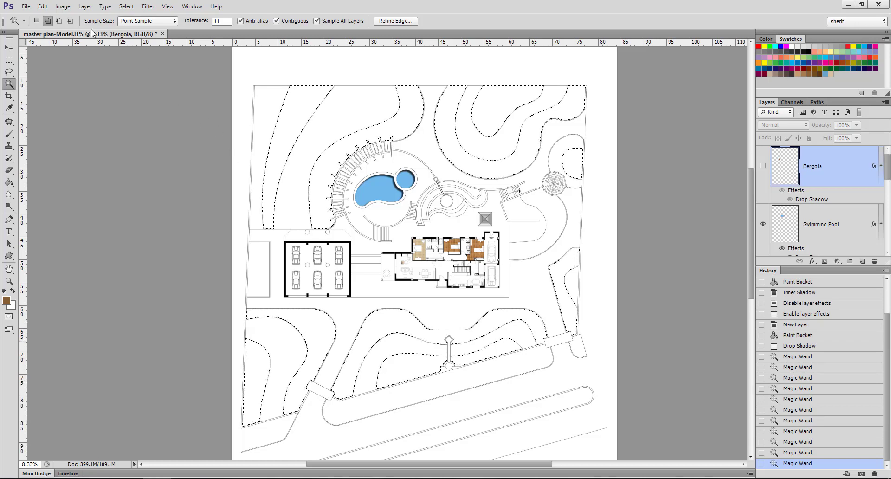
click(85, 7)
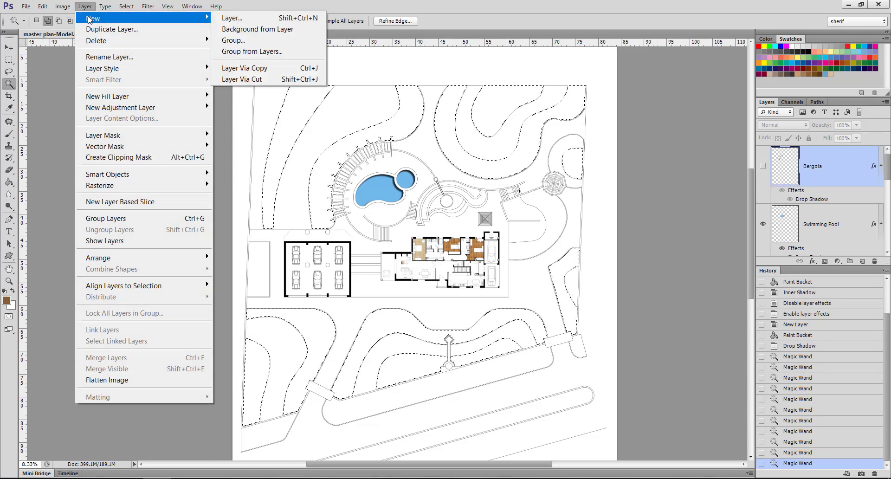
mouse_move(107, 96)
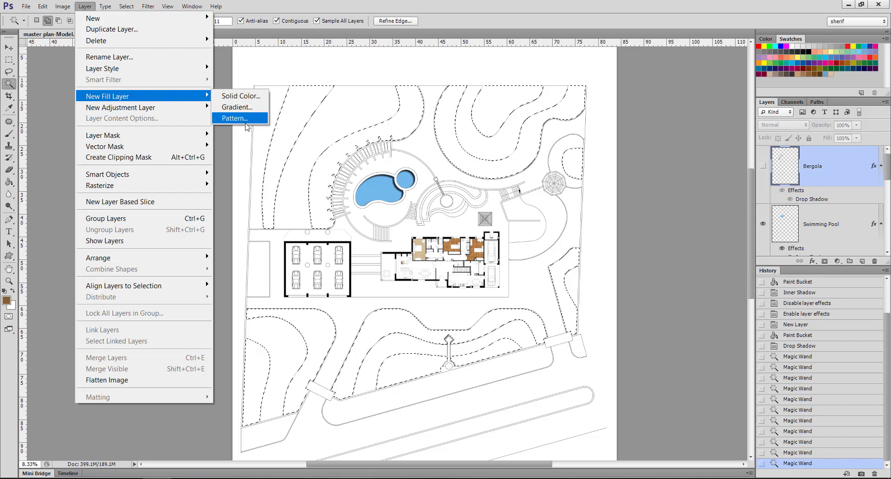
Create the Grass 1 pattern fill layer at 22% scale, snapped to origin
click(235, 118)
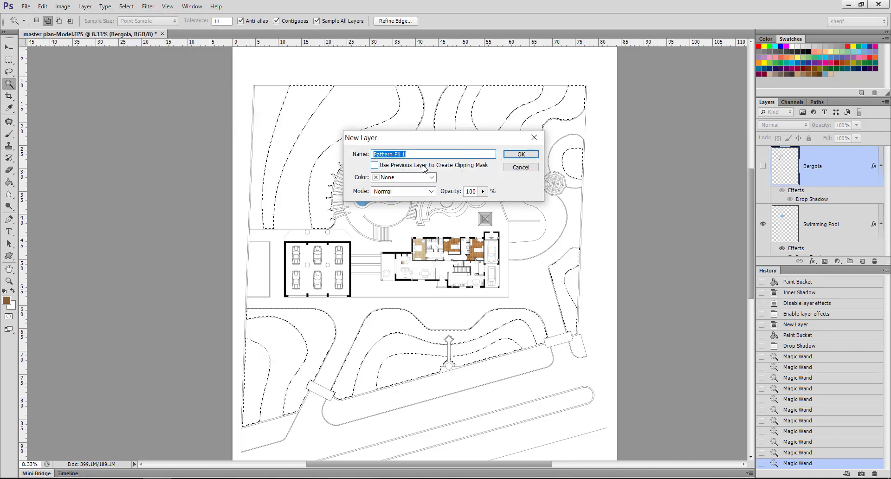
text(Grass )
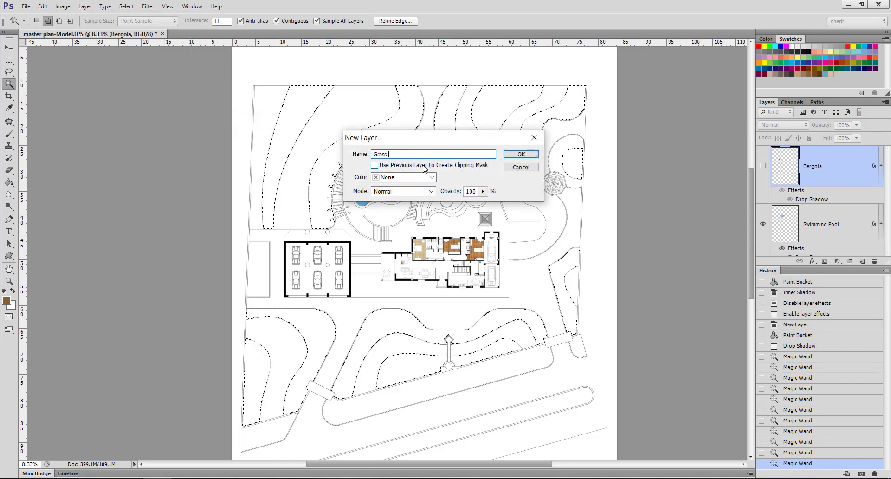
text(1)
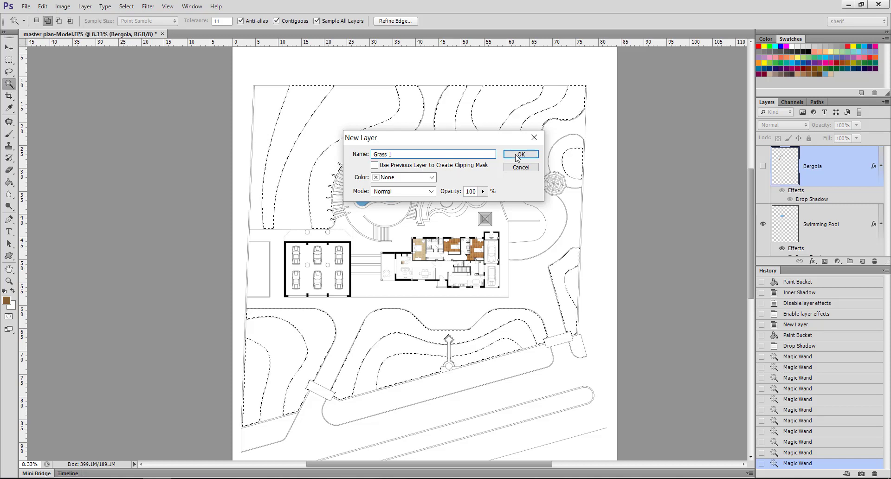
click(520, 154)
drag(313, 102, 141, 135)
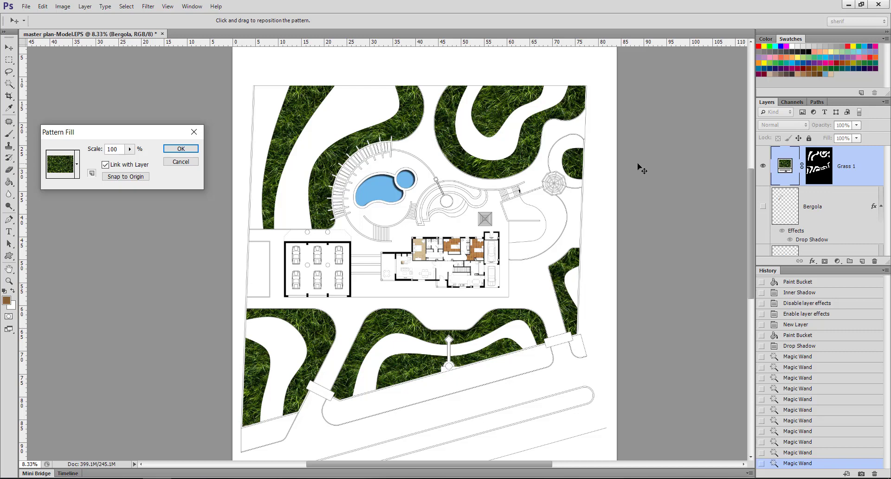
click(125, 177)
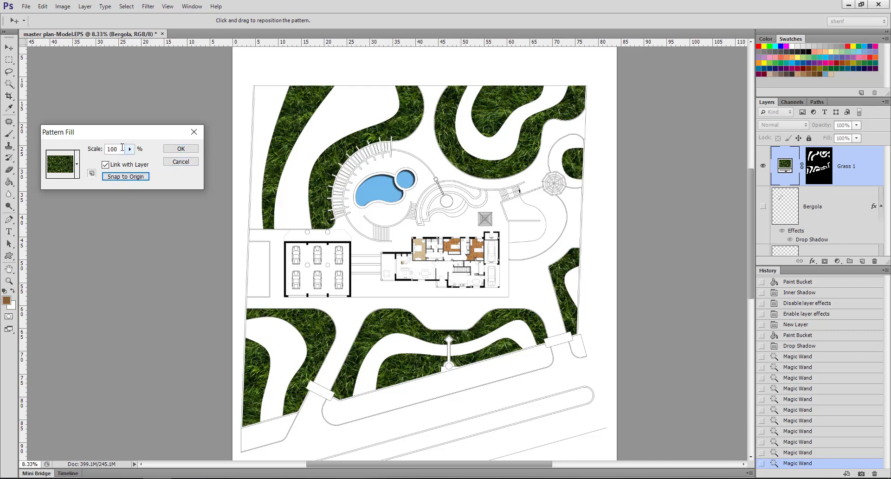
double_click(113, 149)
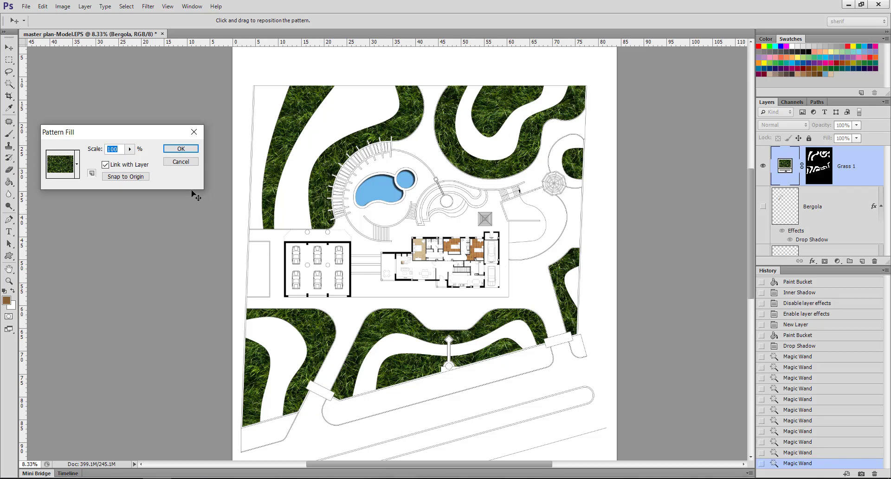
text(2)
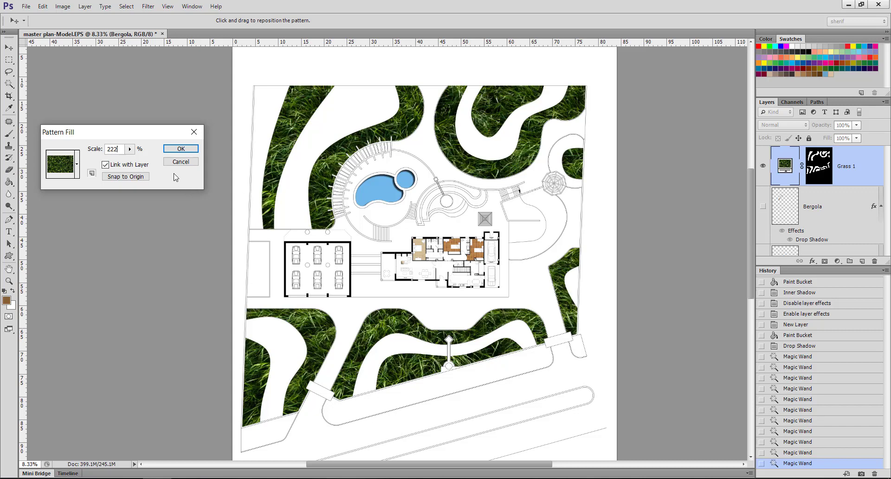
text(2)
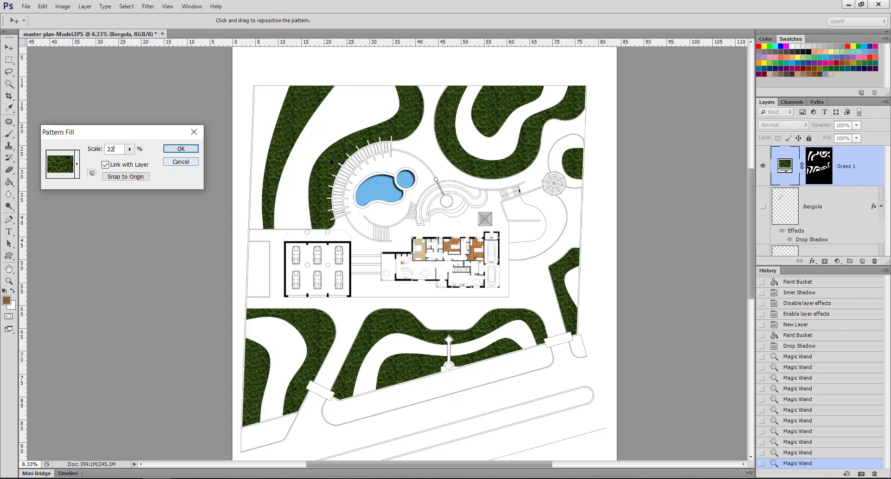
click(141, 177)
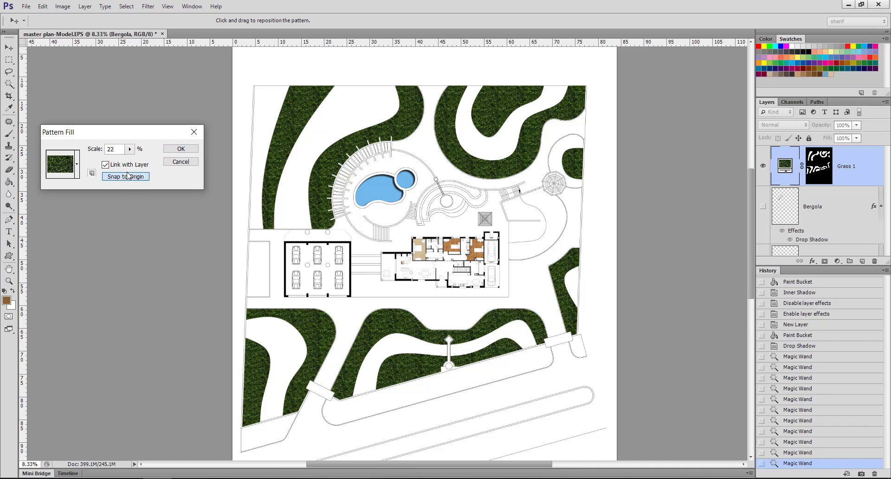
click(181, 149)
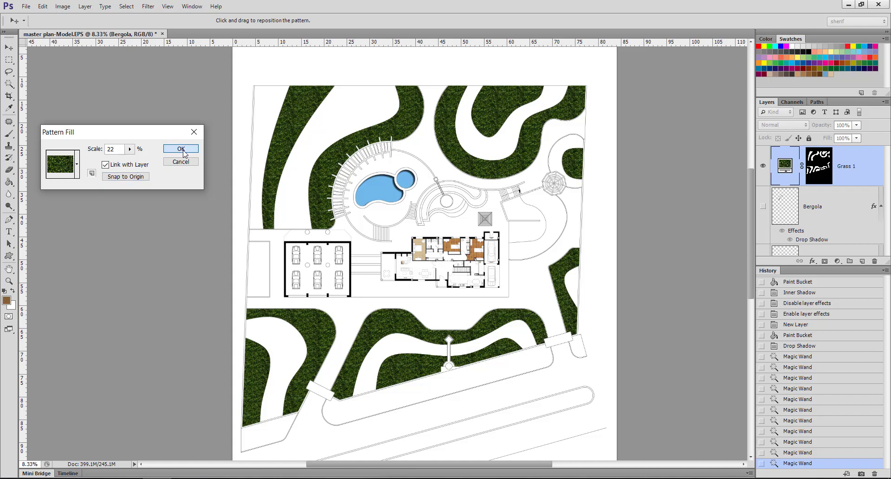
Zoom in on the pool area and back out to inspect the grass texture
click(9, 281)
click(325, 160)
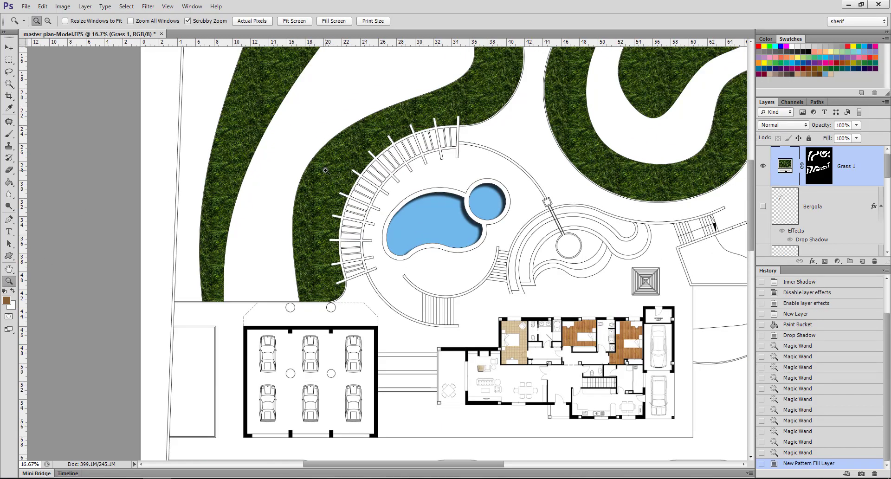
alt+click(332, 190)
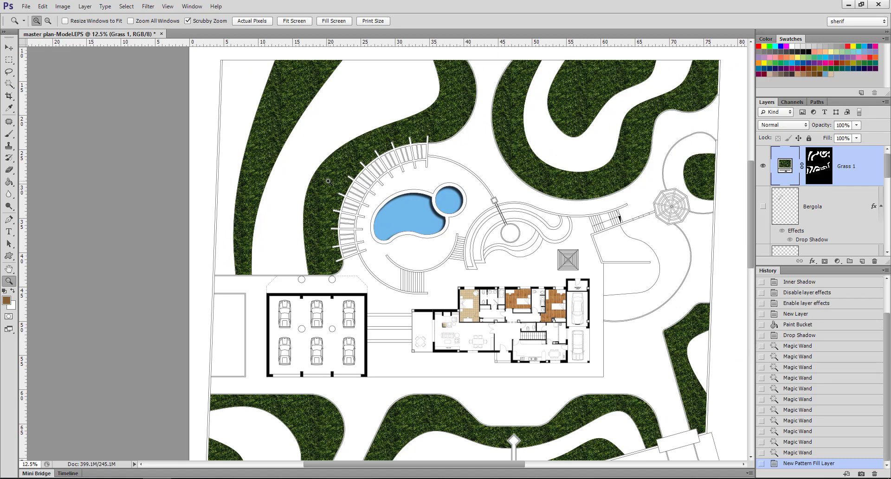
Add a Color Overlay to Grass 1 using green 60bb46
right_click(858, 178)
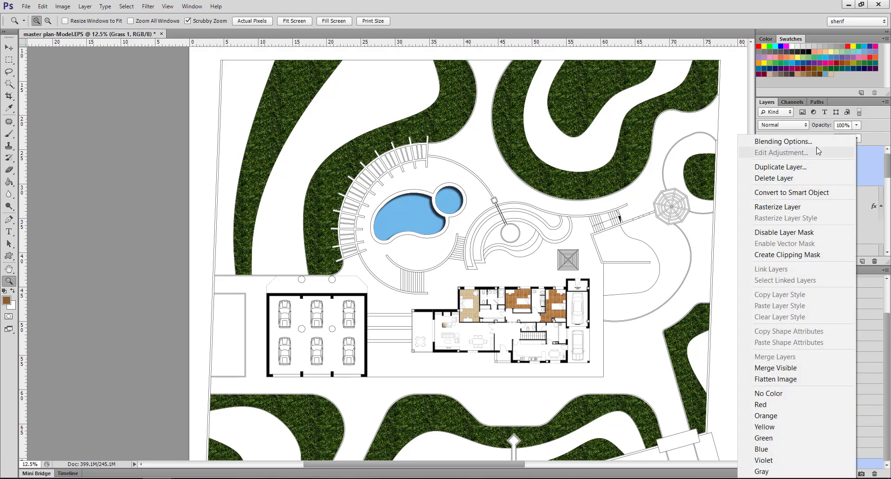
click(785, 141)
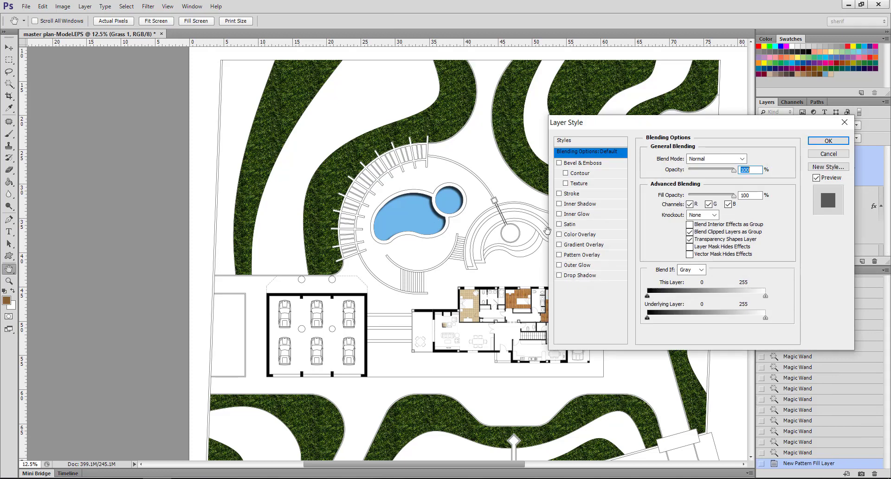
click(568, 234)
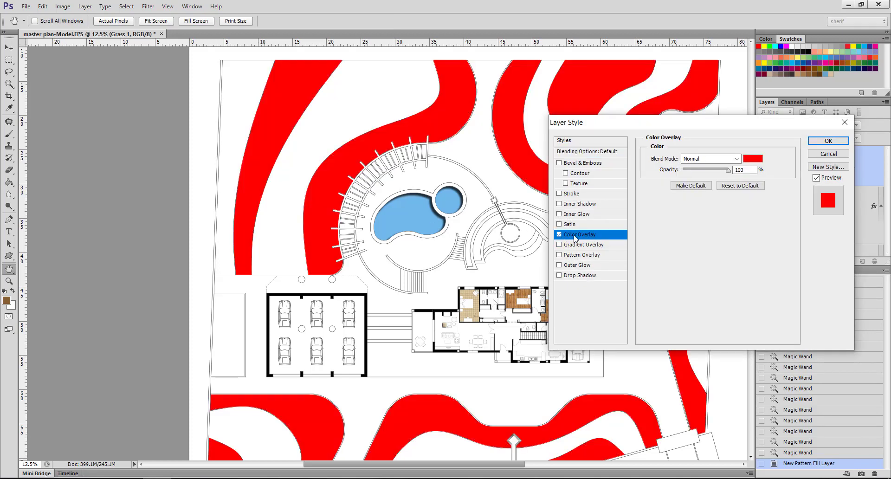
click(752, 158)
click(172, 227)
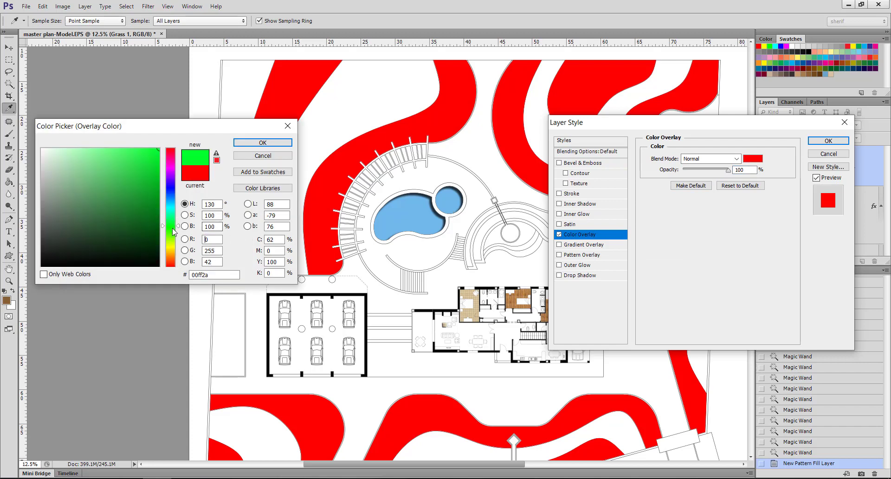
drag(172, 229, 134, 188)
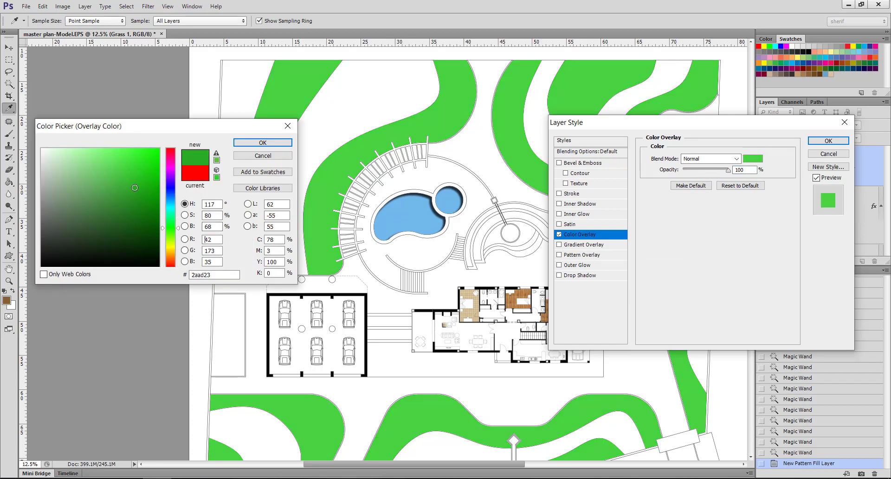
drag(134, 187, 122, 169)
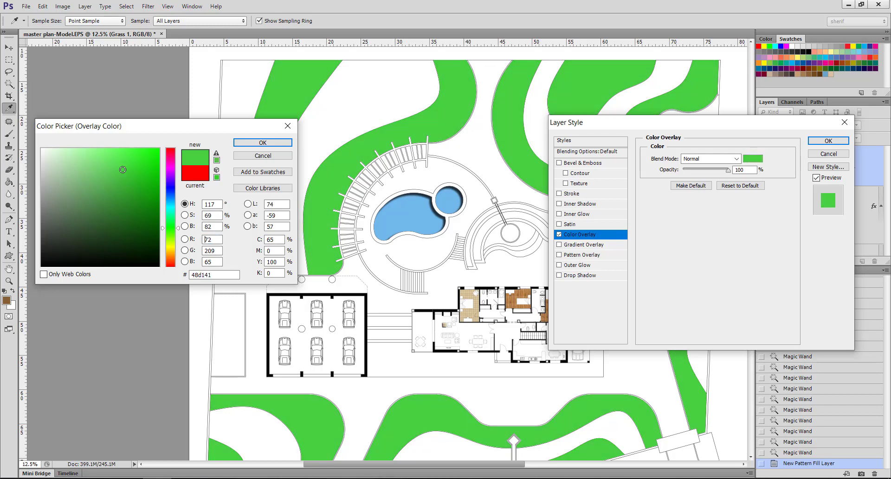
click(216, 160)
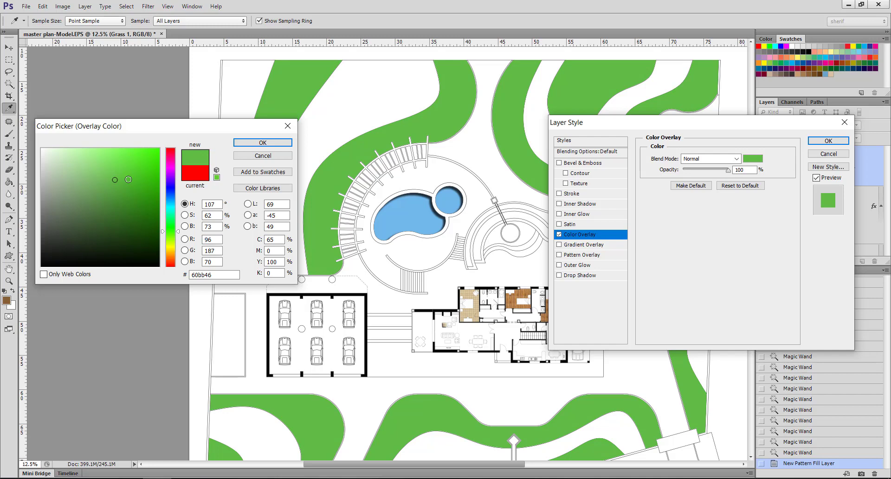
click(246, 143)
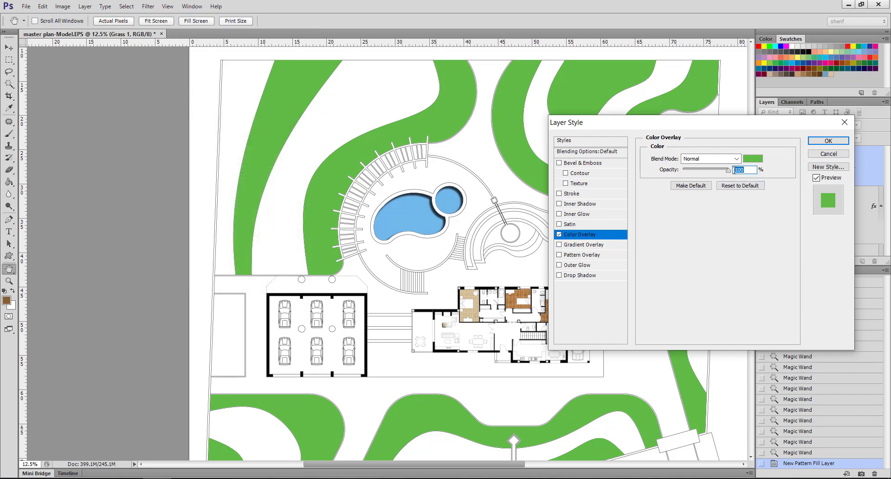
Lower the overlay opacity so the grass texture shows, and apply the style
drag(727, 172, 715, 175)
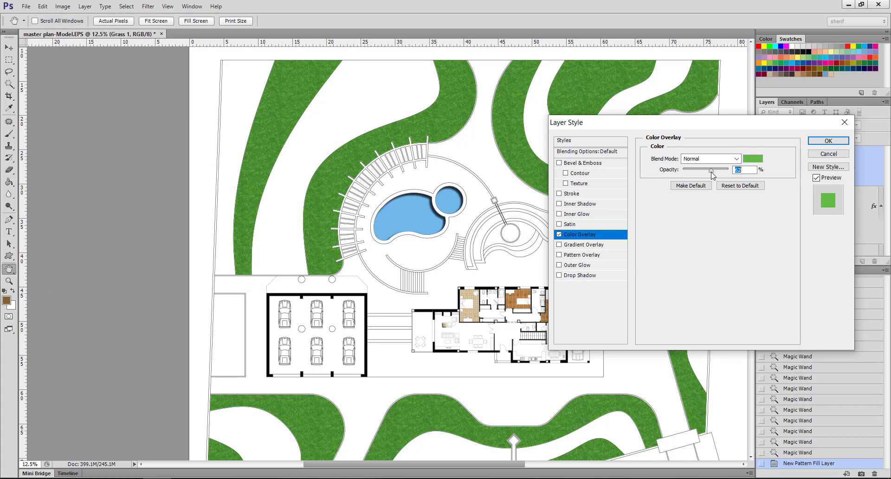
mouse_move(711, 175)
mouse_down()
mouse_move(683, 175)
mouse_move(714, 176)
mouse_up()
click(829, 140)
Zoom out, then Magic Wand-select the top-left white area and the top-right curve interior
key(z)
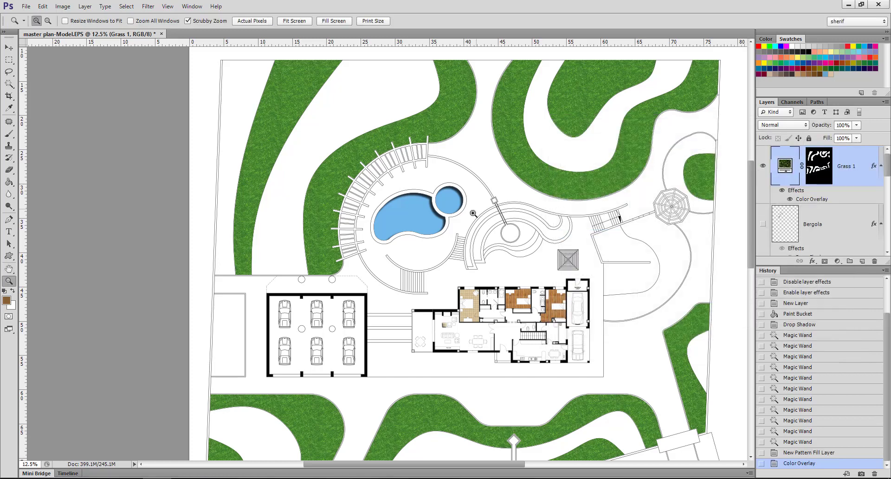
alt+click(473, 213)
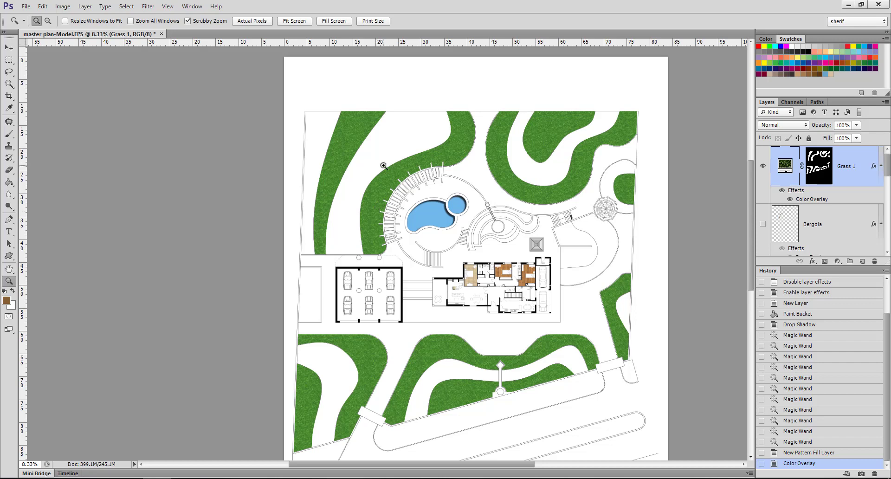
key(w)
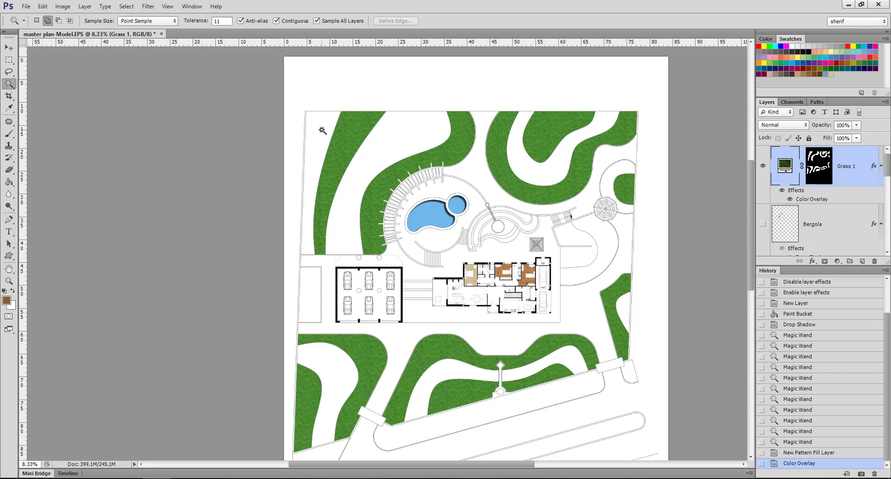
click(322, 130)
click(392, 134)
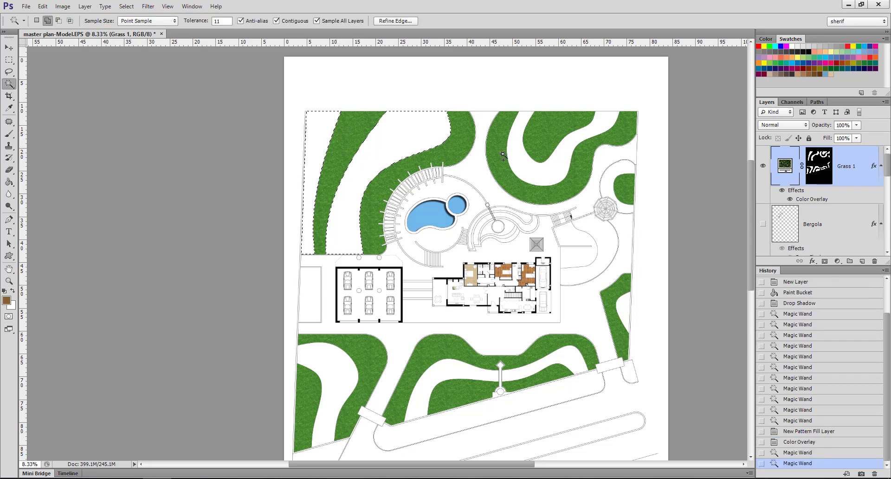
click(564, 176)
Add the right-edge round area, lower white strips and small left rectangle to the selection
click(611, 181)
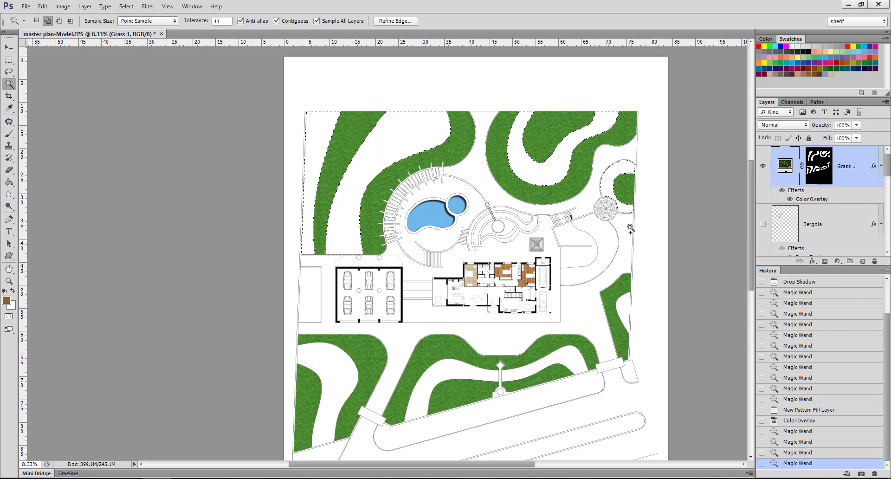
click(569, 361)
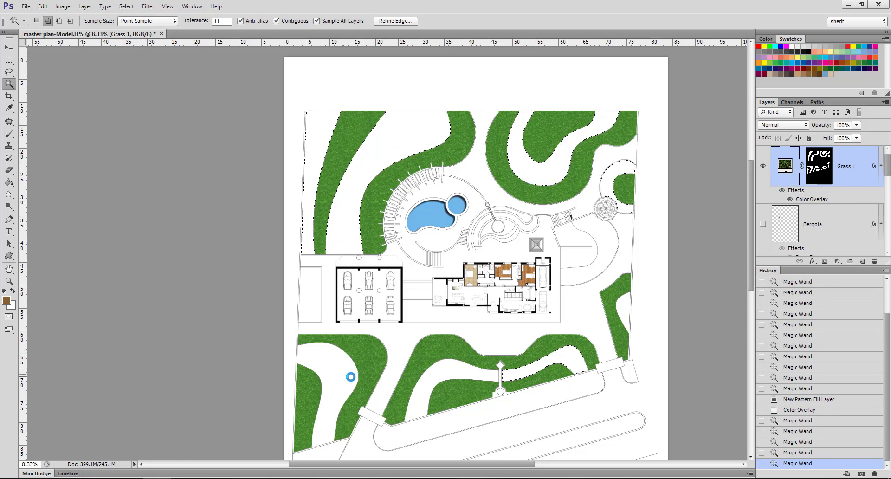
click(351, 376)
click(467, 373)
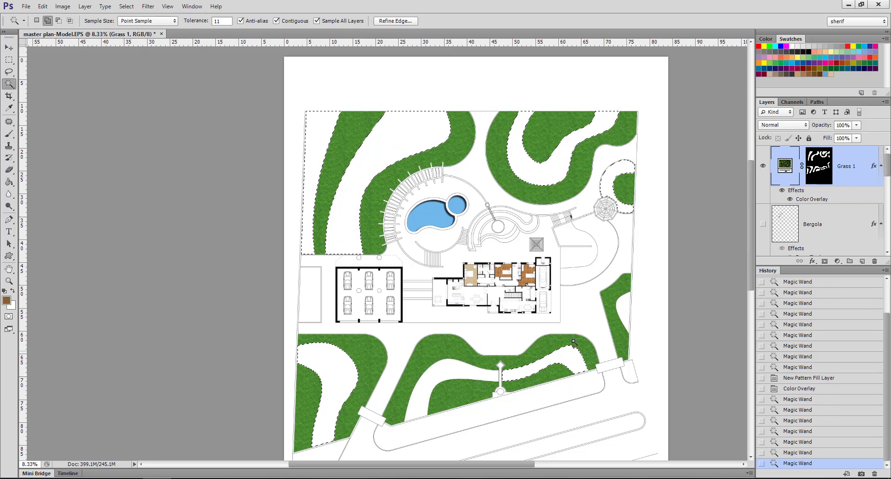
click(624, 310)
click(313, 296)
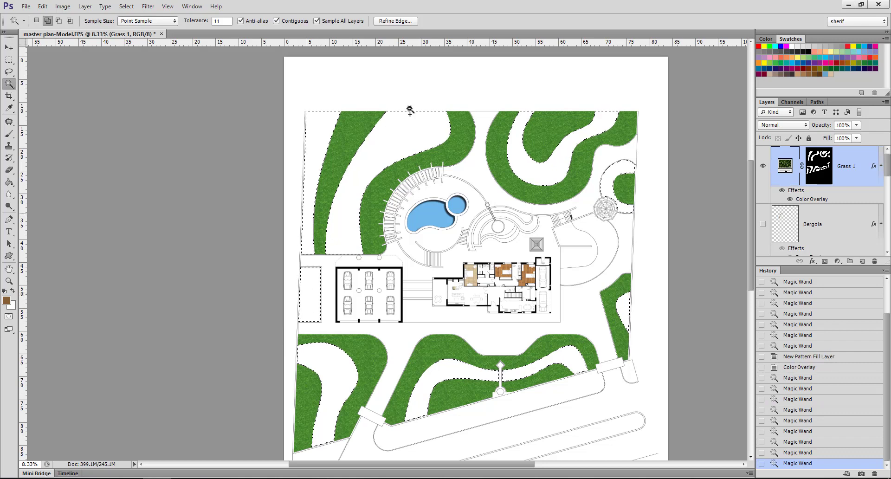
click(85, 6)
mouse_move(107, 96)
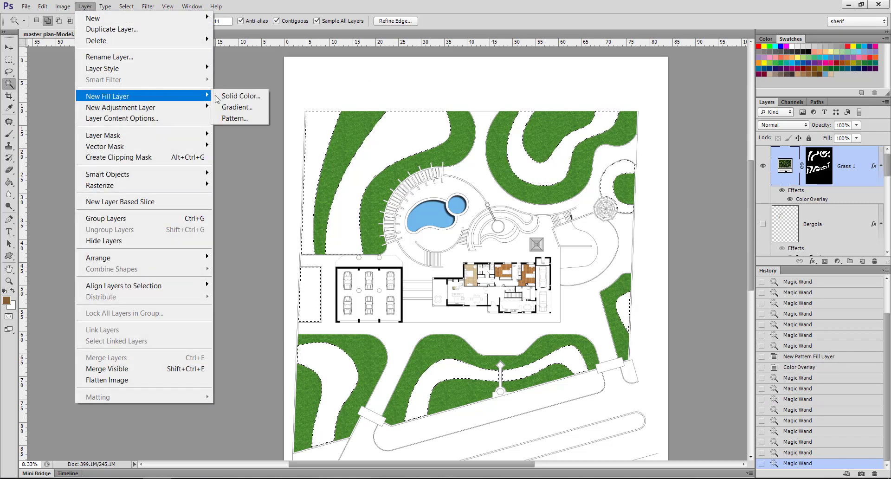
Create a pattern fill layer named Grass 2 for the selected white areas
click(238, 118)
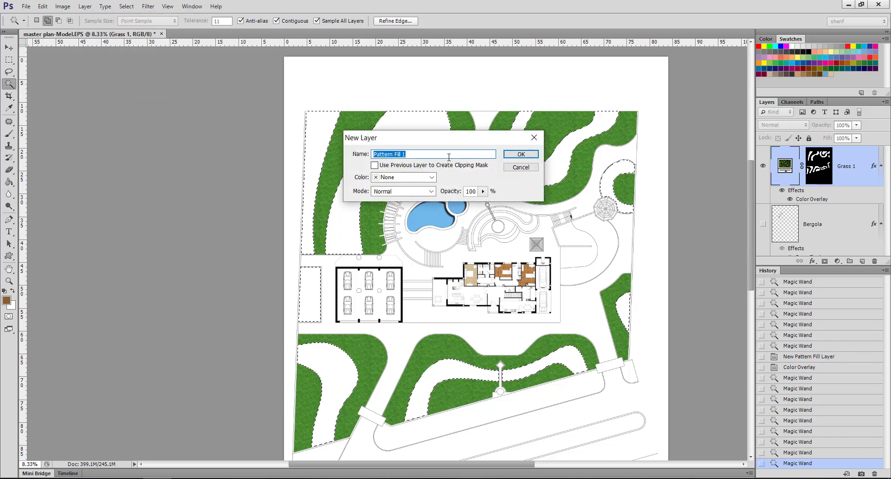
text(Grass2)
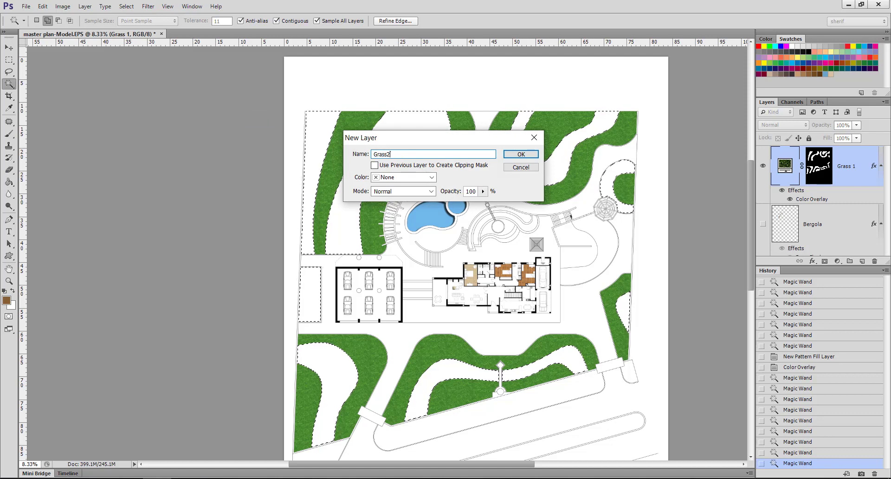
click(389, 154)
click(517, 156)
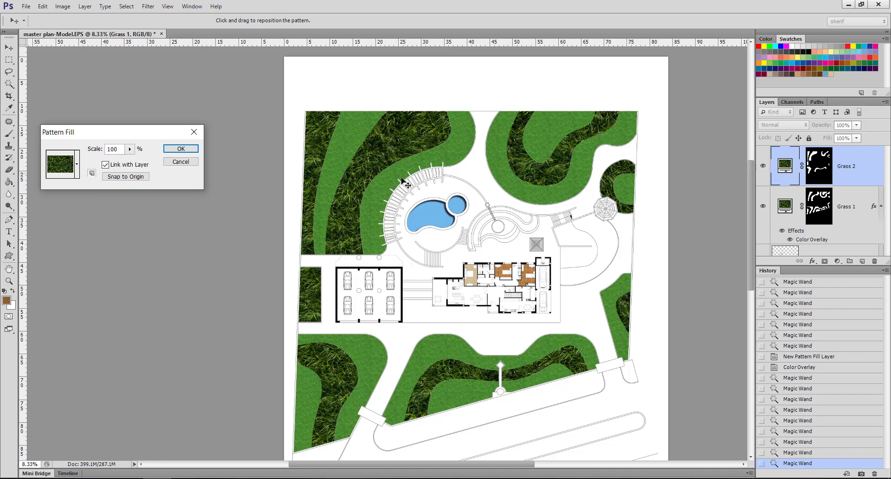
click(195, 149)
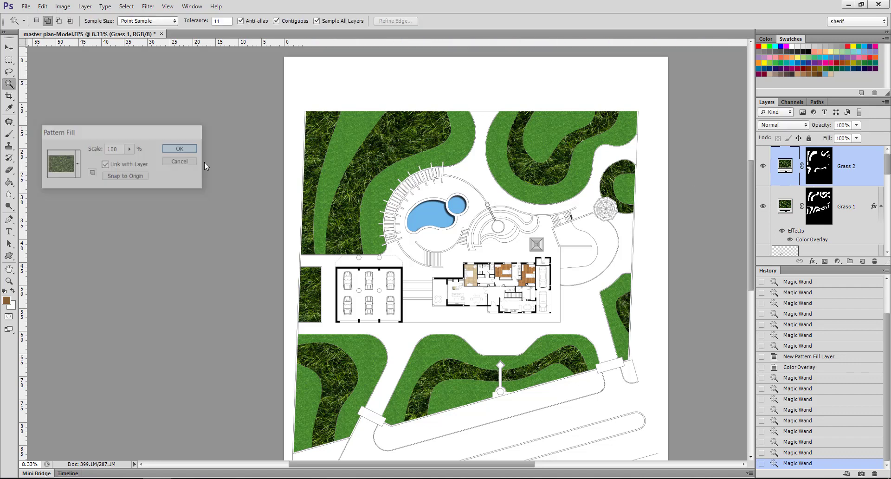
Rescale the Grass 2 pattern to 22% with Snap to Origin, then select Grass 1
double_click(786, 173)
text(2)
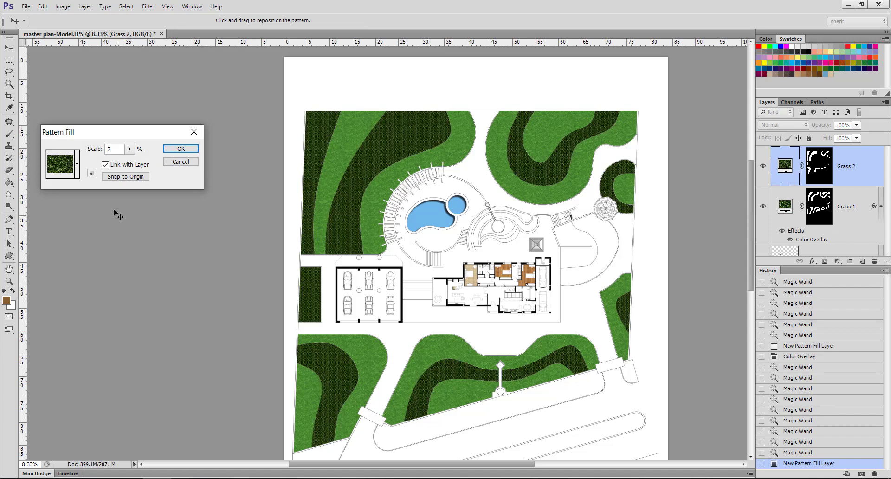
text(2)
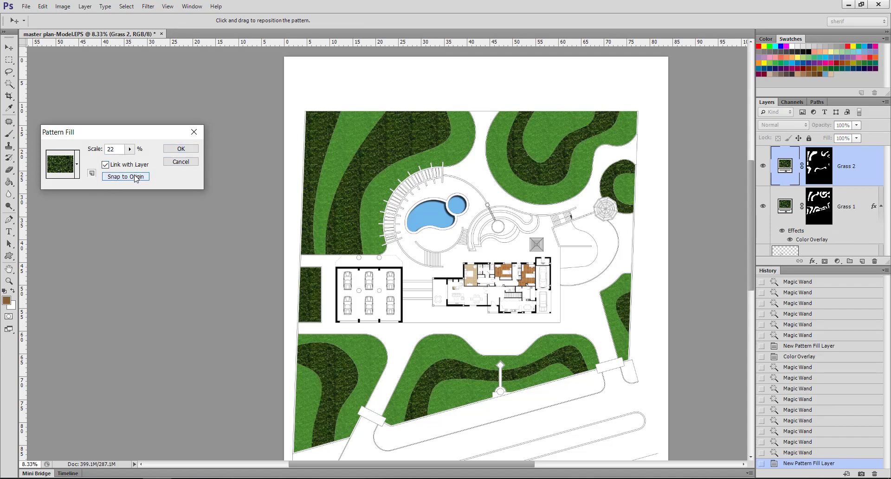
click(126, 177)
click(181, 148)
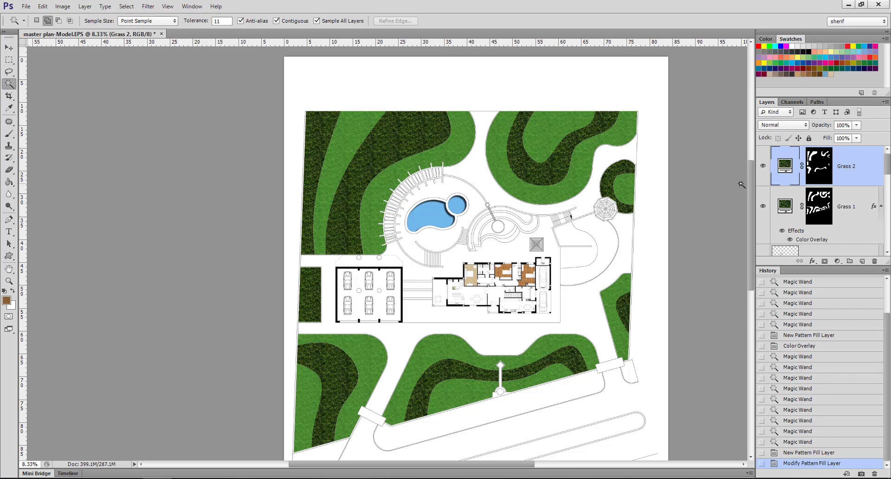
click(853, 209)
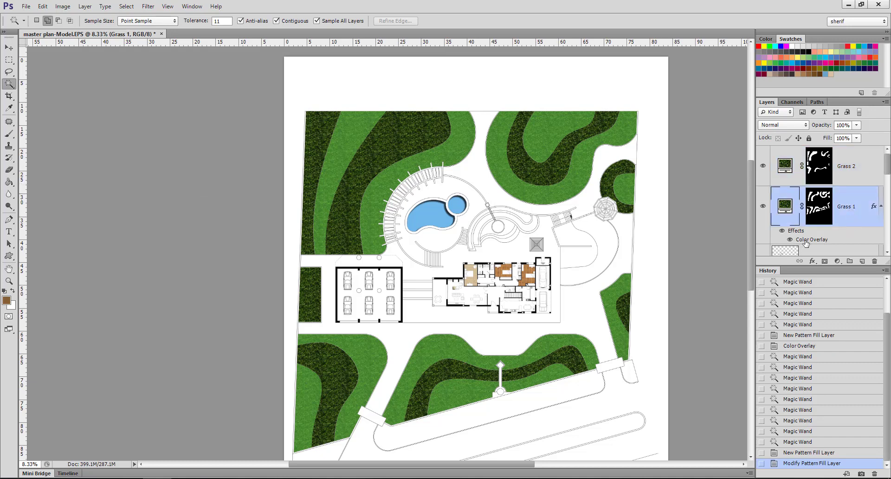
Copy the Grass 1 layer style and paste it onto Grass 2
right_click(848, 208)
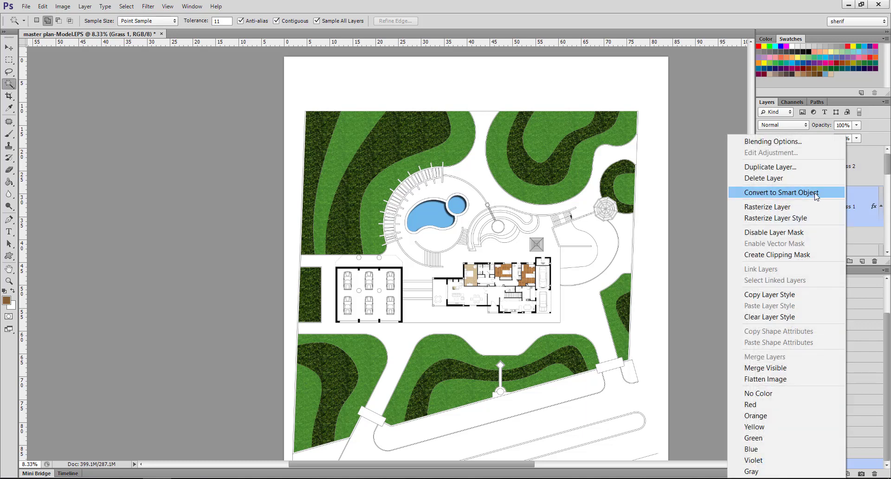
click(795, 300)
click(855, 173)
right_click(856, 175)
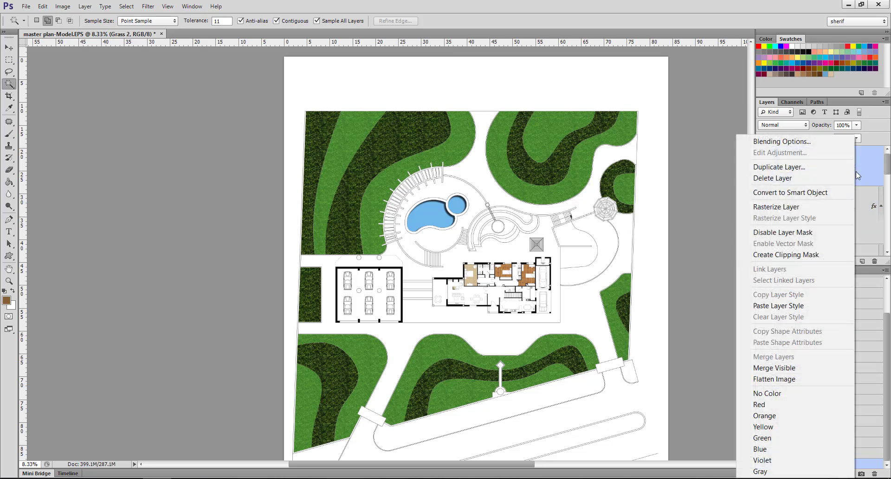
click(806, 305)
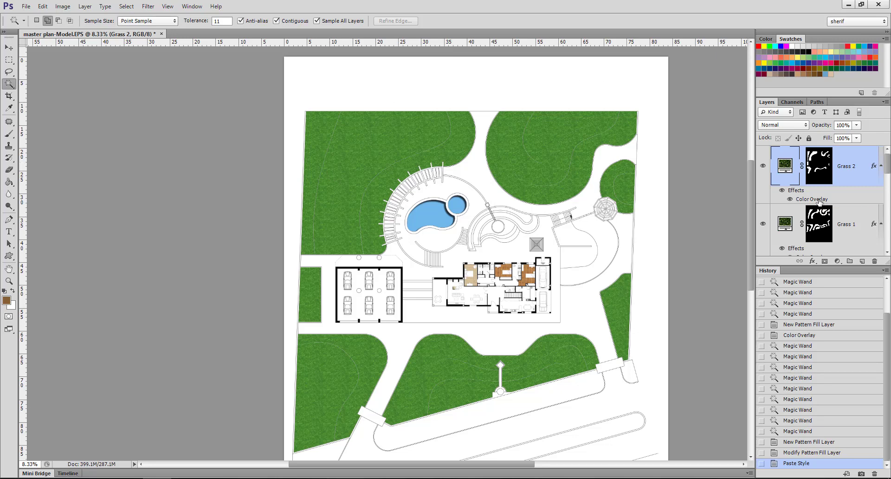
Retune Grass 2's Color Overlay to a brighter green and higher opacity, then deselect
double_click(820, 199)
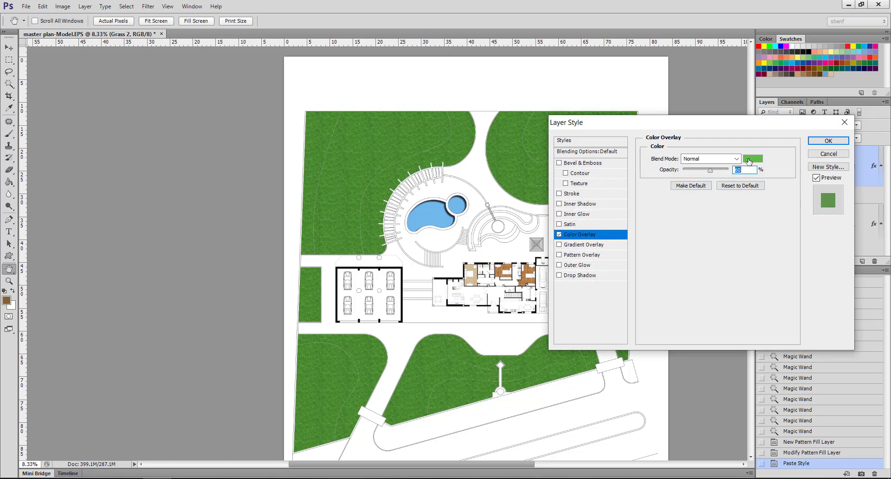
drag(711, 170, 722, 171)
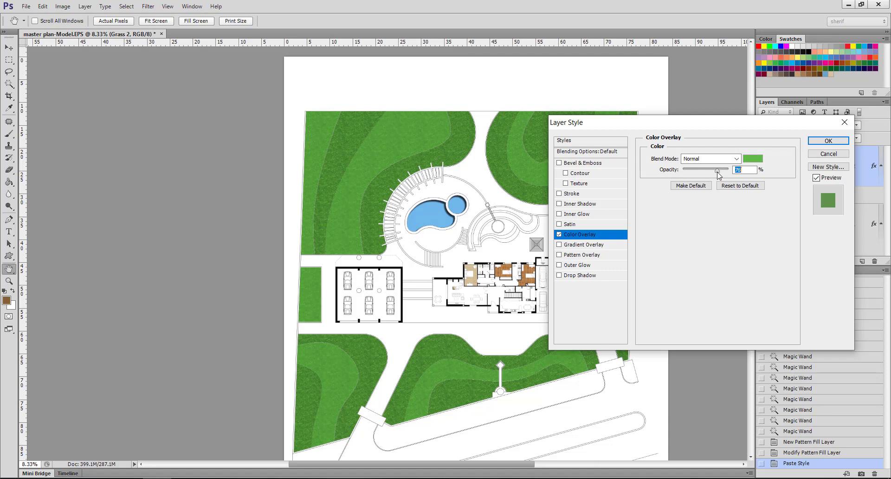
click(745, 161)
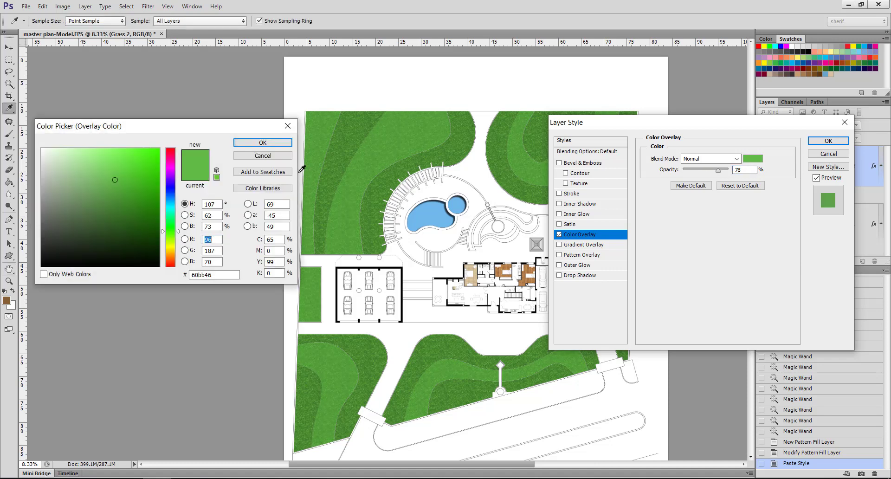
click(114, 165)
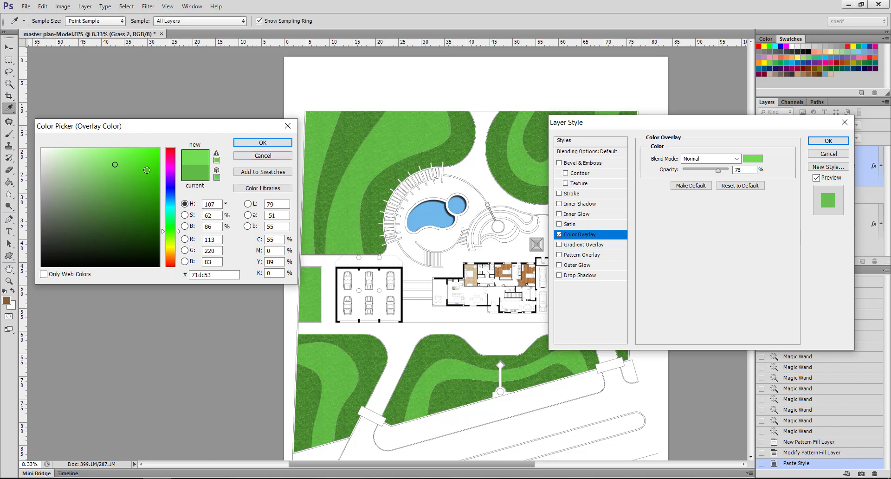
click(262, 143)
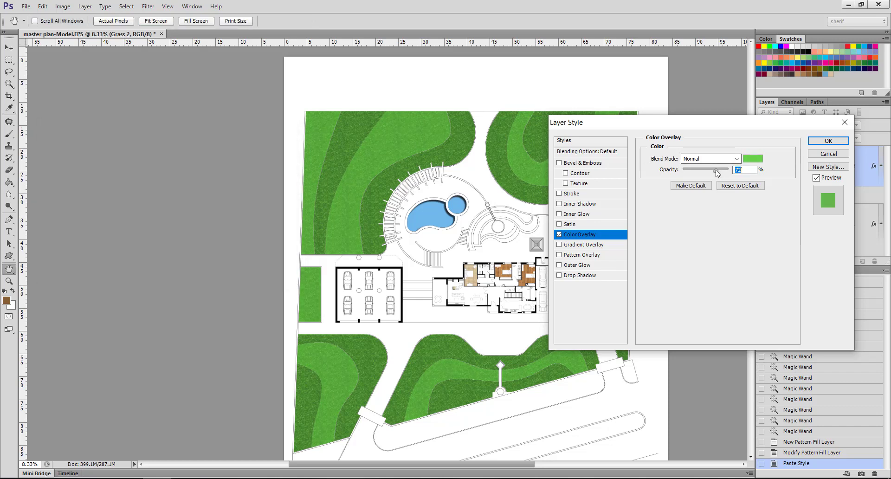
drag(717, 173, 720, 174)
click(829, 141)
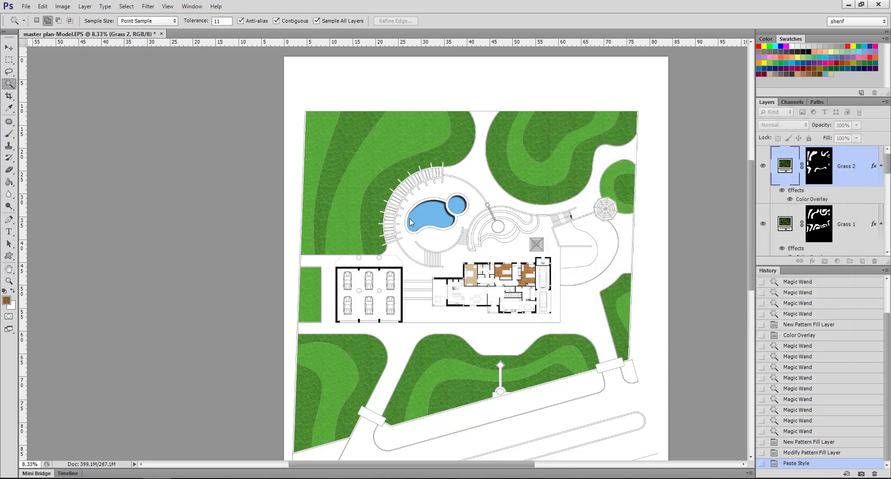
click(476, 251)
key(ctrl+d)
Briefly show and re-hide the Bergola layer, then Magic Wand-select the white path areas
click(8, 281)
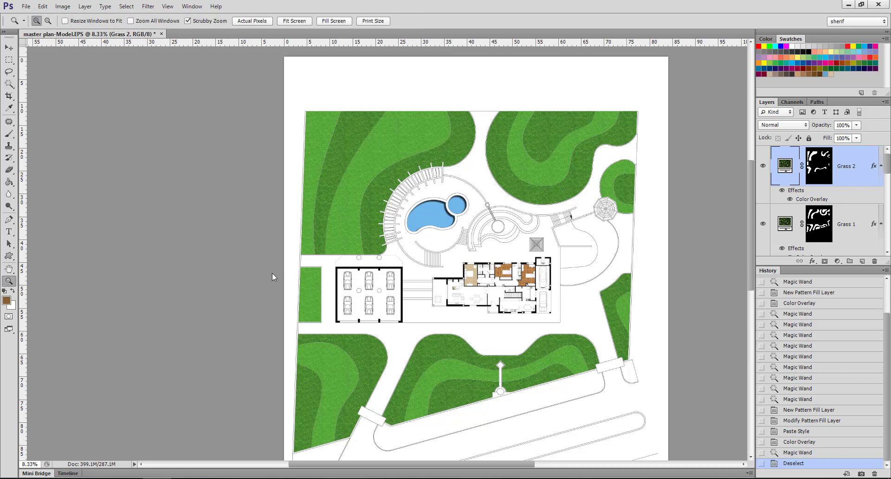
alt+click(424, 256)
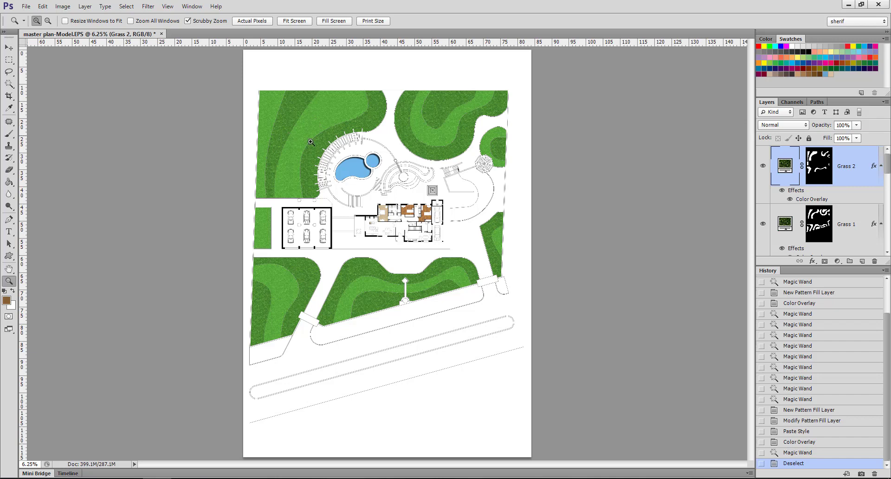
click(311, 142)
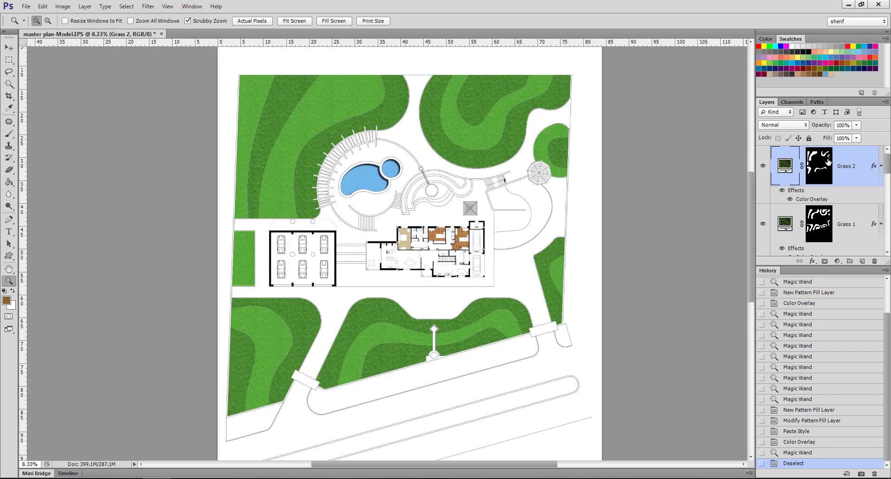
scroll(817, 181, down, 2)
scroll(782, 205, down, 2)
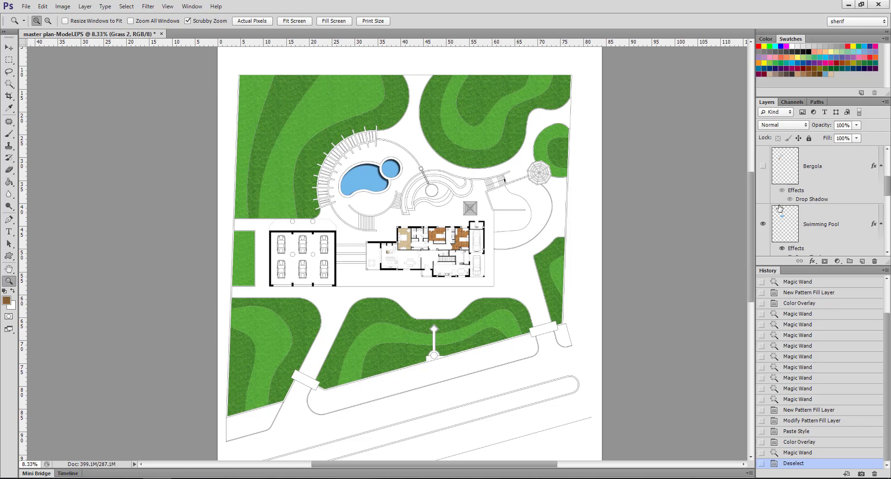
click(762, 167)
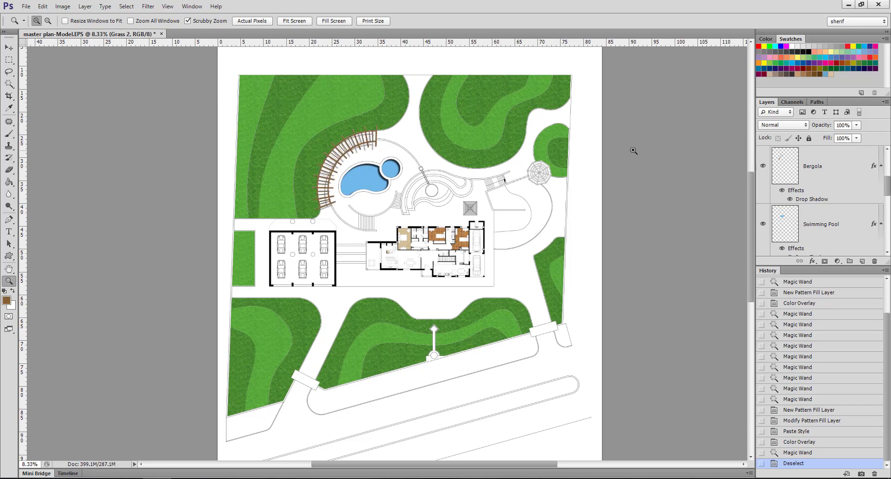
click(762, 166)
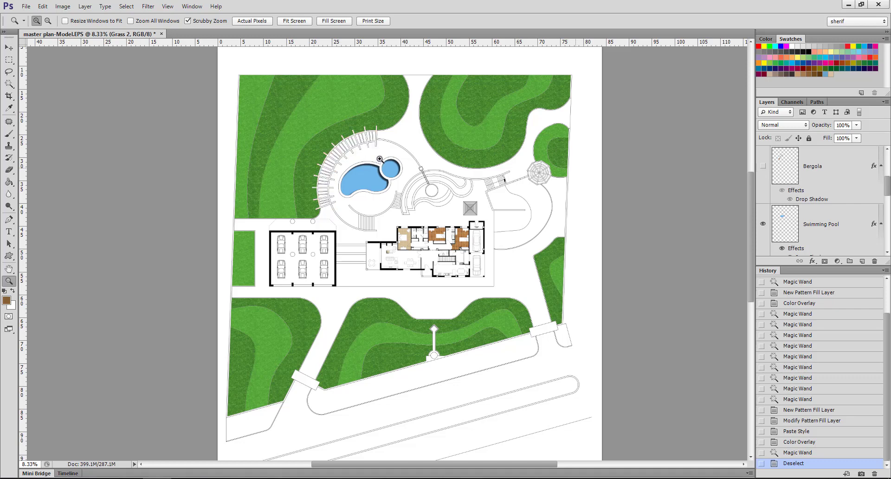
key(w)
click(413, 145)
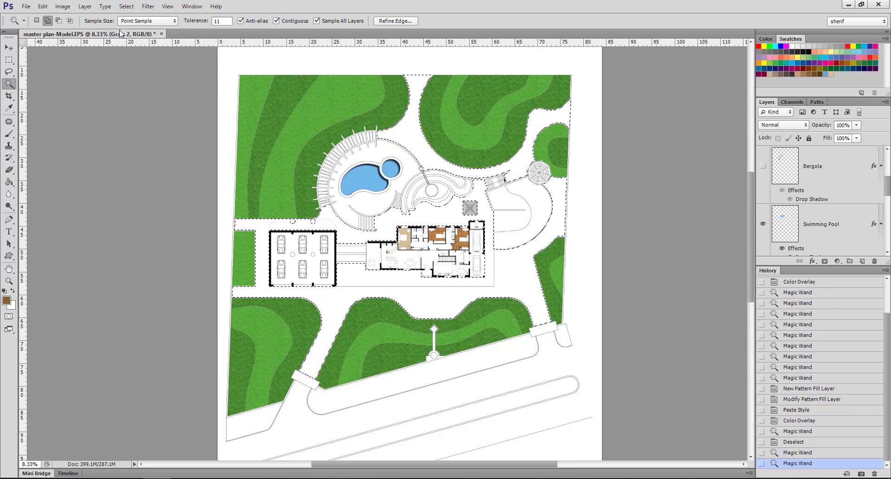
Add a pattern fill layer named path using the sand pattern
click(85, 6)
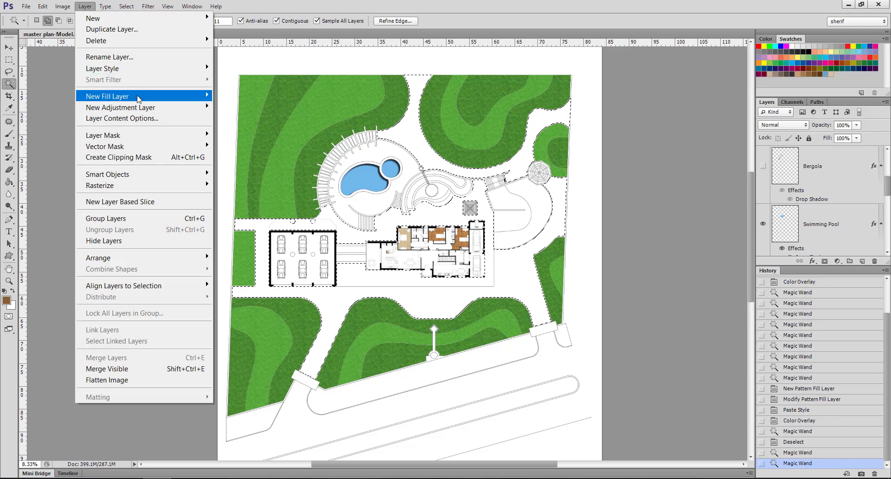
click(232, 118)
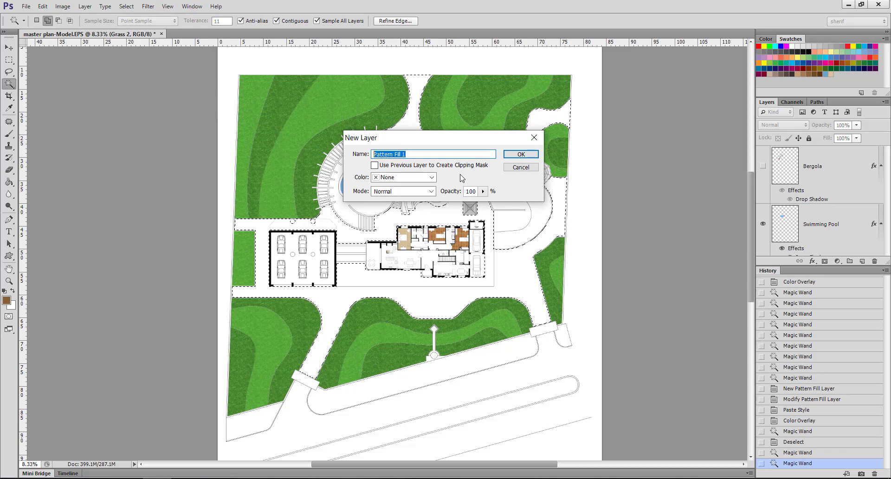
text(path)
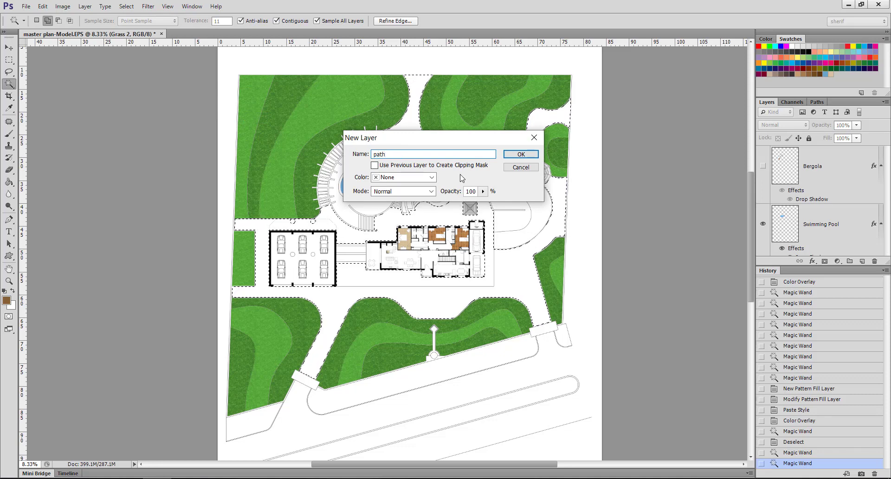
click(519, 157)
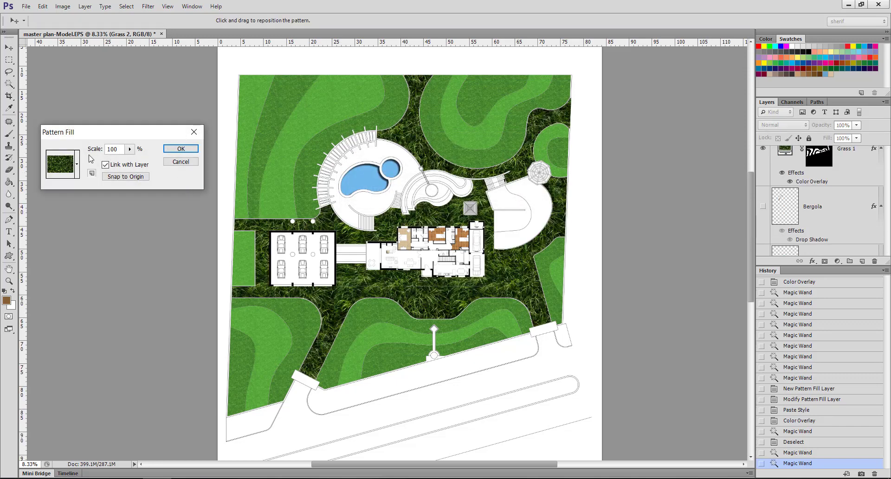
click(77, 164)
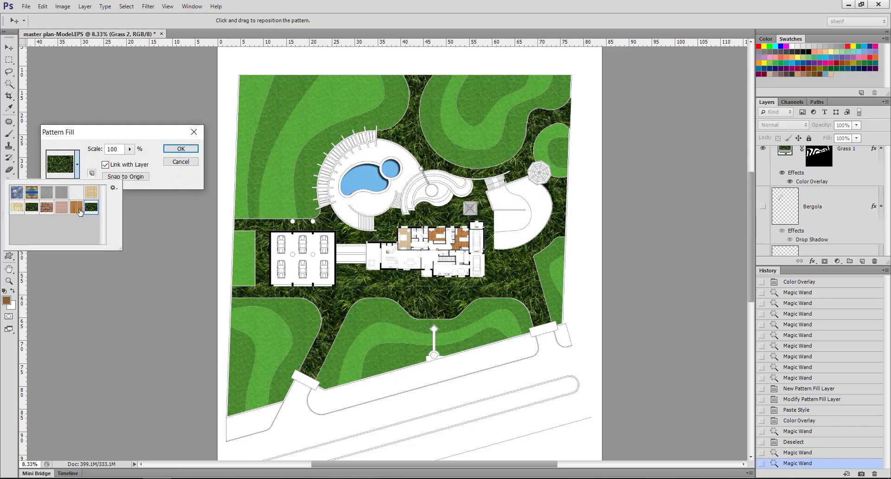
click(17, 208)
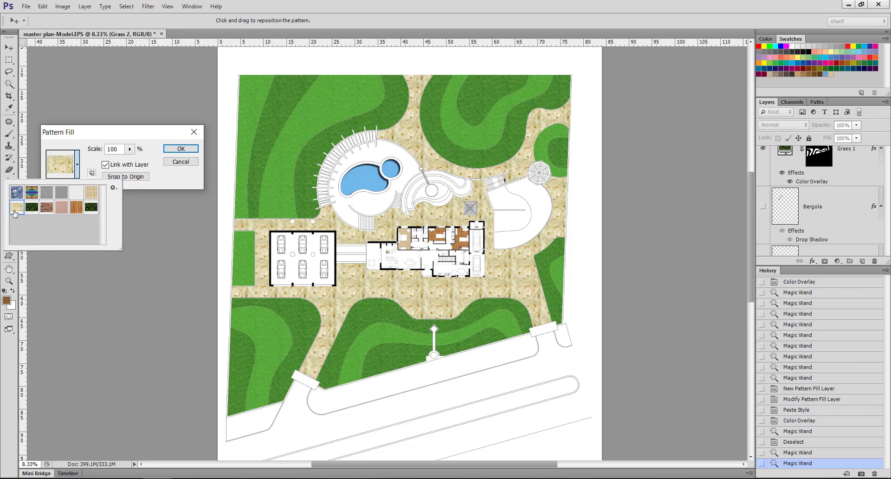
click(177, 150)
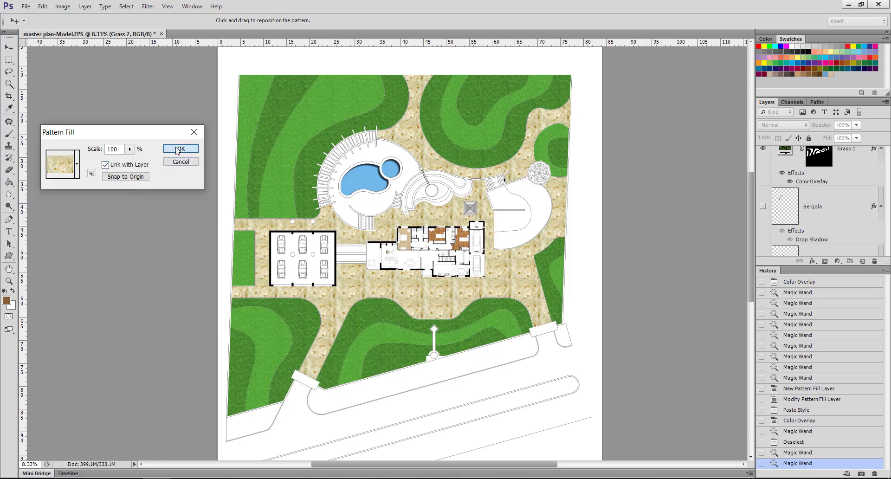
click(178, 148)
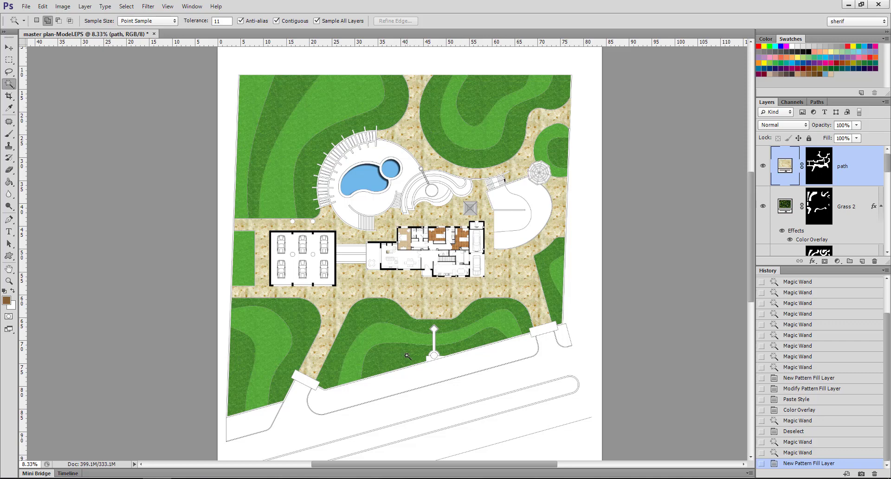
Zoom in to inspect the sand paving around the house and the left lawn's grass texture
scroll(470, 254, down, 2)
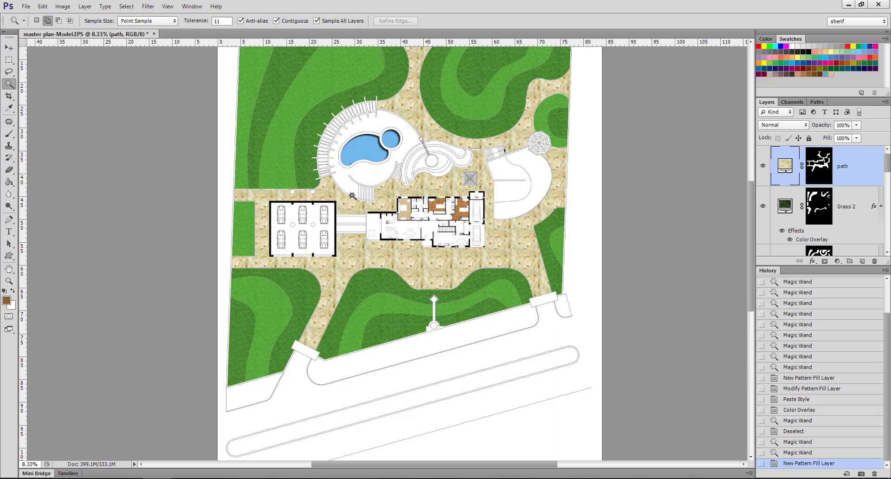
click(9, 280)
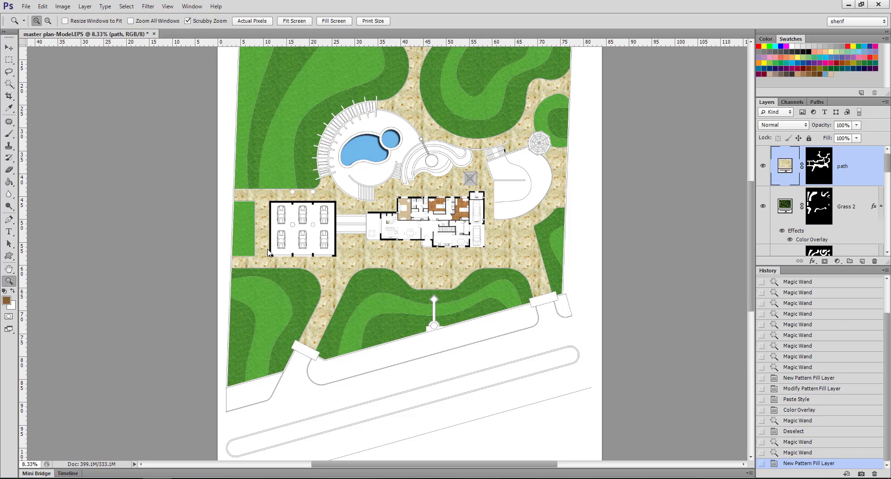
click(331, 183)
click(317, 208)
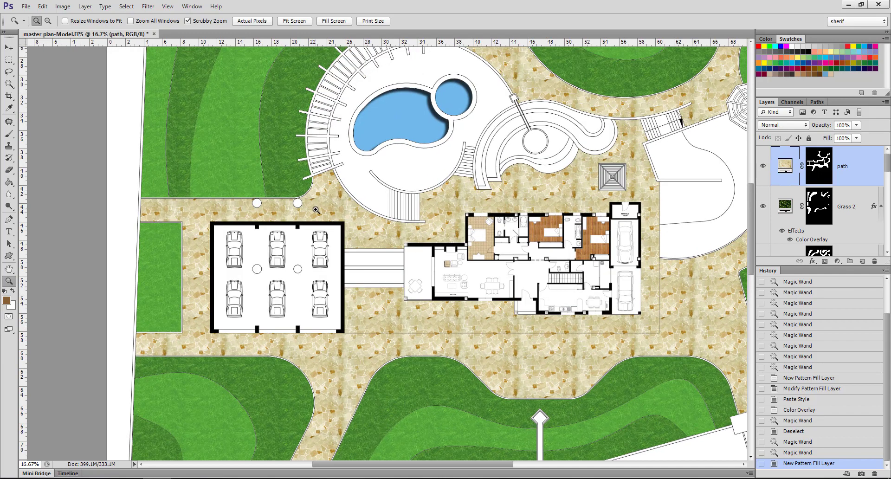
alt+click(339, 212)
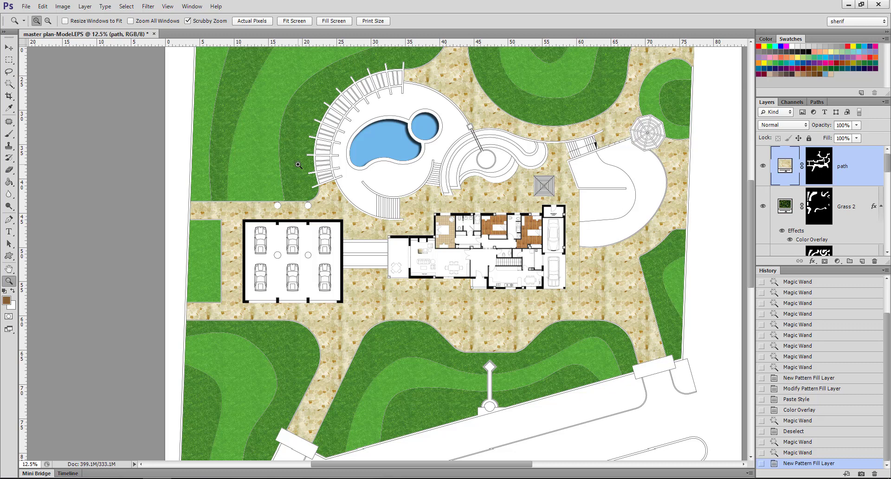
alt+click(399, 253)
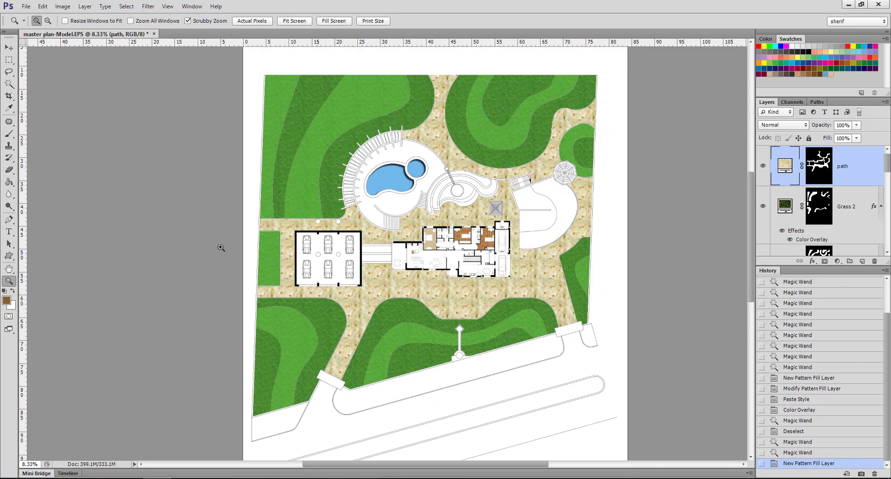
scroll(321, 194, up, 1)
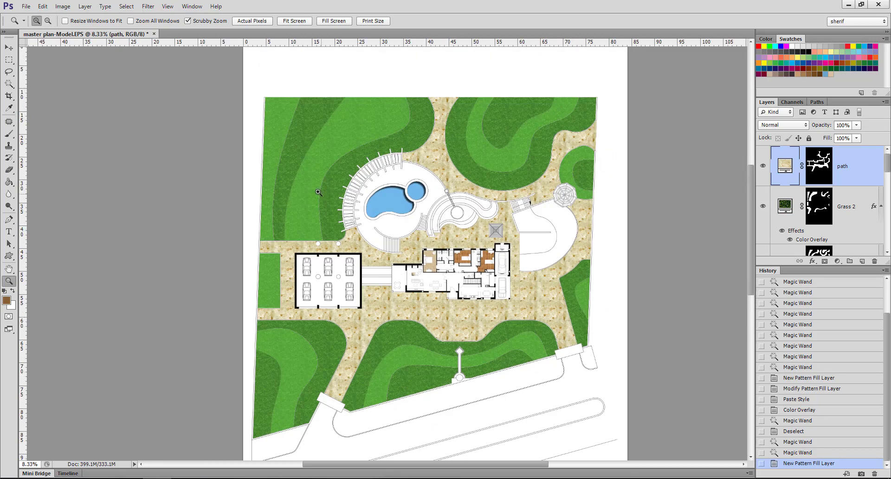
click(313, 193)
click(312, 194)
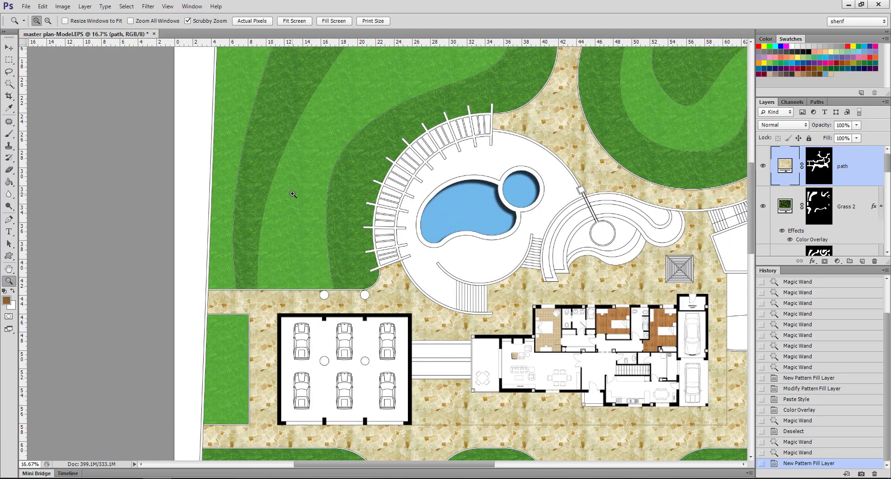
click(293, 194)
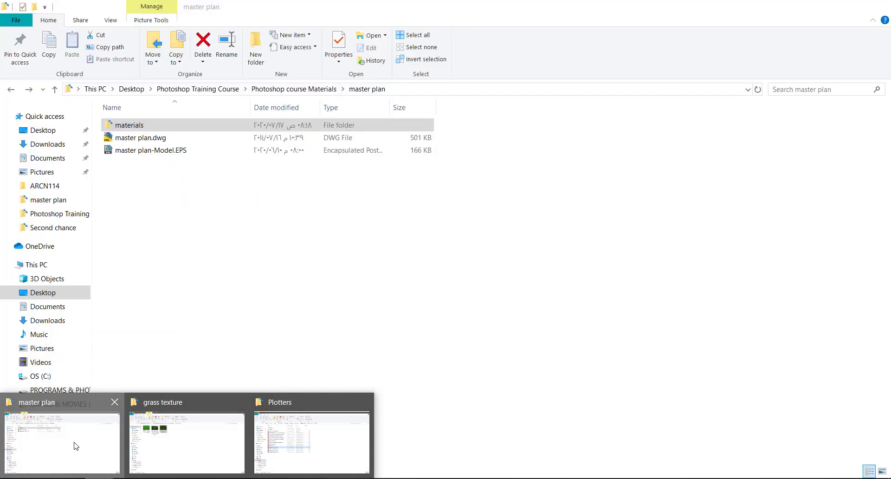
Drag 15150101-top-view-of-european.jpg from the photoshop exam 2014 tree folder into Photoshop
click(73, 443)
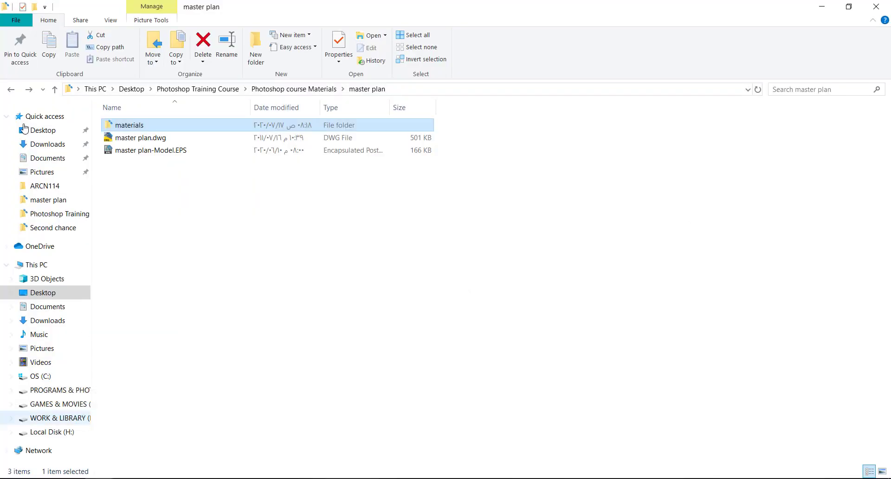
click(8, 92)
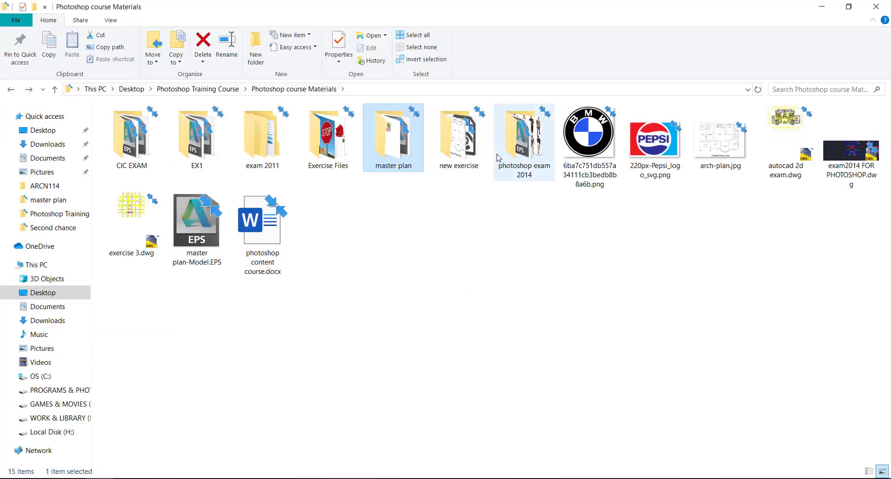
double_click(523, 135)
double_click(134, 150)
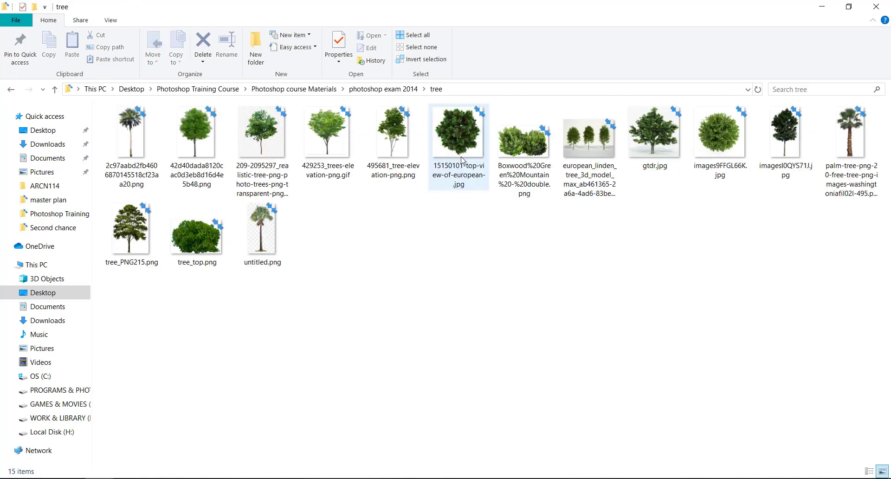
click(459, 159)
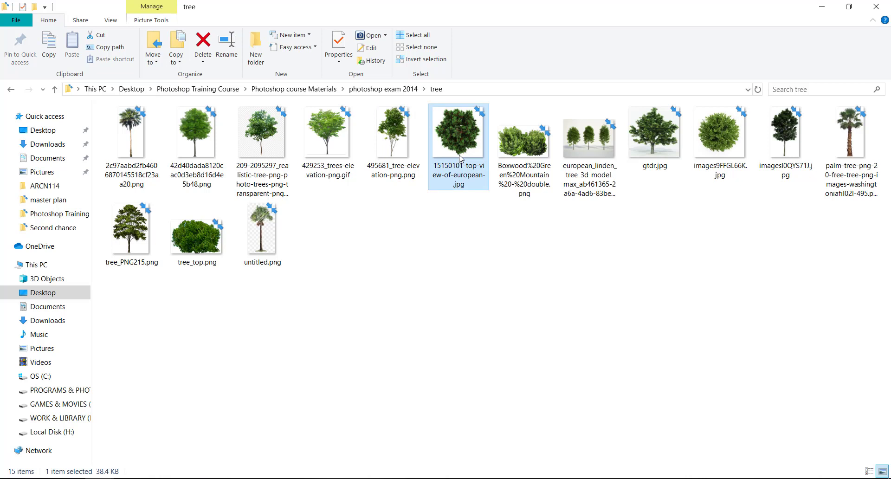
drag(457, 143, 149, 478)
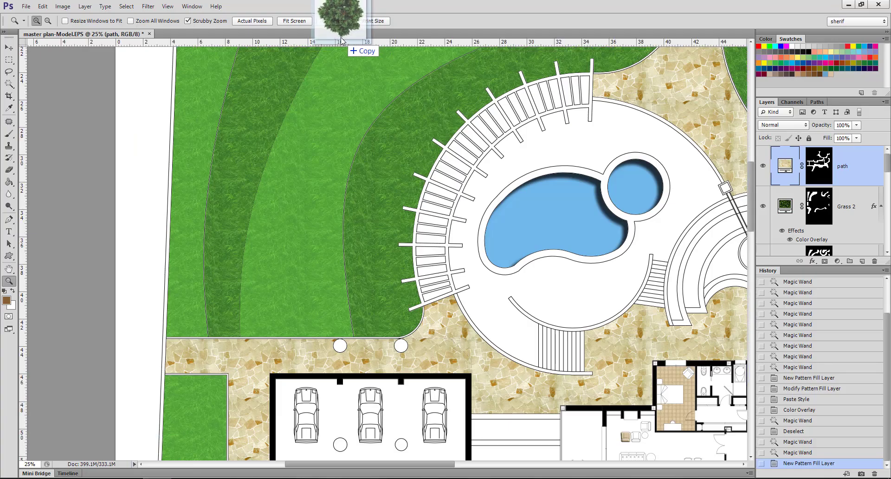
drag(149, 478, 341, 41)
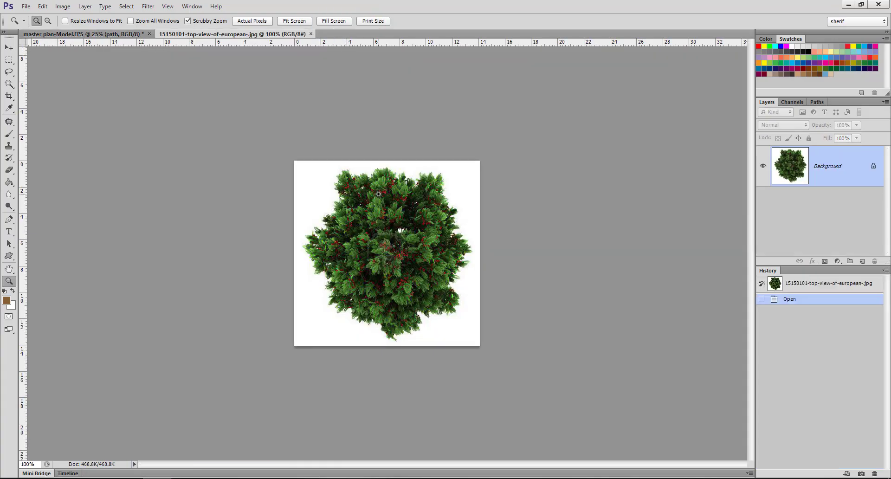
Zoom the tree image to 200% and back to 100% to inspect it
click(409, 223)
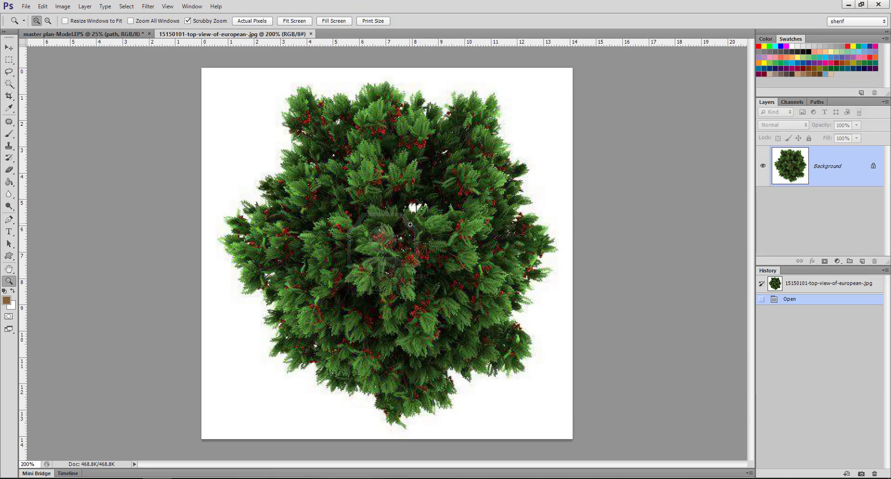
alt+click(410, 224)
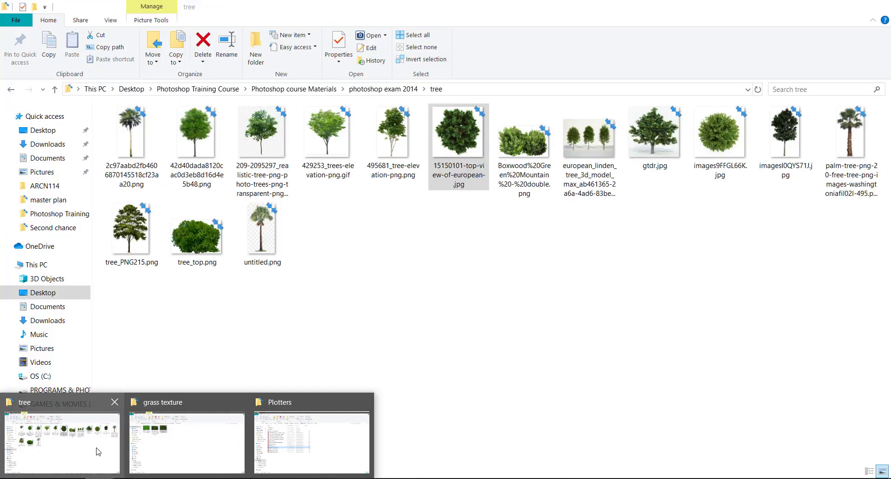
Open the palm-tree PNG from the tree folder as a new Photoshop document
click(99, 448)
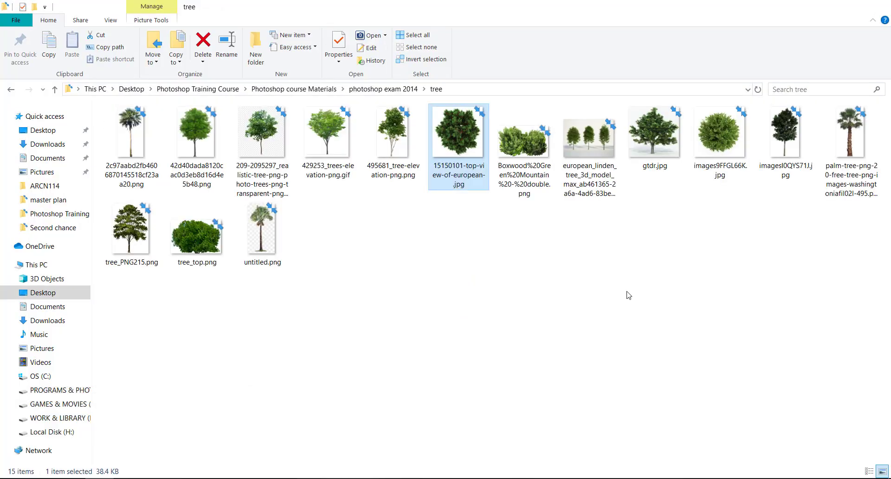
click(854, 162)
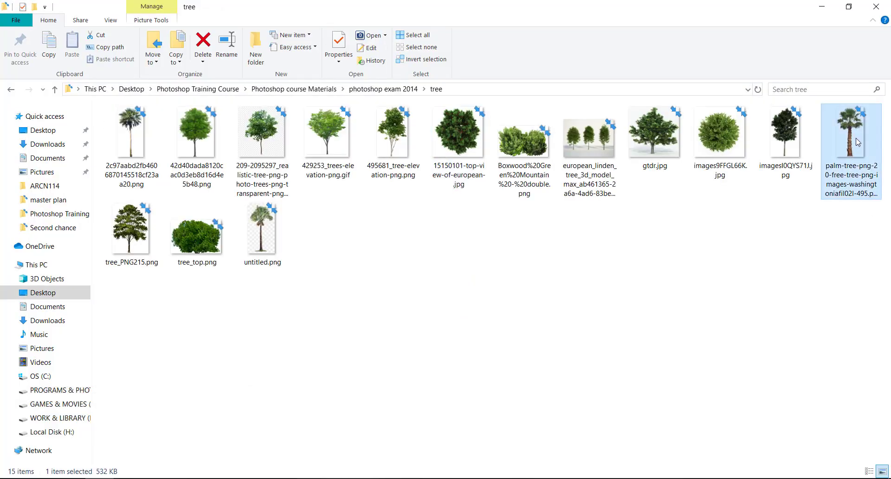
drag(858, 142, 423, 70)
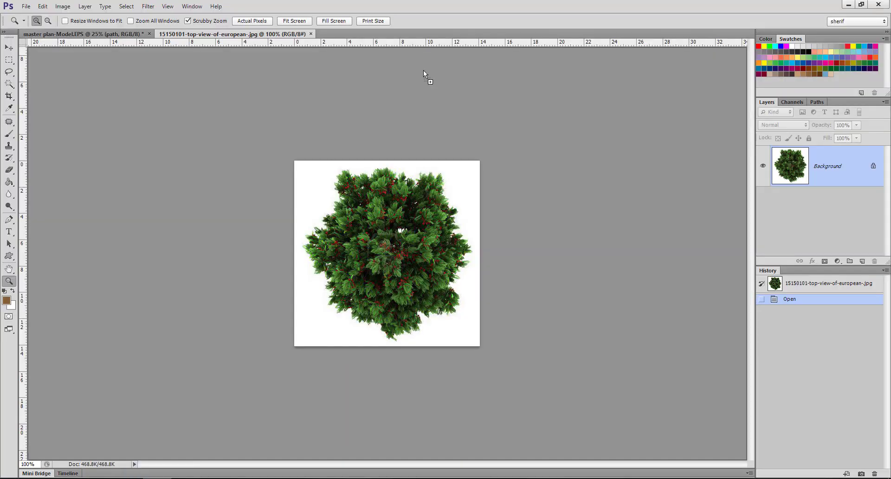
drag(423, 71, 436, 35)
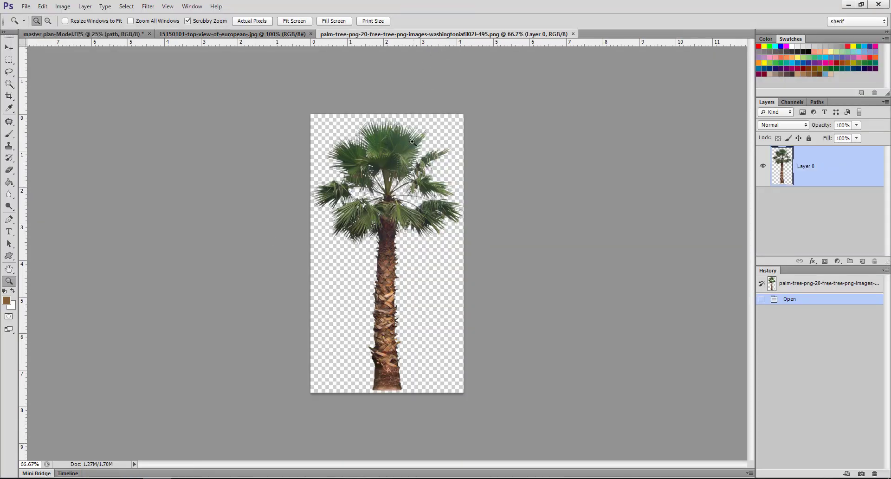
click(8, 48)
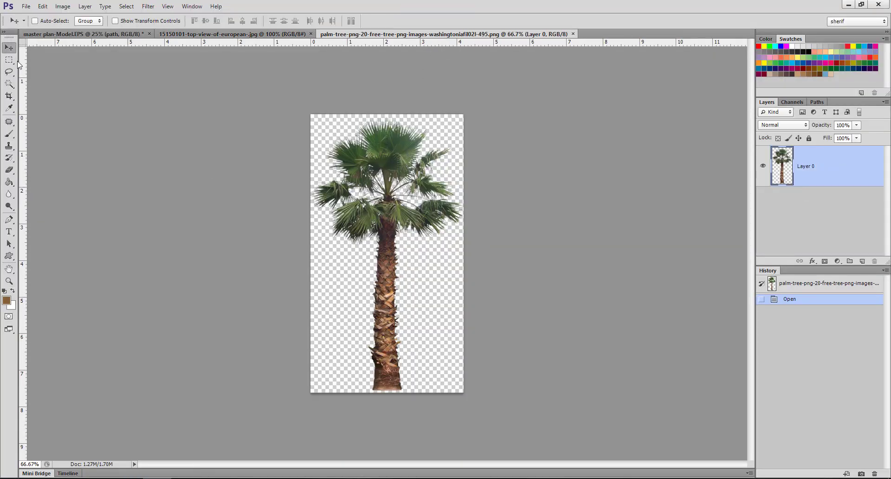
mouse_move(404, 213)
mouse_down()
mouse_move(388, 228)
mouse_move(405, 211)
mouse_up()
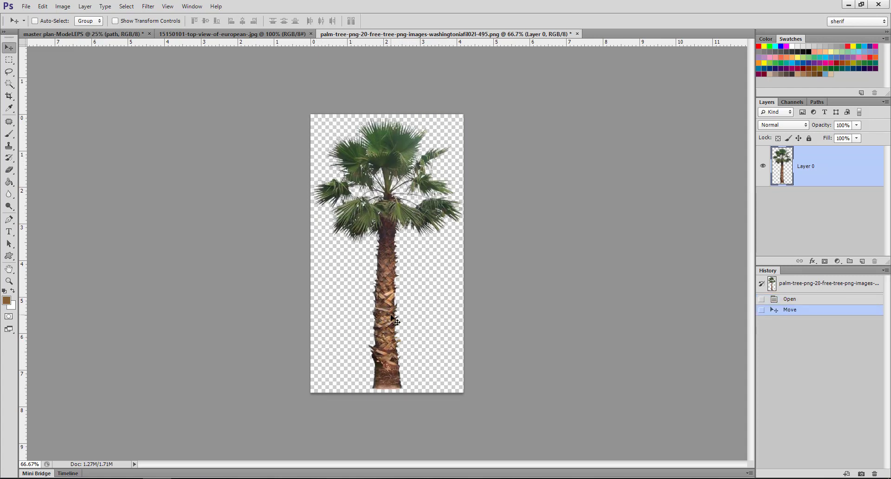
Compare the master plan and palm tree documents, ending on the top-view tree document
click(136, 33)
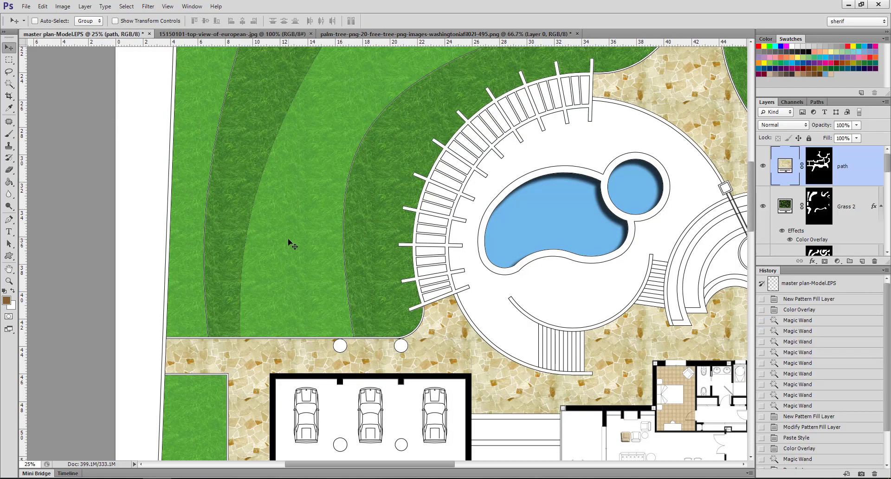
click(449, 36)
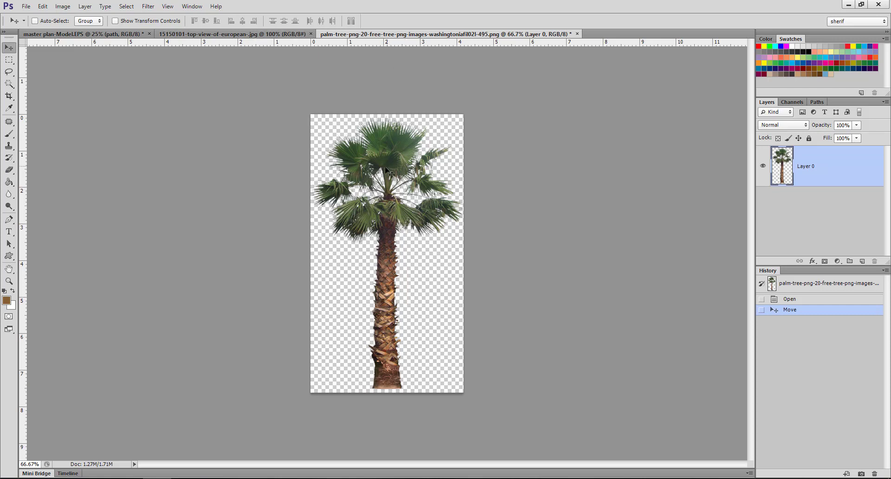
click(98, 34)
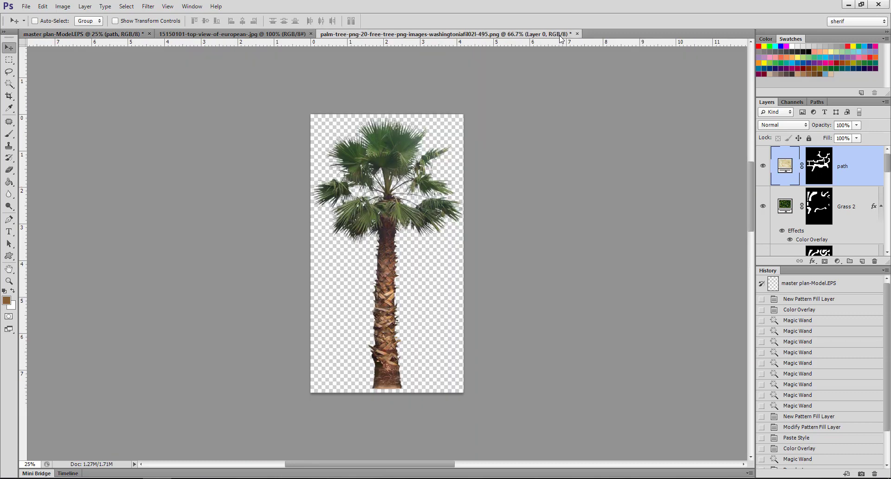
click(562, 37)
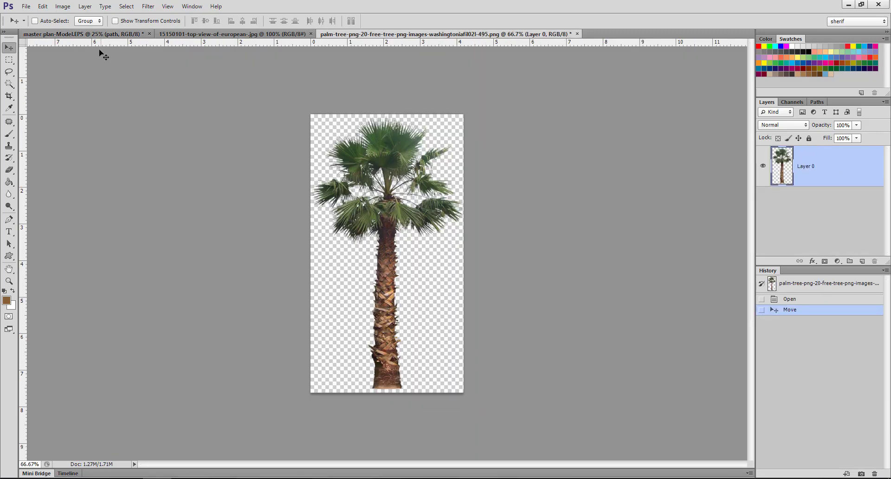
click(98, 34)
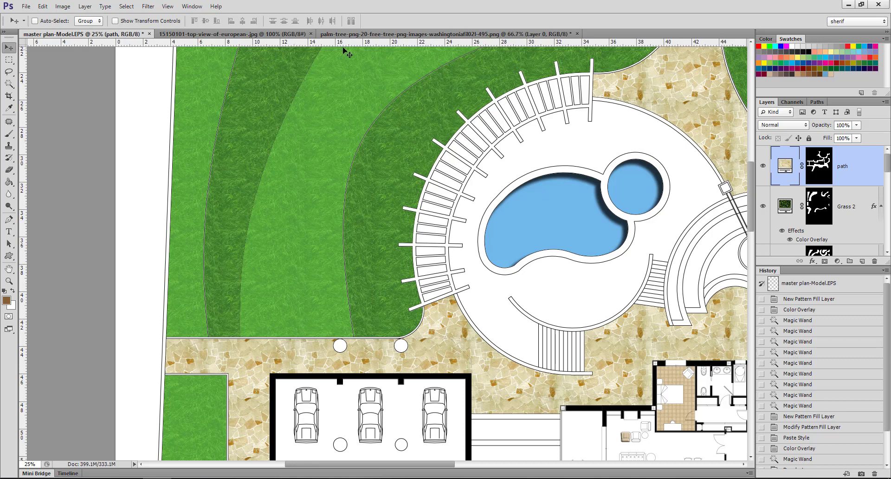
click(361, 37)
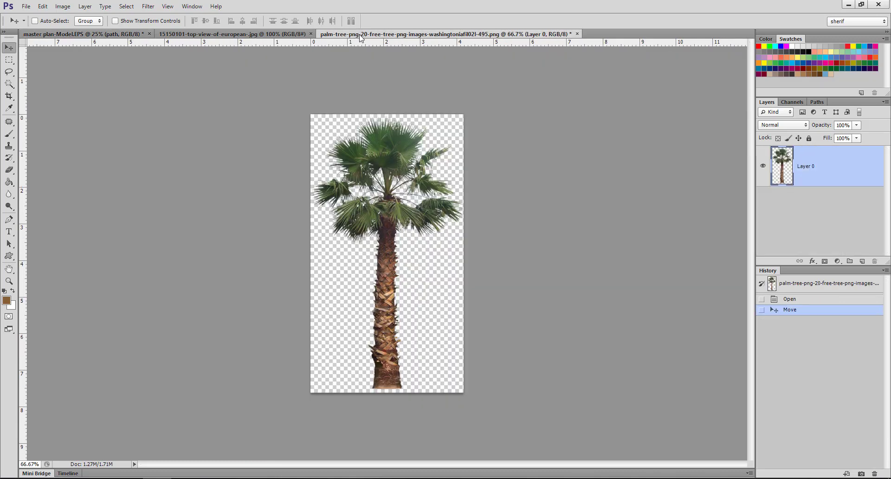
click(298, 37)
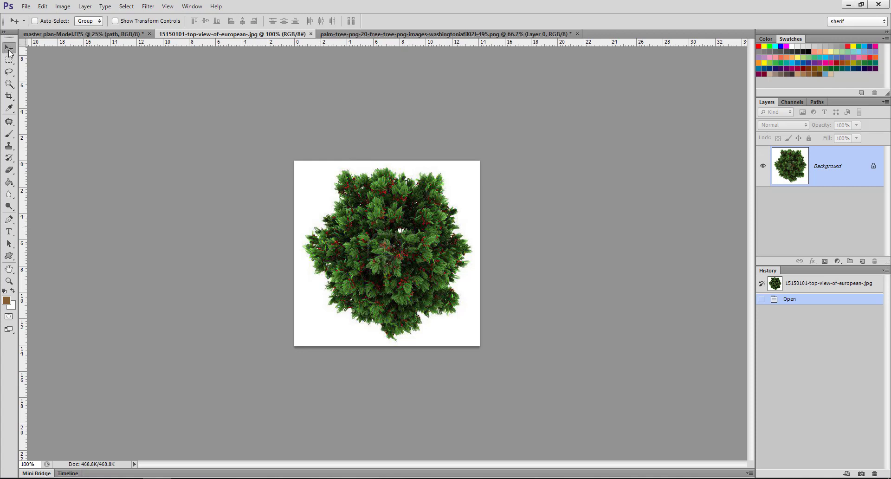
Trial the top-view tree on the master plan lawn with a 77 px drop shadow, then cancel and undo
drag(386, 230, 97, 35)
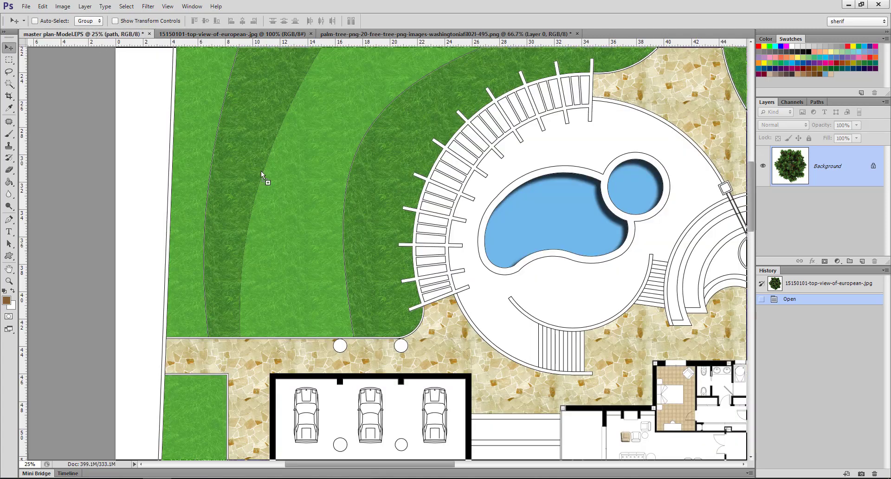
mouse_move(98, 36)
mouse_down()
mouse_move(294, 204)
mouse_move(289, 251)
mouse_move(298, 261)
mouse_up()
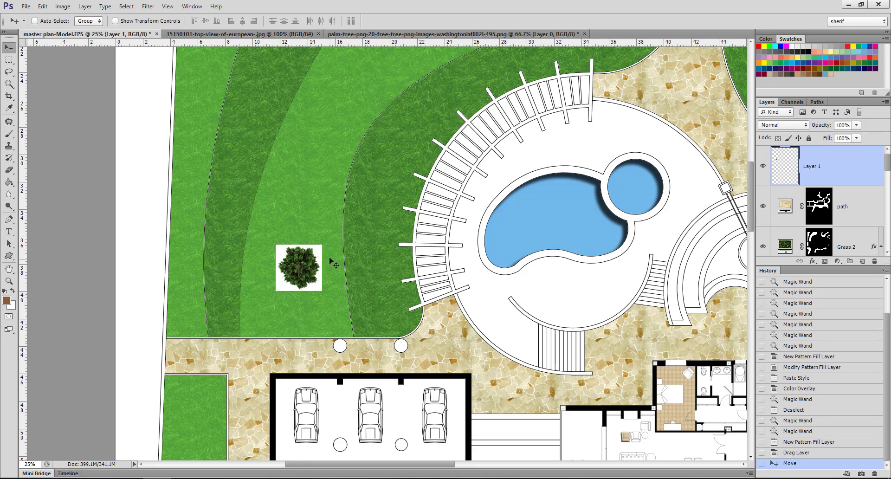
right_click(835, 179)
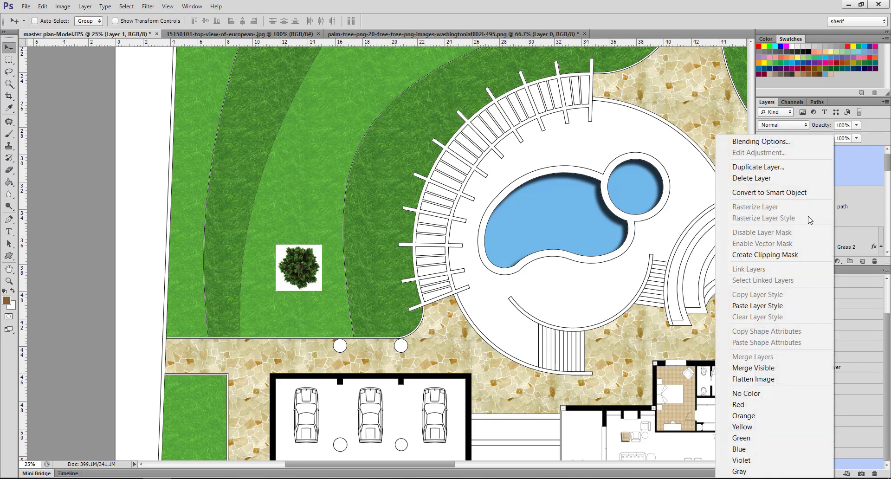
click(769, 145)
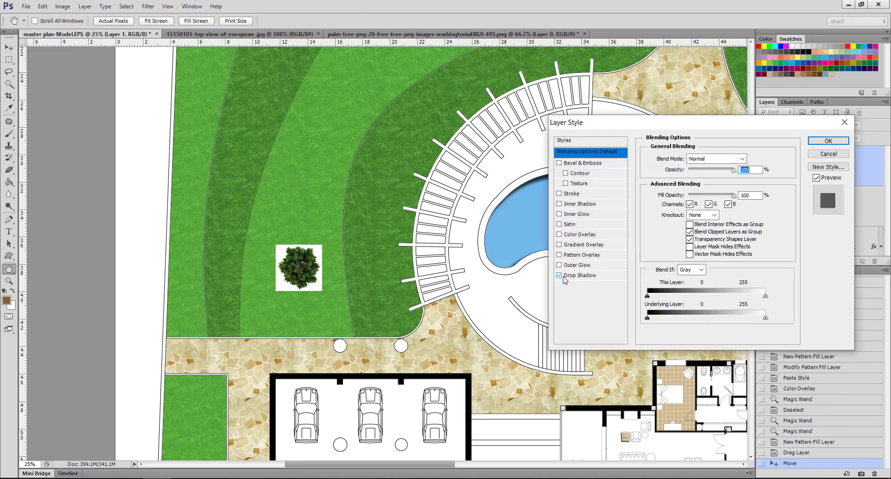
click(572, 276)
drag(685, 199, 712, 199)
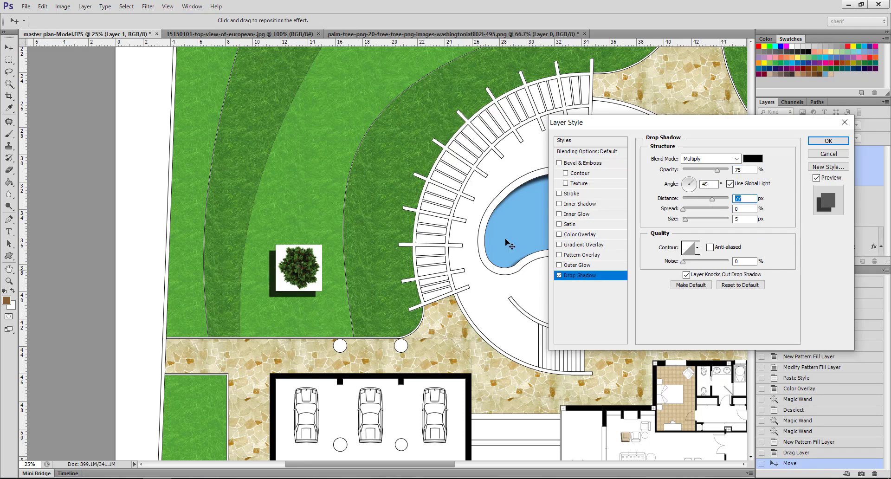
click(829, 153)
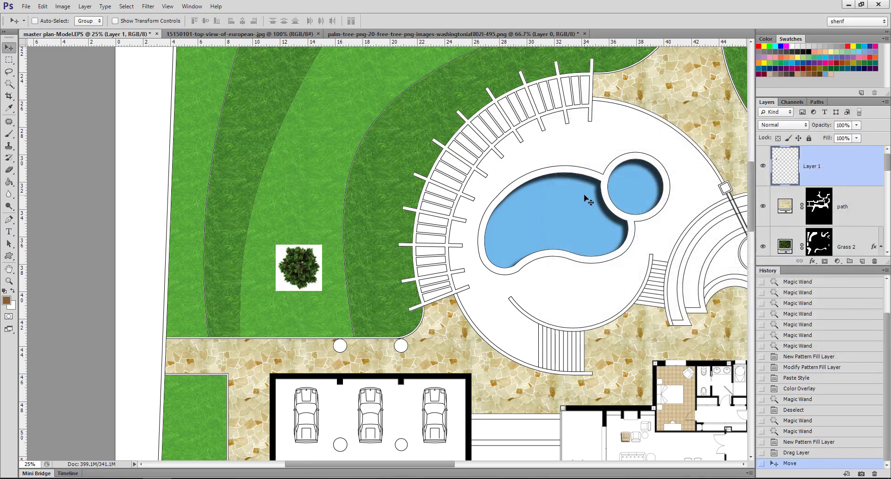
key(ctrl+alt+z)
key(ctrl+alt+z)
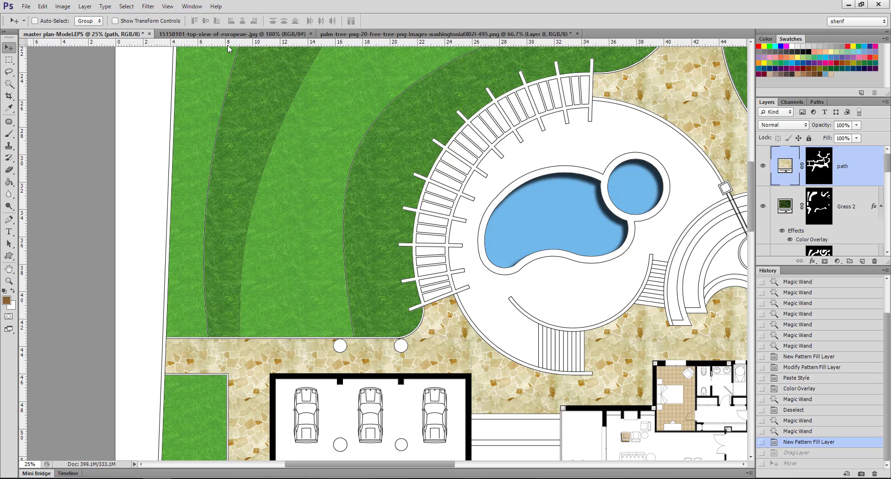
Unlock the tree image's background as Layer 0 and Magic Wand-select the white background
click(241, 35)
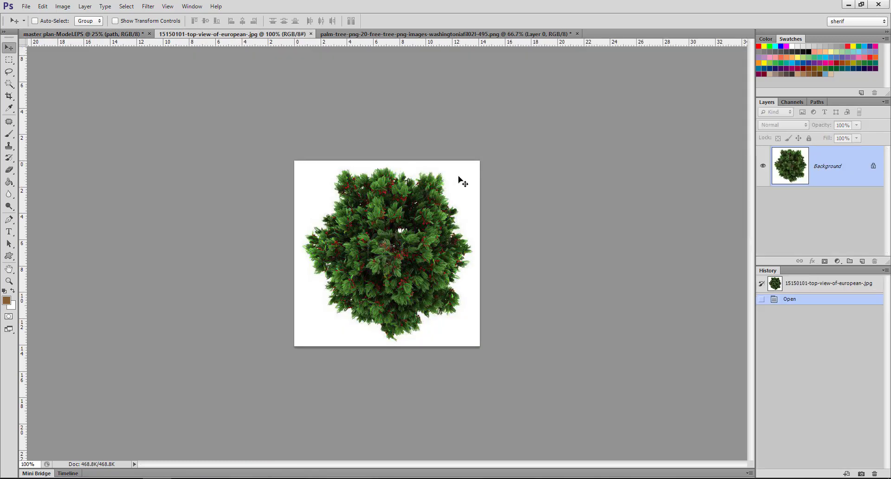
double_click(832, 170)
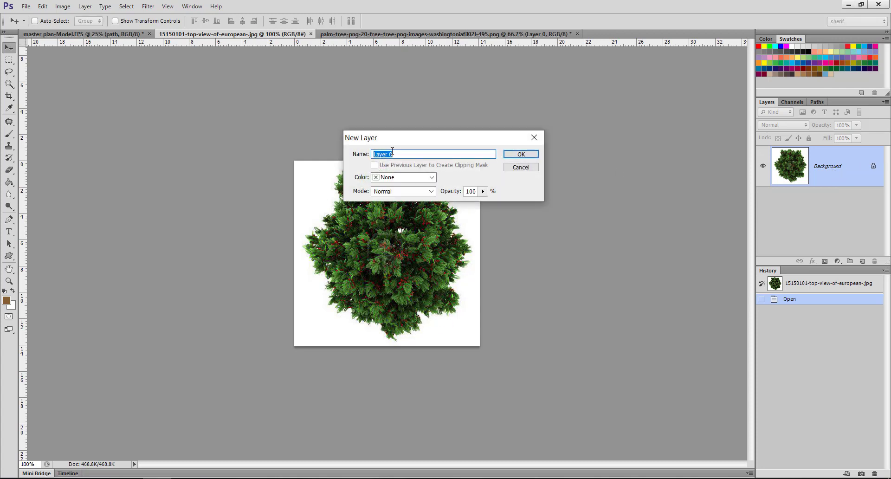
click(511, 157)
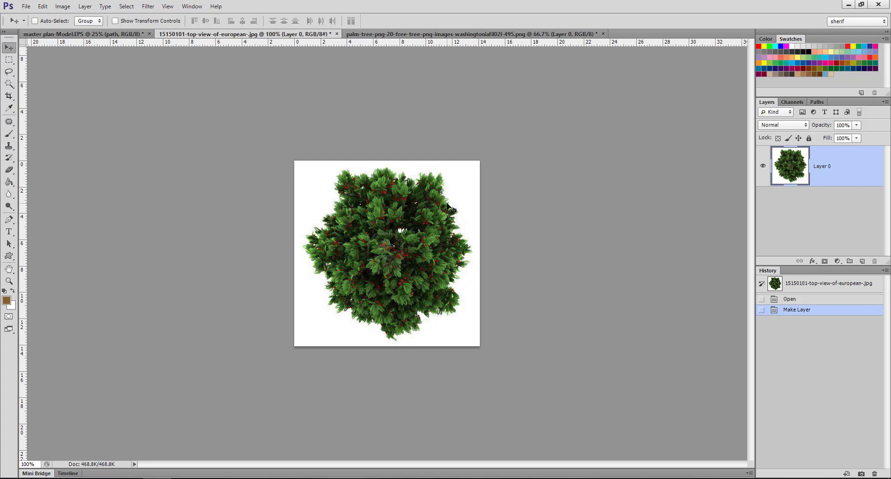
key(w)
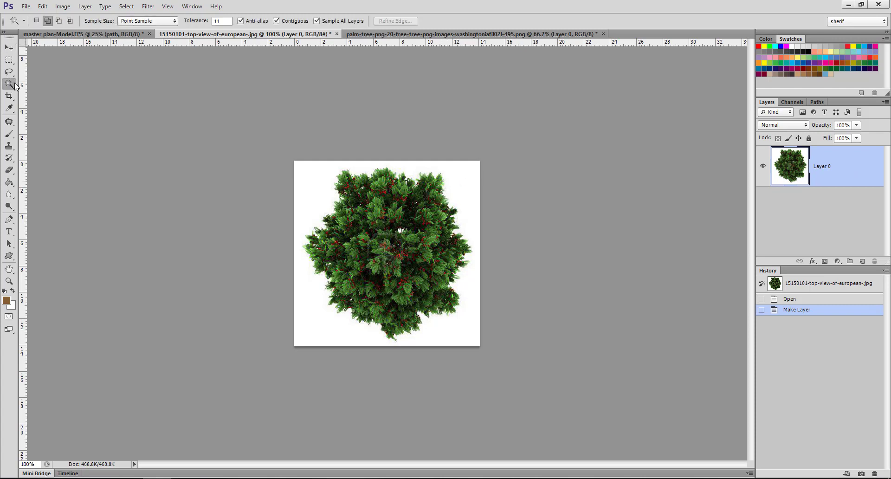
click(464, 188)
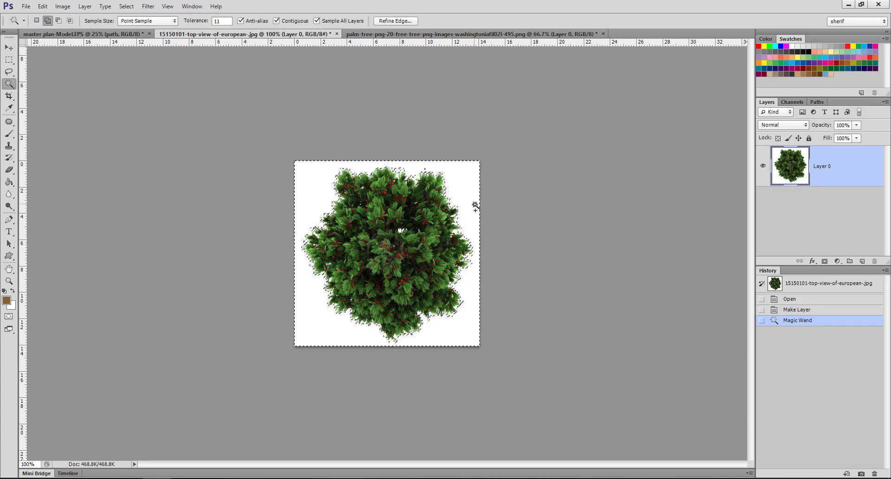
Extend the white selection at tolerances 7 and 22, delete it to transparency, and drag the cutout toward the master plan
double_click(222, 21)
text(7)
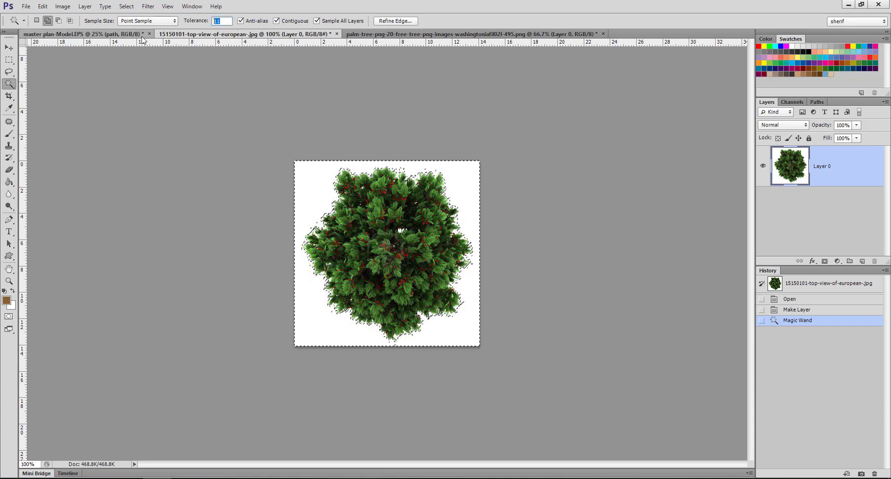
click(455, 174)
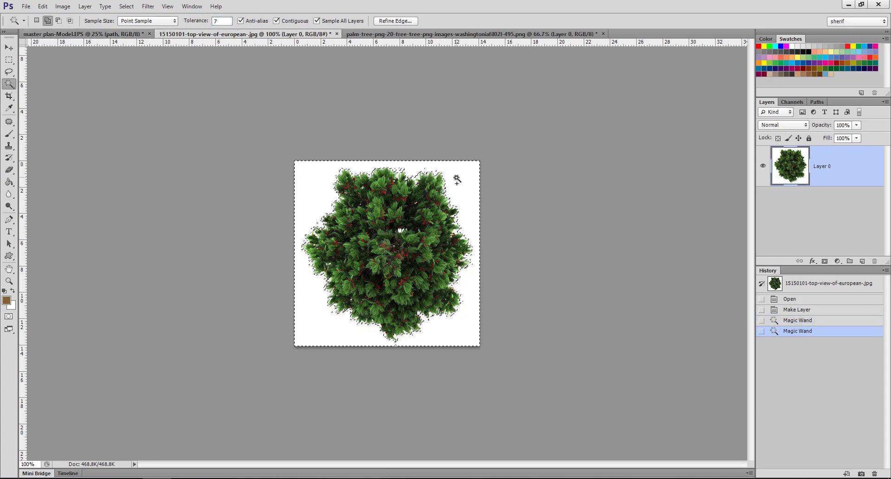
click(418, 190)
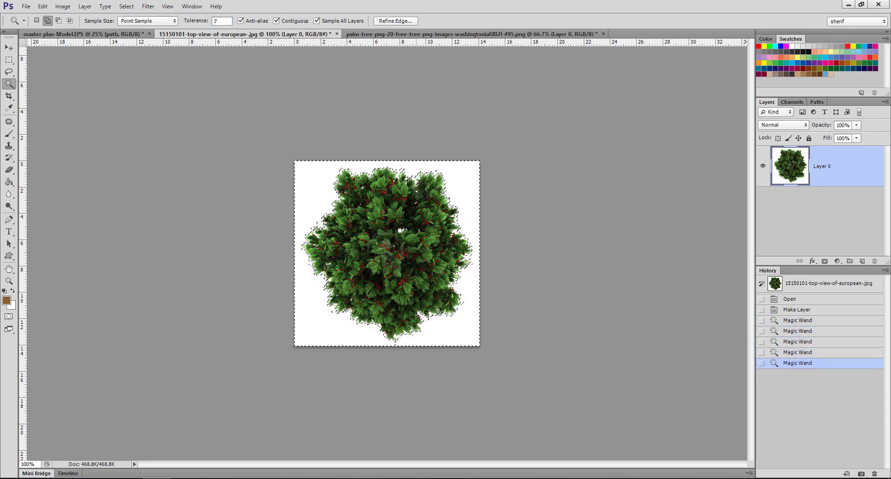
click(402, 230)
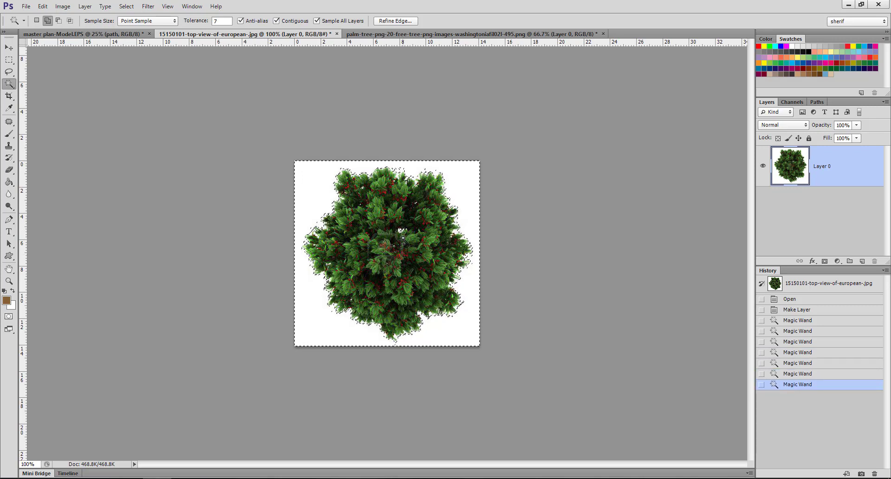
double_click(222, 20)
text(22)
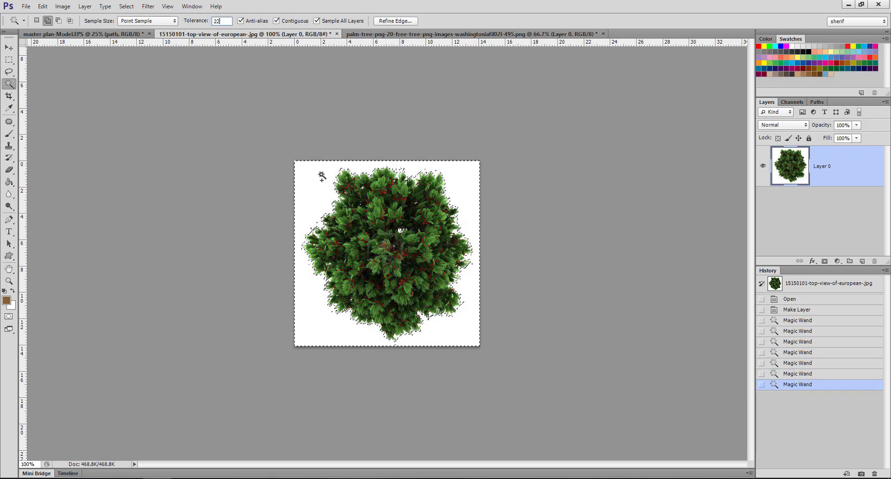
click(402, 231)
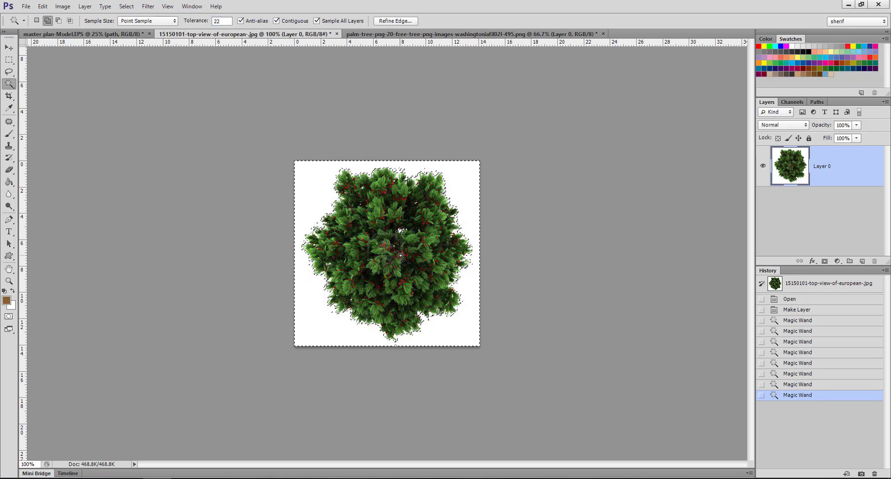
key(Delete)
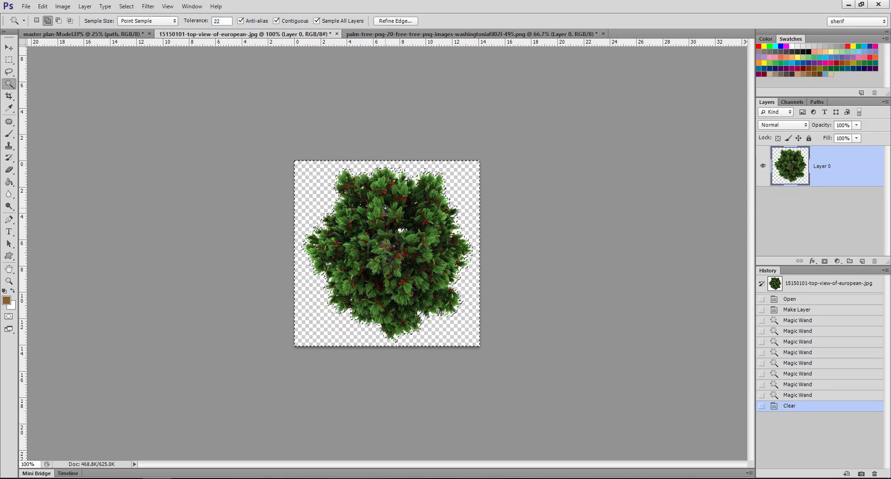
key(ctrl+d)
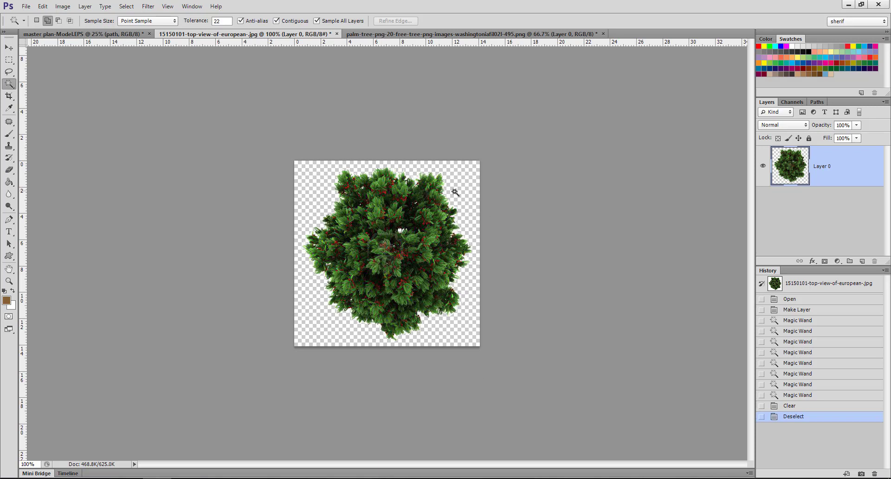
click(8, 48)
drag(368, 234, 108, 35)
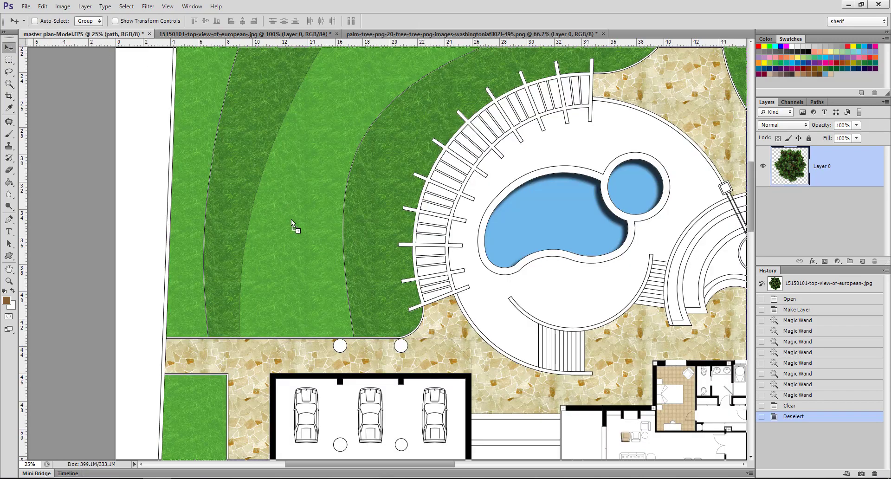
Drop the tree cutout into the master plan on the lawn left of the pool, viewed at 100%
drag(108, 35, 308, 253)
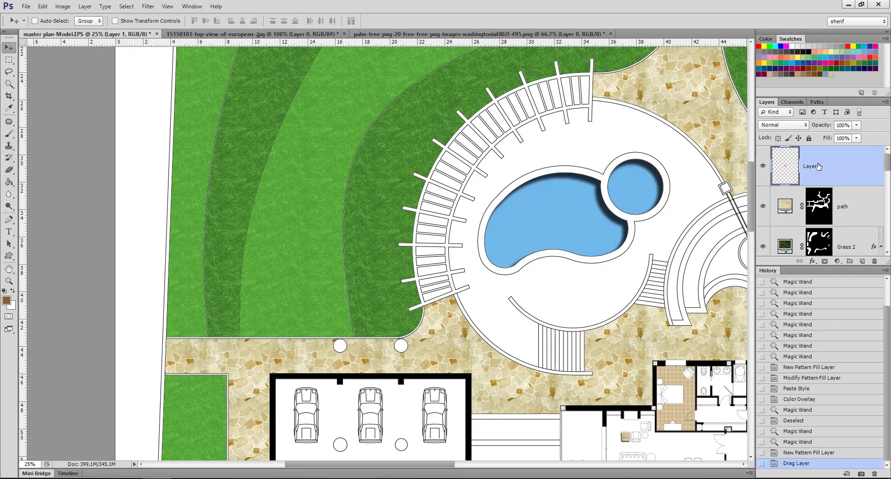
drag(387, 229, 387, 237)
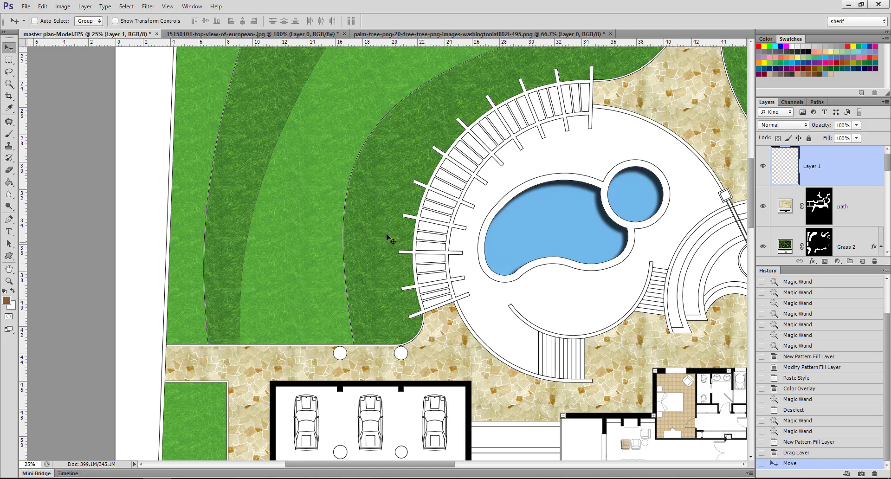
key(z)
alt+click(384, 214)
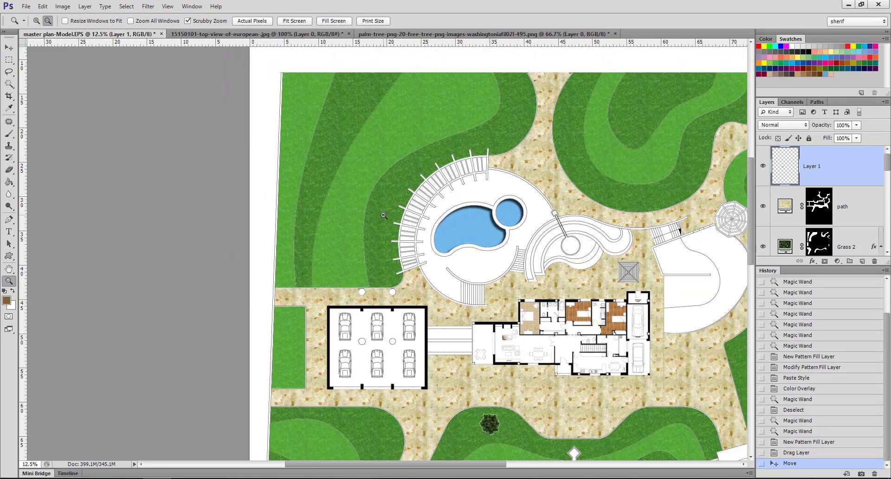
key(v)
drag(497, 426, 360, 272)
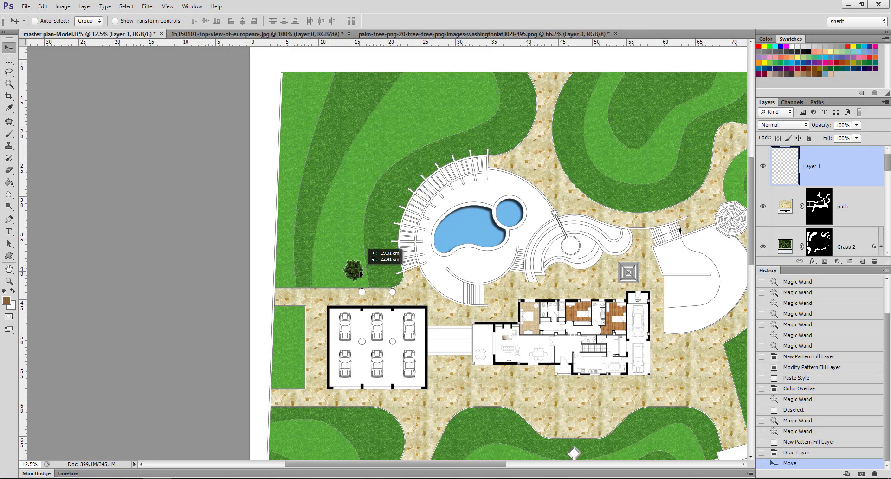
click(9, 281)
click(356, 279)
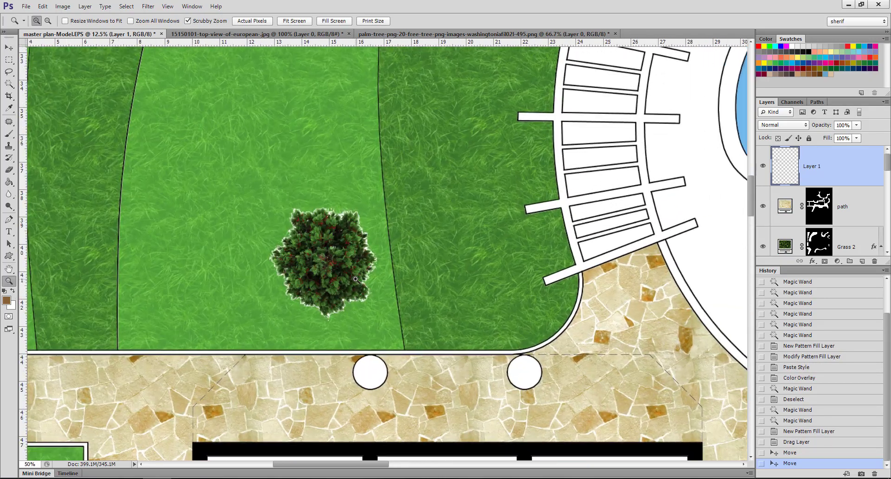
click(356, 279)
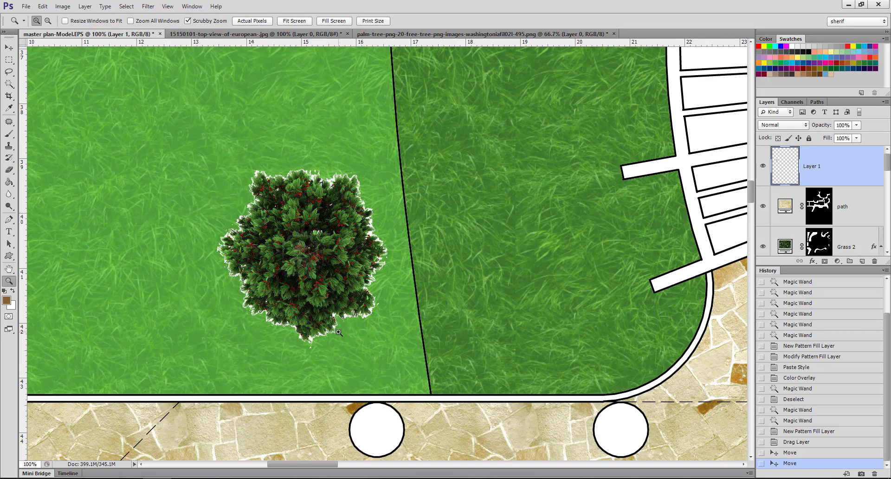
Erase the stray pixels around the tree on its layer
key(e)
click(383, 341)
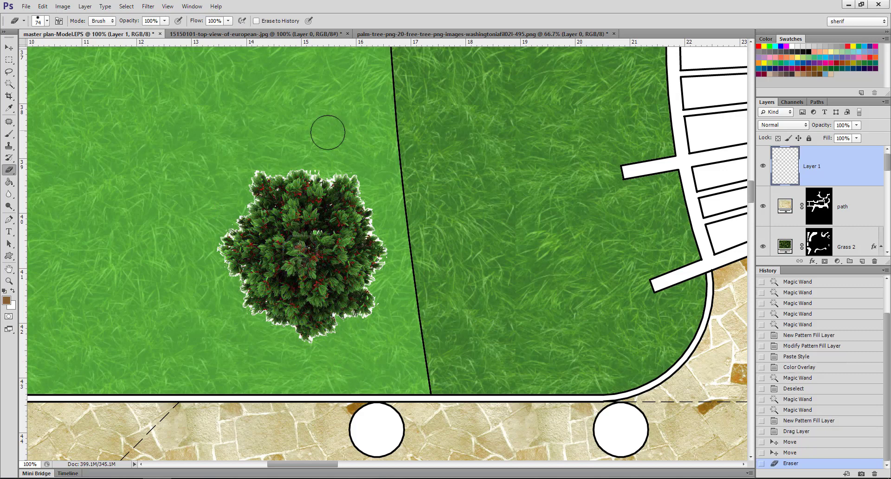
drag(319, 154, 348, 152)
click(396, 327)
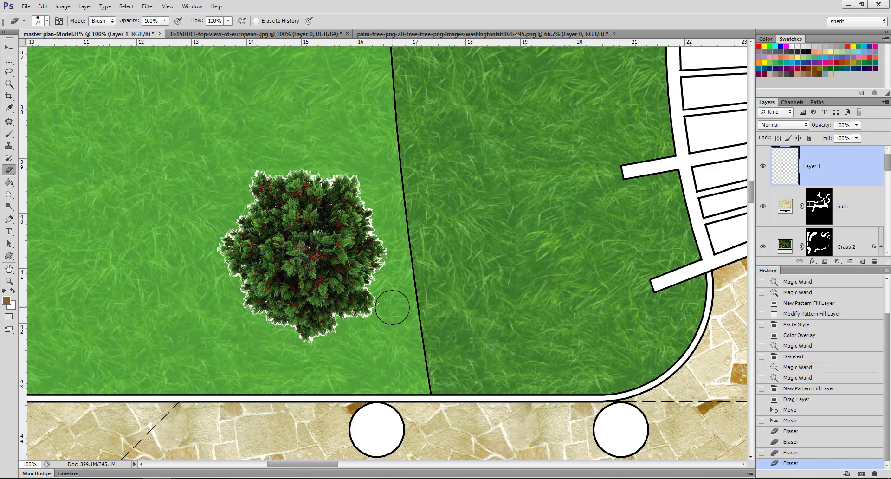
click(422, 351)
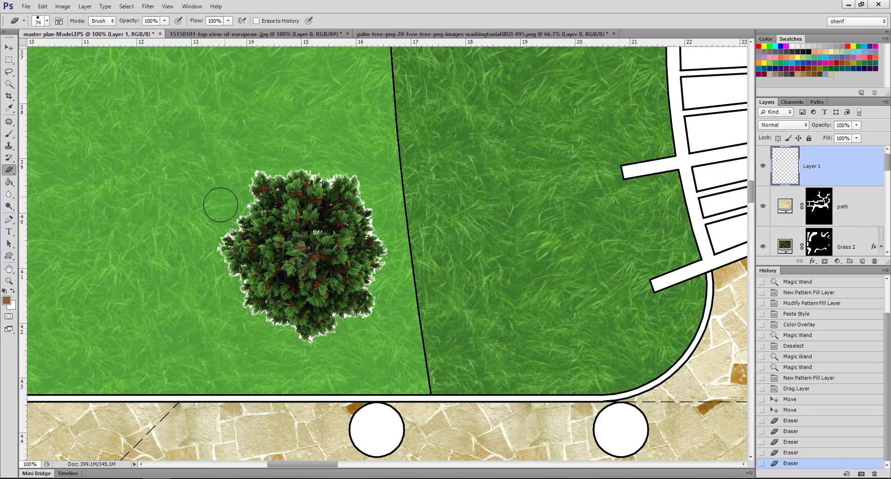
Rename the tree's layer from Layer 1 to Tree
right_click(840, 171)
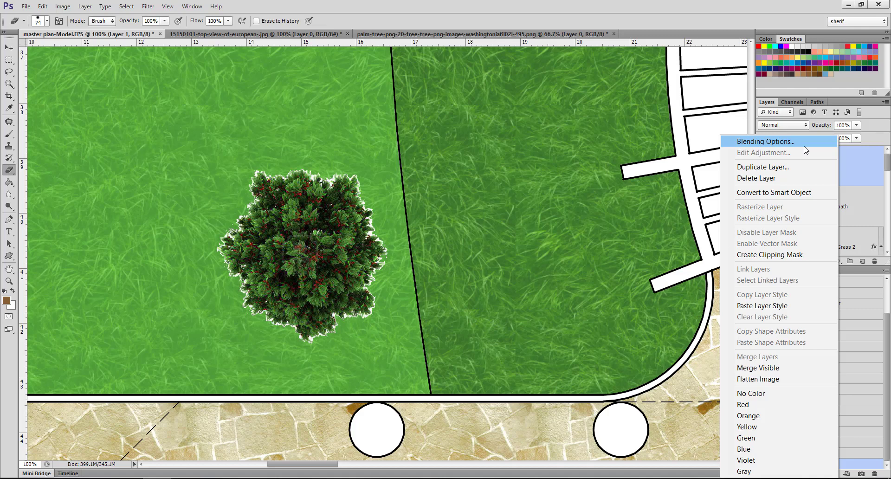
click(858, 169)
double_click(812, 166)
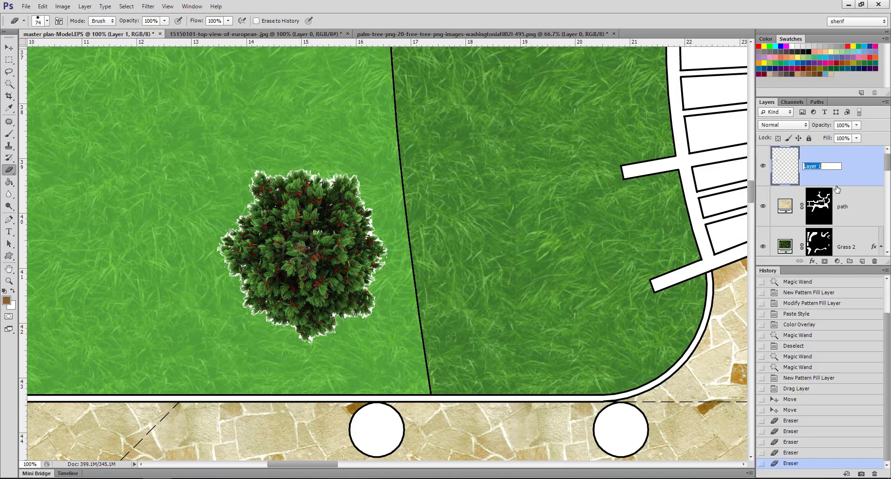
text(Lay)
click(847, 203)
click(835, 177)
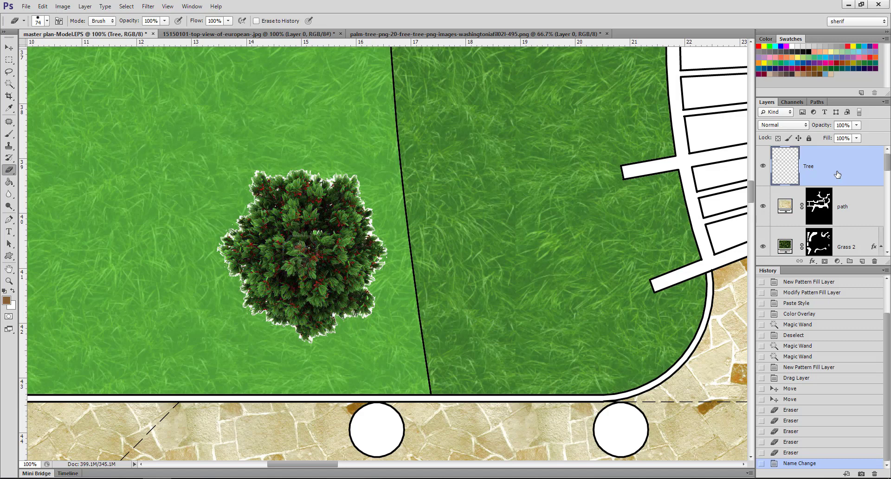
right_click(837, 174)
Set the Tree layer's Blend If This Layer white limit to 162 and apply it
click(752, 141)
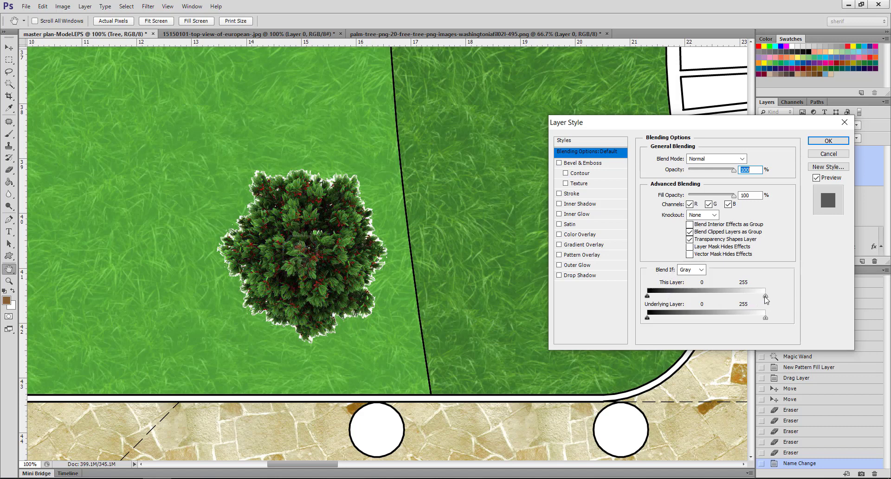
drag(766, 297, 752, 298)
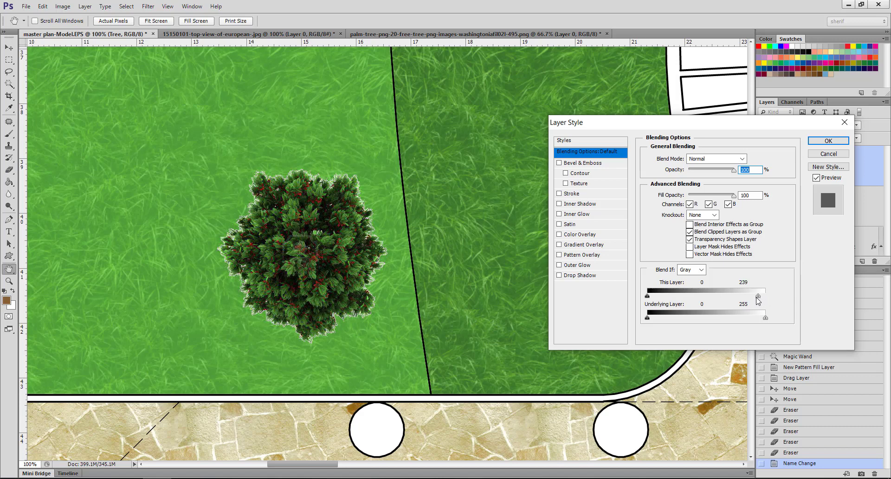
drag(750, 297, 738, 298)
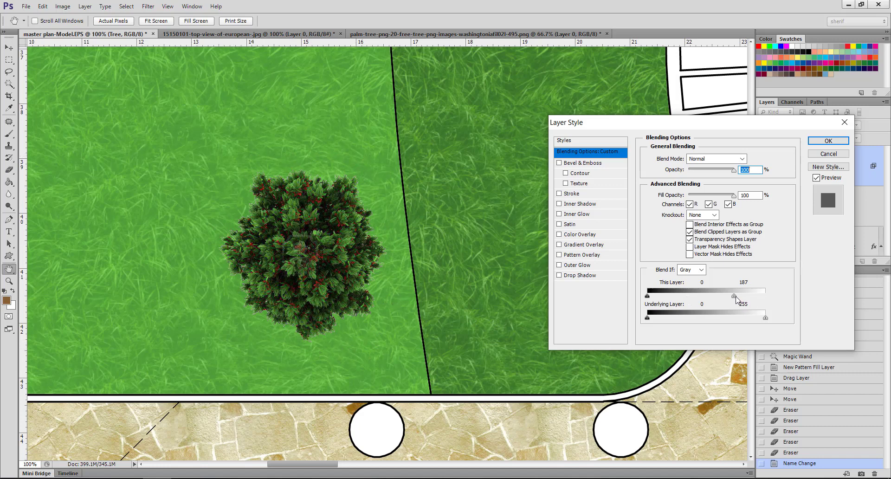
drag(736, 297, 725, 299)
click(822, 143)
click(822, 143)
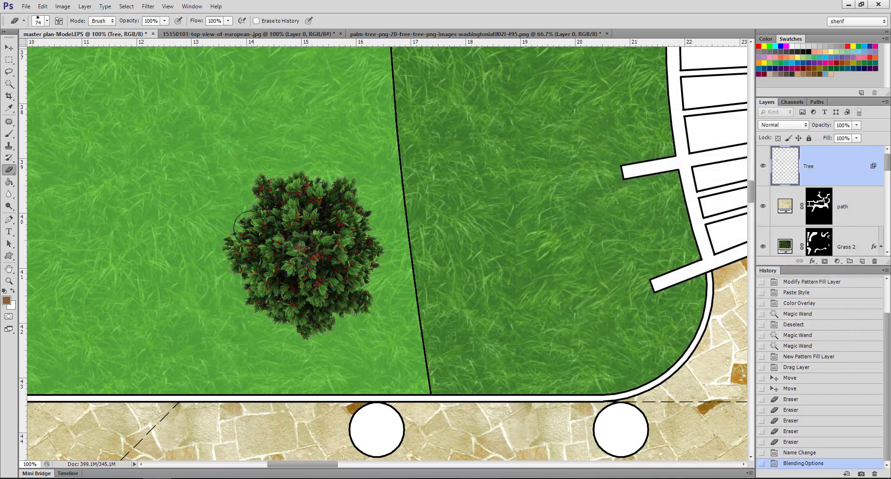
Zoom out around the tree and give the Tree layer a drop shadow at 42 px distance
click(8, 281)
alt+click(383, 312)
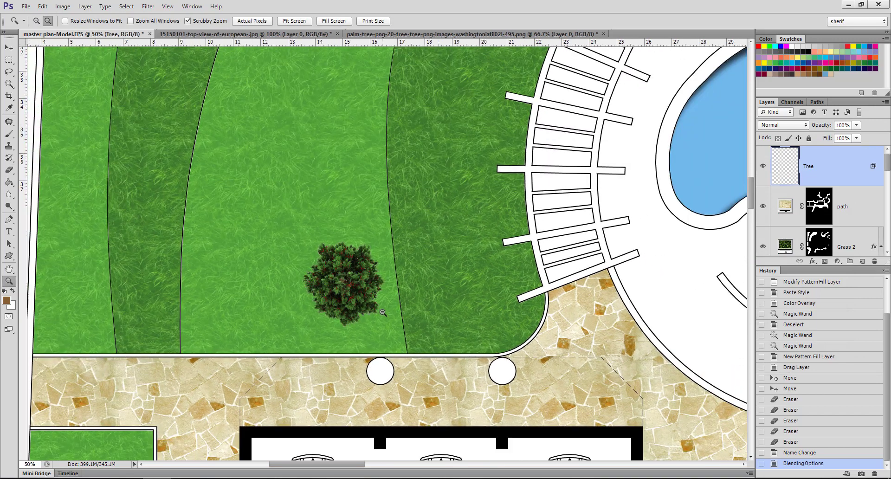
alt+click(367, 293)
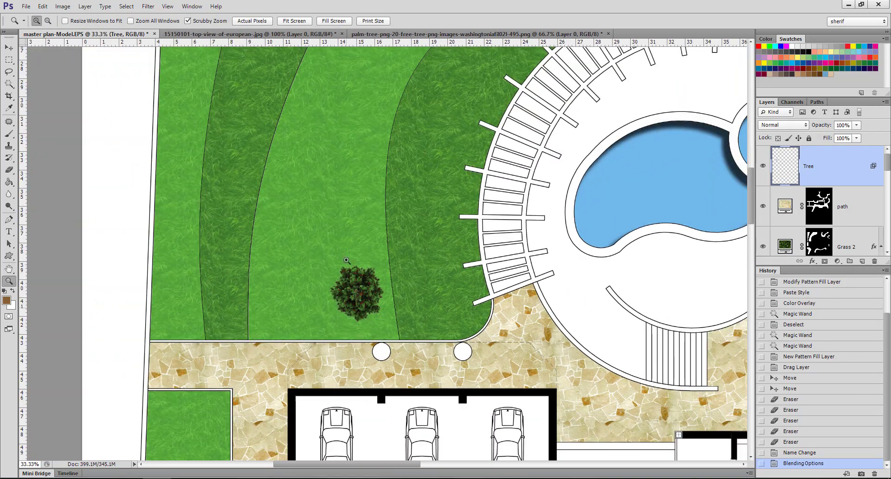
right_click(821, 171)
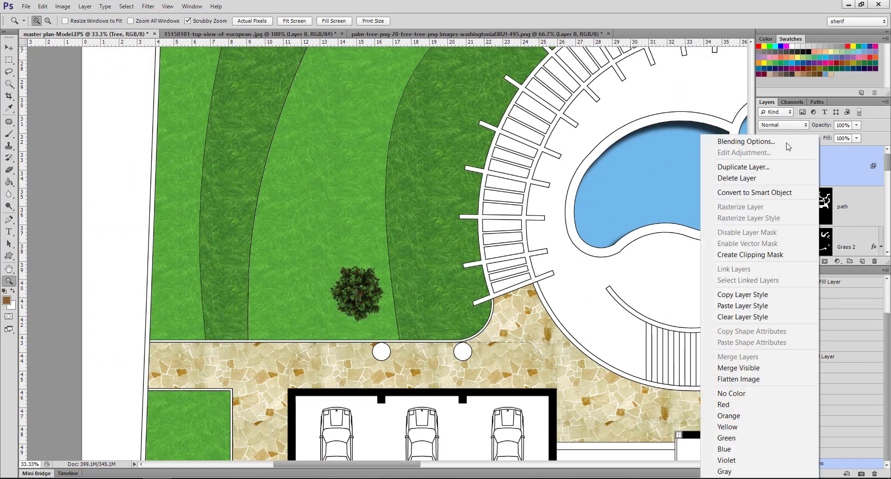
click(726, 143)
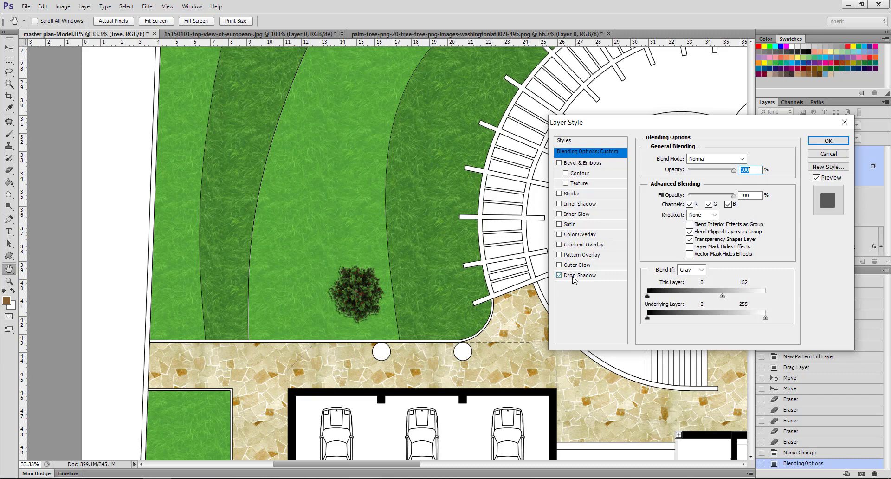
click(575, 277)
drag(685, 198, 704, 205)
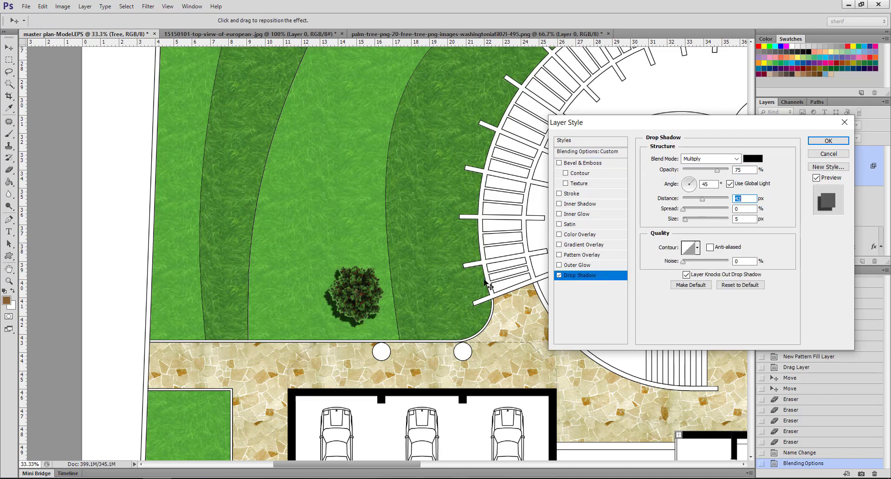
Add a green colour overlay at 0% opacity to the tree and apply the layer style
click(558, 235)
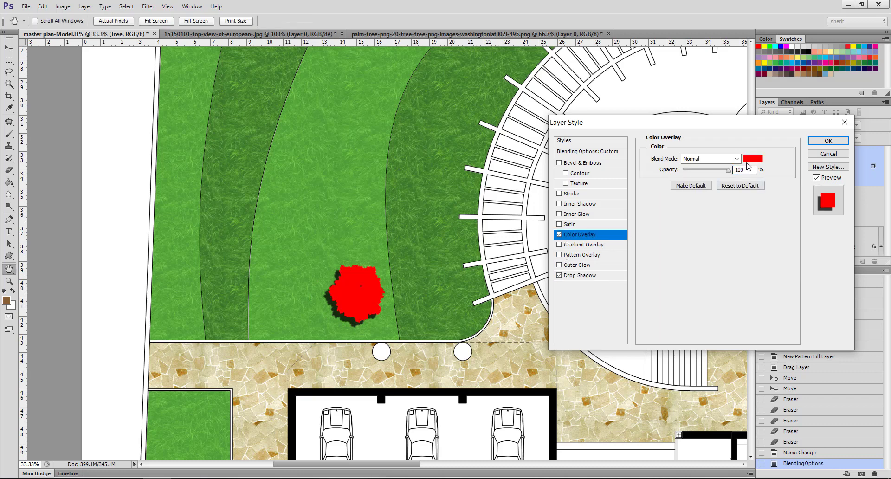
click(753, 159)
mouse_move(171, 263)
mouse_down()
mouse_move(171, 231)
mouse_move(109, 190)
mouse_up()
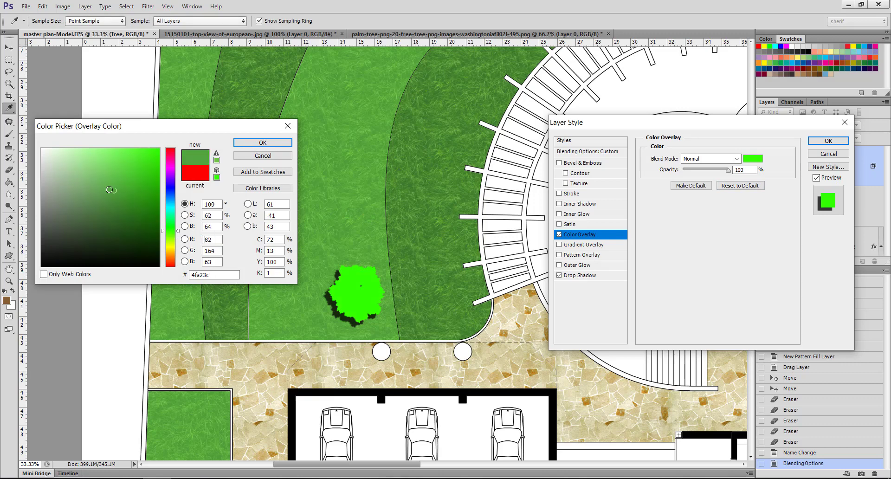
click(260, 143)
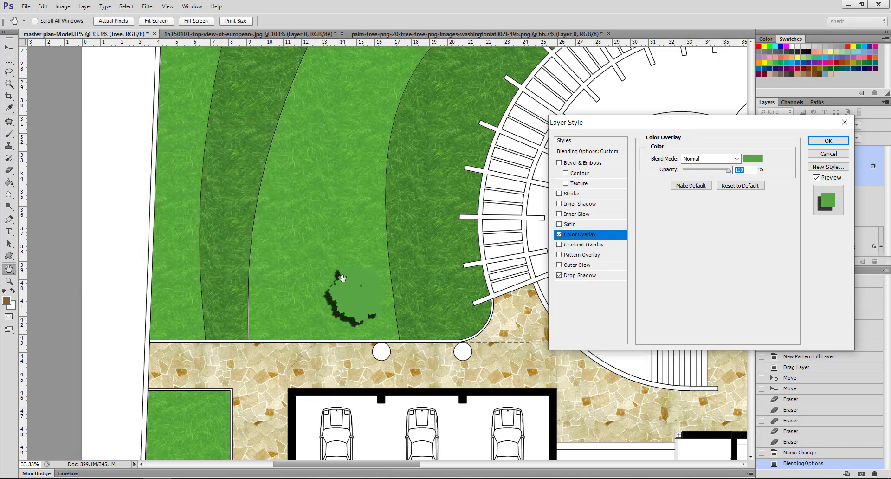
mouse_move(719, 173)
mouse_down()
mouse_move(675, 173)
mouse_move(688, 173)
mouse_up()
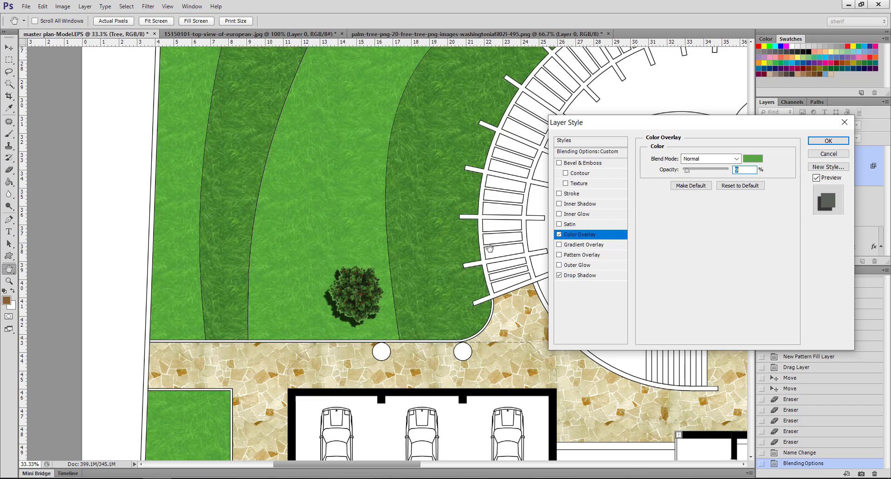
click(826, 143)
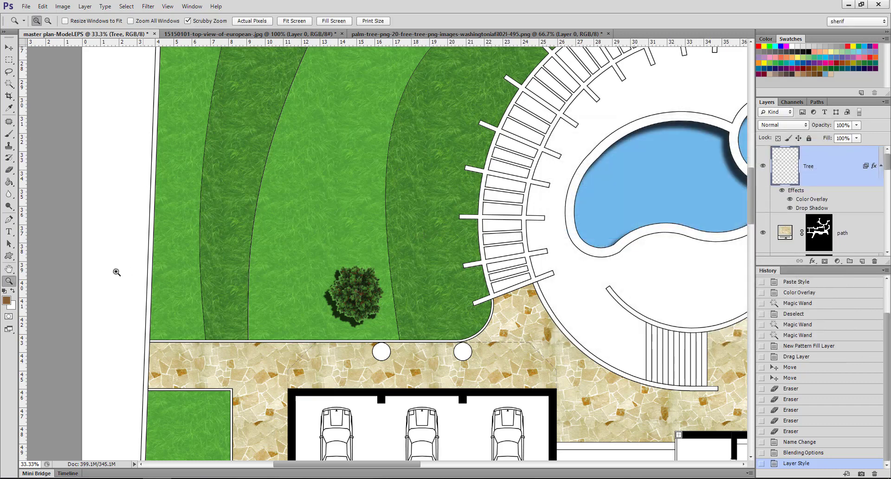
Alt-drag tree copies up-right along the curved lawn edge with the Move tool
alt+click(344, 276)
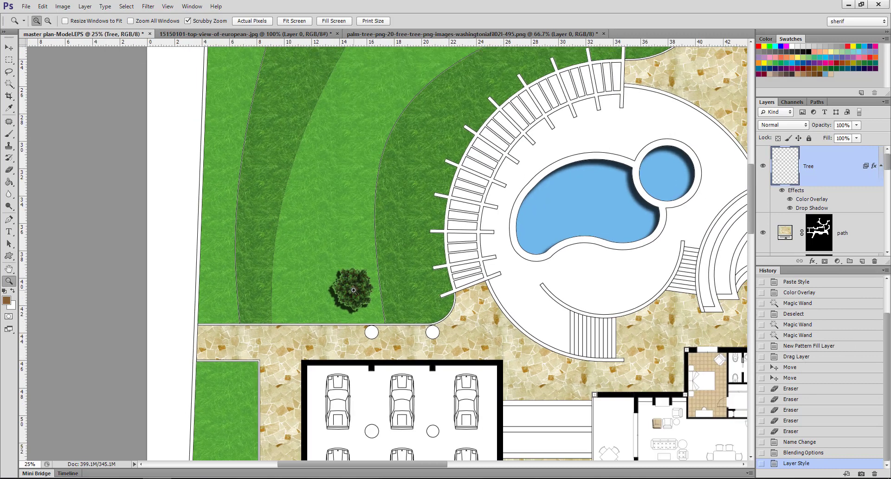
key(v)
mouse_move(358, 288)
mouse_down()
mouse_move(363, 135)
mouse_move(386, 87)
mouse_up()
scroll(385, 139, up, 5)
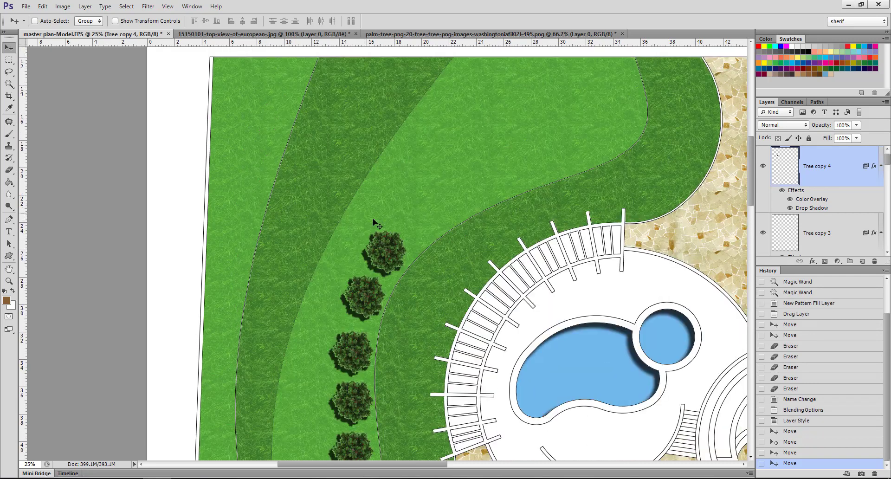
drag(376, 259, 522, 182)
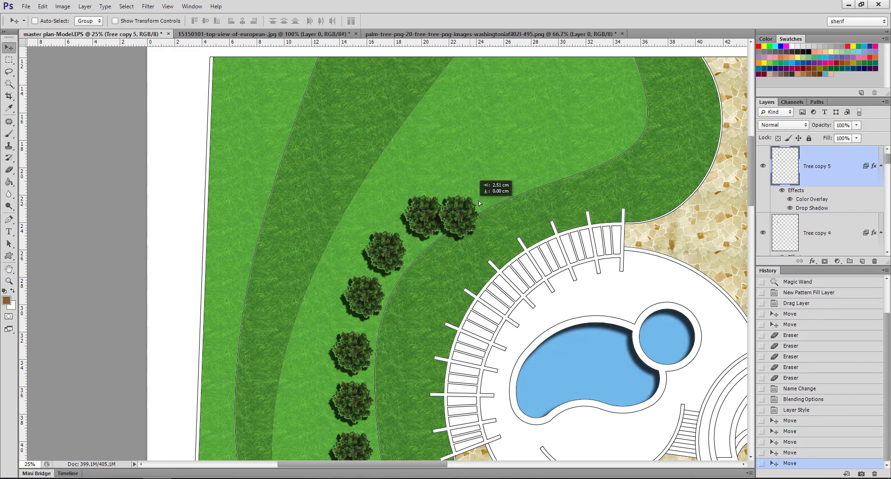
alt+click(462, 187)
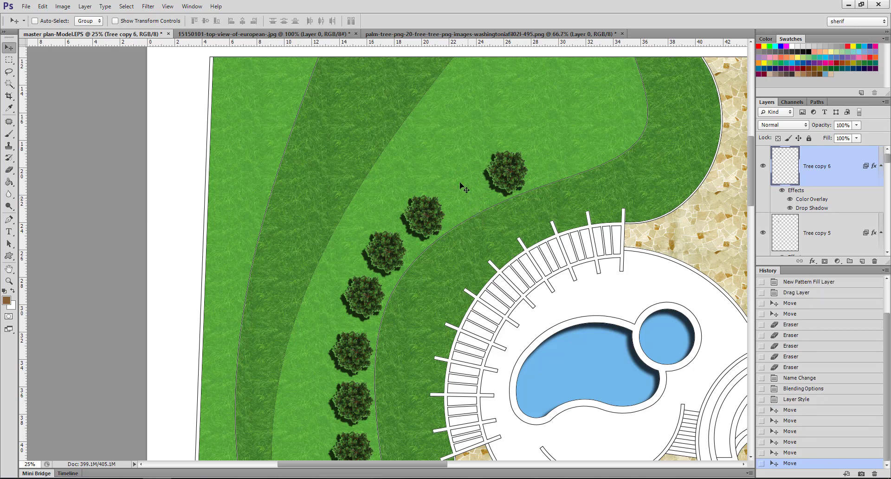
mouse_move(527, 172)
mouse_down()
mouse_move(621, 130)
mouse_move(623, 88)
mouse_up()
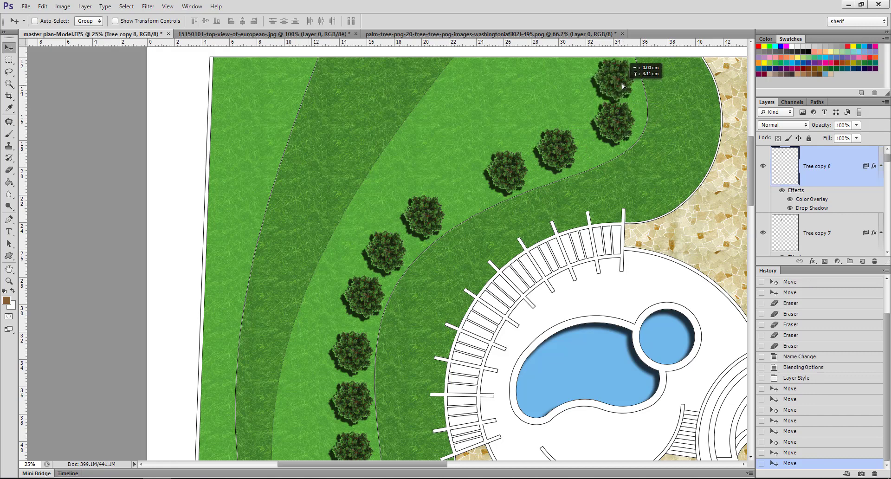
alt+click(415, 279)
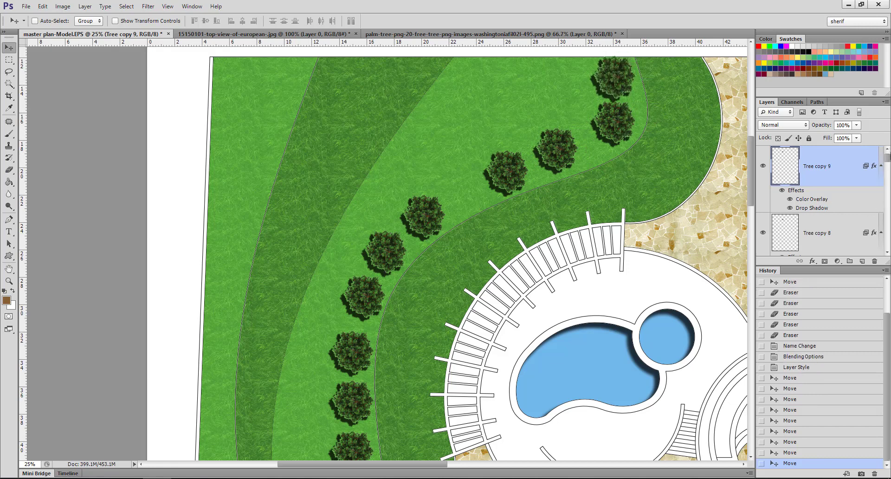
mouse_move(887, 158)
mouse_down()
mouse_move(887, 232)
mouse_move(888, 158)
mouse_up()
Ctrl-select all ten tree layers, Tree through Tree copy 9, in the Layers panel
shift+click(820, 236)
scroll(821, 236, down, 2)
shift+click(816, 167)
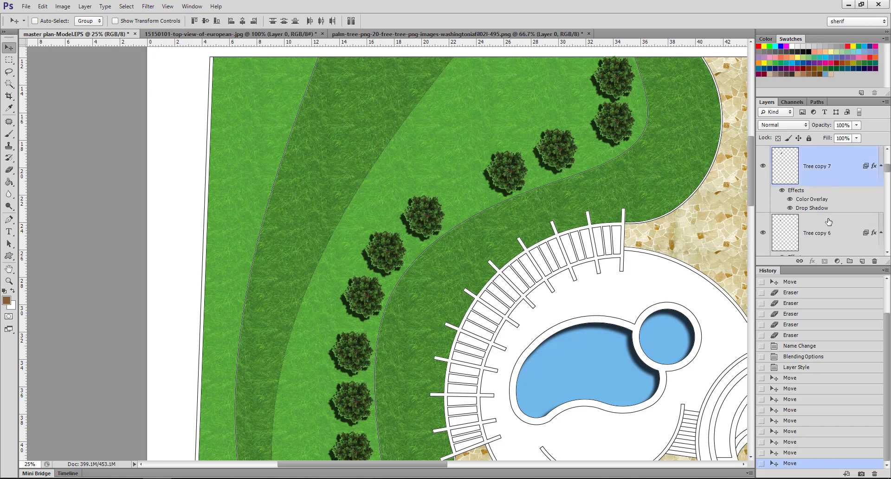
shift+click(829, 223)
scroll(829, 227, down, 1)
scroll(828, 232, down, 1)
scroll(818, 202, down, 1)
scroll(818, 195, down, 1)
shift+click(828, 241)
scroll(827, 241, down, 1)
scroll(826, 239, down, 1)
shift+click(826, 240)
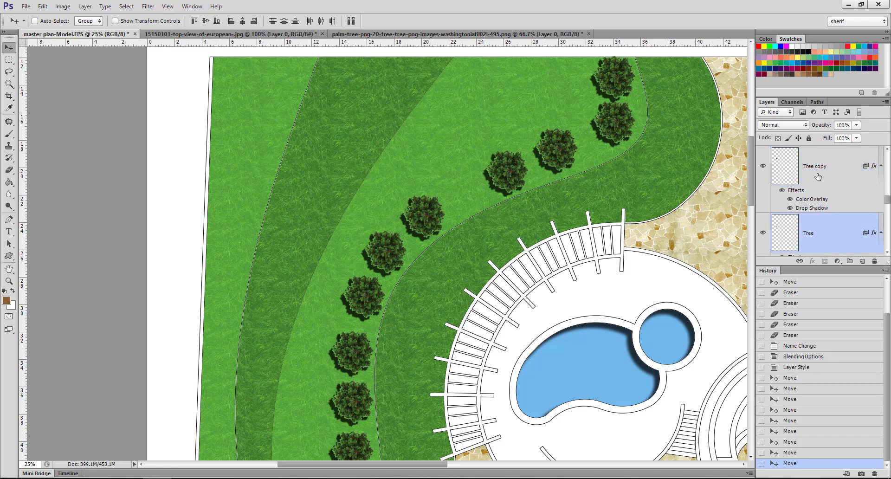
shift+click(818, 167)
scroll(824, 232, up, 1)
scroll(826, 227, up, 1)
scroll(826, 226, up, 6)
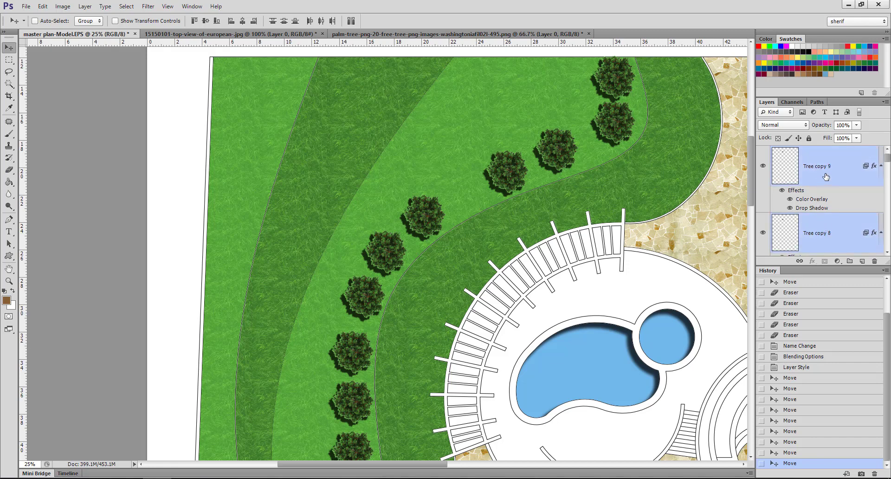
click(88, 6)
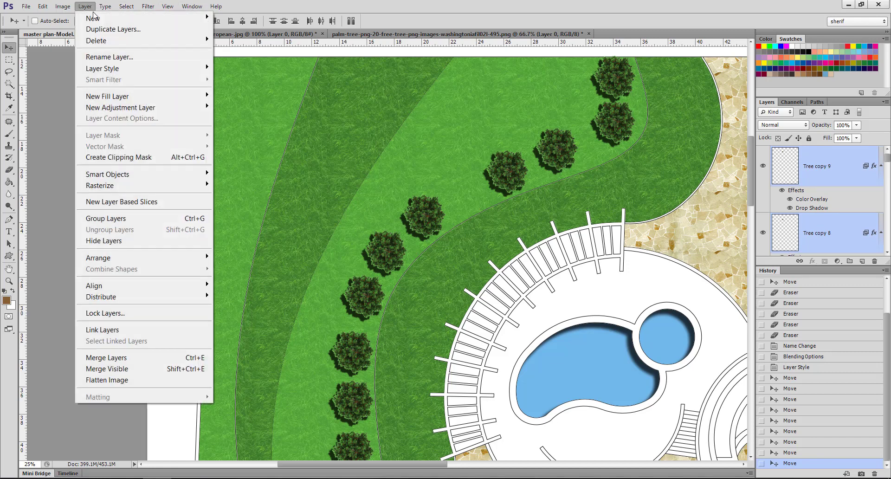
mouse_move(93, 18)
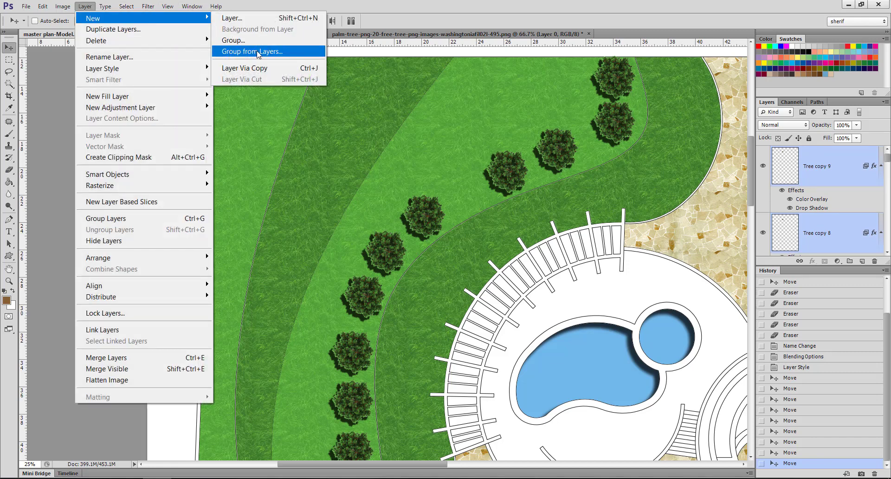
Create a new layer group from the selected tree layers and check its visibility
click(258, 51)
click(520, 160)
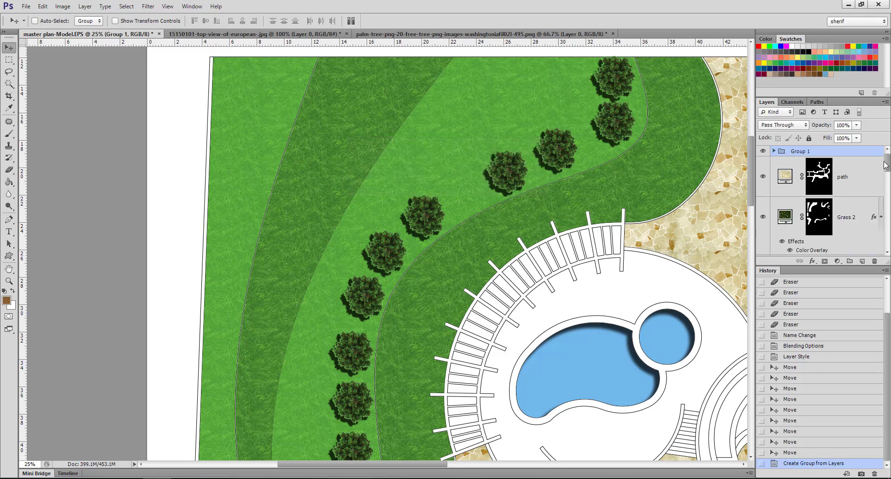
drag(886, 164, 890, 158)
click(774, 152)
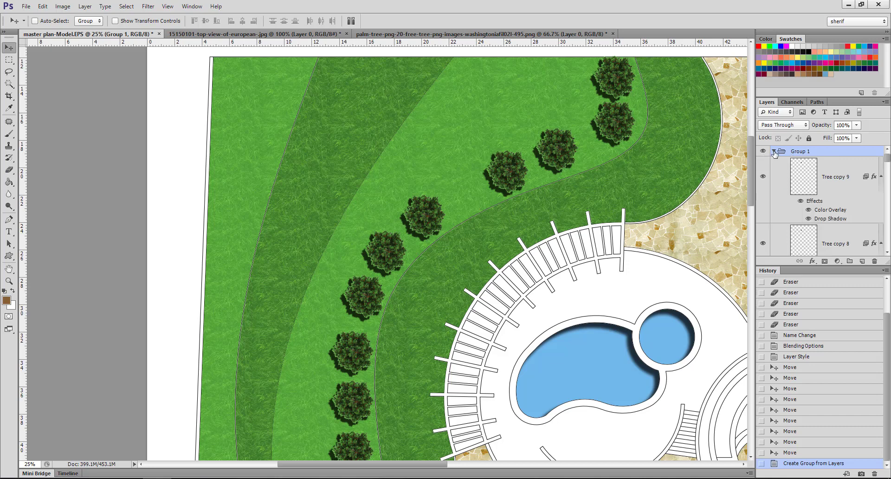
click(763, 152)
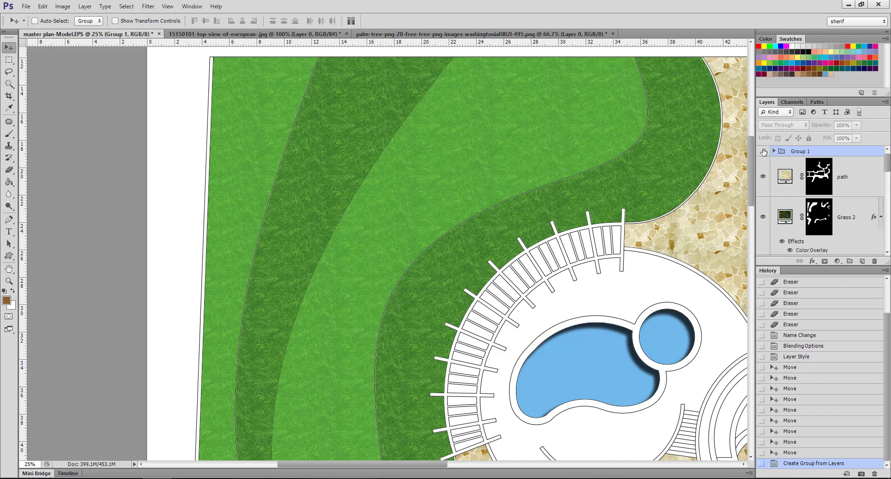
click(763, 152)
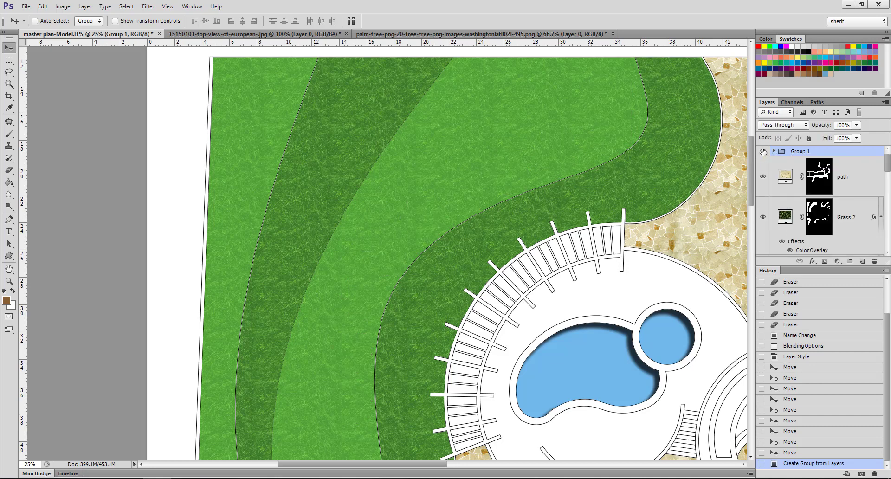
click(764, 152)
Rename the group to Trees, verify it, and zoom out to see the whole lawn
double_click(802, 151)
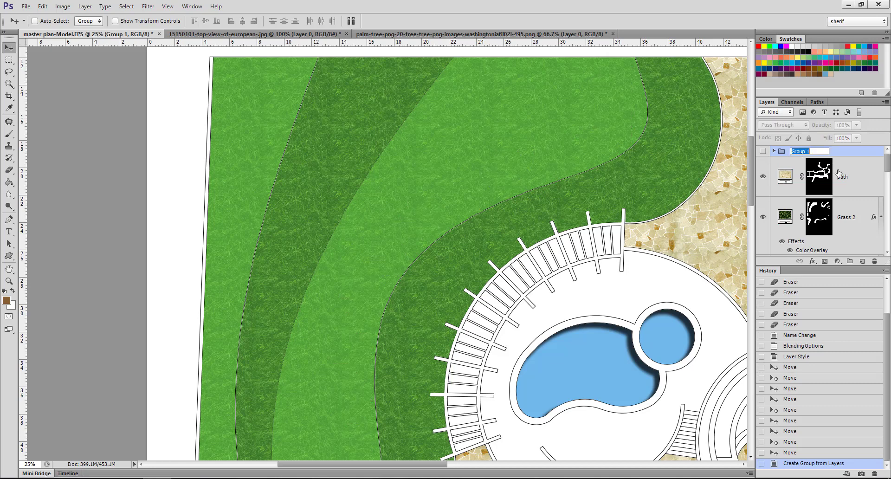
text(Trees)
click(763, 152)
click(763, 152)
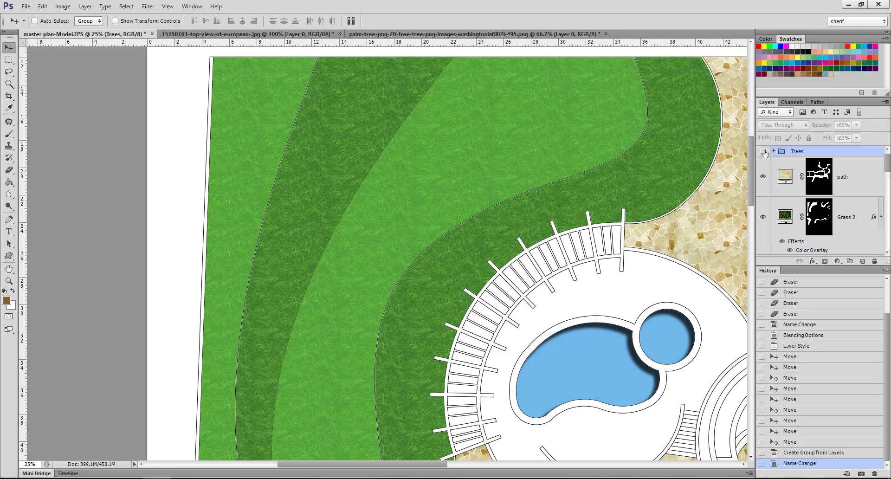
click(763, 152)
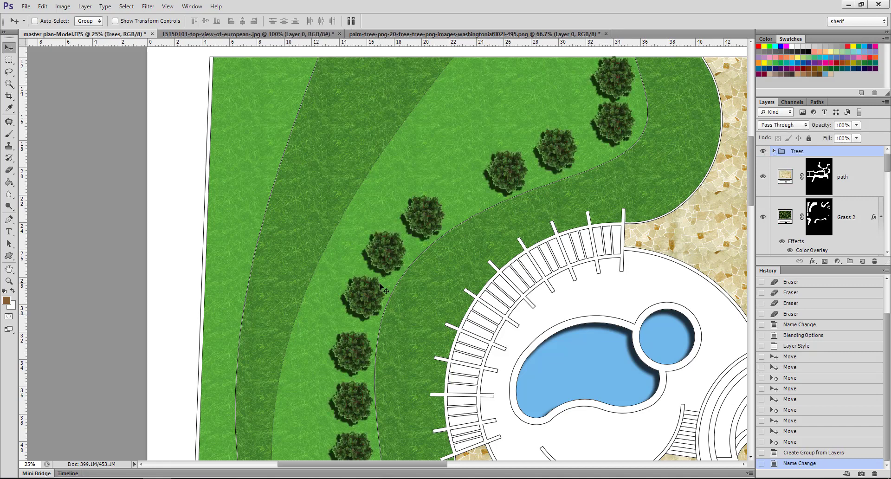
scroll(384, 288, down, 2)
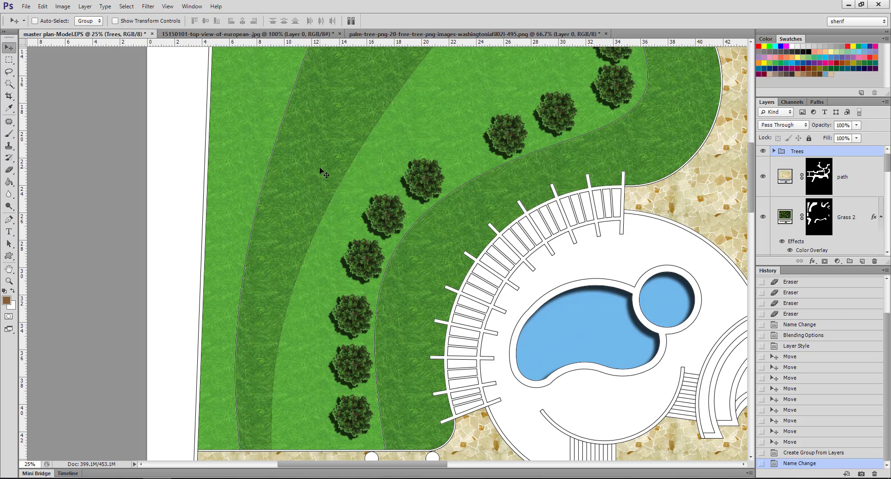
click(8, 281)
alt+click(367, 261)
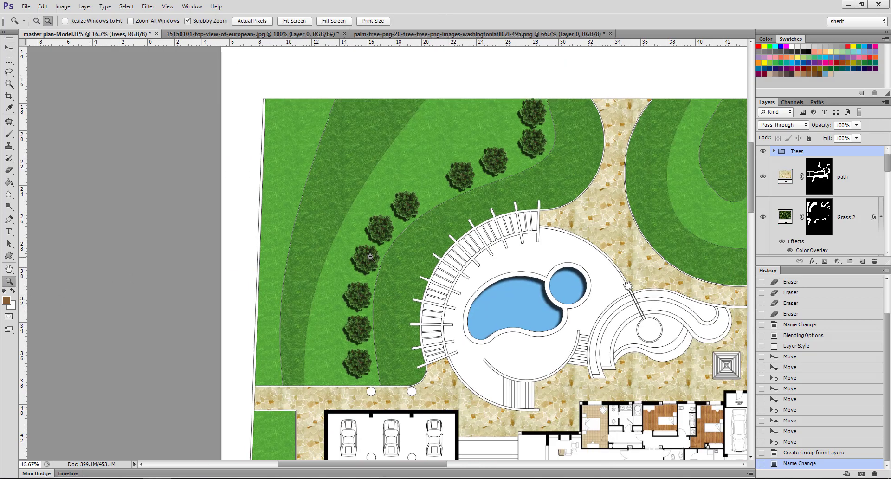
alt+click(367, 261)
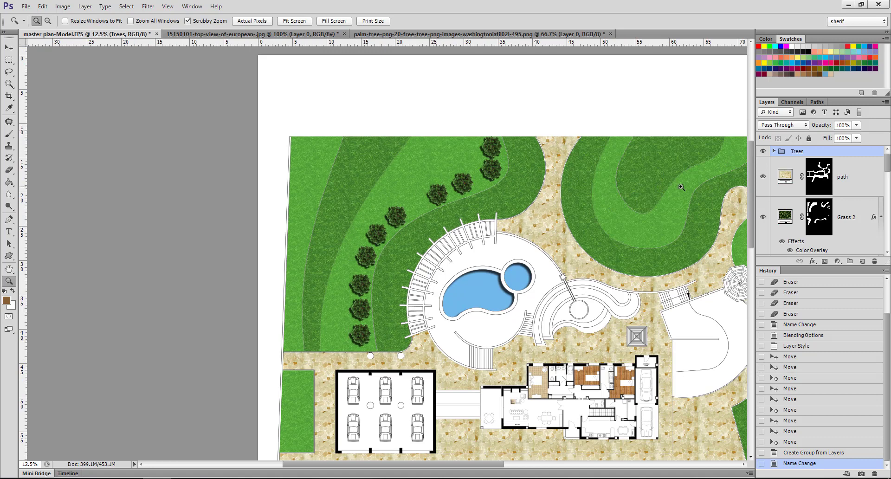
click(763, 151)
click(764, 151)
click(774, 152)
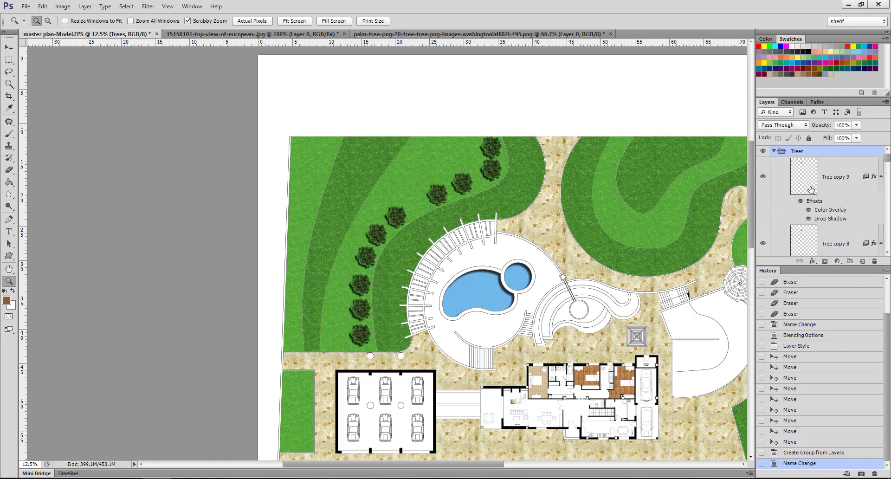
drag(811, 189, 809, 148)
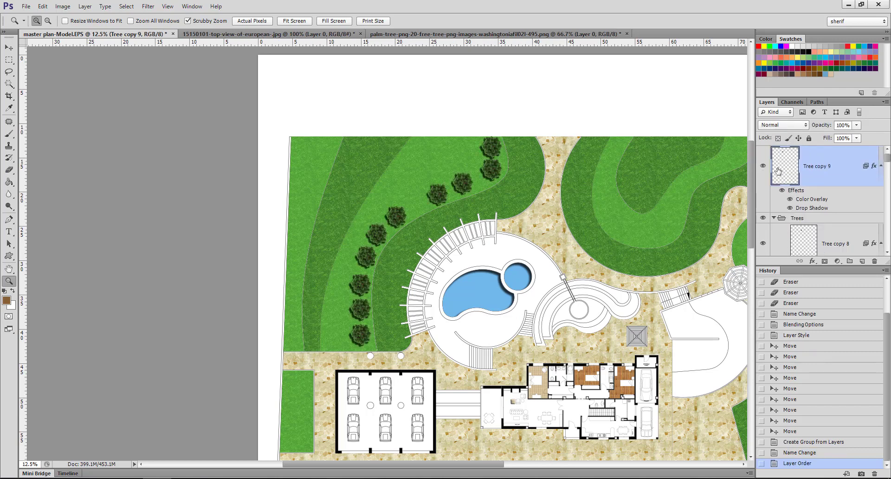
click(7, 49)
mouse_move(598, 181)
mouse_down()
mouse_move(636, 172)
mouse_move(614, 173)
mouse_up()
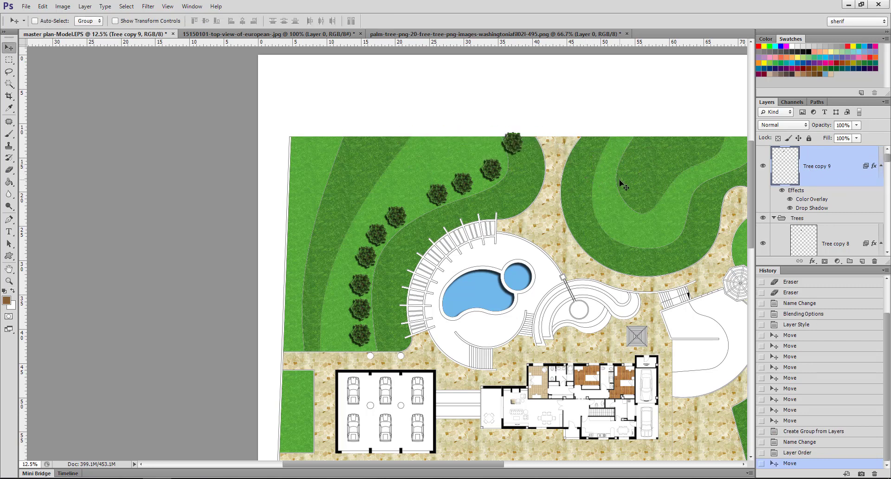
key(ctrl+alt+z)
key(ctrl+alt+z)
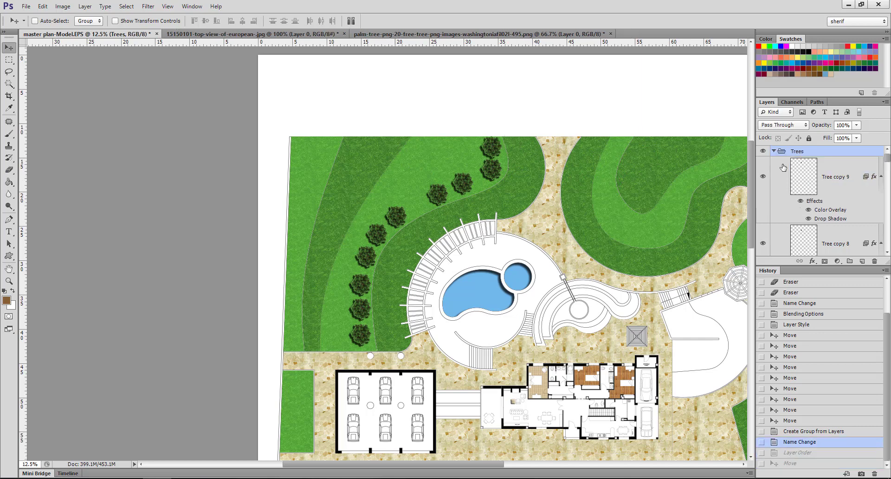
scroll(496, 158, down, 2)
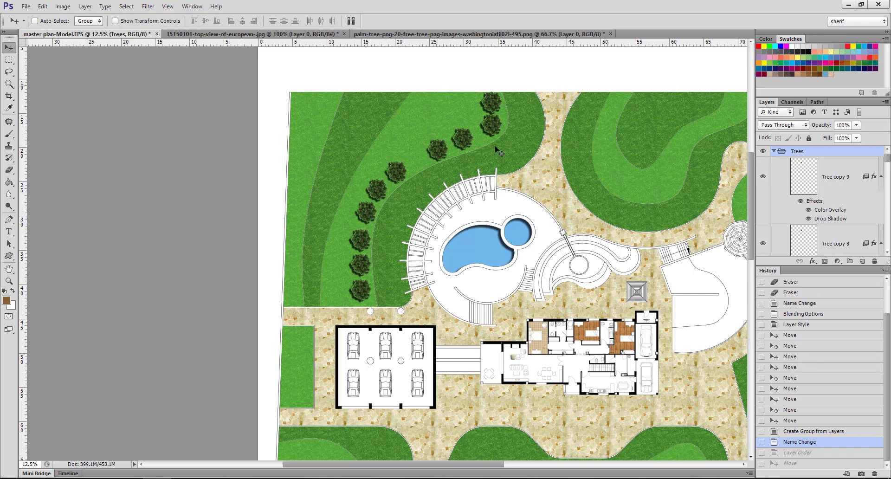
scroll(371, 263, down, 2)
scroll(370, 264, down, 2)
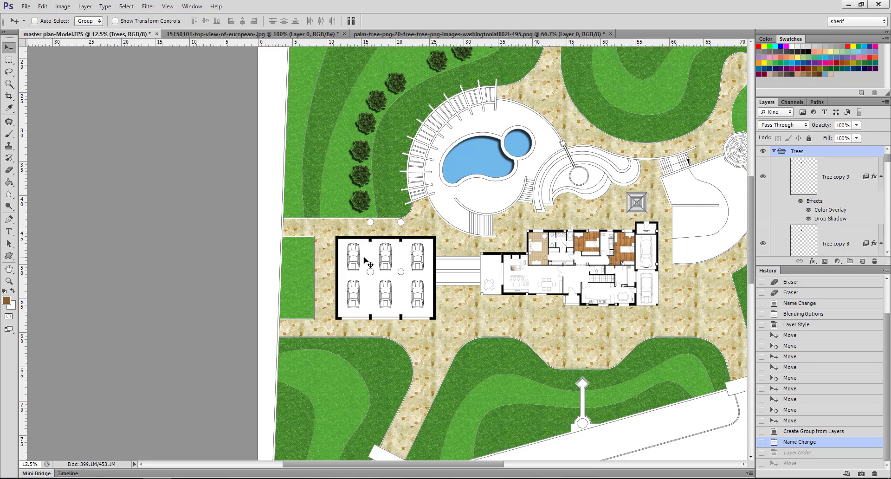
scroll(370, 264, down, 1)
scroll(278, 239, down, 1)
click(9, 281)
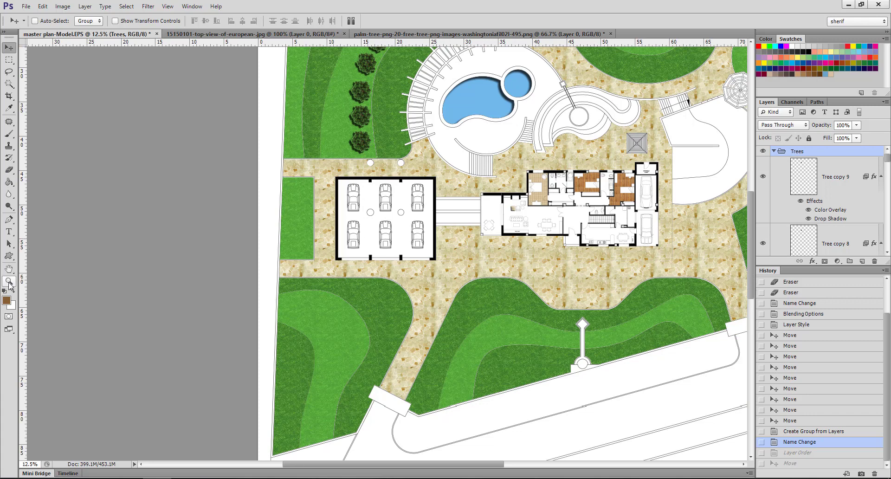
alt+click(343, 276)
Zoom in on the pool and pick the Swimming Pool layer from its canvas context menu
alt+click(346, 271)
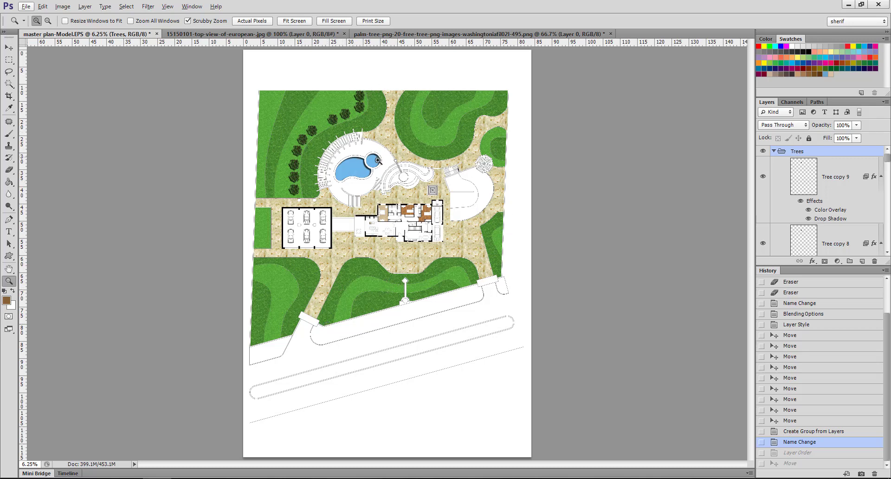
drag(363, 163, 363, 163)
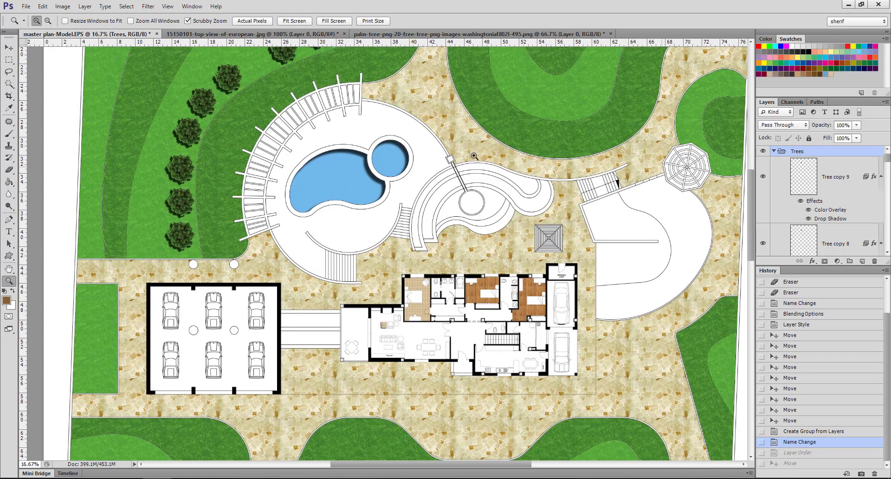
click(8, 47)
right_click(337, 170)
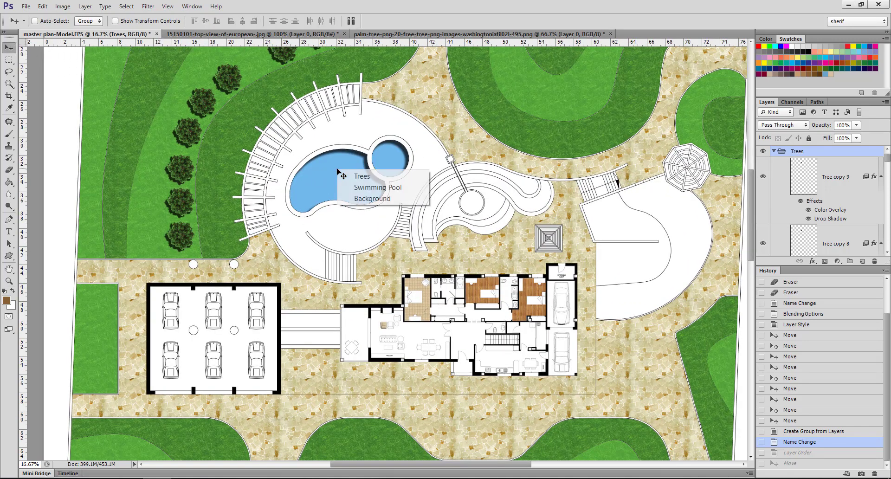
right_click(311, 174)
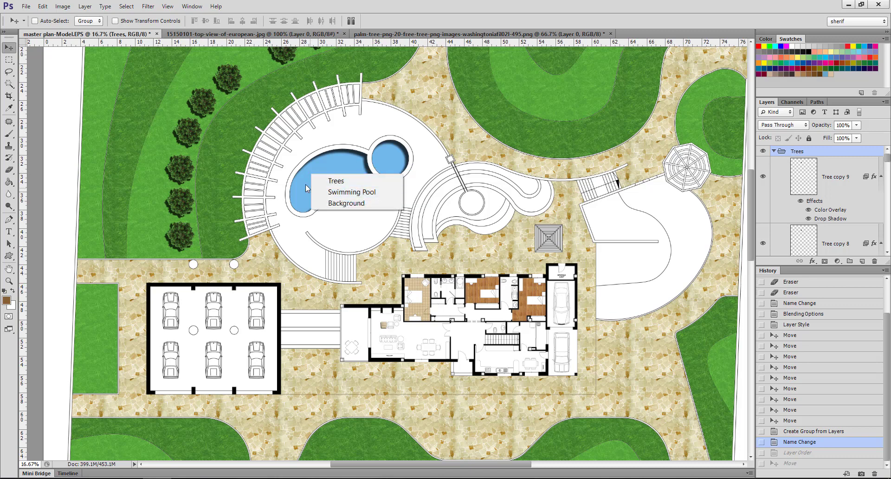
click(337, 191)
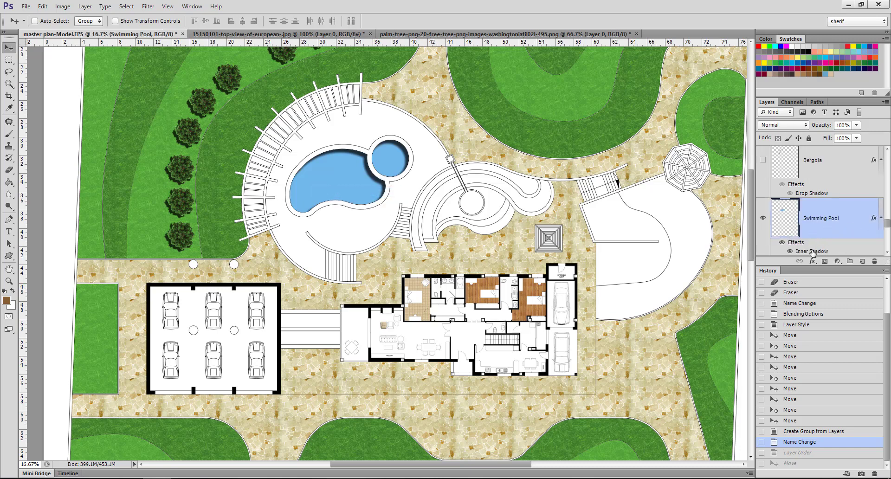
scroll(813, 252, down, 1)
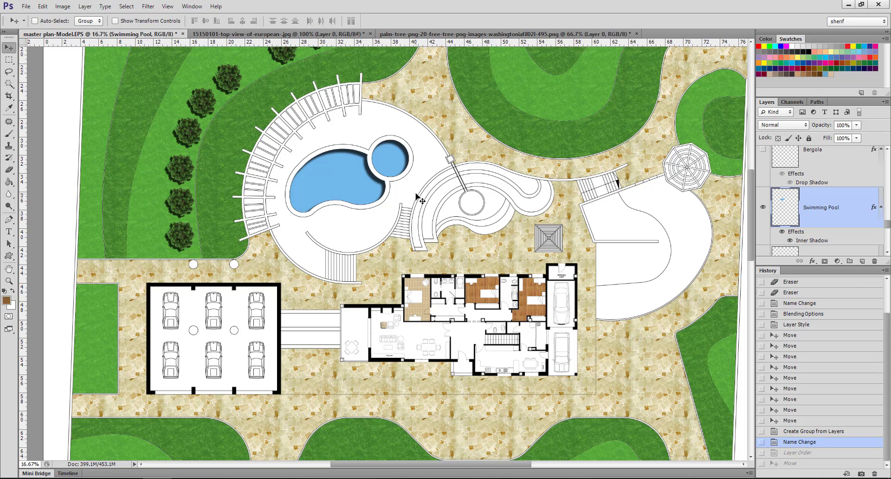
Enable Bevel & Emboss Texture on the pool using the blue bubbles pattern at a larger scale
double_click(797, 232)
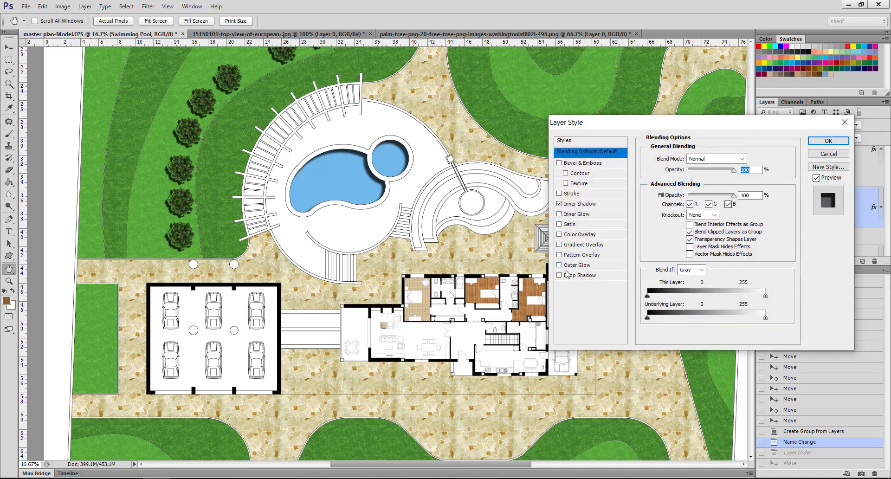
click(566, 184)
click(577, 184)
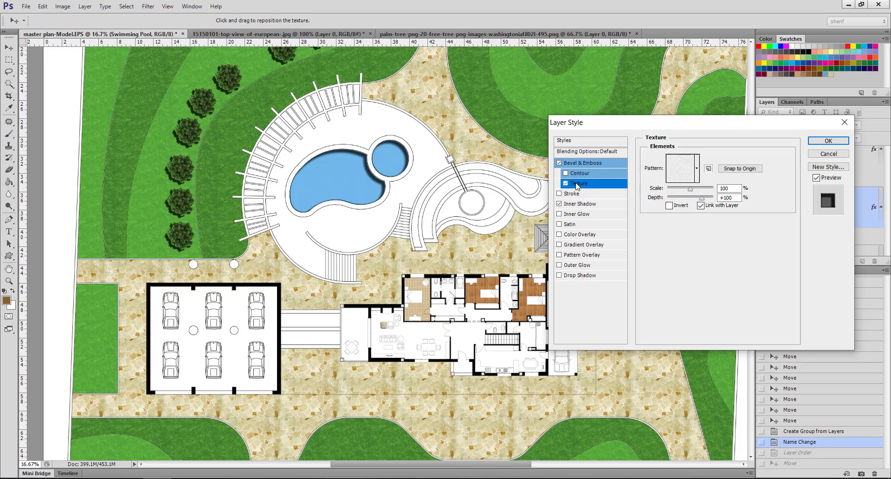
click(697, 168)
click(637, 196)
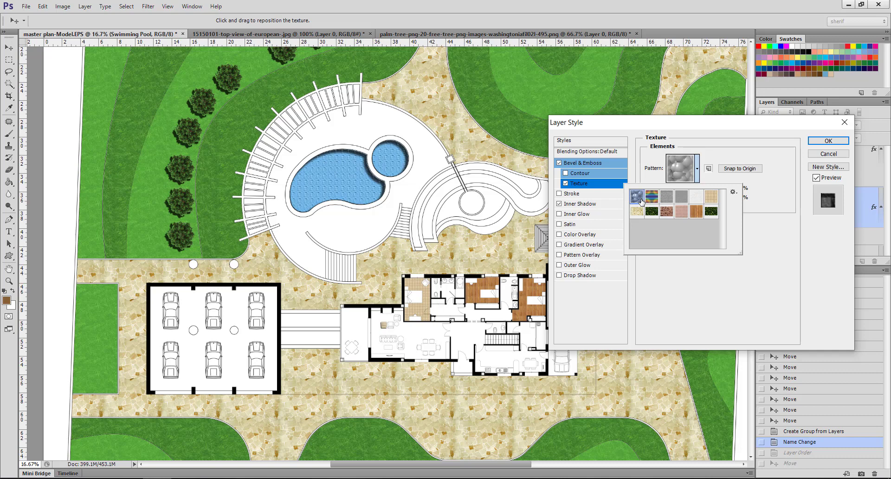
click(780, 189)
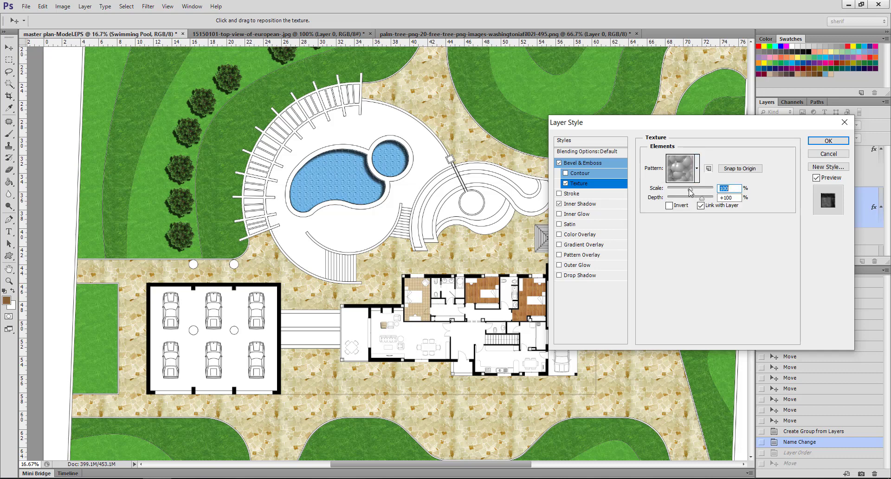
mouse_move(690, 190)
mouse_down()
mouse_move(679, 191)
mouse_move(707, 190)
mouse_up()
drag(706, 190, 702, 190)
Recheck the texture pattern list and apply the pool's new layer style
click(697, 174)
click(698, 171)
click(698, 170)
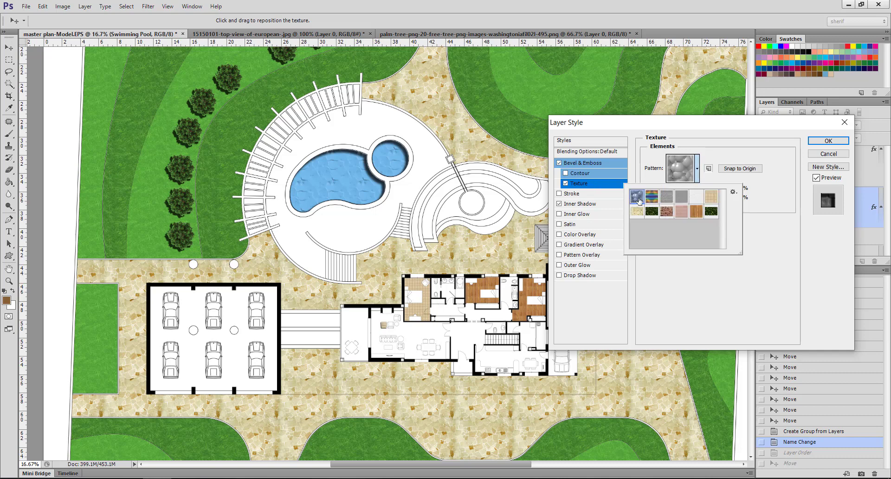
click(734, 157)
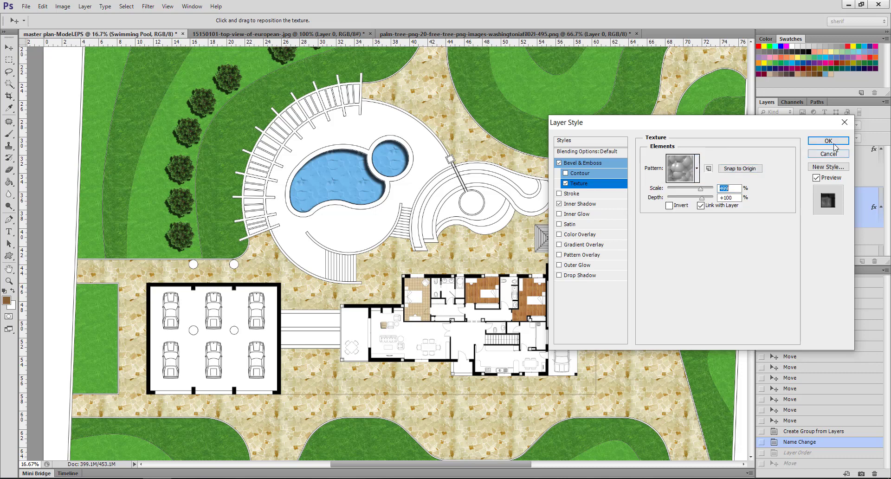
click(829, 140)
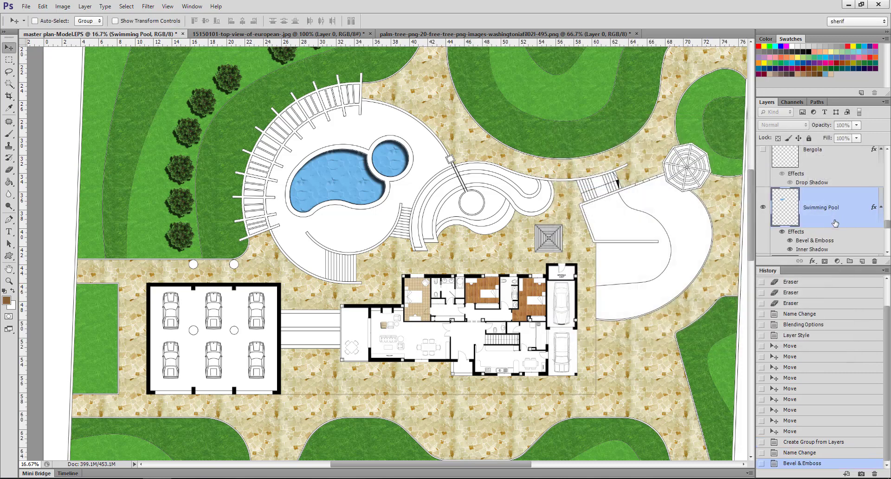
Toggle the pool's Bevel & Emboss effect off and on to compare, leaving it enabled
click(789, 239)
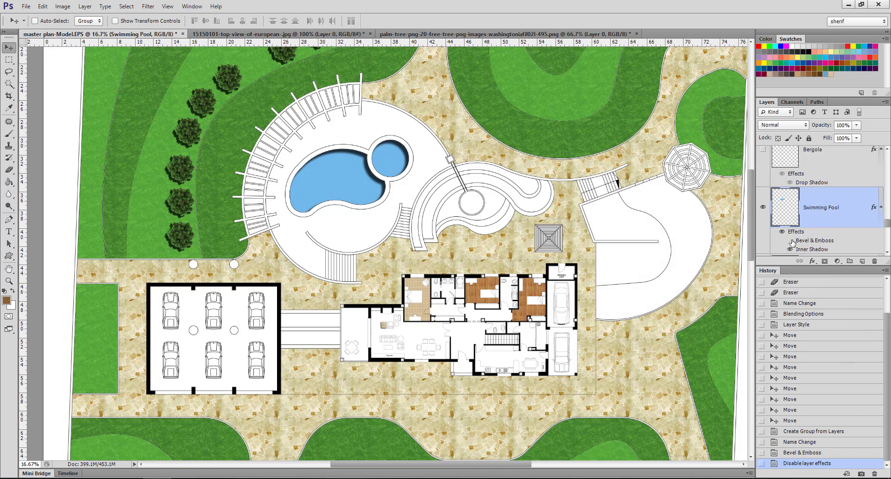
click(791, 240)
click(791, 240)
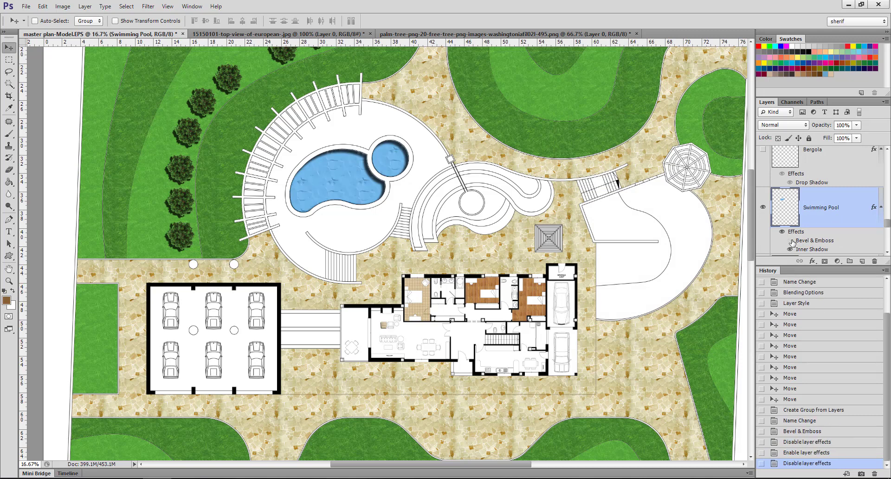
click(791, 241)
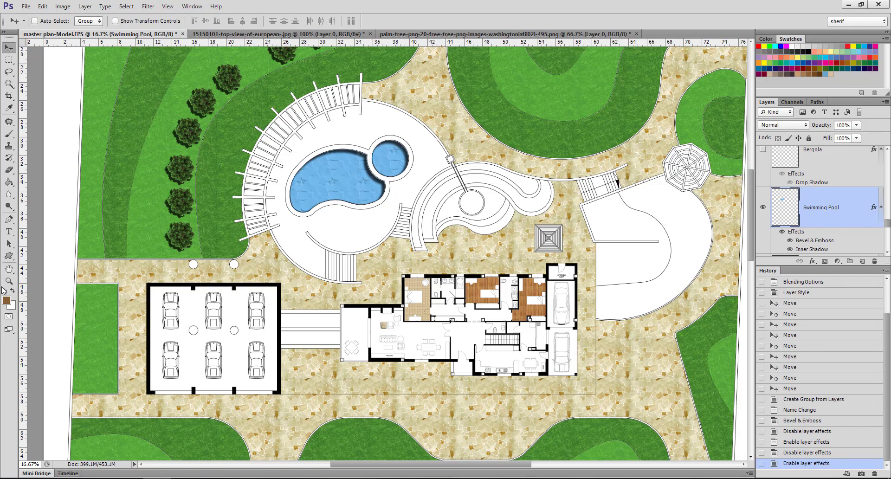
Zoom out to 6.25% to view the whole master plan page
click(8, 281)
alt+click(388, 265)
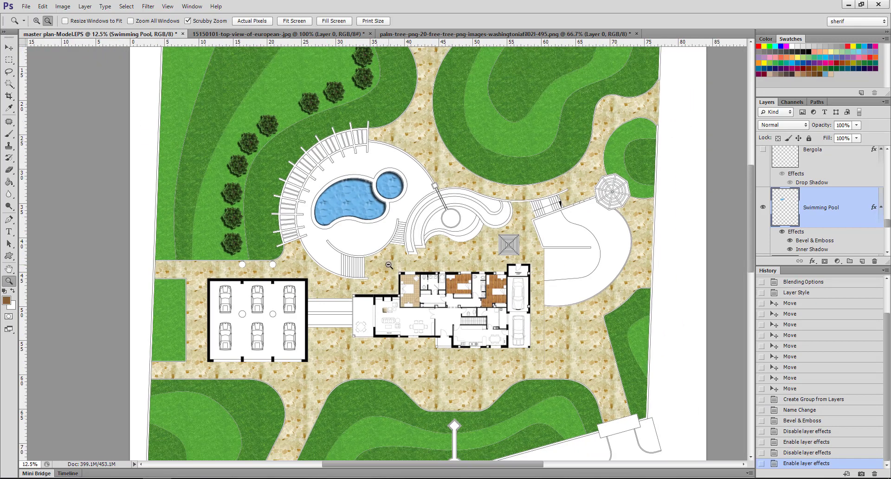
alt+click(385, 244)
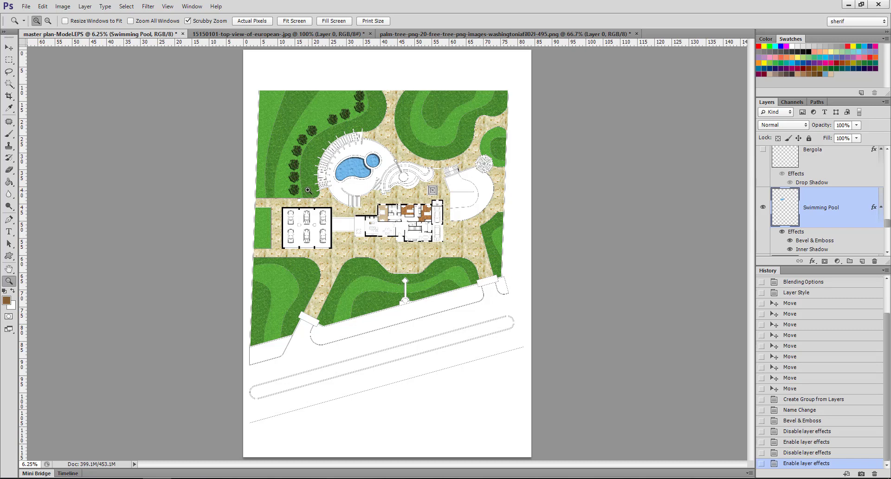
Close the European tree and palm tree cutout documents, discarding their changes
click(364, 34)
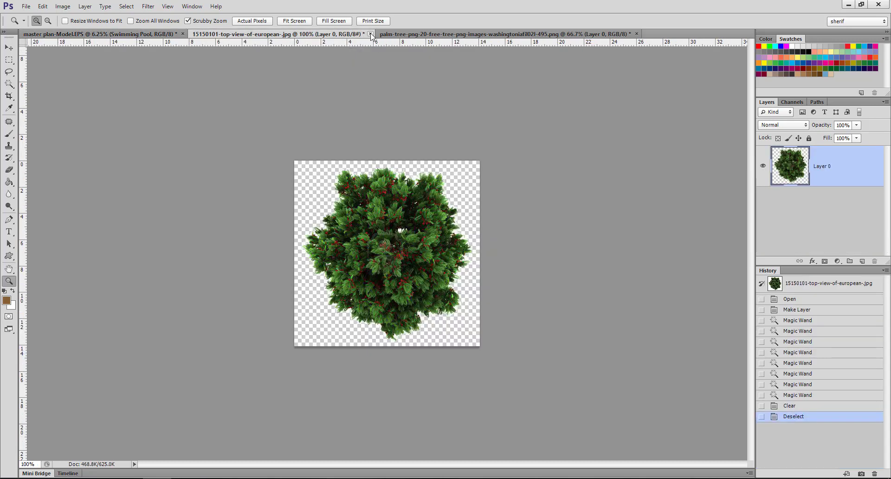
click(430, 186)
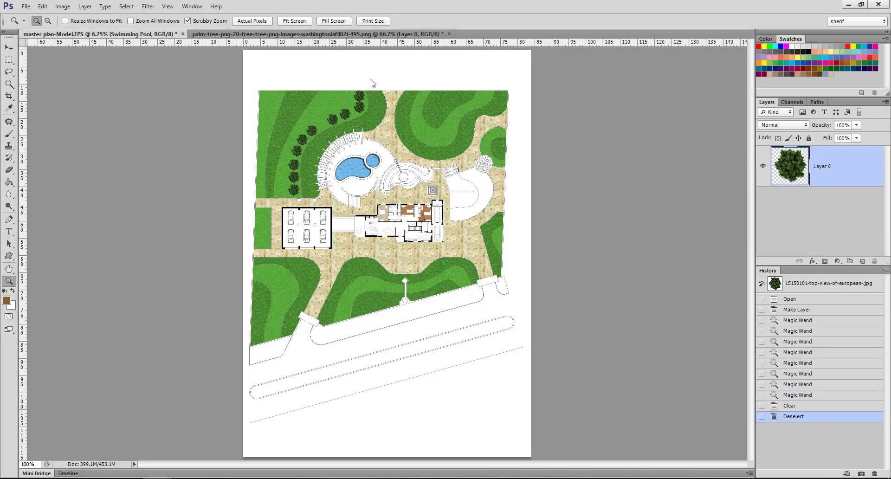
click(356, 35)
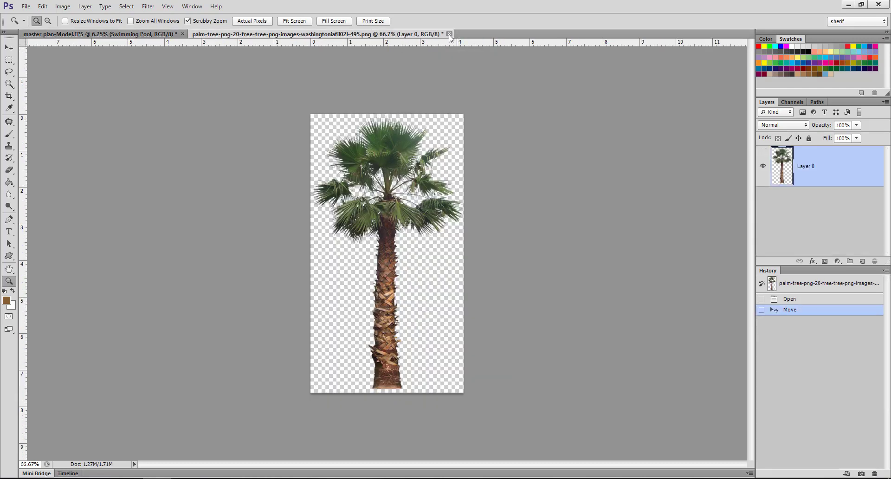
click(449, 33)
key(n)
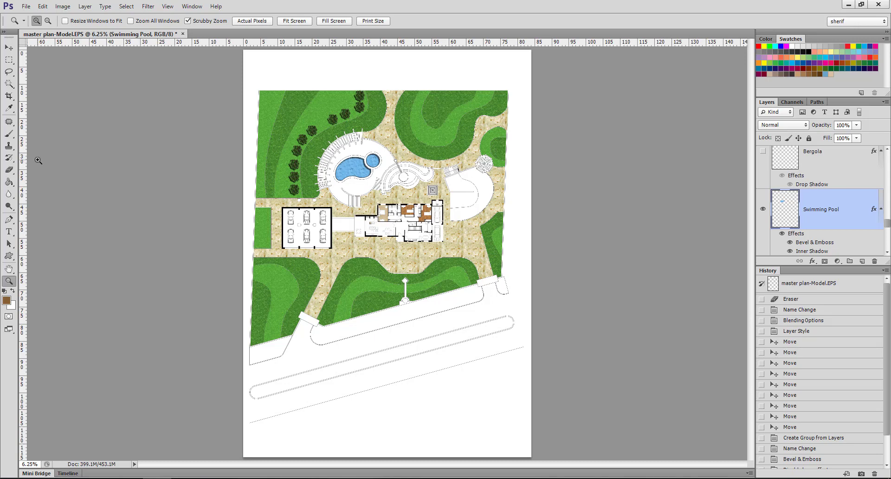
click(9, 134)
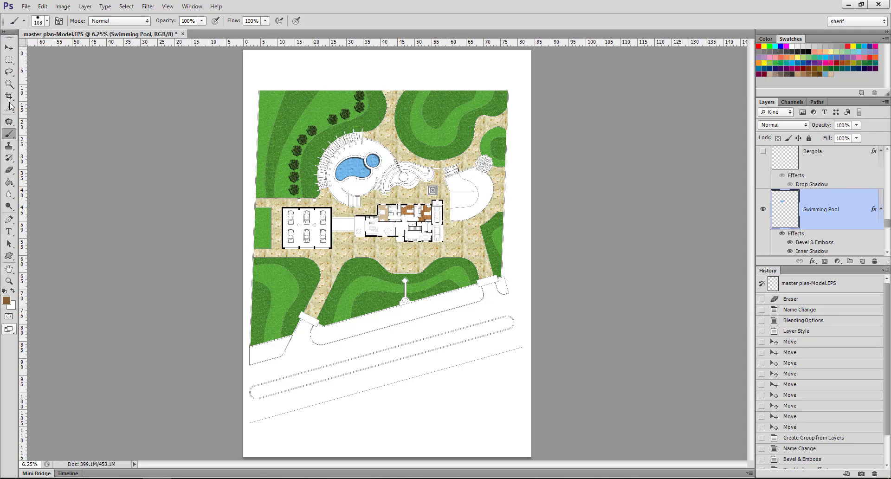
Save As a layered Photoshop file named master plan-Model.psd, keeping the suggested name
right_click(10, 137)
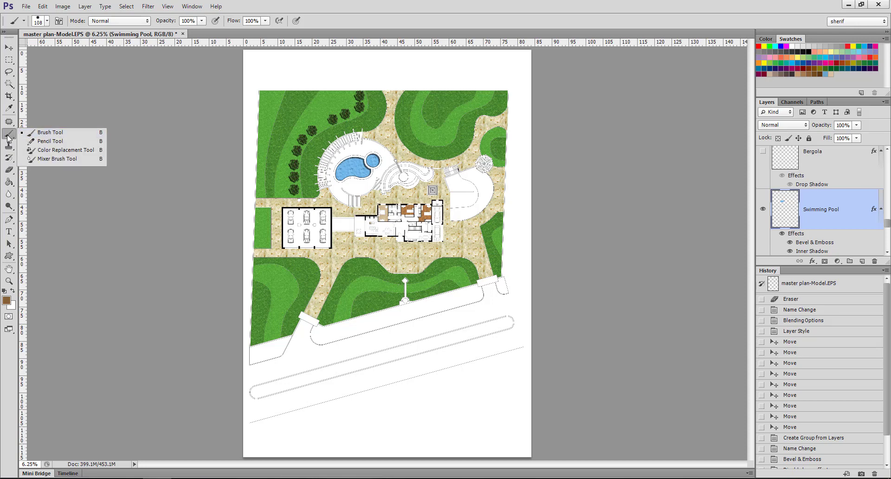
click(10, 137)
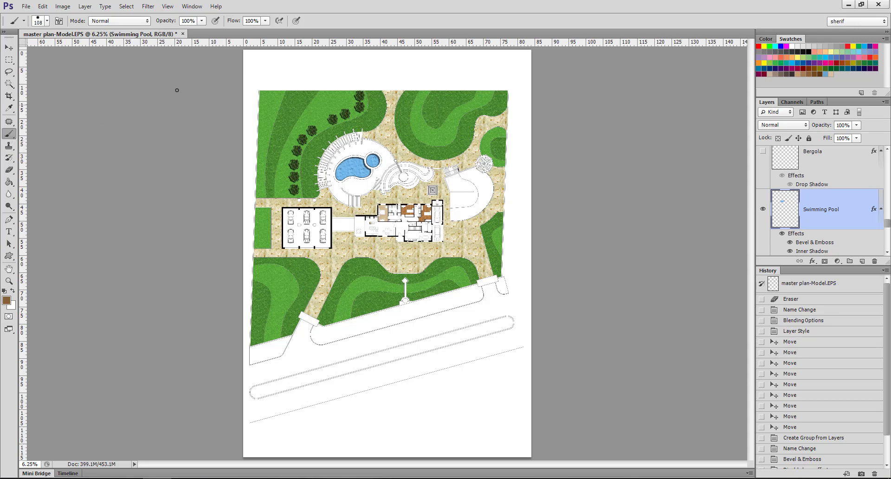
click(26, 7)
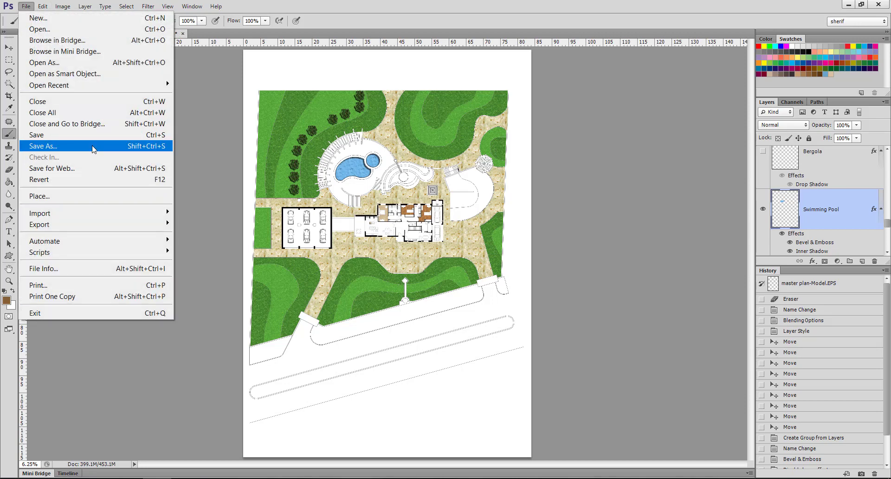
click(93, 147)
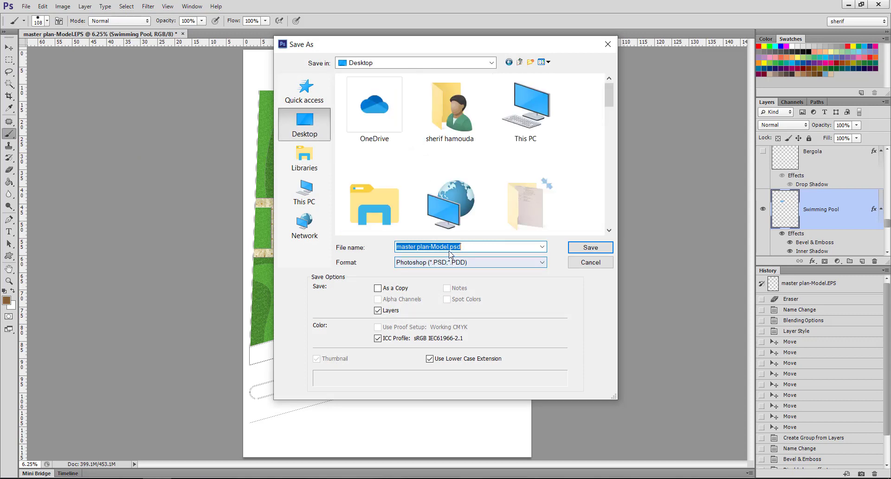
key(End)
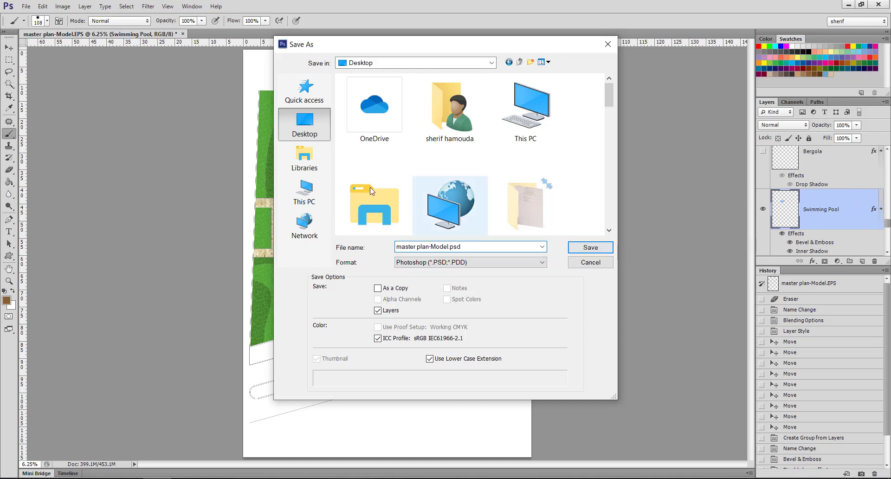
click(608, 248)
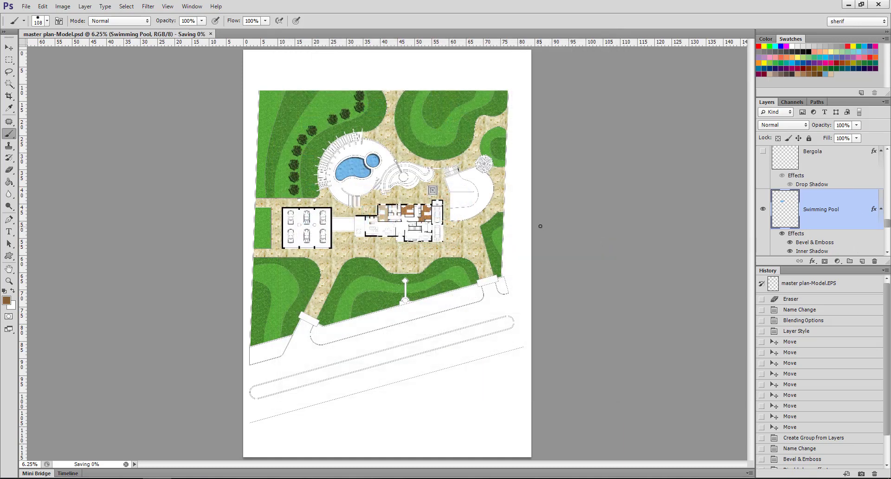
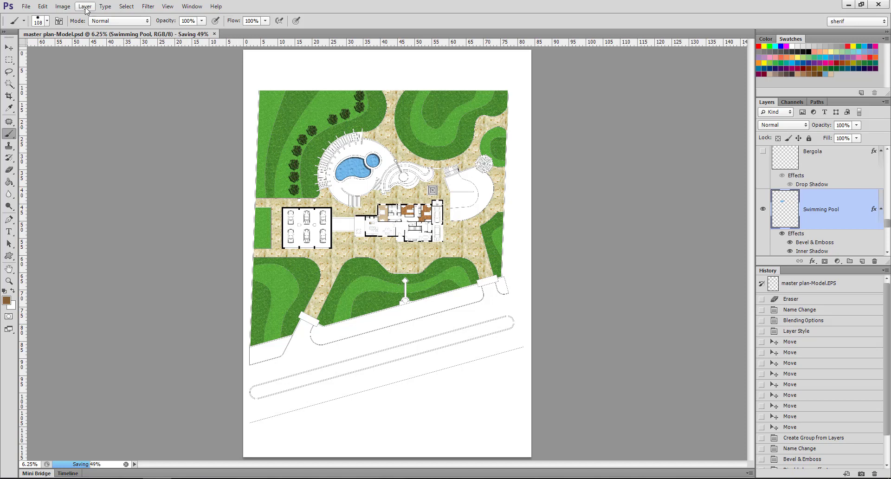
Create a new A4 document, 210 × 297 mm at 300 ppi, with a white background
click(25, 6)
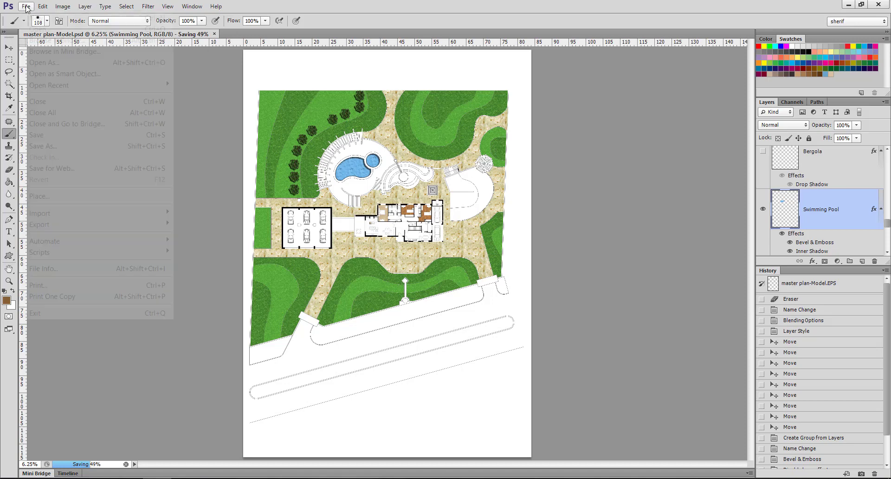
key(Escape)
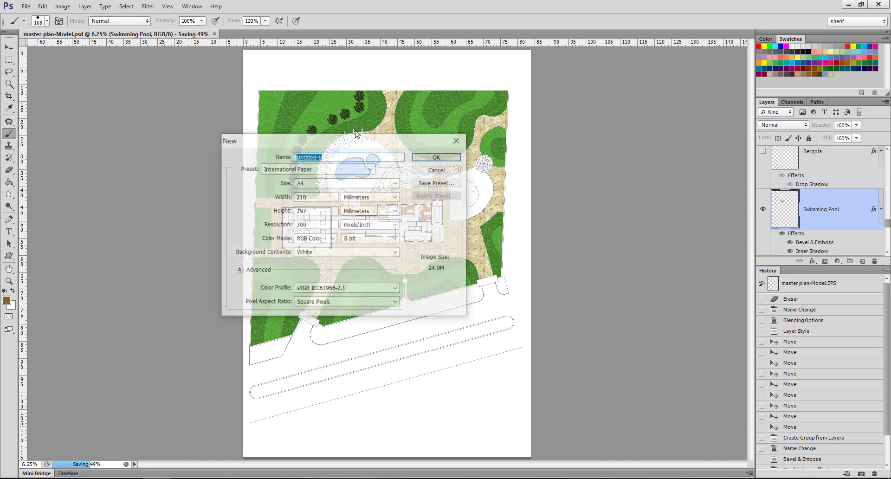
click(447, 160)
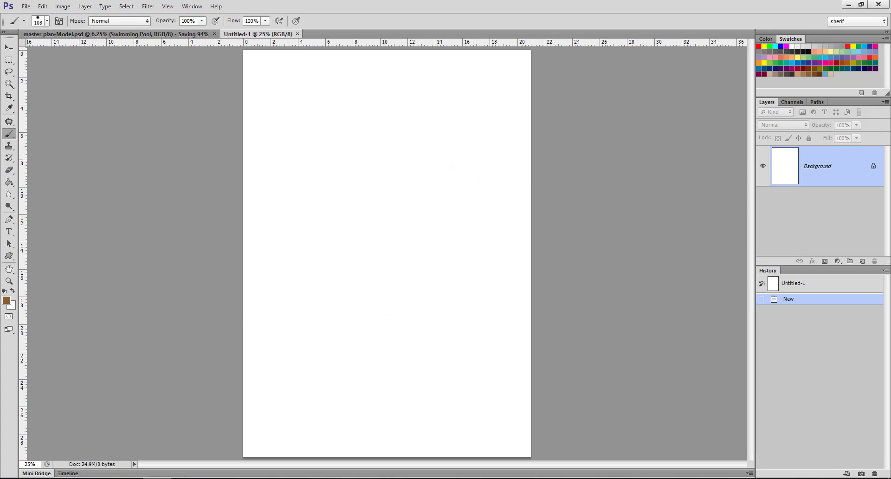
Close the master plan document and show the RGB sliders in the Color panel
click(144, 37)
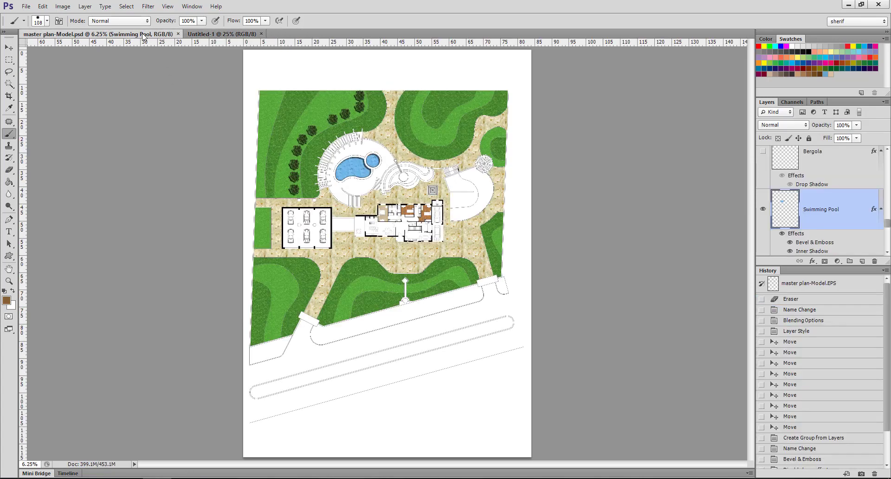
click(179, 34)
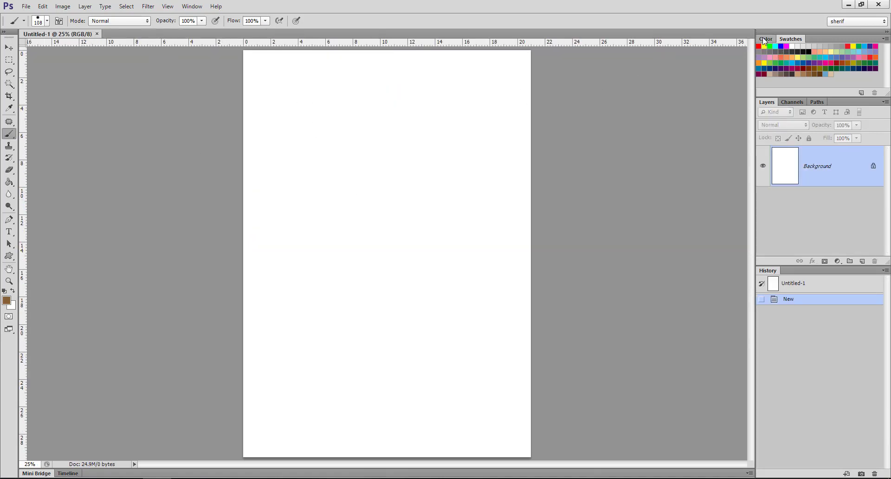
click(764, 40)
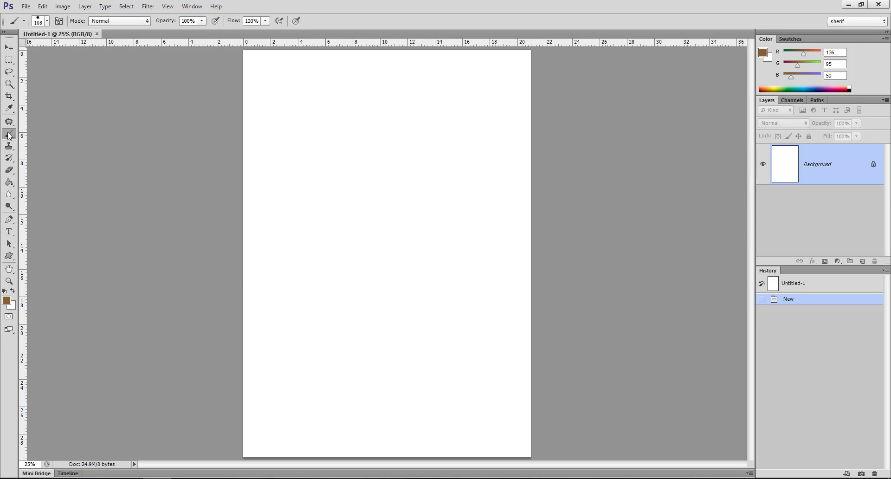
Adjust the brush diameter and hardness in the preset picker and by dragging on the canvas
click(47, 22)
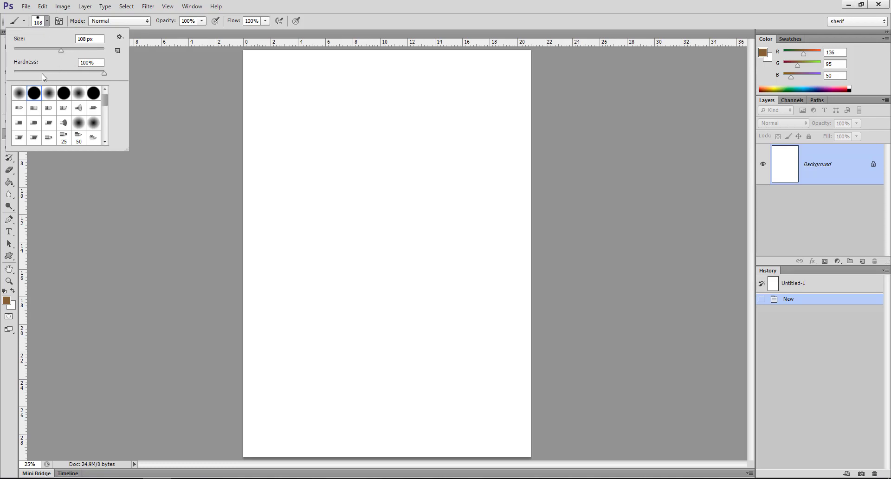
mouse_move(106, 99)
mouse_down()
mouse_move(107, 137)
mouse_move(104, 107)
mouse_up()
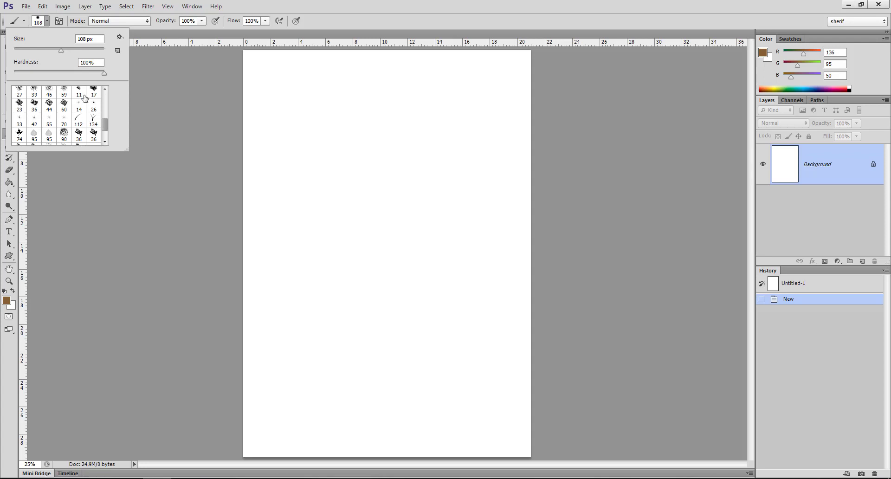
drag(106, 124, 108, 92)
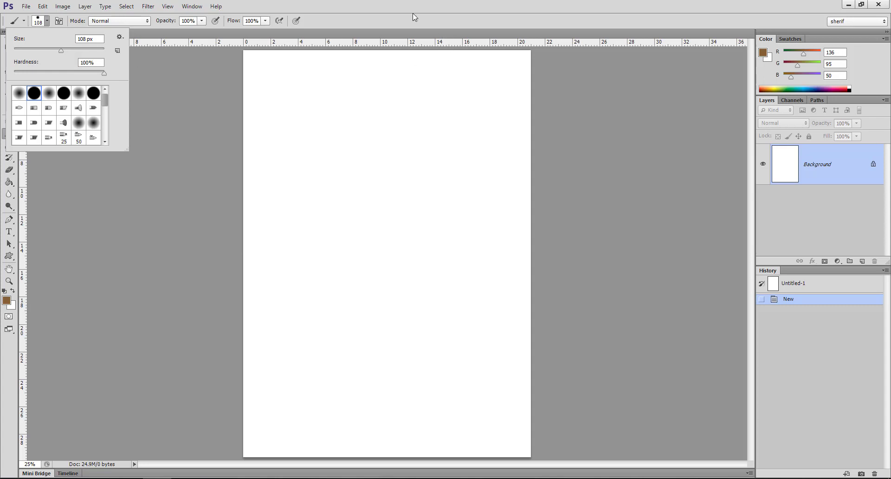
click(419, 179)
drag(381, 199, 445, 210)
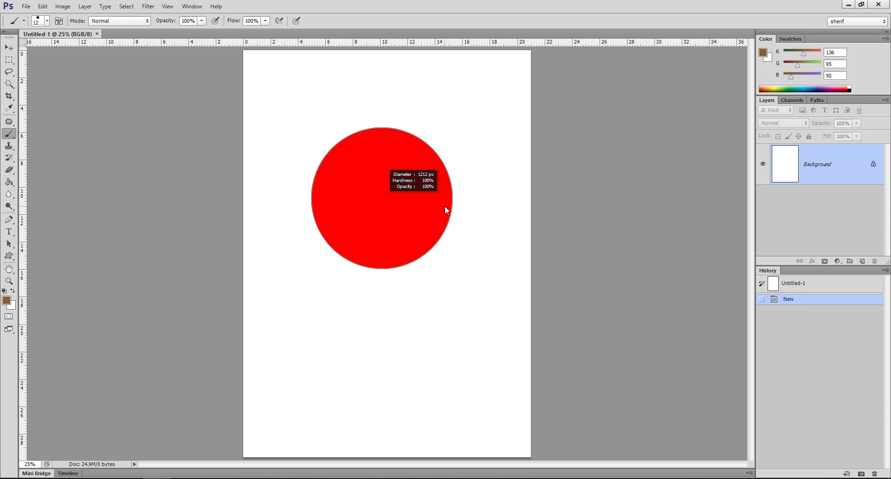
mouse_move(445, 206)
mouse_down()
mouse_move(377, 207)
mouse_move(427, 207)
mouse_up()
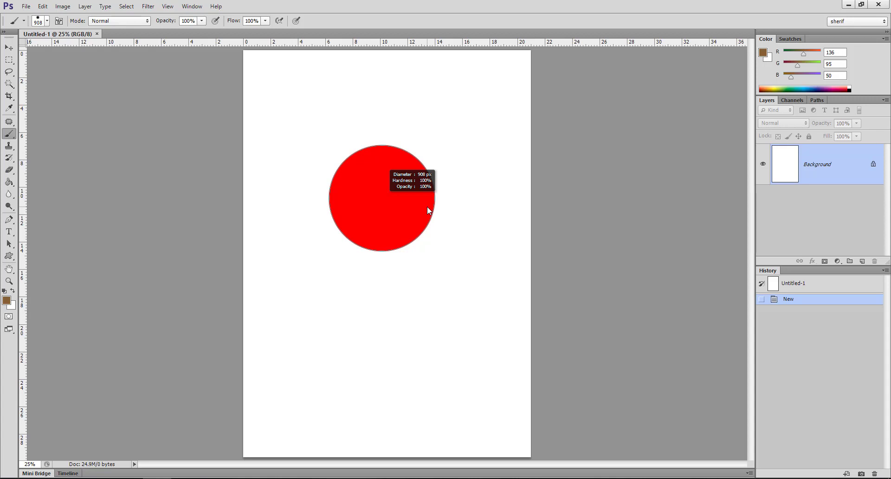
mouse_move(427, 206)
mouse_down()
mouse_move(424, 144)
mouse_move(410, 222)
mouse_move(410, 83)
mouse_move(394, 235)
mouse_up()
Set the brush size to 156 px, test it with one dab, and undo it
click(46, 21)
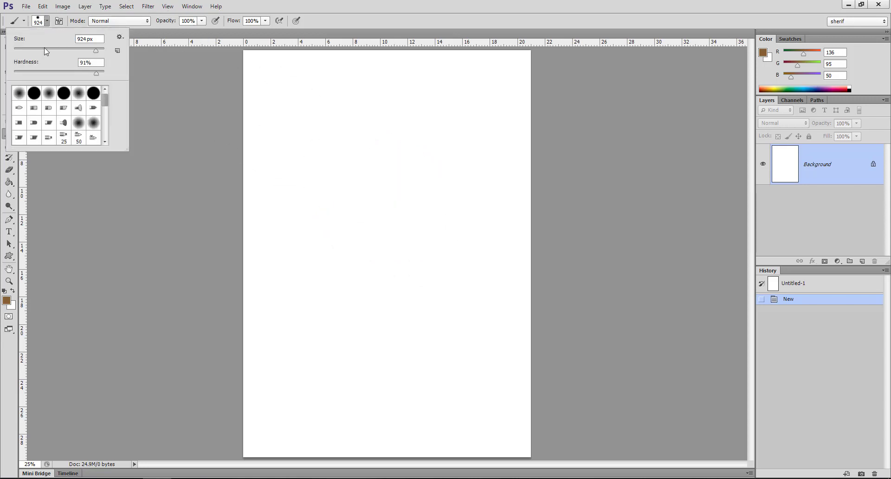
mouse_move(44, 48)
mouse_down()
mouse_move(32, 47)
mouse_move(24, 72)
mouse_move(106, 74)
mouse_up()
click(72, 50)
click(308, 130)
key(ctrl+z)
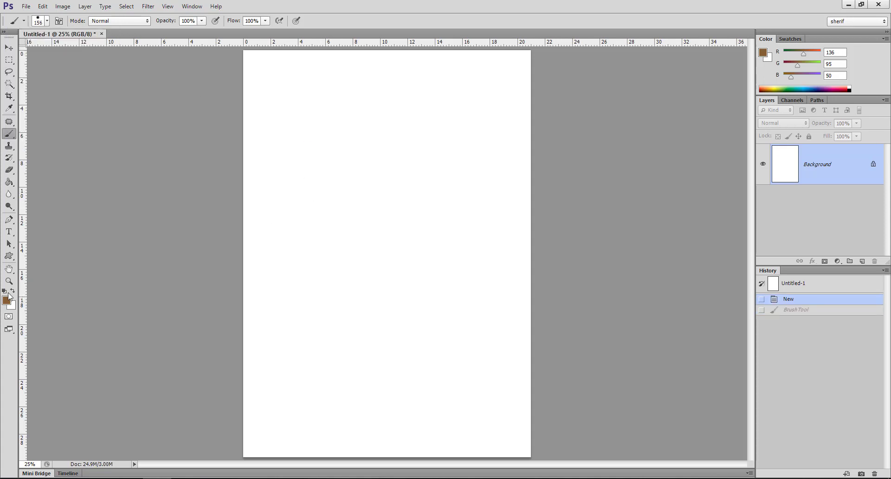
Reset the colours to black and white, then paint a hard and a soft black test dot
click(4, 292)
click(297, 142)
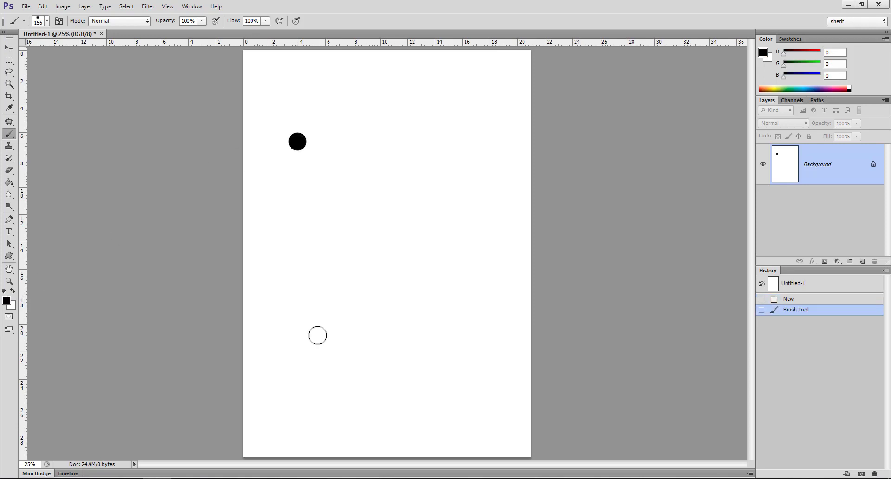
click(47, 21)
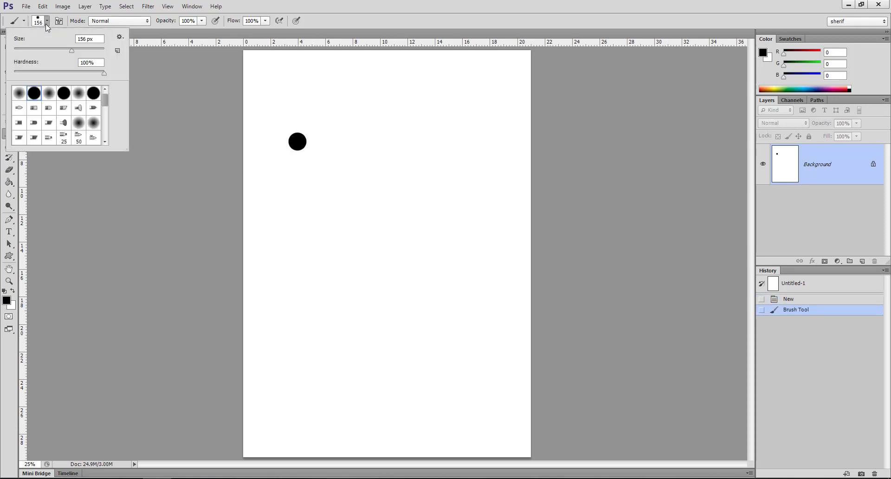
click(39, 71)
click(334, 140)
Zoom in on the test dots, undo both, and return the view to 25%
click(9, 280)
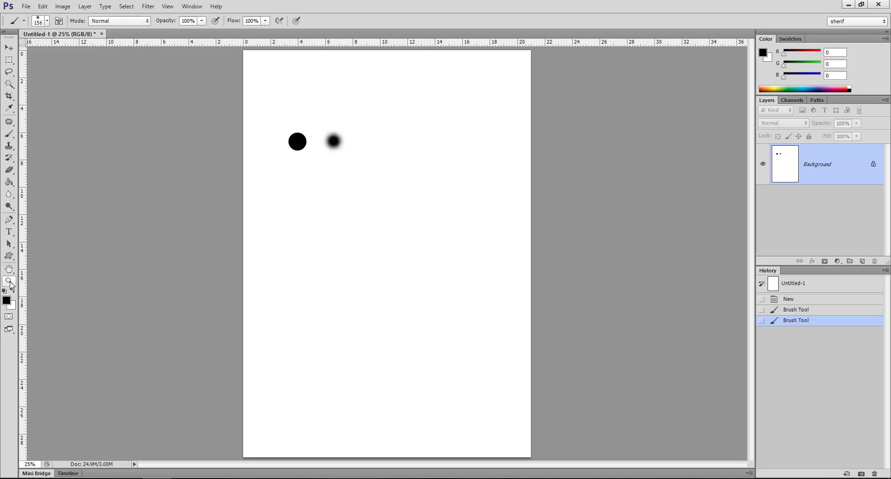
click(300, 143)
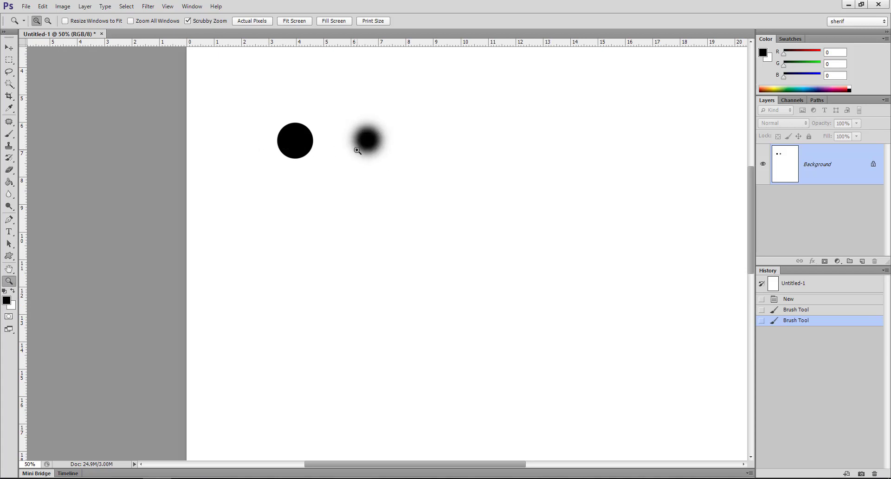
key(ctrl+z)
key(ctrl+alt+z)
alt+click(362, 197)
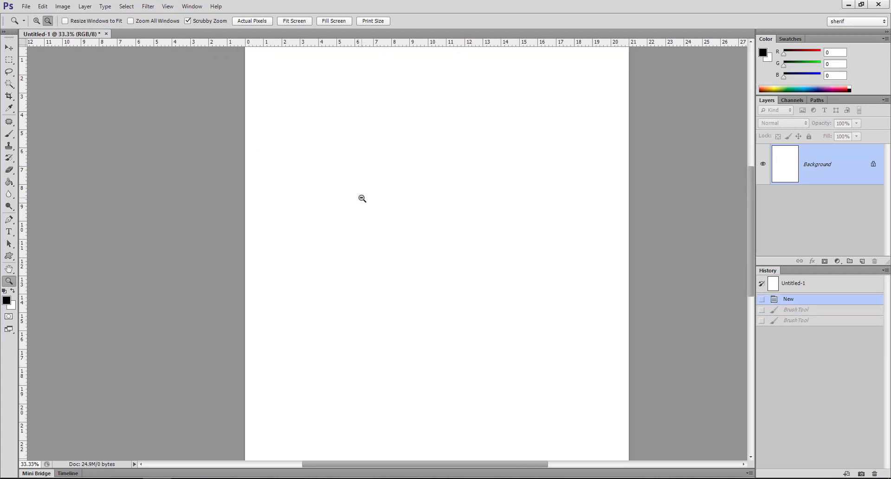
alt+click(362, 198)
click(352, 169)
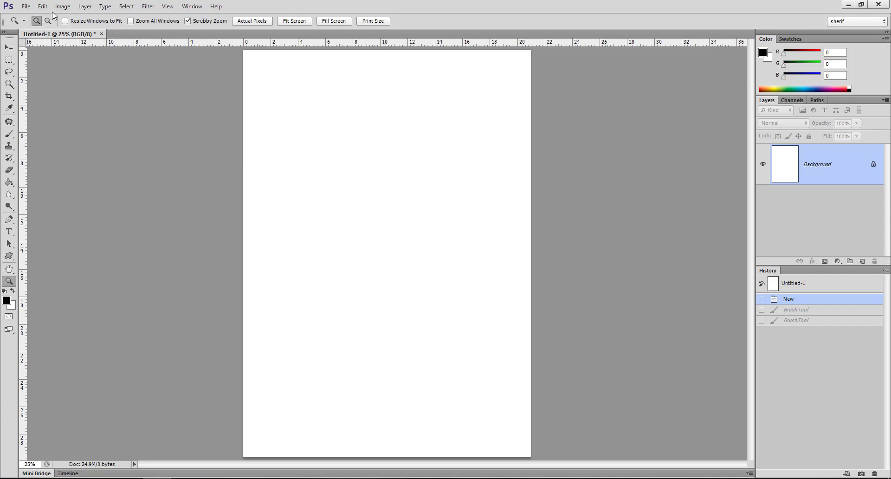
Switch back to the Brush tool and pick the 112 px sampled grass brush
click(9, 133)
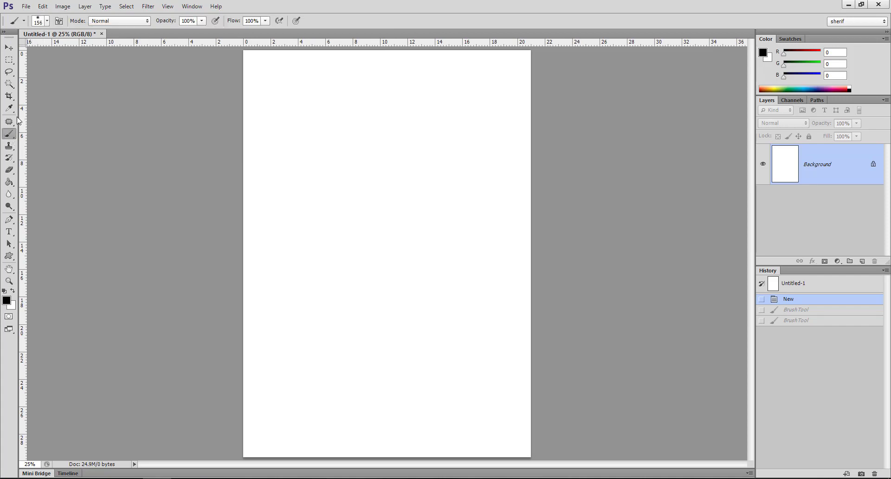
click(46, 21)
scroll(93, 126, down, 1)
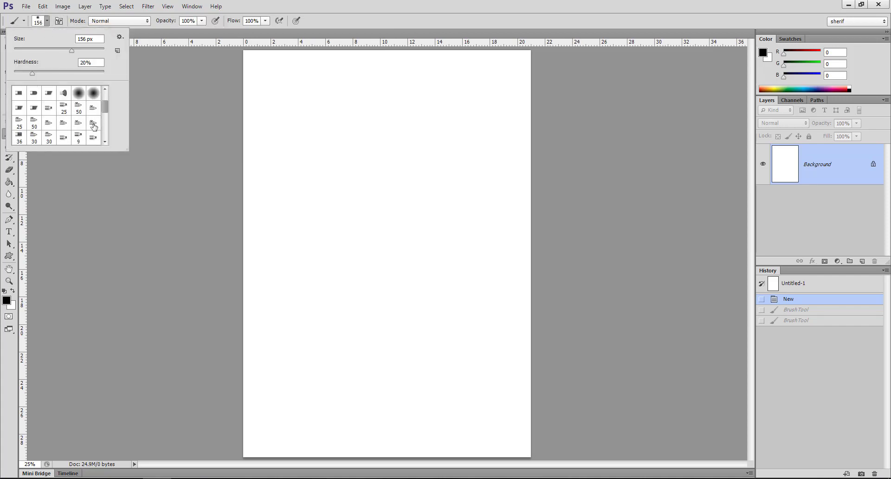
scroll(90, 126, down, 1)
scroll(87, 125, down, 1)
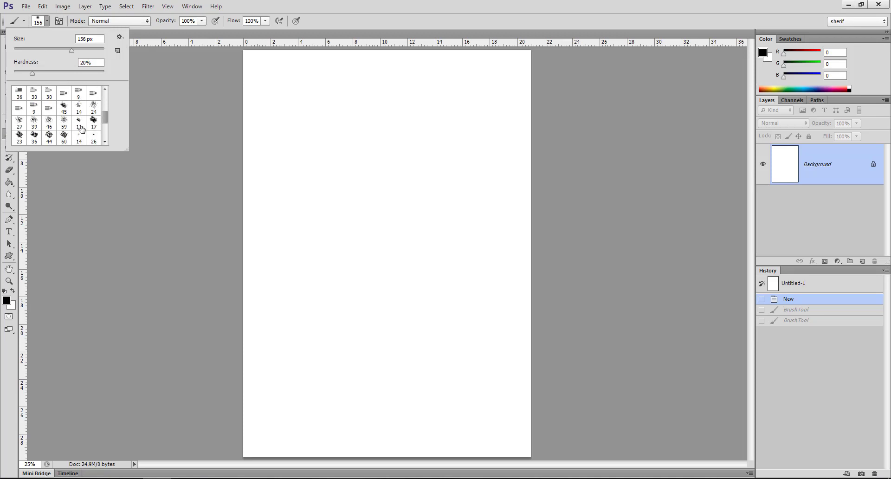
scroll(81, 141, down, 3)
click(81, 141)
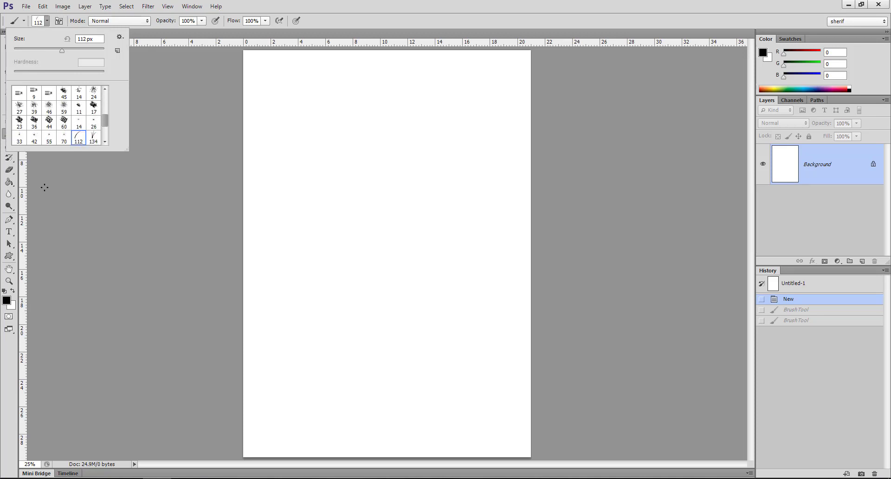
Set the foreground to green R81 G184 B72, resize the brush to 664 px, undo test strokes
click(6, 300)
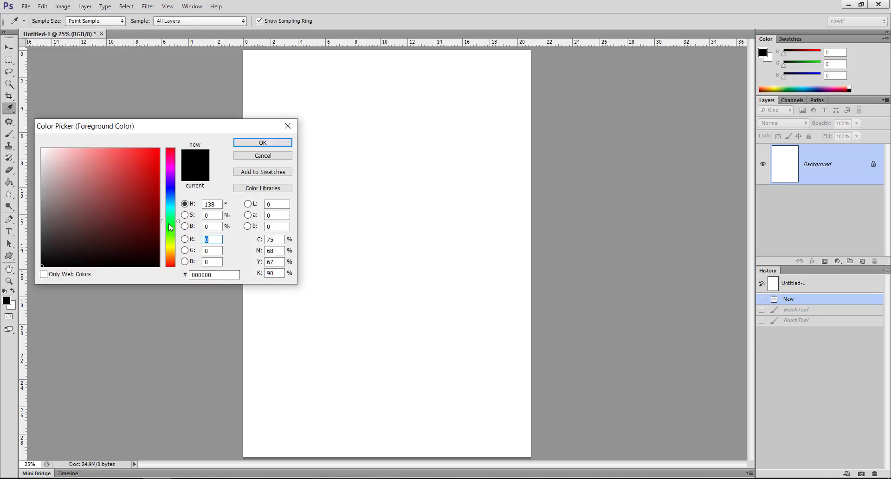
drag(168, 224, 169, 230)
click(129, 178)
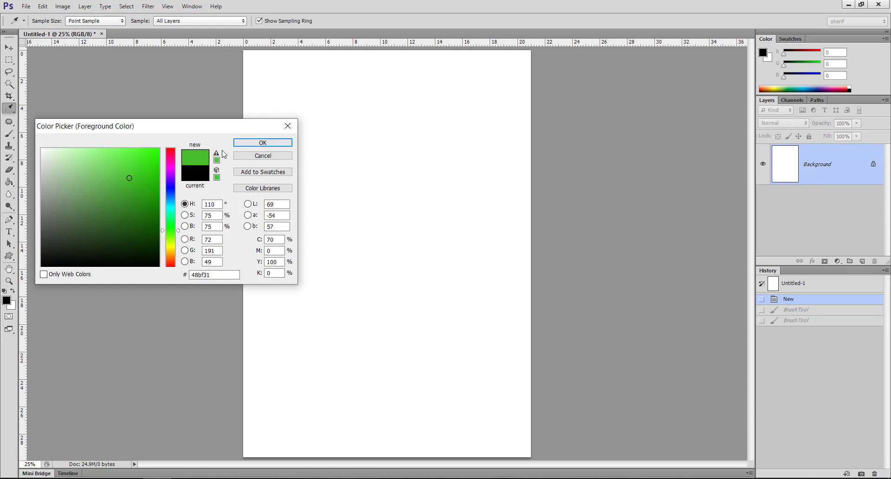
click(216, 156)
key(Return)
mouse_move(301, 141)
mouse_down()
mouse_move(354, 163)
mouse_move(453, 163)
mouse_move(278, 181)
mouse_move(439, 170)
mouse_move(320, 181)
mouse_move(366, 218)
mouse_move(344, 251)
mouse_move(414, 265)
mouse_move(380, 353)
mouse_move(399, 436)
mouse_move(328, 283)
mouse_up()
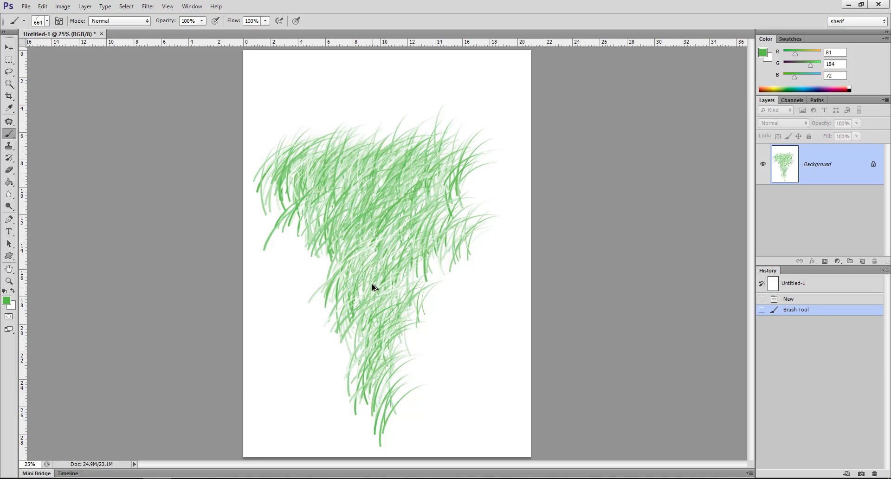
key(ctrl+z)
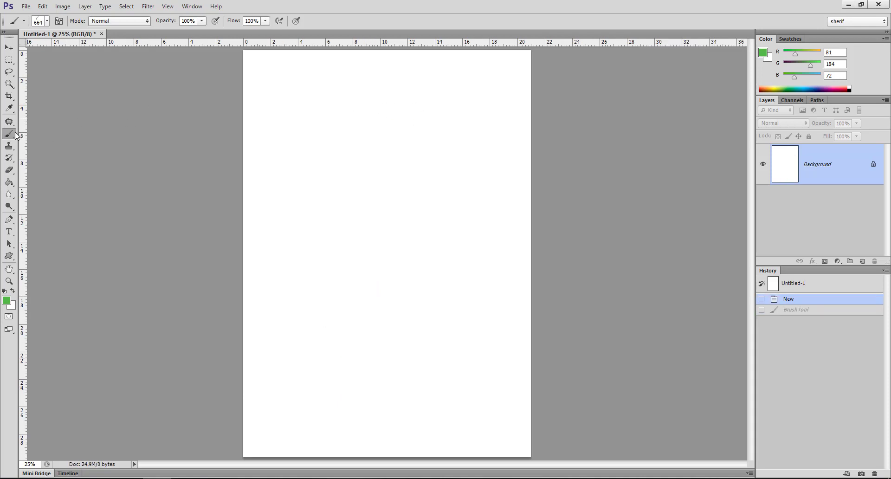
Pick the 74 maple-leaf brush, enlarge it to 426 px, and paint scattered green leaves
click(47, 22)
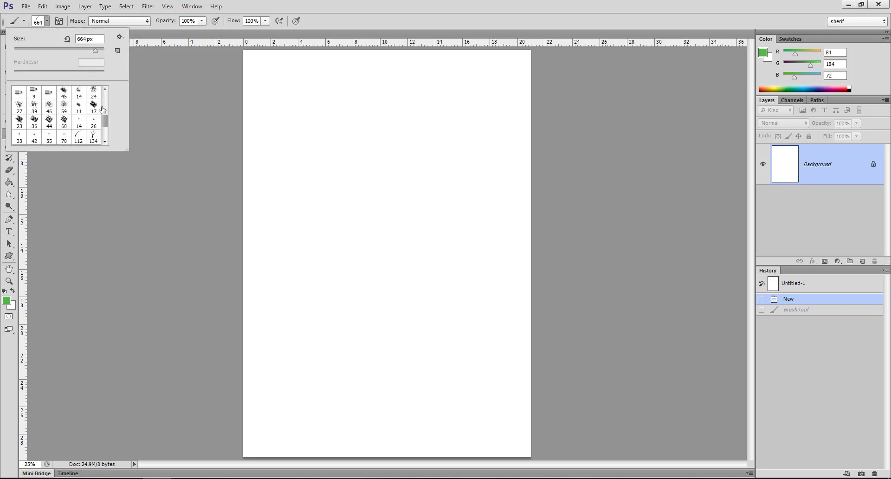
scroll(85, 130, down, 1)
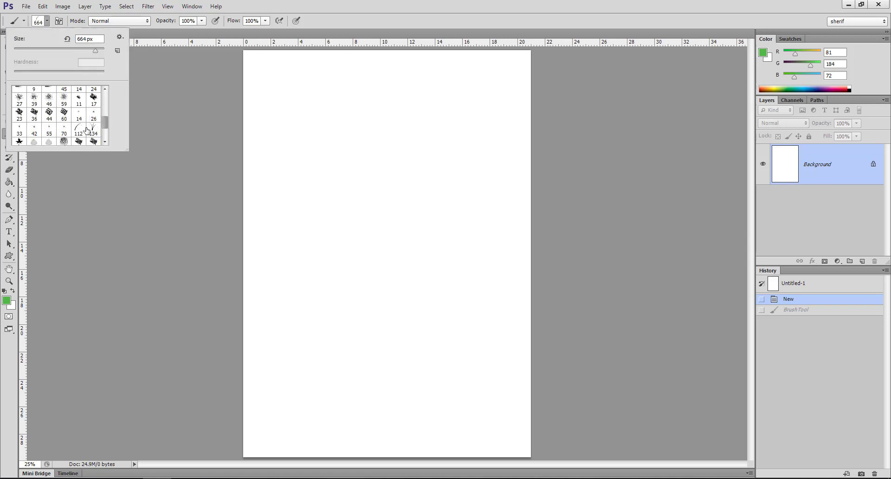
scroll(83, 126, down, 1)
scroll(80, 123, down, 1)
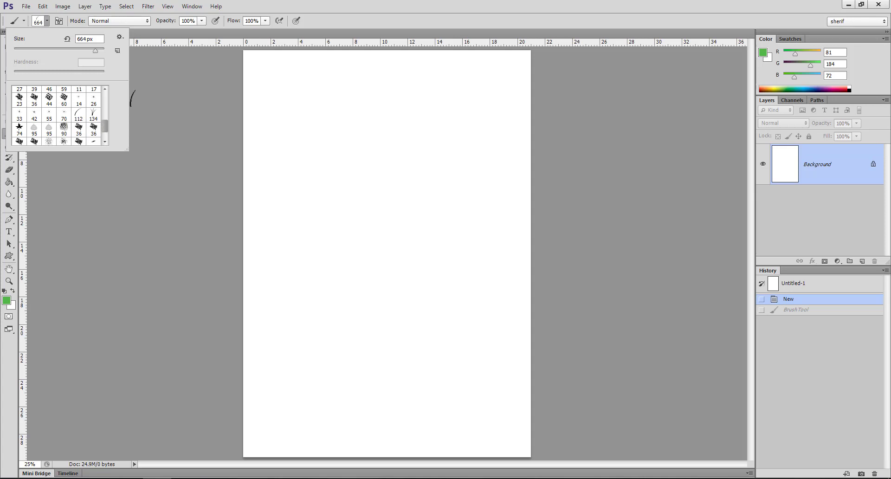
click(20, 132)
drag(337, 170, 353, 175)
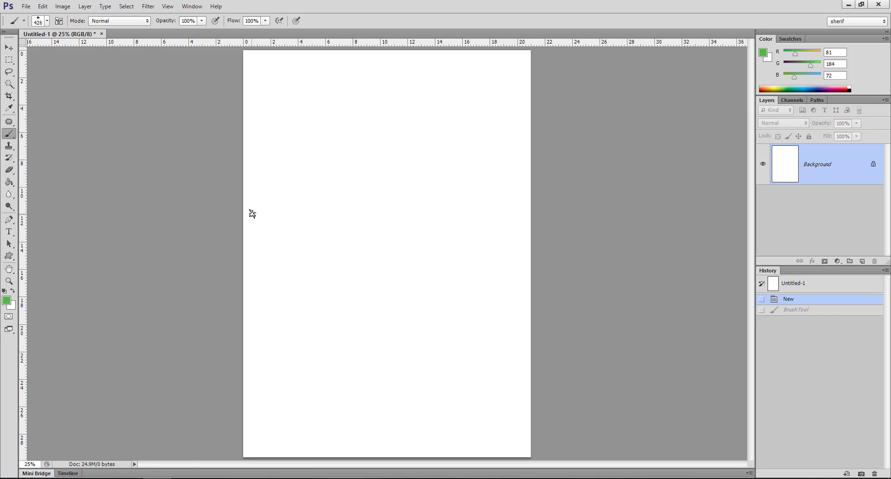
drag(249, 213, 465, 100)
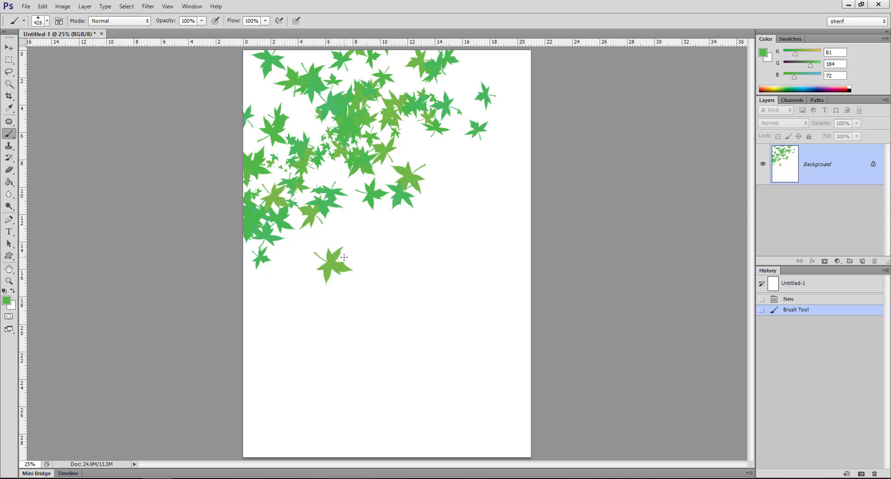
Browse the brush presets, undo the test leaves, and open the picker's gear options menu
click(47, 21)
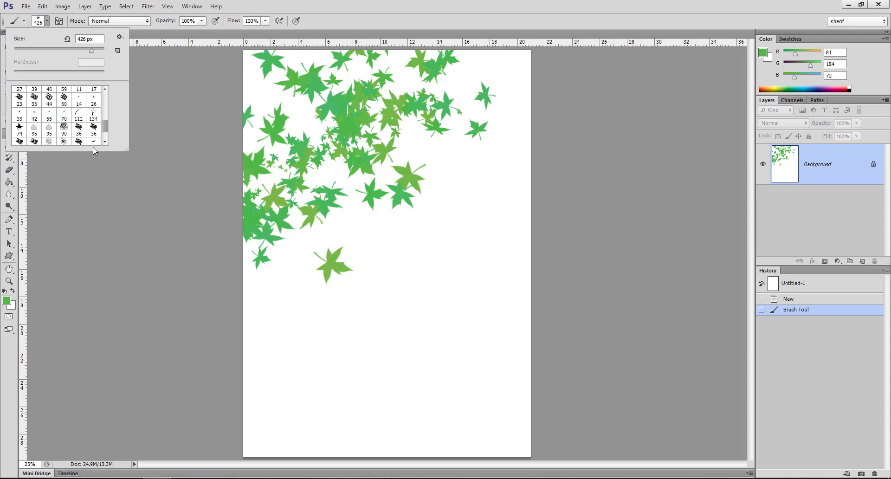
mouse_move(104, 125)
mouse_down()
mouse_move(105, 135)
mouse_move(105, 122)
mouse_up()
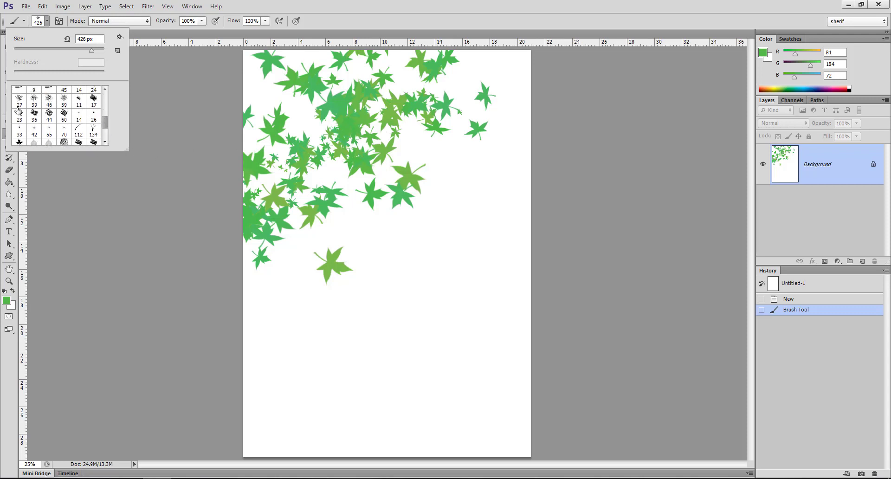
scroll(28, 116, up, 1)
scroll(37, 119, up, 1)
scroll(44, 122, up, 1)
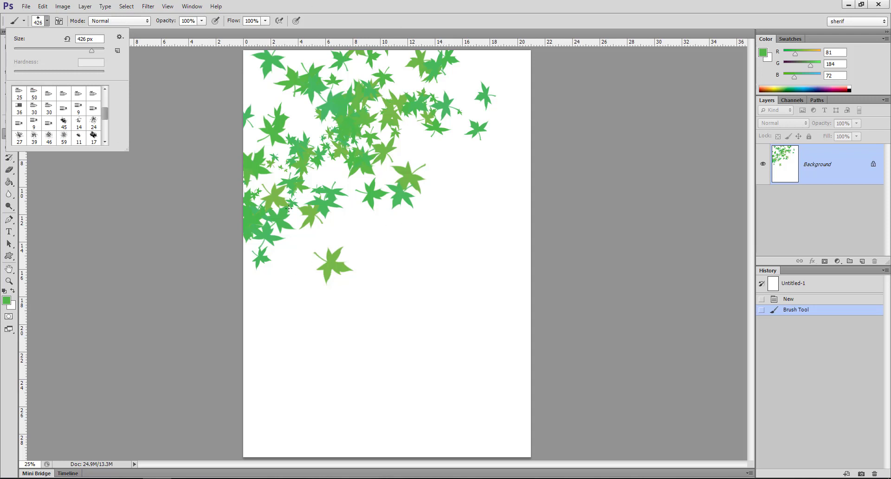
key(ctrl+z)
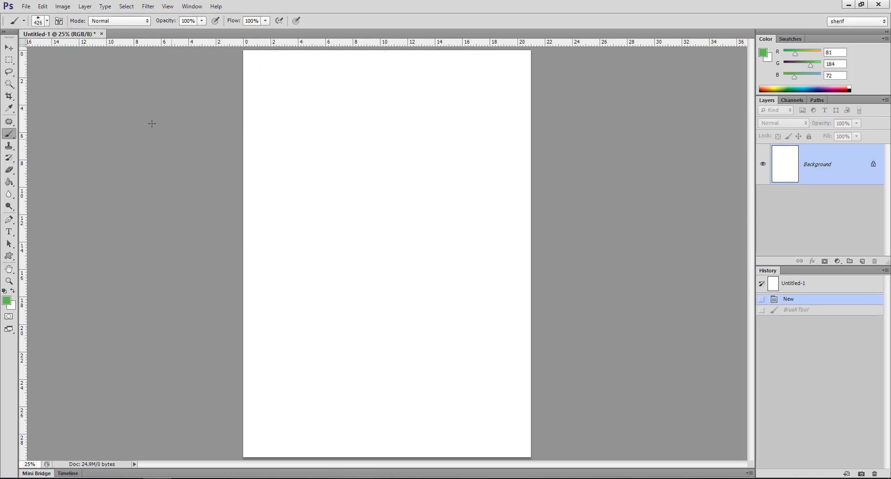
click(47, 23)
click(120, 38)
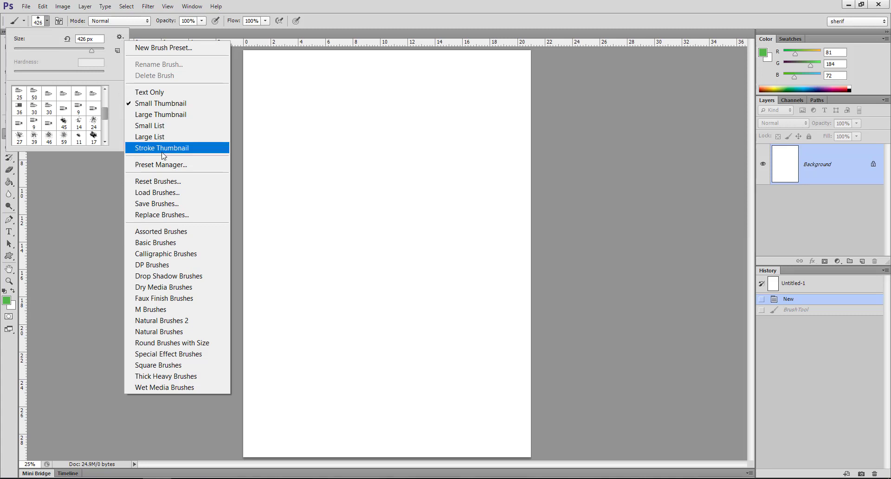
Close the brush options flyout and picker, then open the Window menu
click(133, 32)
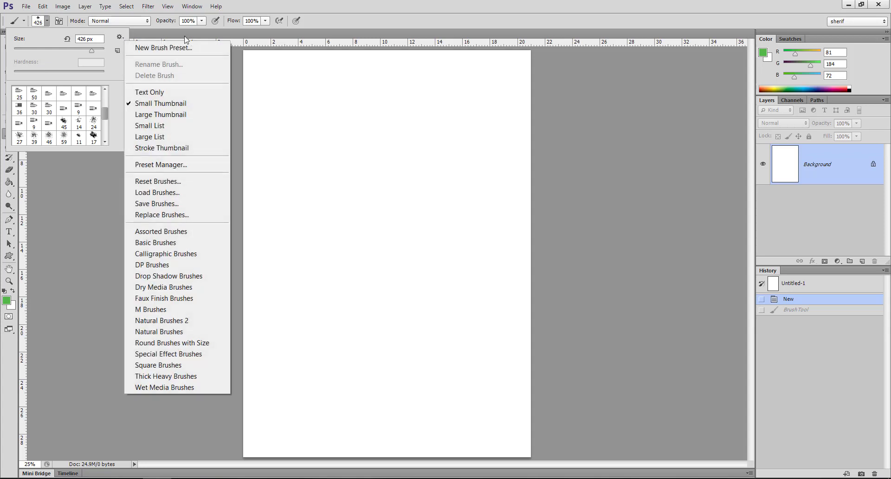
click(519, 23)
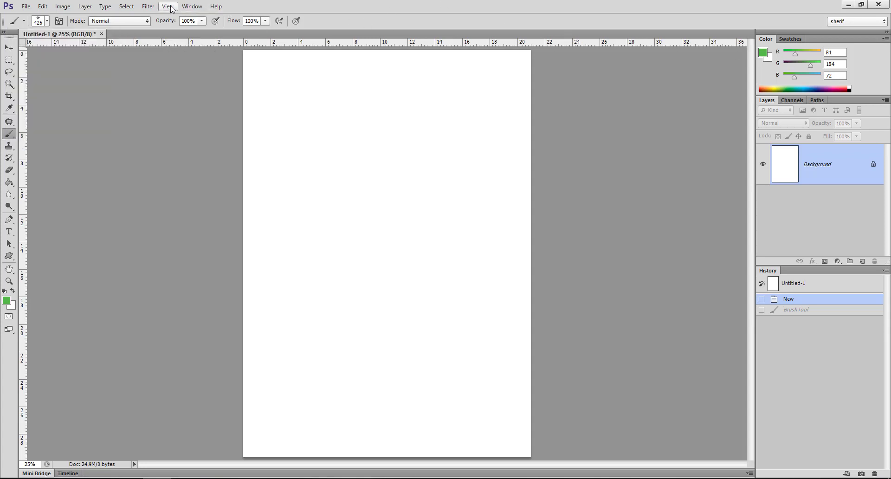
click(191, 6)
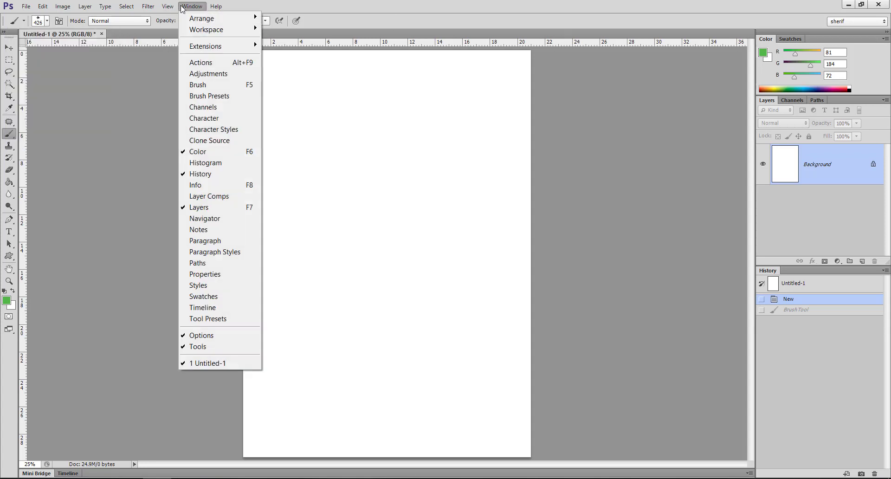
Show the Brush panel, look through its Brush Presets list, and return to the tip settings
click(224, 85)
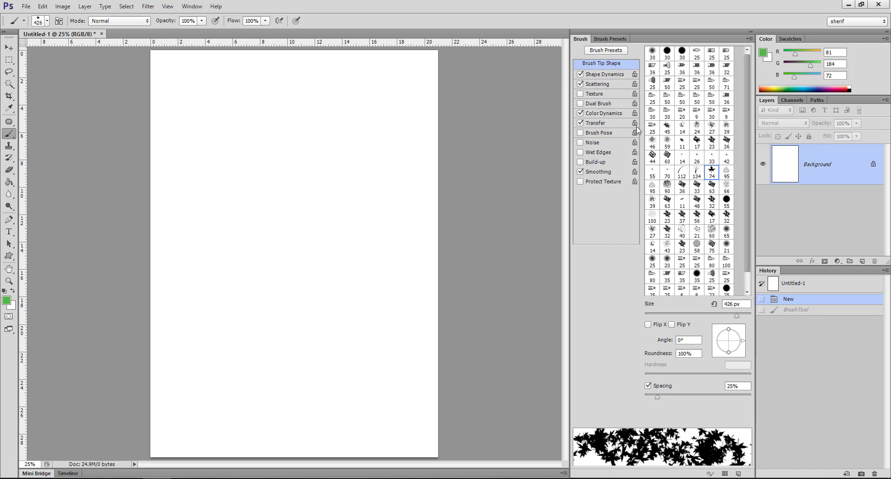
click(599, 40)
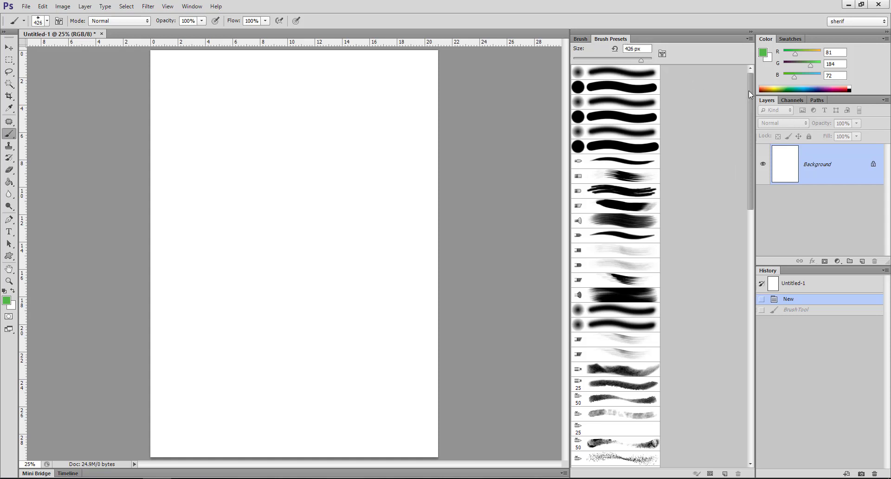
drag(748, 91, 744, 348)
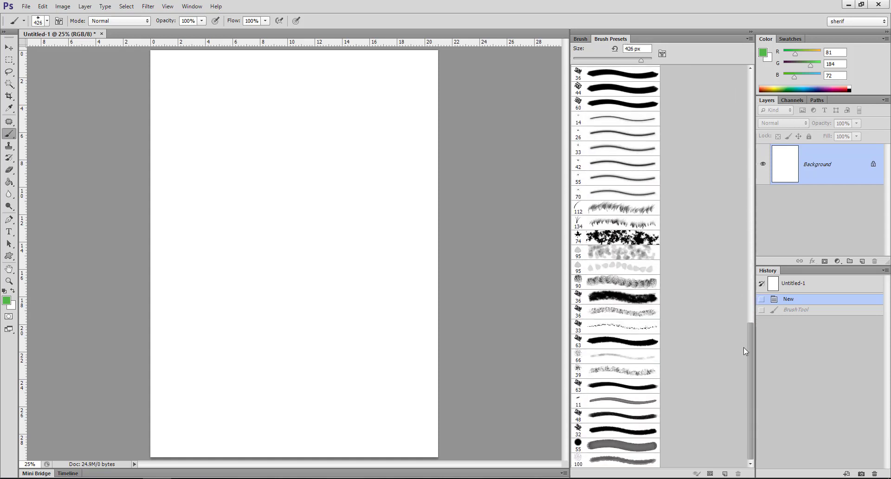
drag(749, 379, 749, 130)
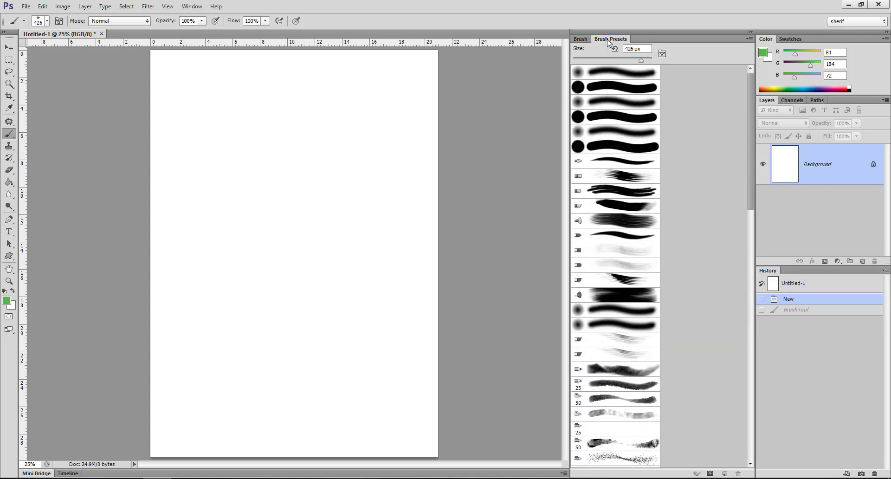
click(581, 39)
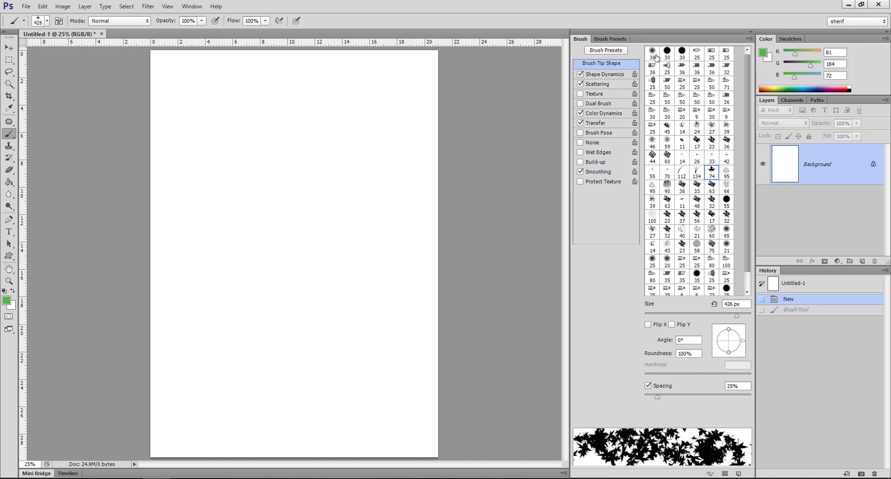
Select the 25 px Round Fan bristle tip and pull the Brush panel out of the dock
click(654, 55)
click(667, 67)
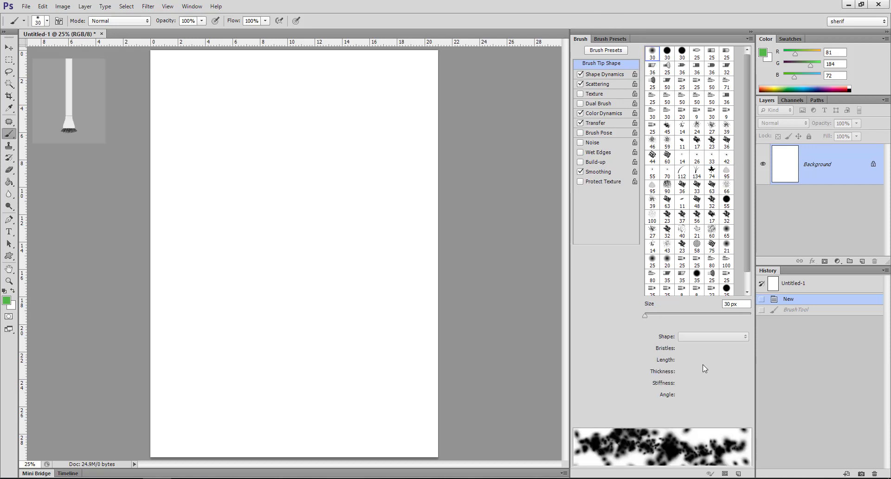
mouse_move(650, 34)
mouse_down()
mouse_move(367, 43)
mouse_move(243, 27)
mouse_move(244, 72)
mouse_move(701, 66)
mouse_move(641, 62)
mouse_move(619, 47)
mouse_up()
drag(650, 37, 257, 106)
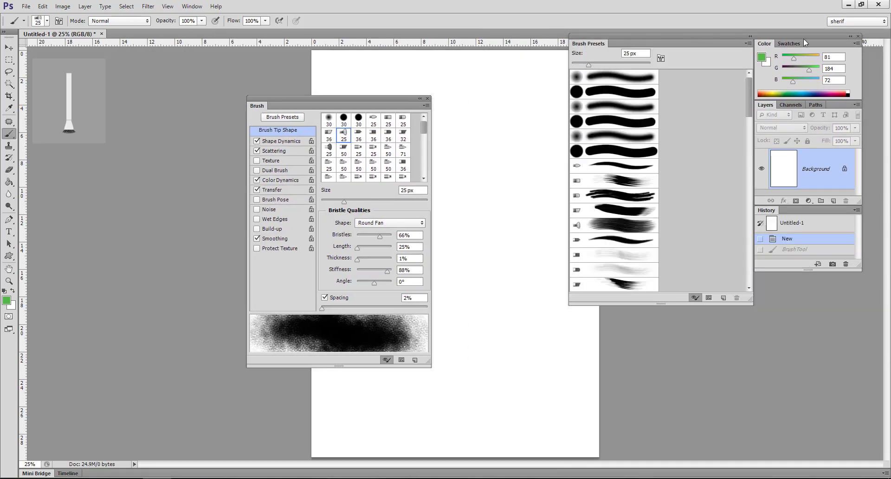
Re-dock the other panels, close Brush Presets, and move the floating Brush panel right of the page
drag(810, 41, 888, 105)
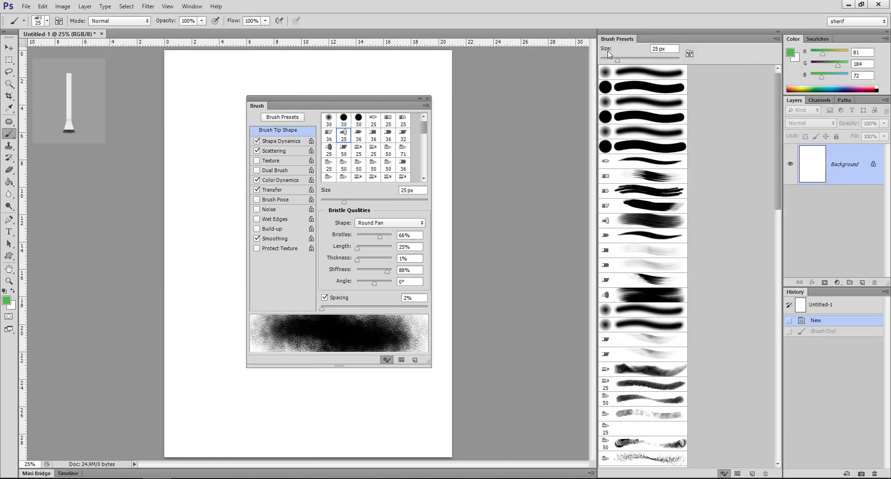
drag(613, 39, 495, 100)
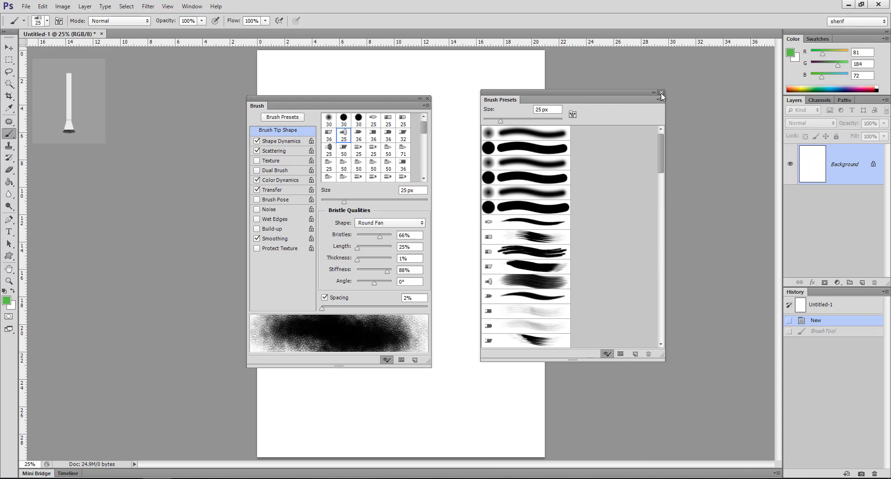
click(661, 93)
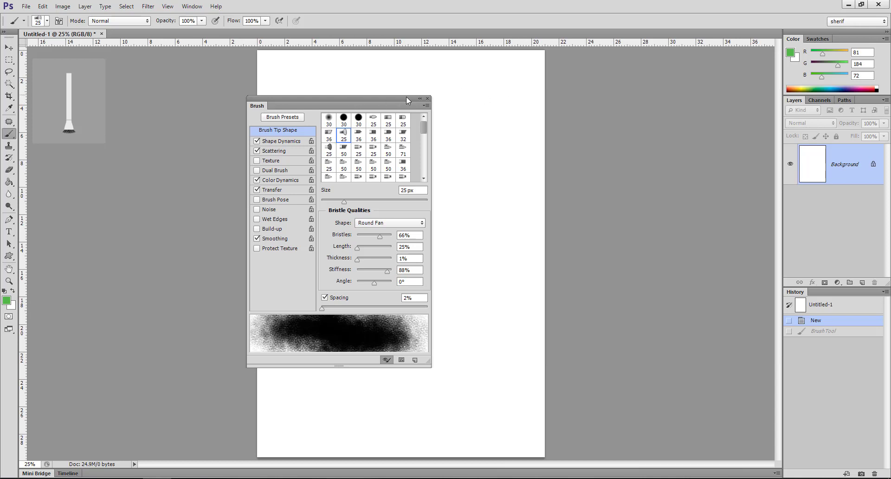
drag(382, 99, 701, 87)
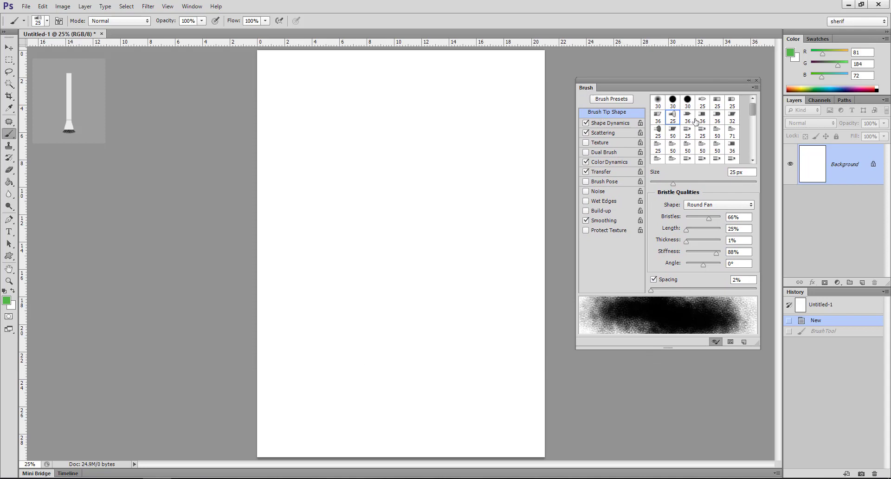
Browse the Brush panel's tip grid and select the 74 px maple-leaf tip at 25% spacing
click(677, 132)
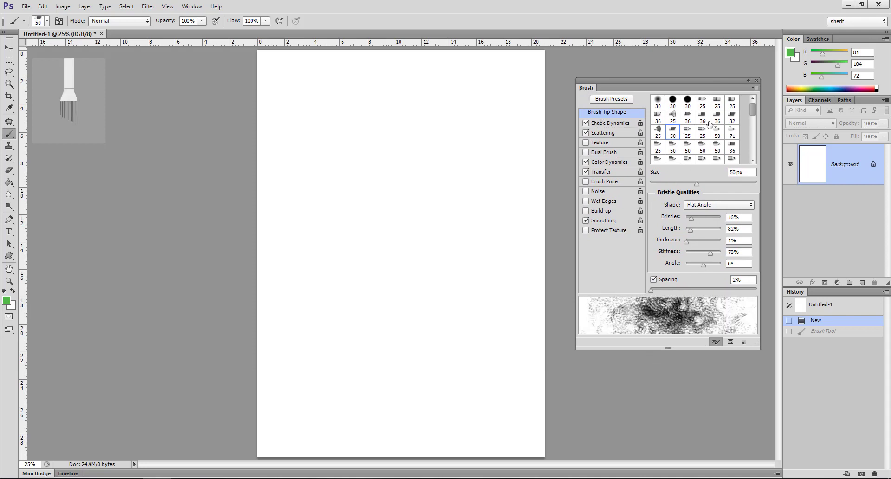
click(688, 131)
click(658, 145)
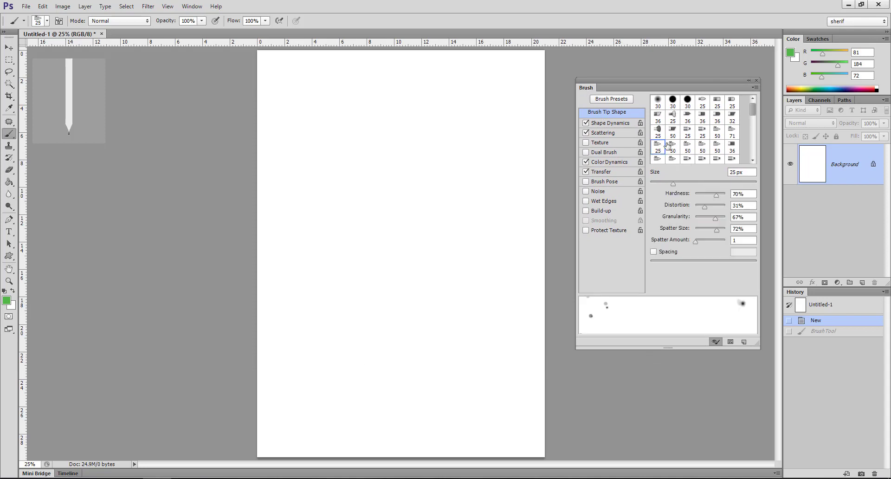
scroll(657, 145, down, 2)
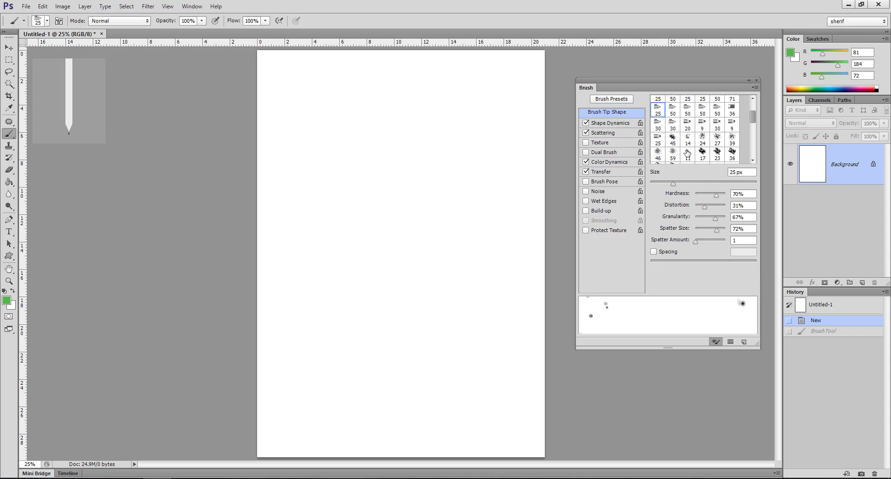
scroll(688, 153, down, 1)
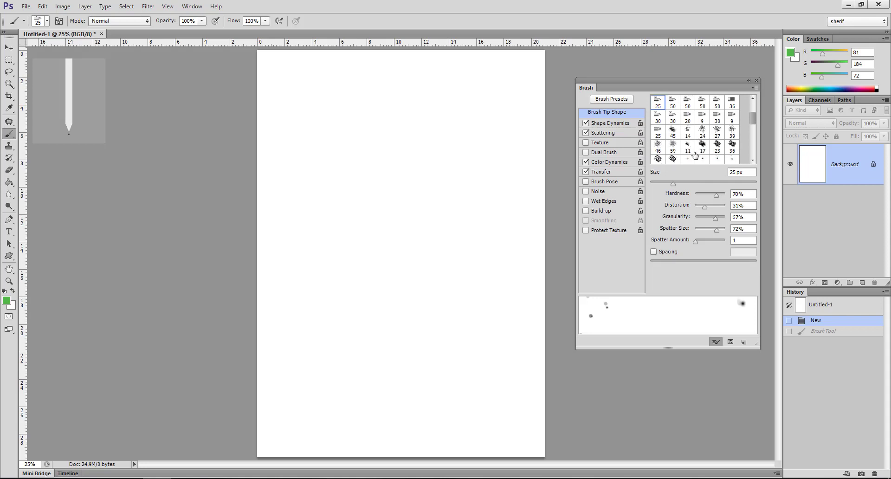
scroll(689, 155, up, 1)
scroll(689, 155, up, 1)
scroll(689, 155, up, 1)
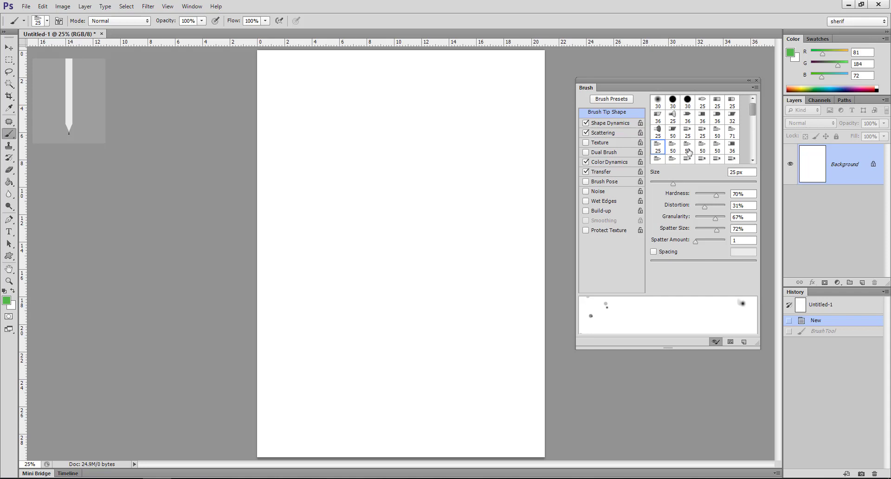
scroll(688, 138, down, 1)
scroll(688, 141, down, 1)
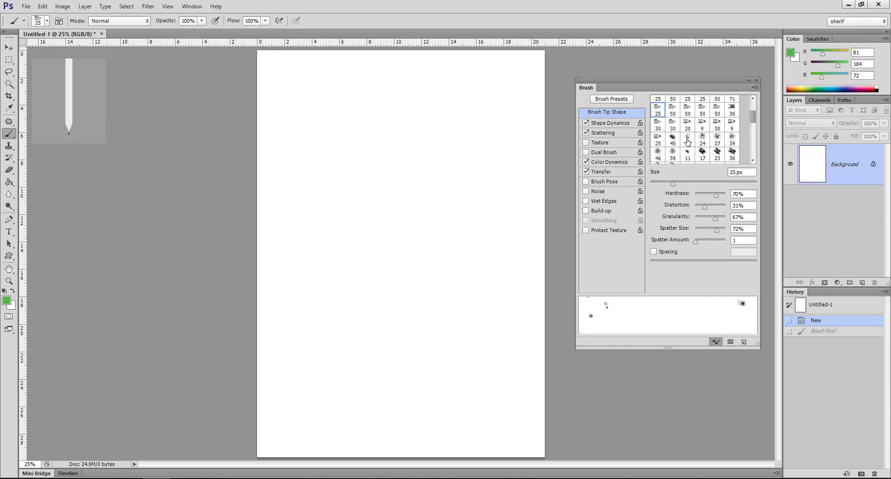
scroll(688, 145, down, 1)
scroll(688, 144, down, 1)
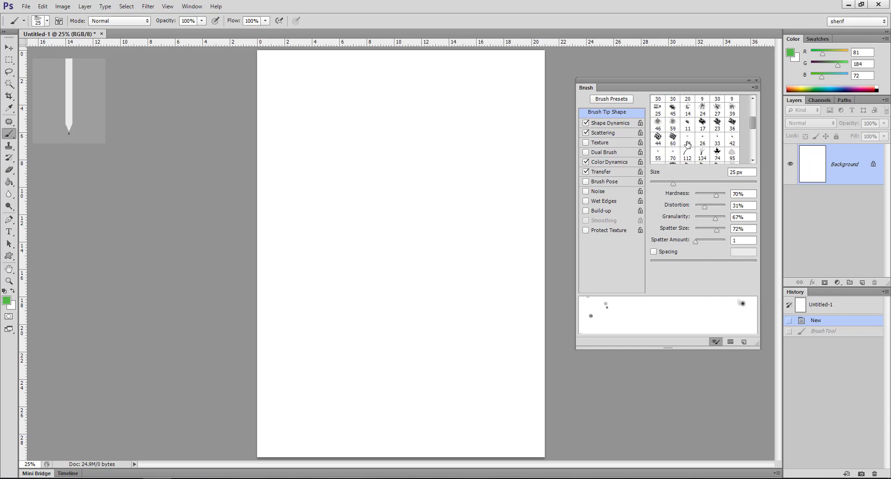
click(717, 154)
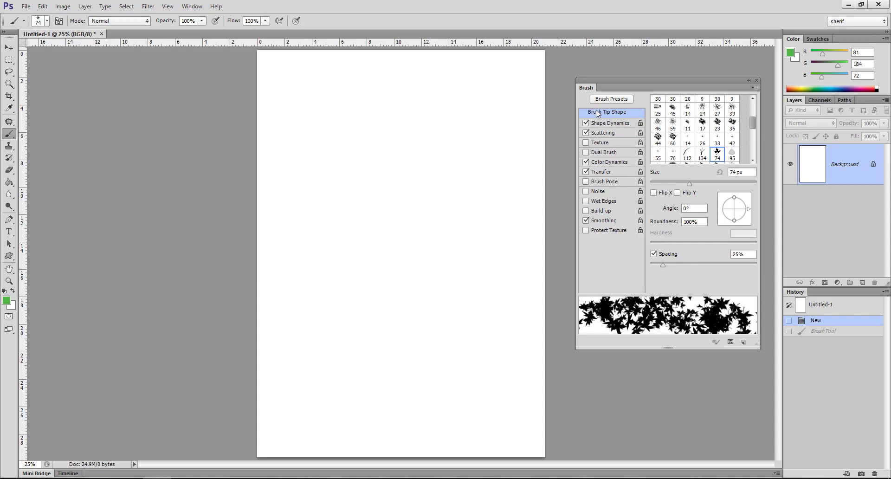
In Shape Dynamics, set Size Jitter 60%, Minimum Diameter 20%, Roundness Jitter 79%, Minimum Roundness 1%
click(616, 125)
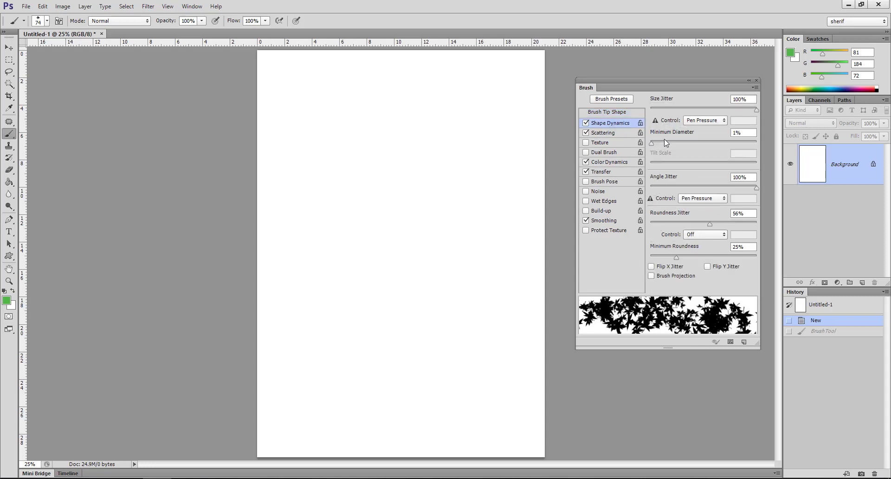
mouse_move(756, 110)
mouse_down()
mouse_move(638, 102)
mouse_move(715, 107)
mouse_up()
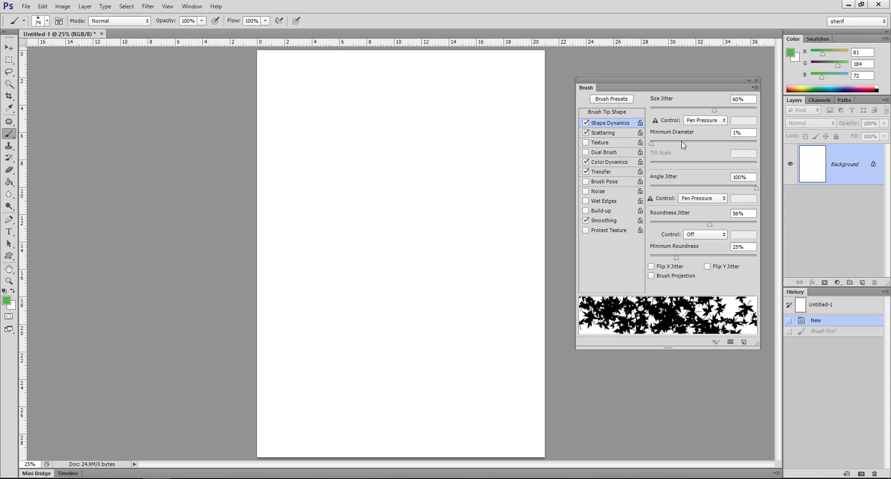
mouse_move(654, 143)
mouse_down()
mouse_move(746, 143)
mouse_move(650, 145)
mouse_move(672, 147)
mouse_up()
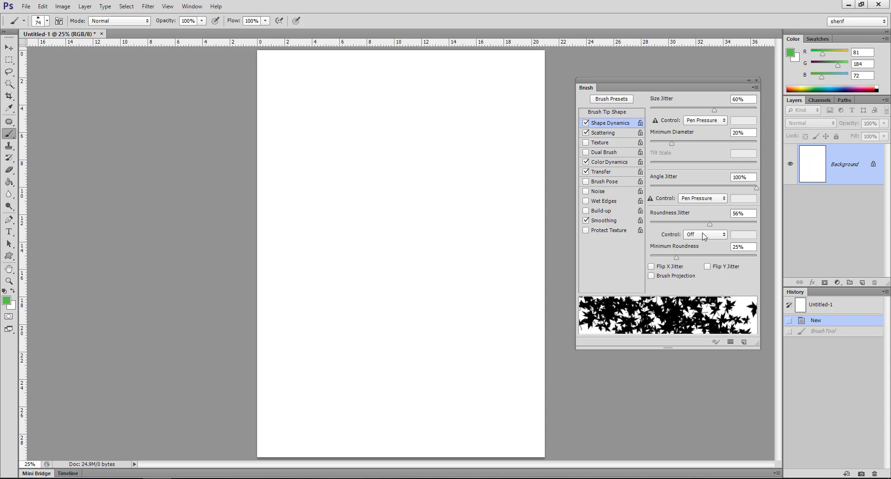
mouse_move(709, 223)
mouse_down()
mouse_move(676, 223)
mouse_move(773, 225)
mouse_move(735, 224)
mouse_up()
drag(676, 258, 634, 258)
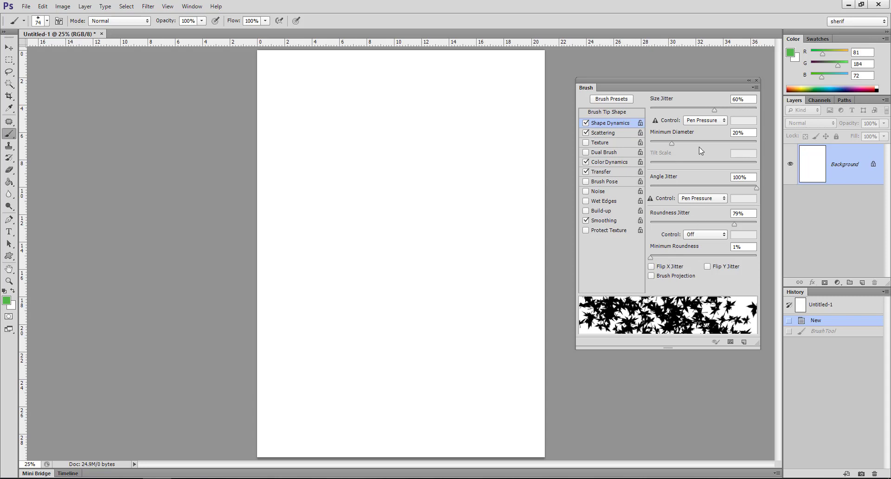
Lower the Scattering Count to 2, then open and dismiss the Window menu
click(612, 134)
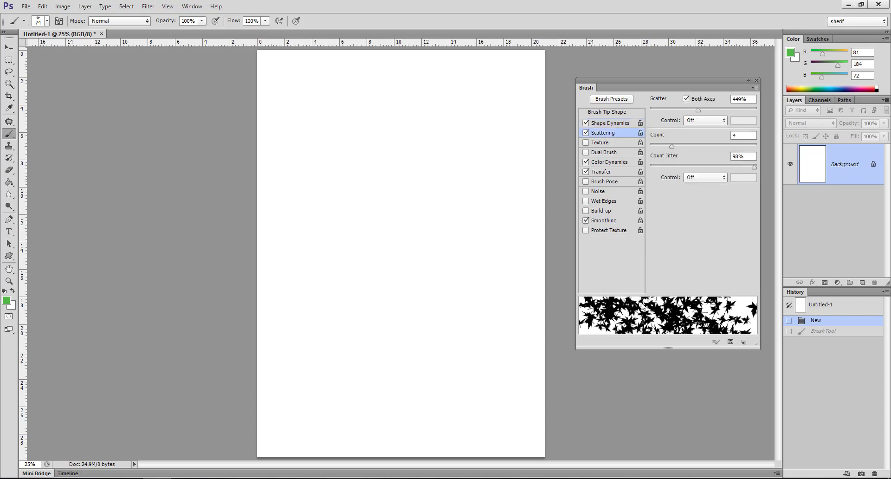
drag(669, 146, 658, 149)
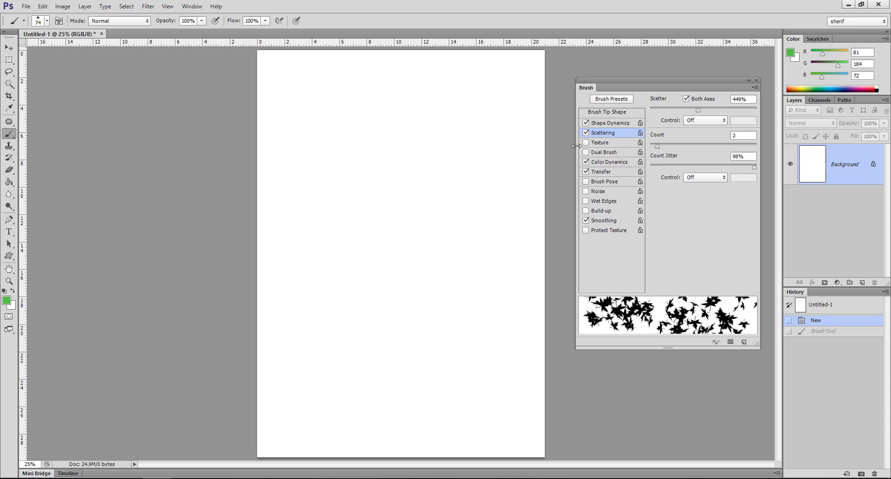
click(191, 6)
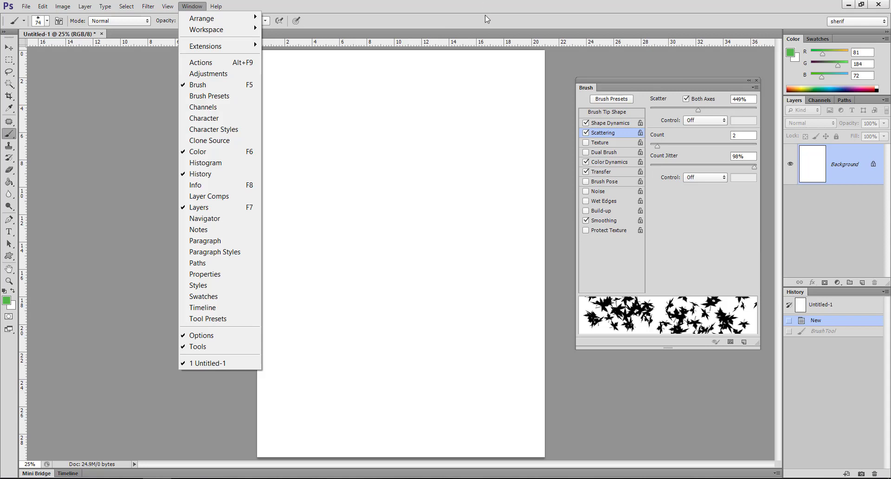
click(647, 124)
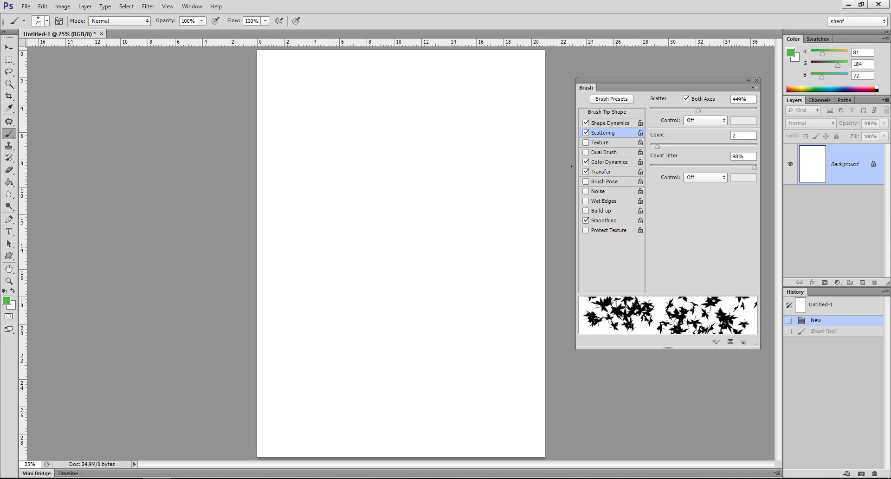
Select Color Dynamics and confirm the green foreground colour unchanged
click(603, 165)
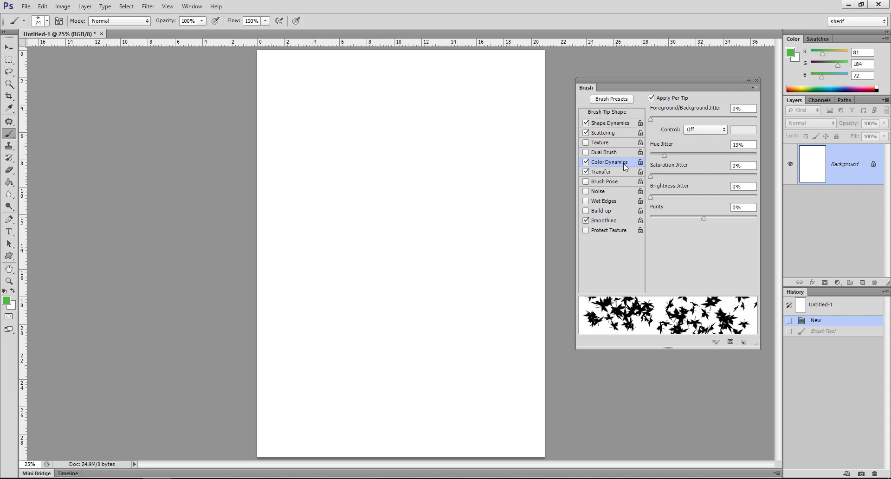
click(7, 299)
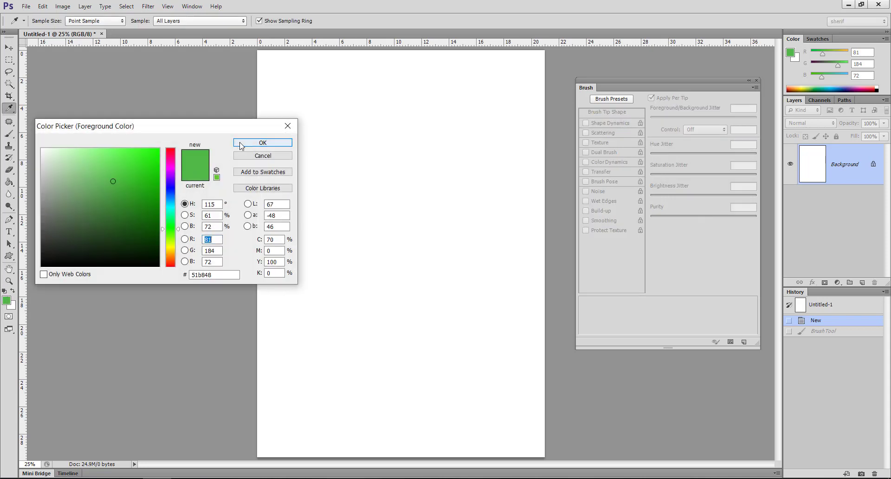
click(239, 143)
Pick a blue background colour in the colour picker
click(13, 307)
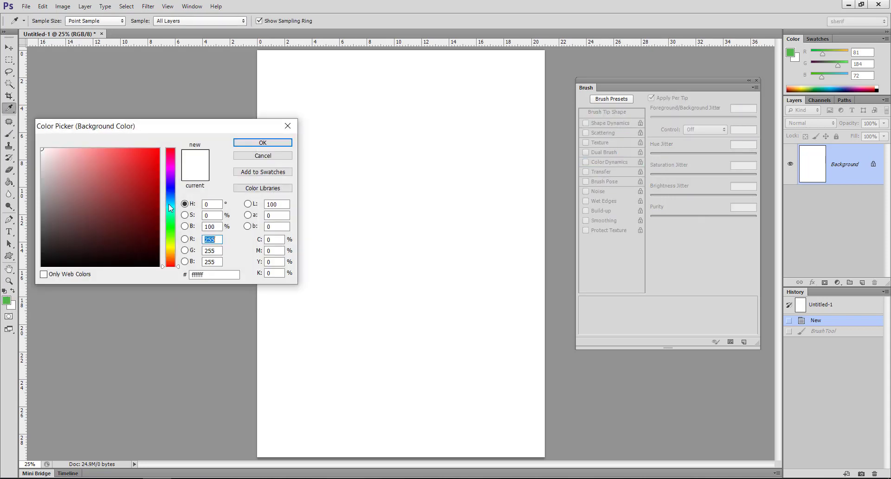
drag(171, 207, 170, 189)
click(130, 170)
click(252, 142)
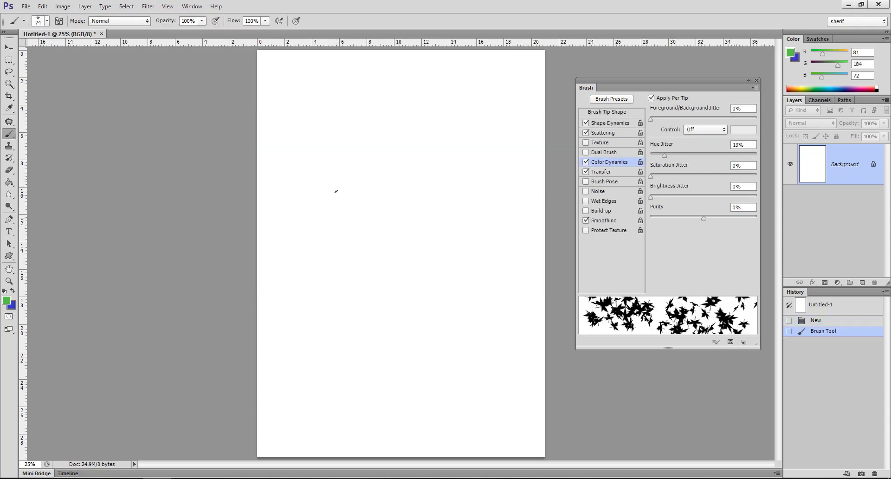
Resize the brush to 258, paint green test leaves across the upper page, and raise Foreground/Background Jitter
alt+right_click(336, 191)
drag(295, 217, 348, 114)
drag(325, 218, 344, 143)
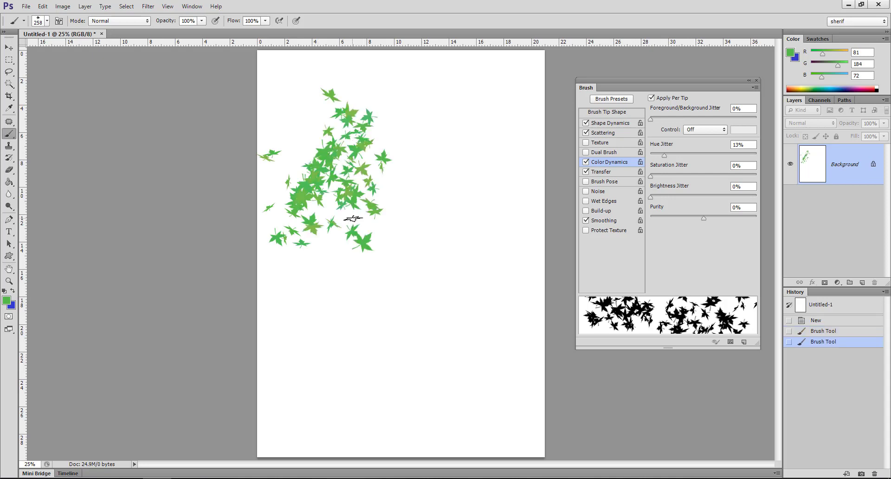
mouse_move(405, 133)
mouse_down()
mouse_move(431, 197)
mouse_move(433, 105)
mouse_move(485, 156)
mouse_up()
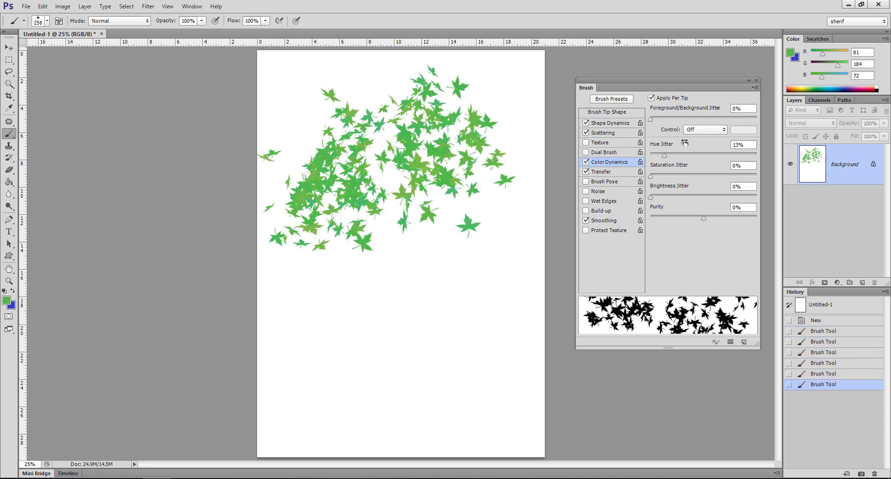
drag(675, 120, 683, 120)
Undo the green test leaves and paint a pale leaf stroke across the upper-left page
key(alt+shift+z)
key(ctrl+alt+z)
key(ctrl+alt+z)
key(ctrl+alt+z)
key(ctrl+alt+z)
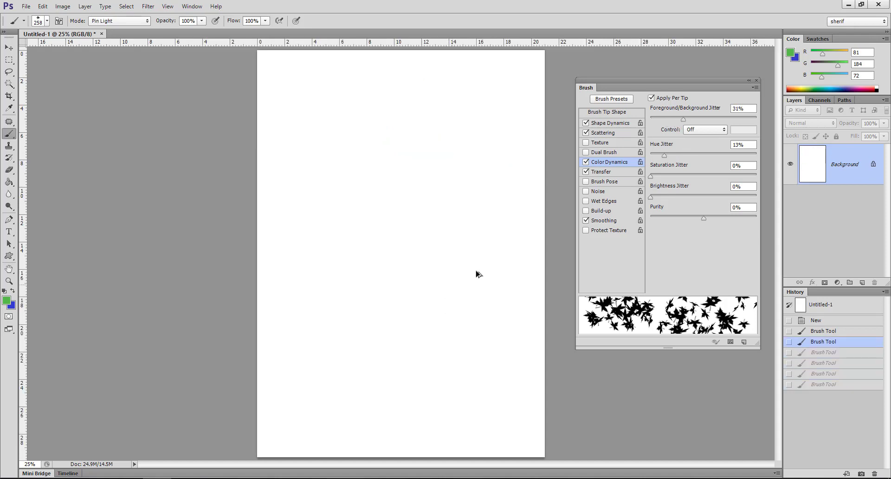
key(ctrl+alt+z)
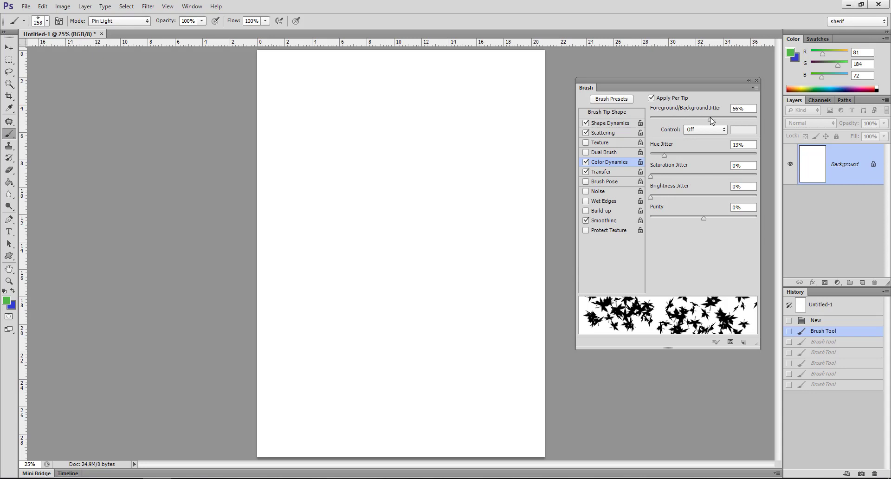
drag(318, 213, 439, 134)
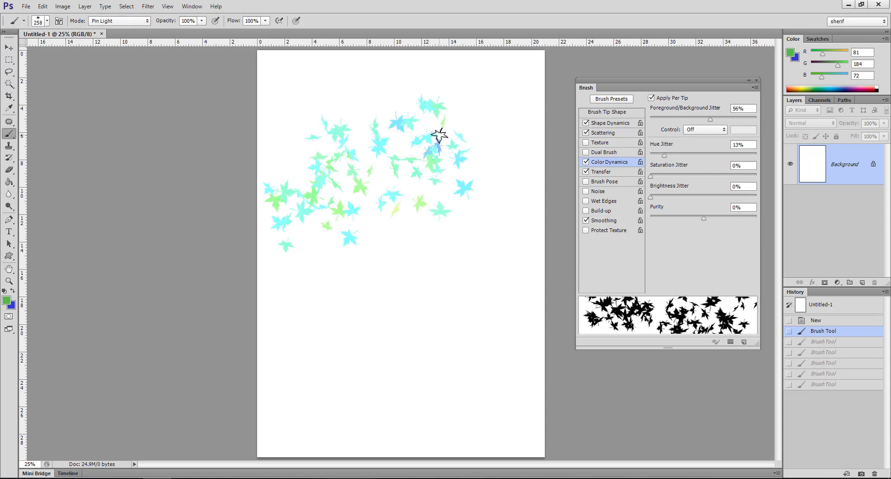
Paint more leaves while stepping Foreground/Background Jitter down through 43% and 14% to 0%
drag(701, 119, 681, 119)
drag(404, 258, 356, 328)
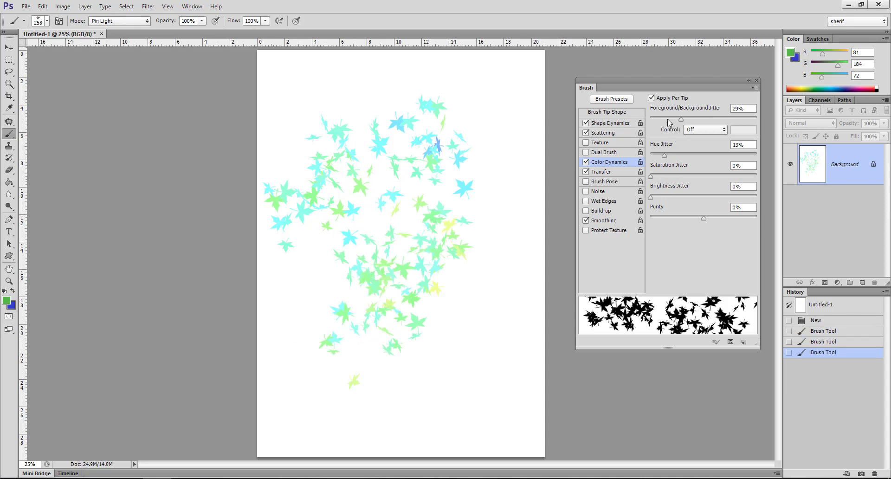
drag(668, 120, 665, 120)
mouse_move(345, 302)
mouse_down()
mouse_move(417, 148)
mouse_move(478, 222)
mouse_move(491, 404)
mouse_move(404, 302)
mouse_up()
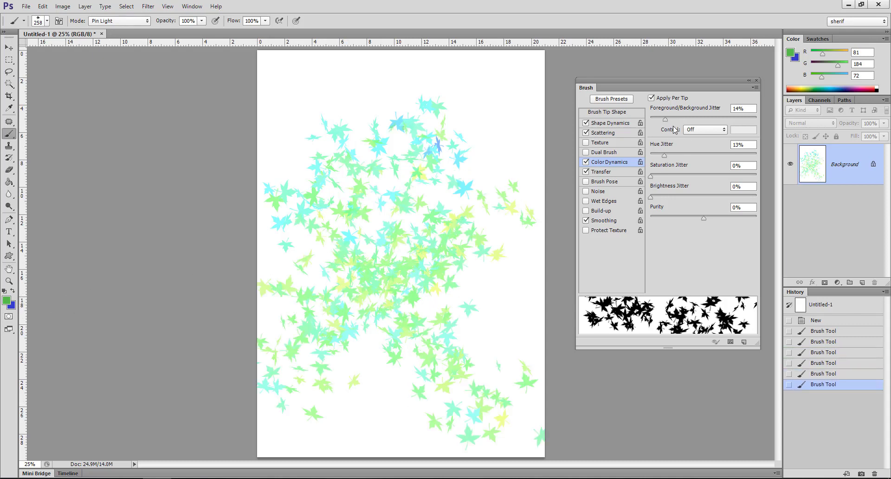
drag(661, 119, 650, 119)
mouse_move(319, 144)
mouse_down()
mouse_move(400, 199)
mouse_move(455, 127)
mouse_up()
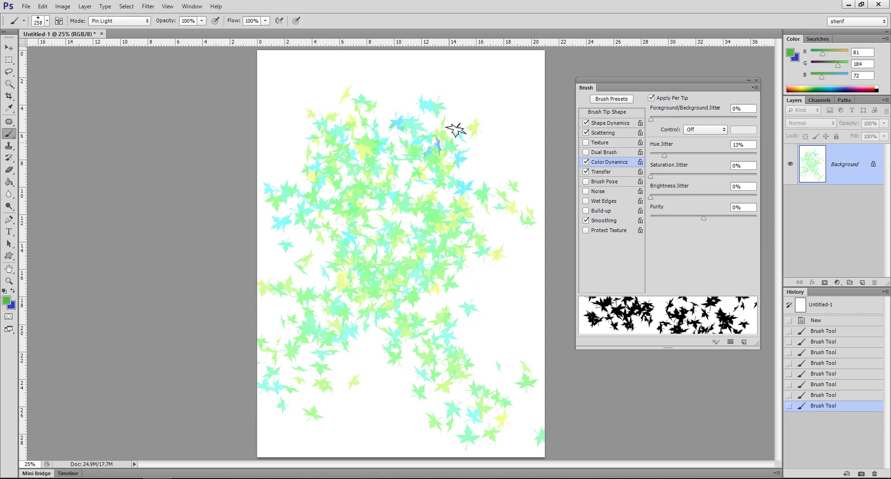
Paint top-right leaves, raise Foreground/Background and Hue Jitter, then paint a diagonal leaf stroke
drag(522, 125, 427, 83)
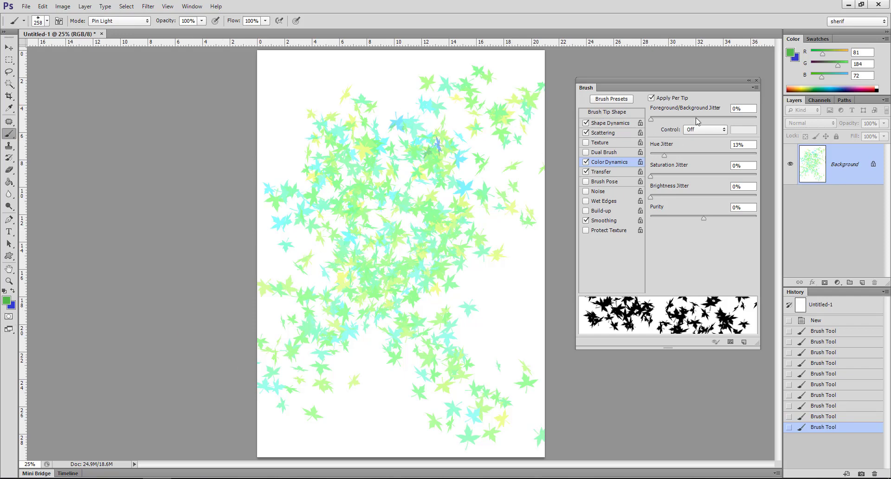
drag(661, 118, 671, 119)
drag(664, 155, 693, 155)
mouse_move(481, 135)
mouse_down()
mouse_move(398, 253)
mouse_move(331, 286)
mouse_up()
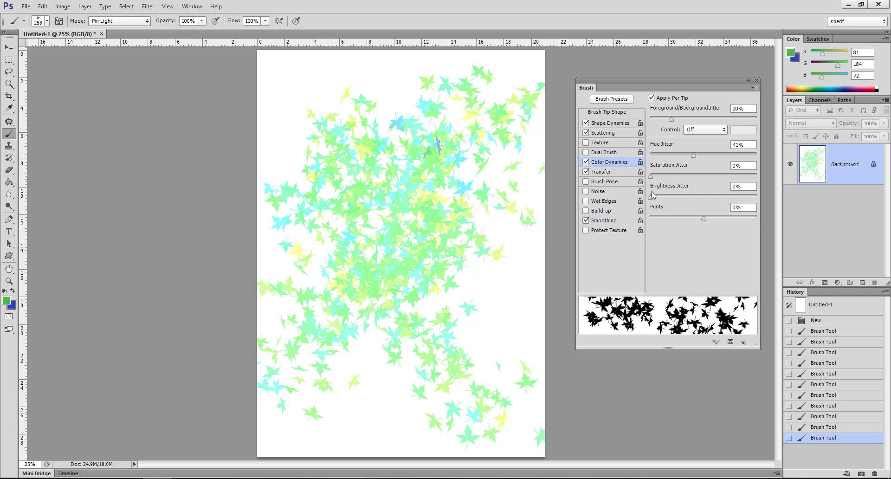
Paint two darker test leaf strokes with 29% Brightness Jitter, then undo them
drag(531, 128, 469, 218)
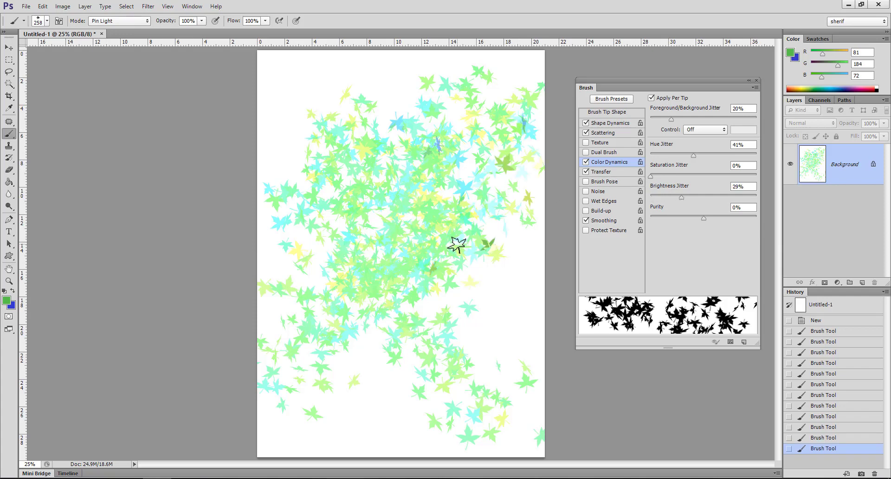
drag(287, 301, 376, 246)
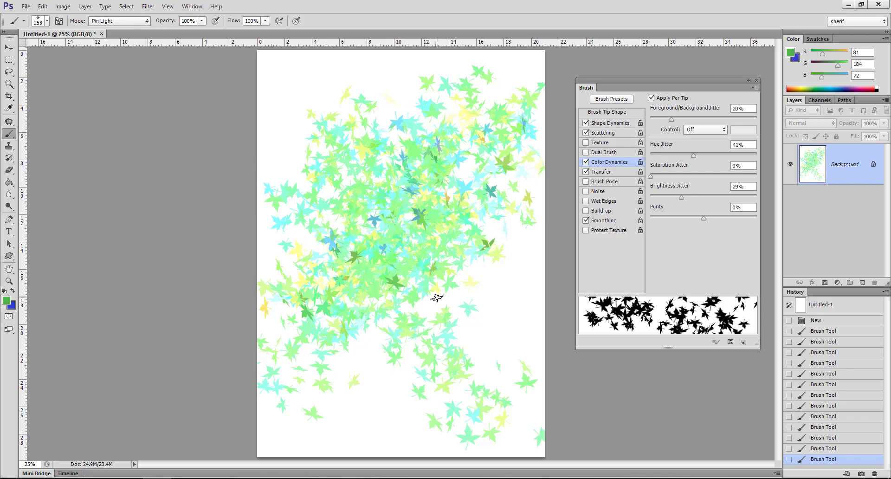
key(ctrl+alt+z)
key(ctrl+alt+z)
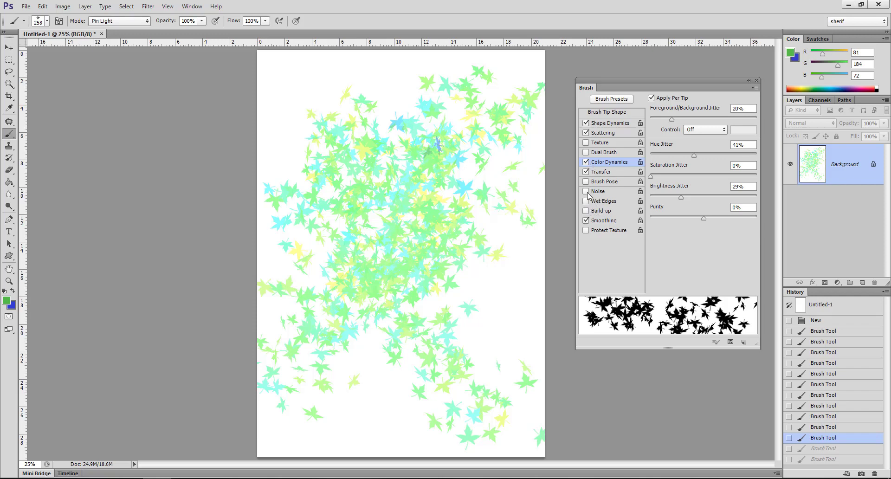
Set Brush Pose to Tilt X 5%, Tilt Y -60% and Rotation 163°
click(600, 181)
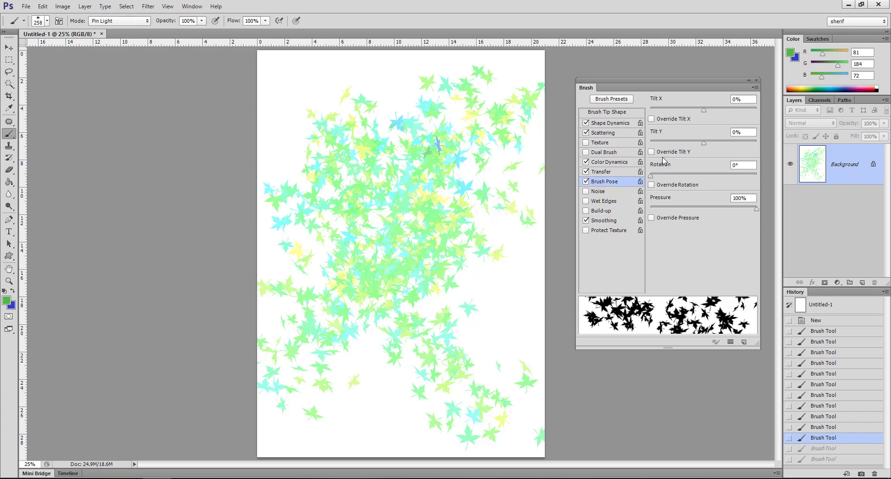
click(708, 109)
click(656, 175)
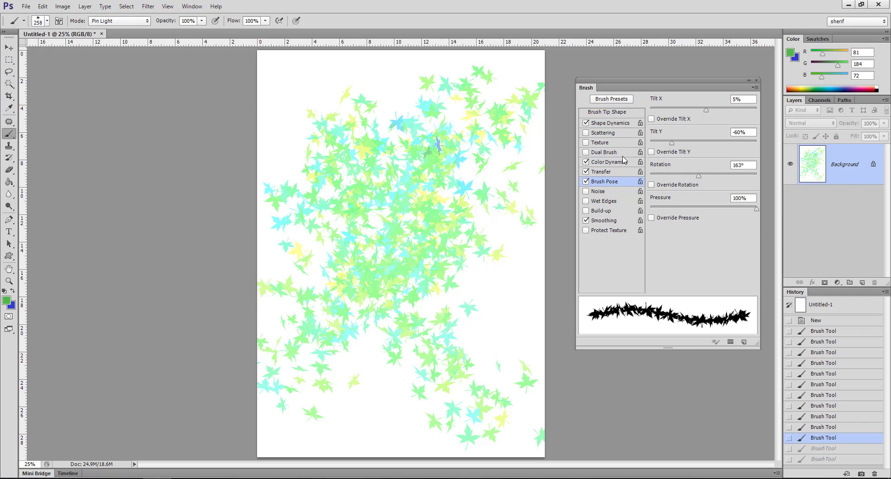
click(608, 112)
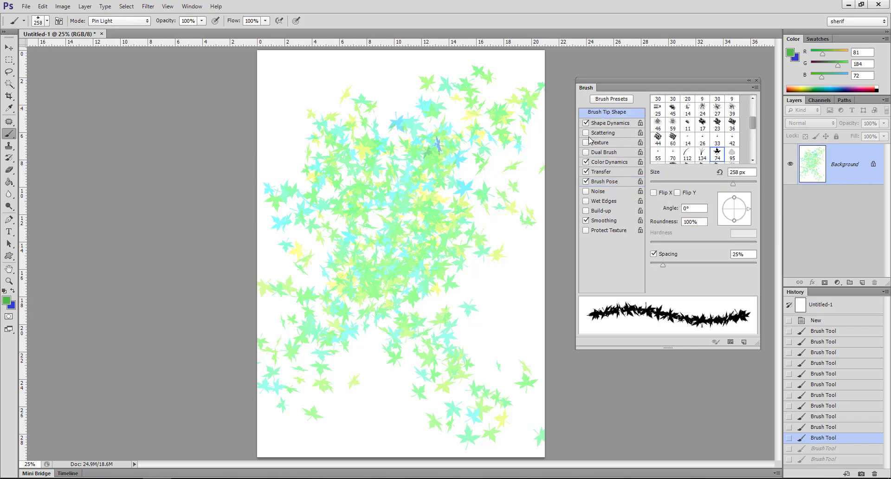
Set the brush tip to 131 px, 7° angle and 88% spacing, and turn Scattering on
mouse_move(665, 268)
mouse_down()
mouse_move(734, 264)
mouse_move(652, 264)
mouse_move(700, 263)
mouse_up()
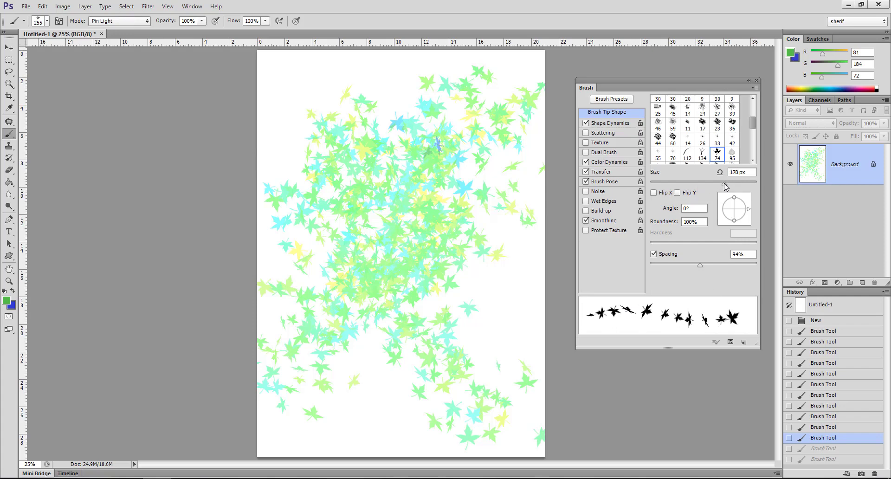
drag(733, 183, 711, 183)
click(678, 193)
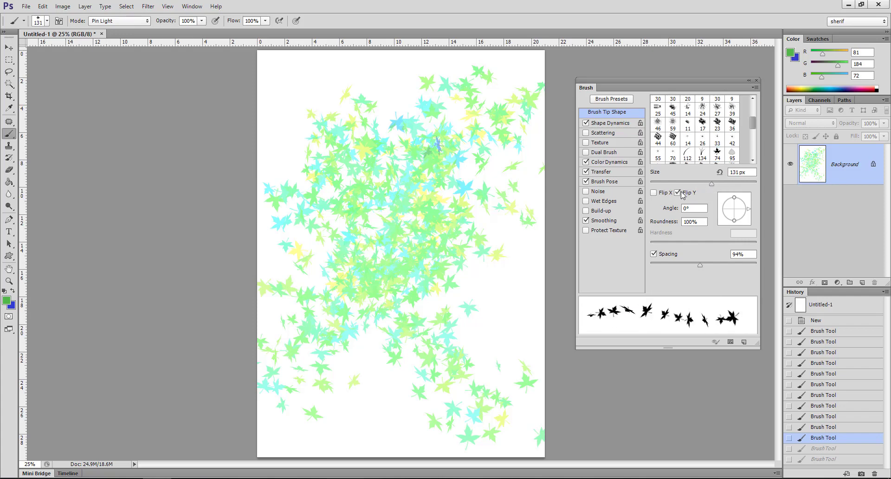
click(678, 192)
click(663, 194)
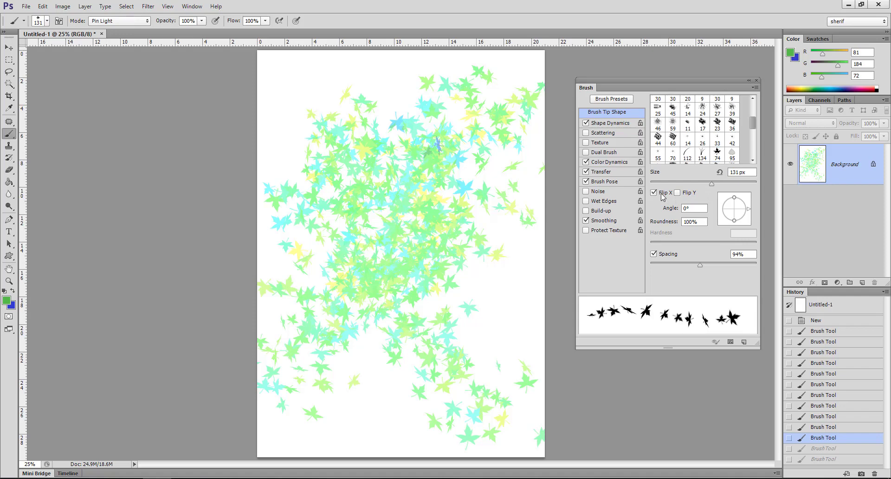
mouse_move(747, 214)
mouse_down()
mouse_move(730, 214)
mouse_move(747, 209)
mouse_move(739, 225)
mouse_up()
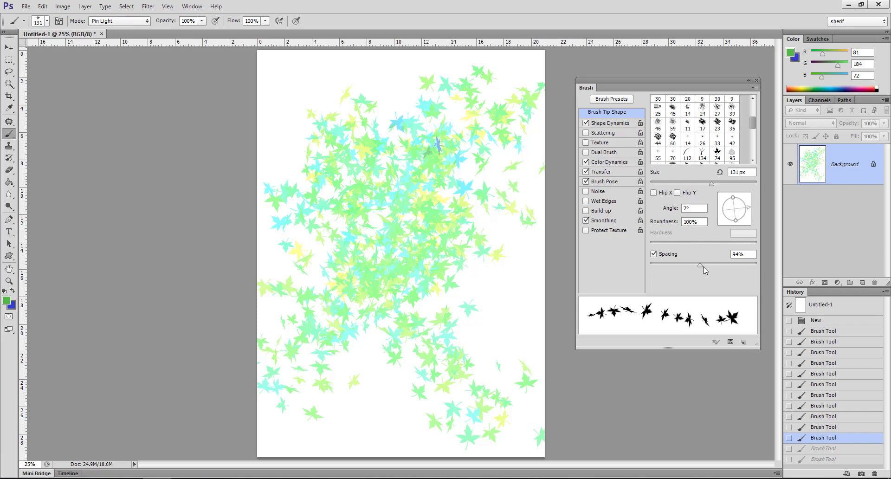
drag(701, 265, 697, 266)
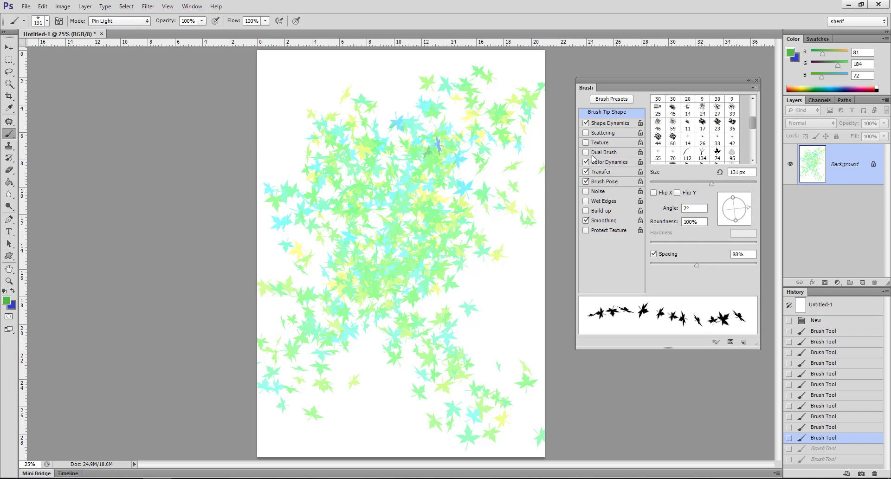
click(587, 133)
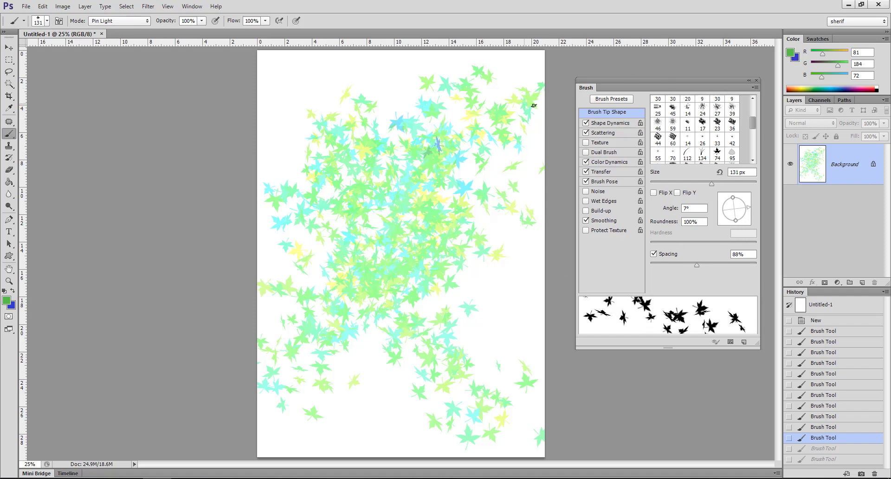
Save the current brush from the panel menu as preset 'Scattered Maple Leaves 1'
click(757, 90)
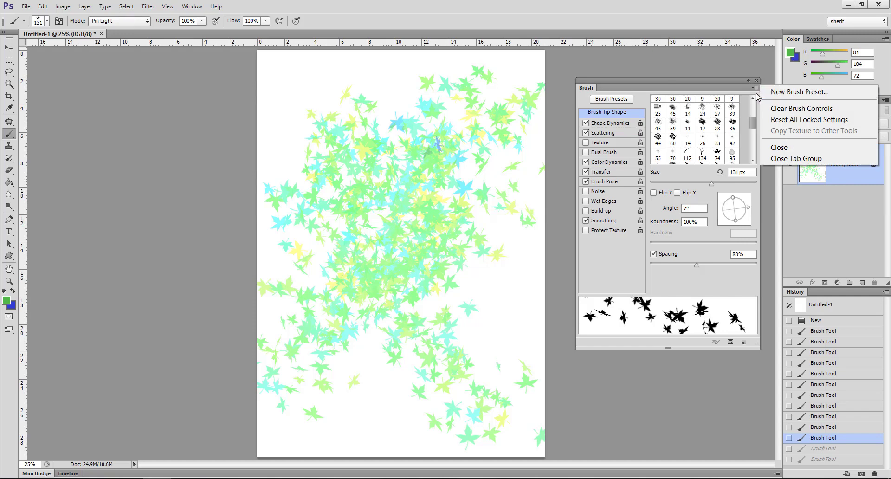
click(777, 93)
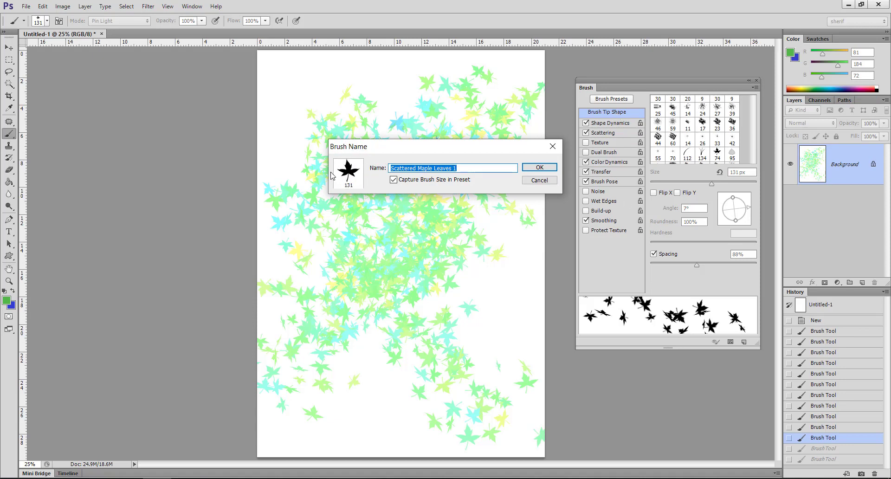
click(552, 146)
click(755, 88)
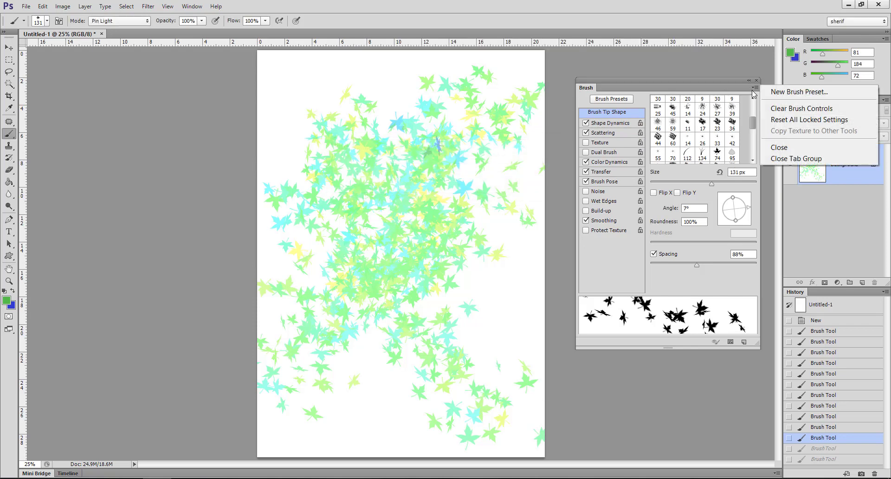
click(778, 95)
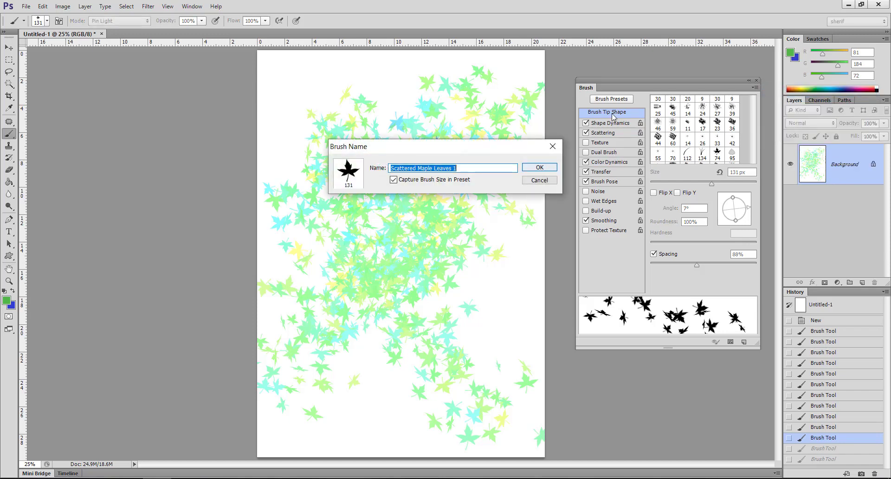
click(547, 171)
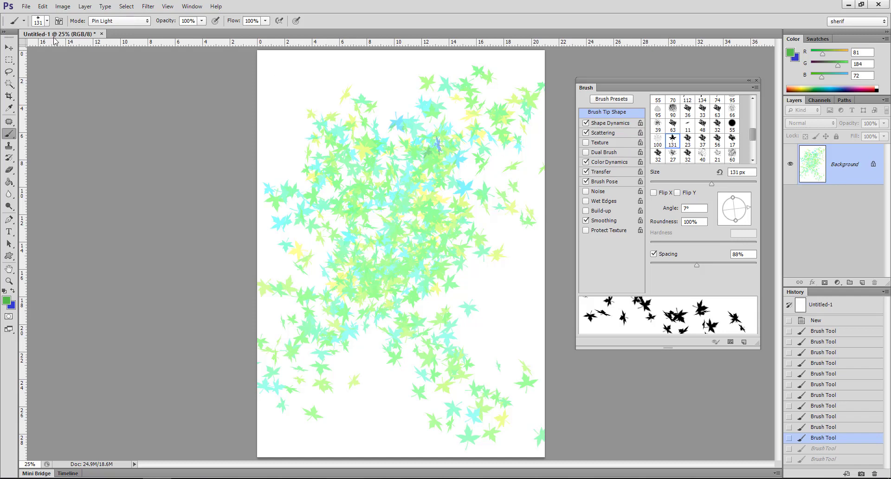
Open Load Brushes from the Brush Preset picker menu, then cancel without loading any file
click(46, 21)
click(120, 38)
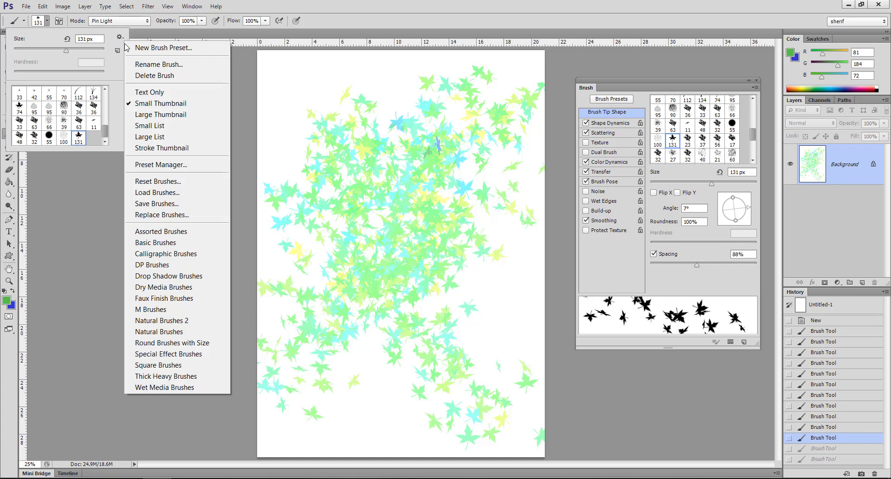
click(119, 37)
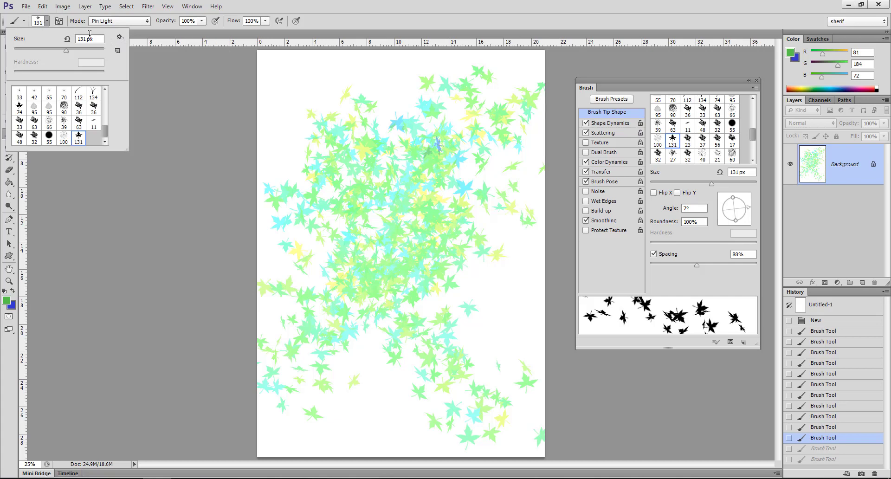
click(119, 37)
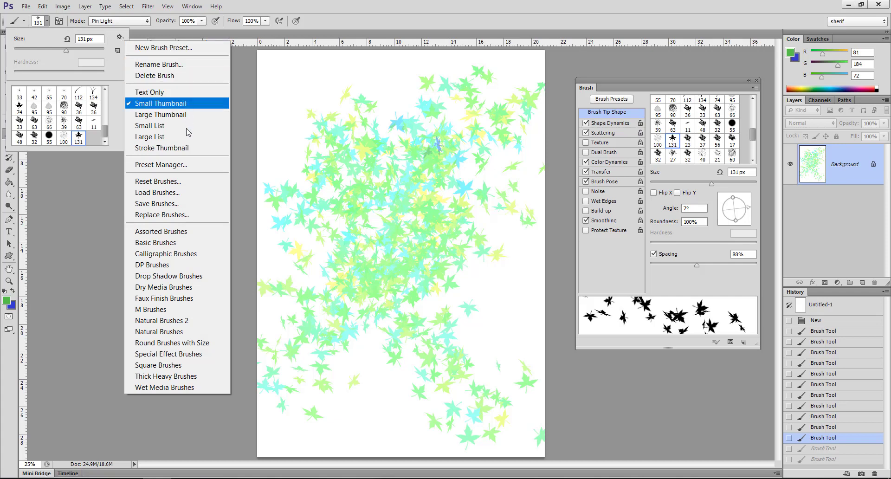
click(181, 193)
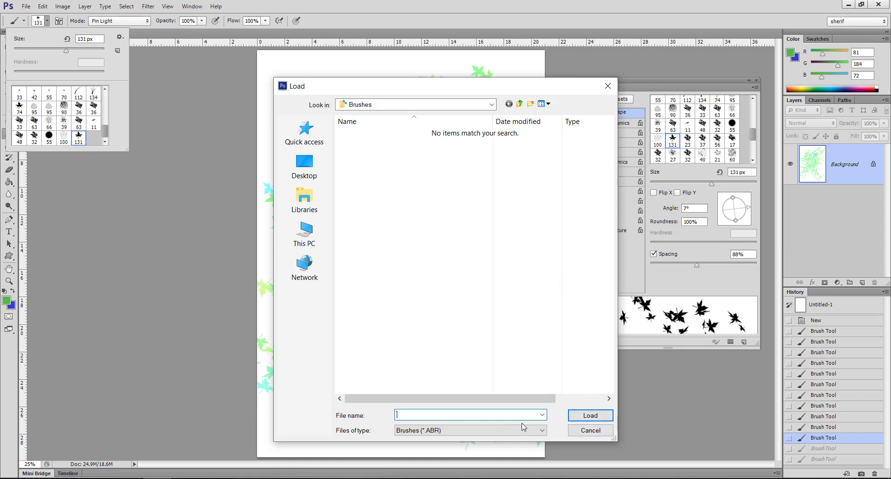
click(590, 430)
Close the Brush Preset picker and show the Tool Preset picker list
click(41, 23)
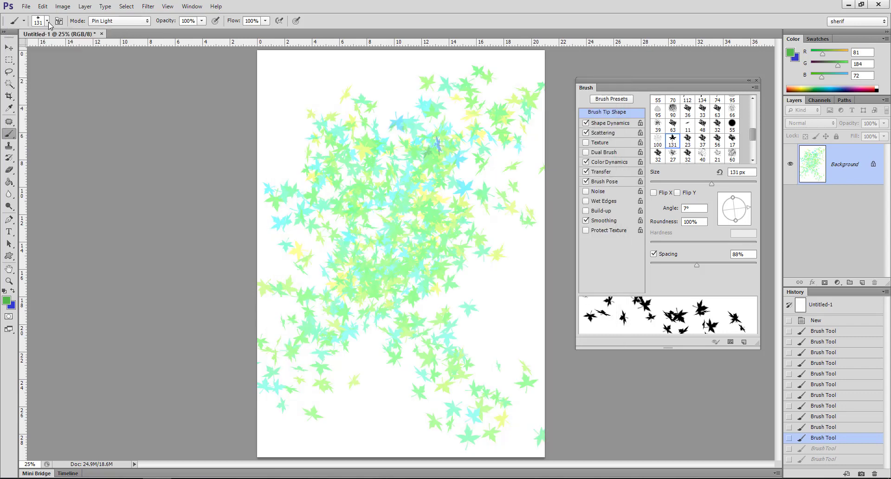
click(41, 23)
click(25, 21)
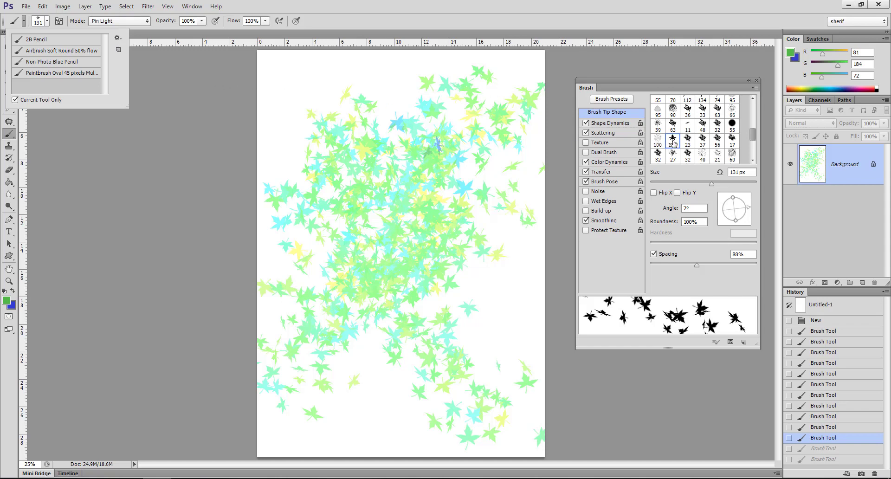
Open the Save Tool Presets dialog from the tool presets list and cancel it without saving
click(46, 21)
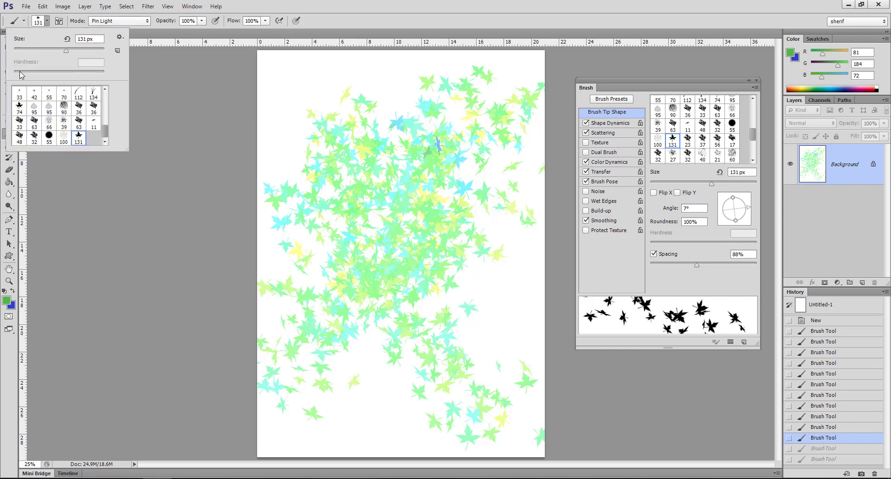
click(24, 21)
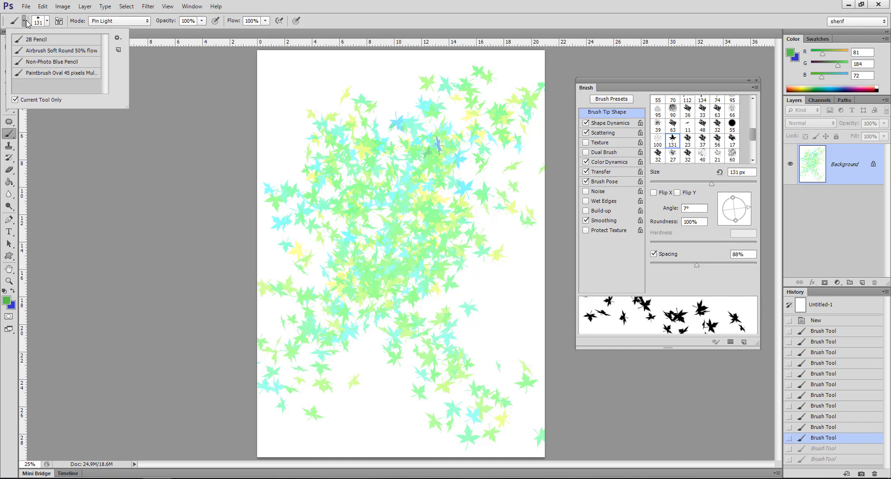
click(118, 39)
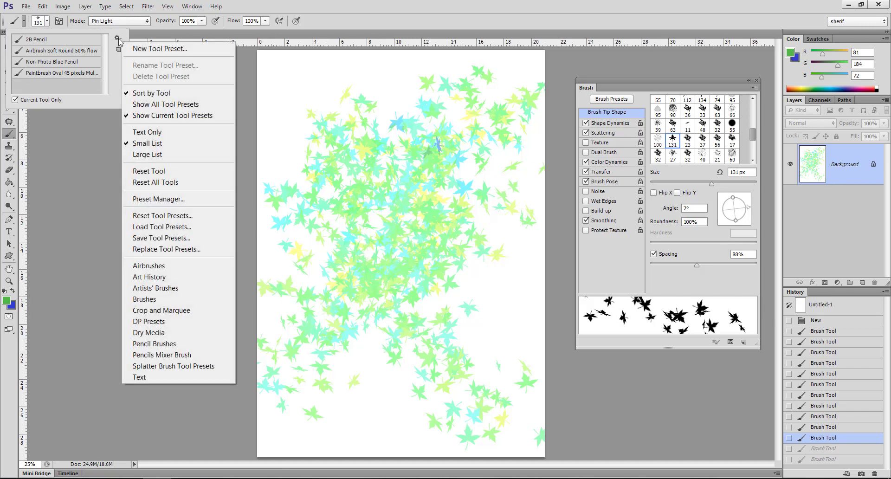
click(193, 237)
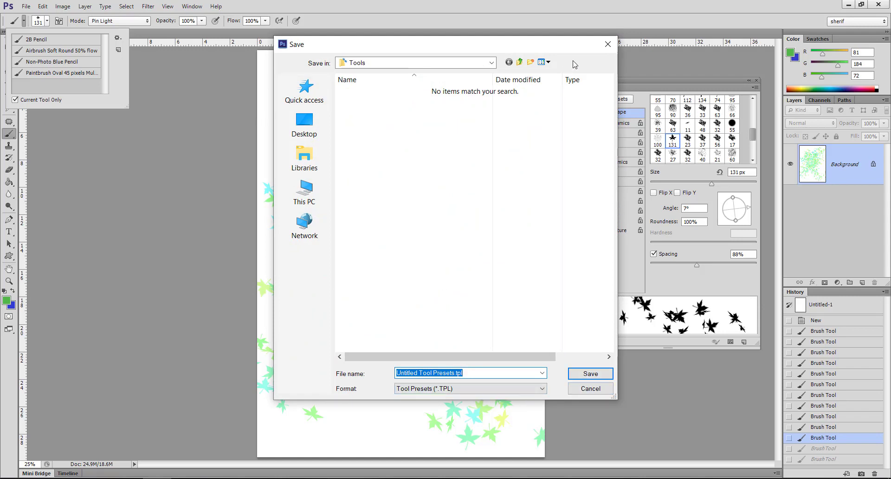
click(607, 44)
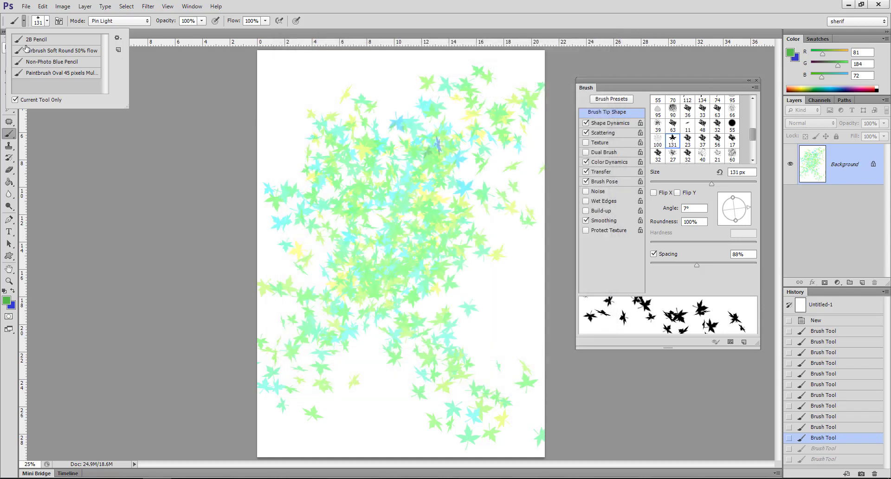
Close the tool presets options and return to the brush preset picker at 131 px
click(118, 37)
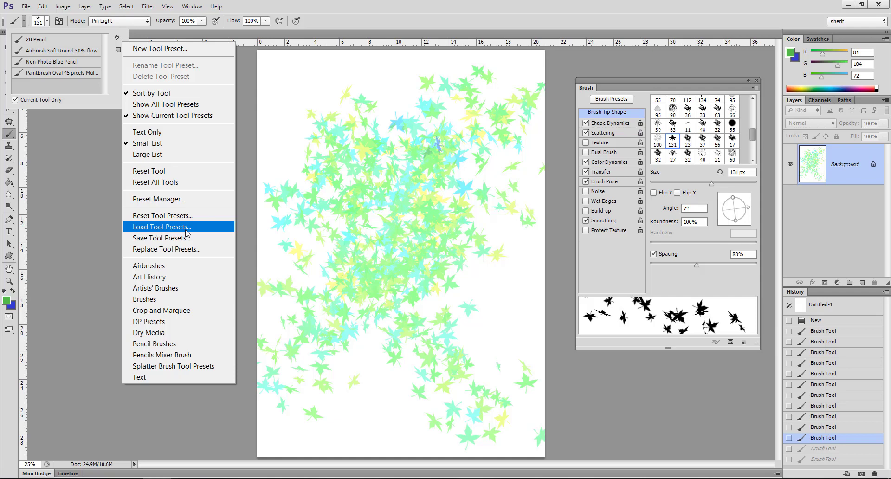
click(117, 38)
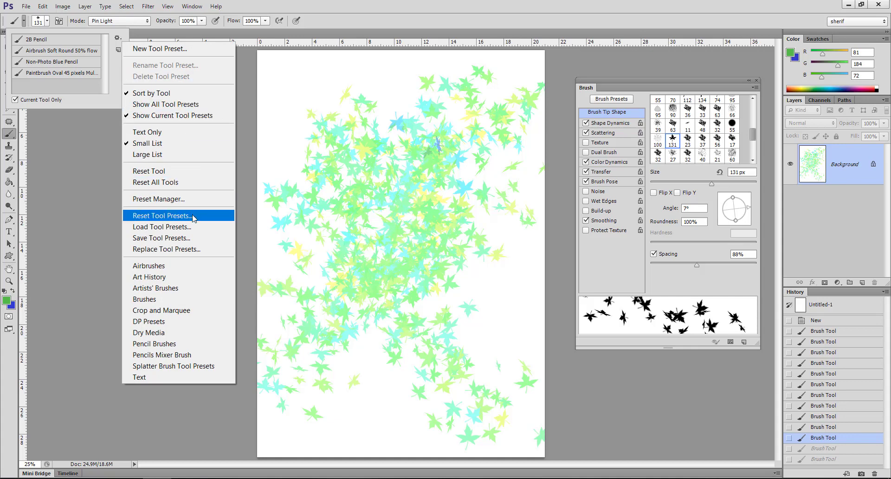
click(48, 21)
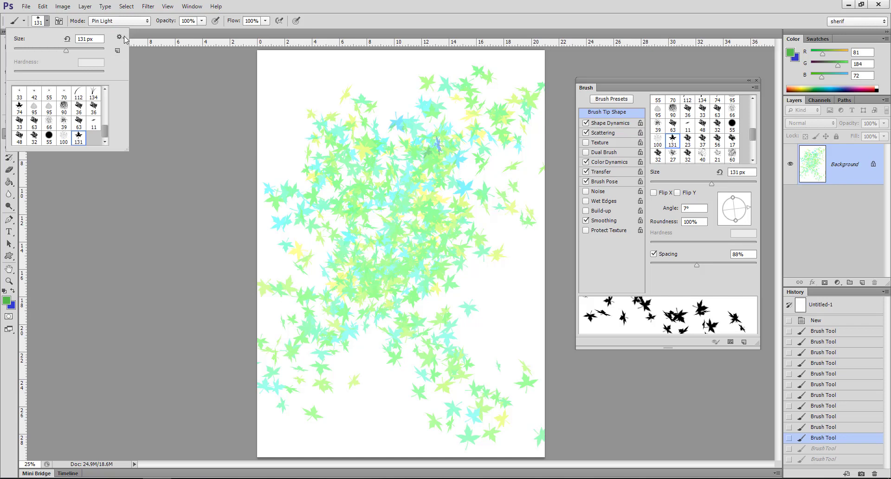
Open the brush preset options menu, then dismiss it and the picker to reveal the leaf page
click(119, 38)
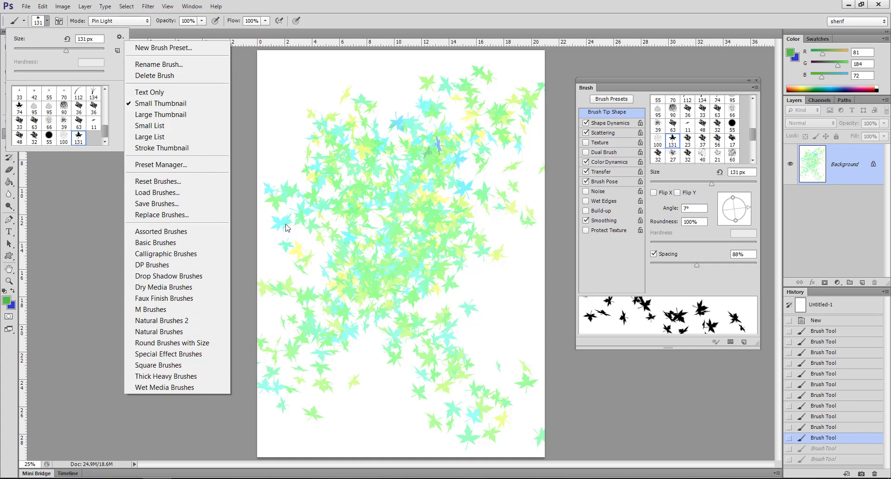
click(321, 36)
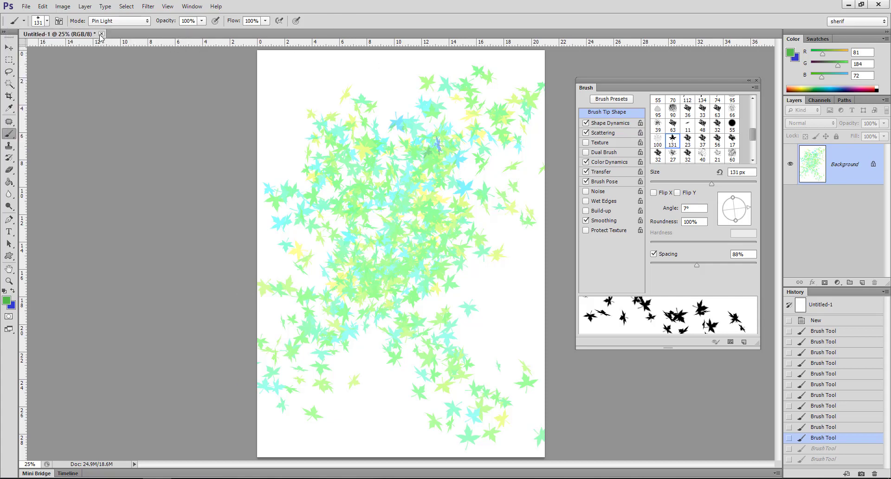
Dismiss the file menu and go back up to the Photoshop course Materials folder
click(26, 6)
key(Escape)
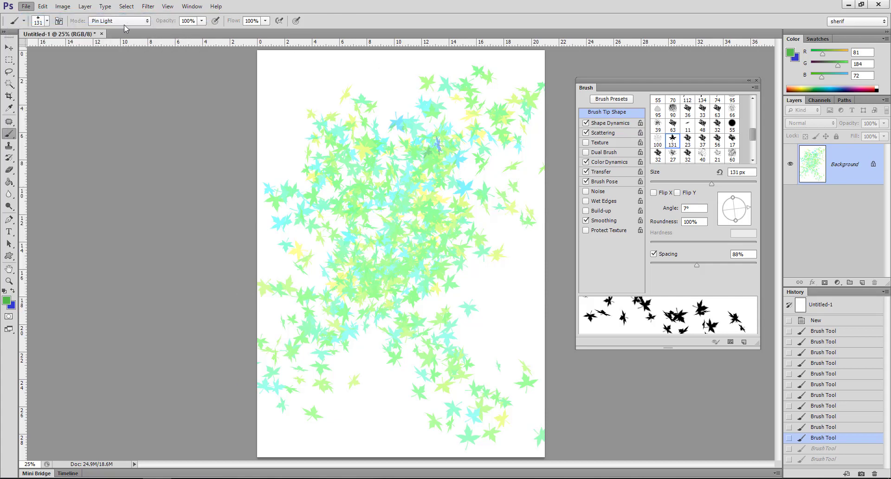
click(418, 158)
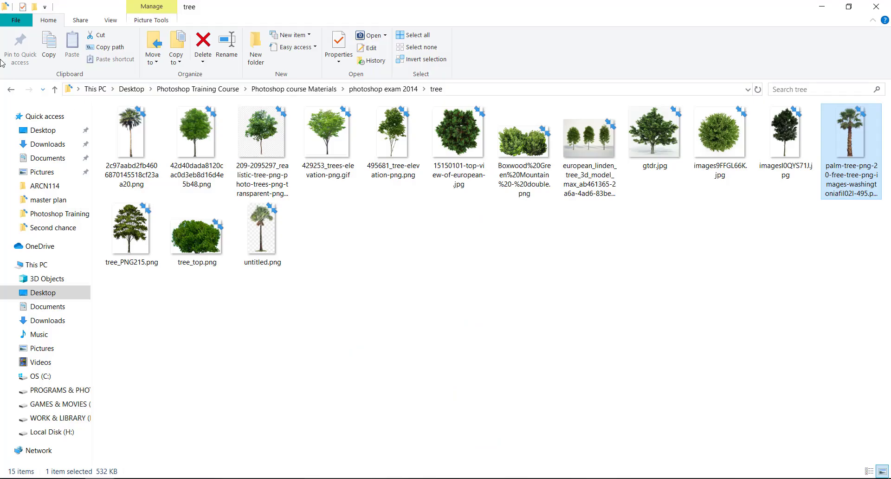
click(10, 92)
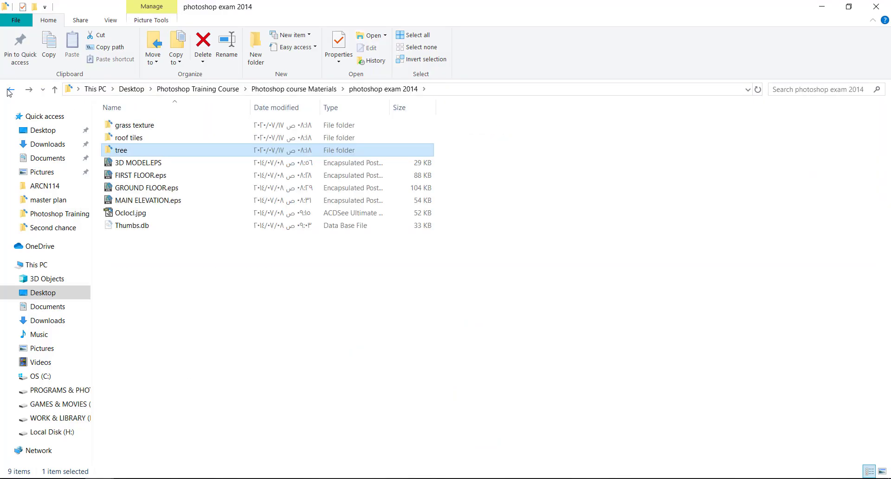
click(10, 91)
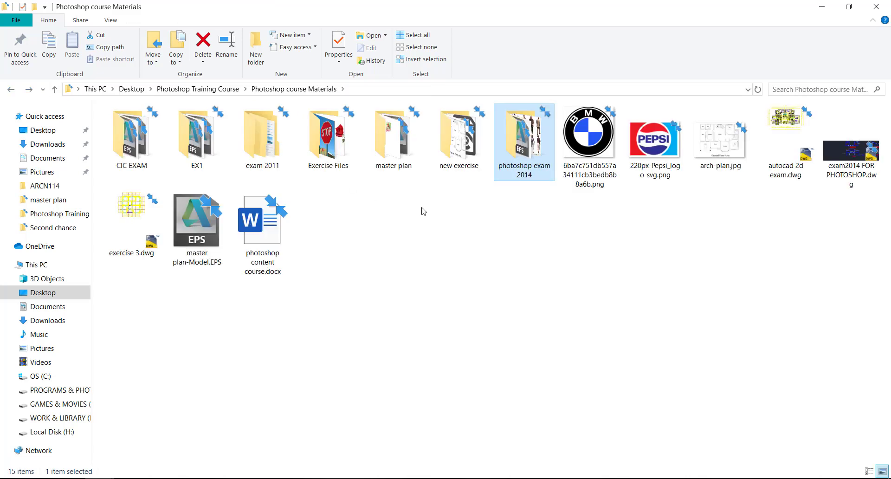
mouse_move(391, 139)
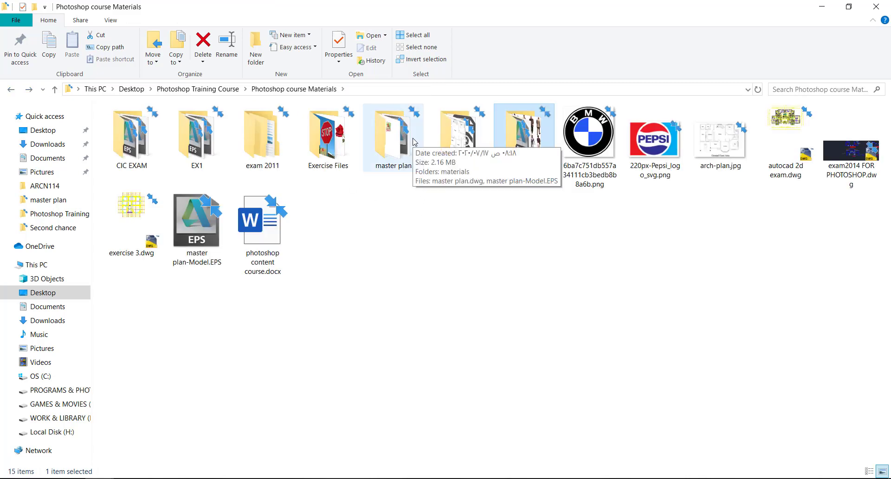
Open the master plan folder, then the Exercise Files folder
click(414, 140)
double_click(415, 140)
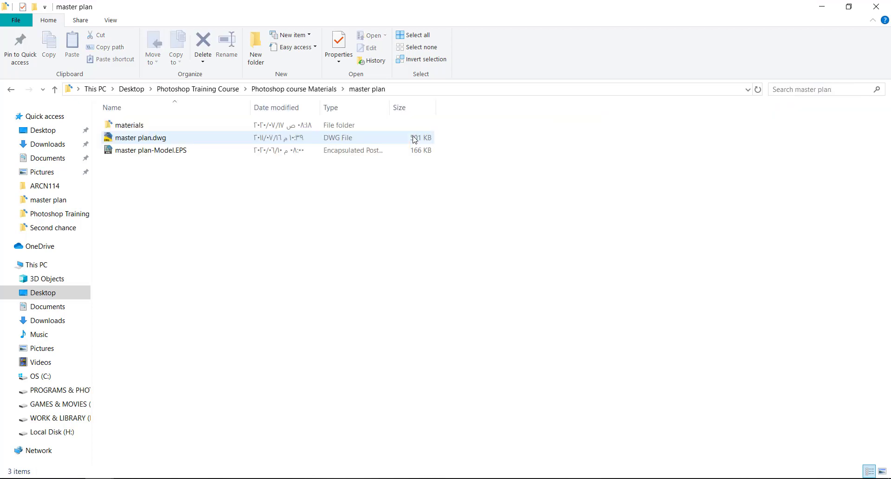
click(12, 89)
double_click(315, 158)
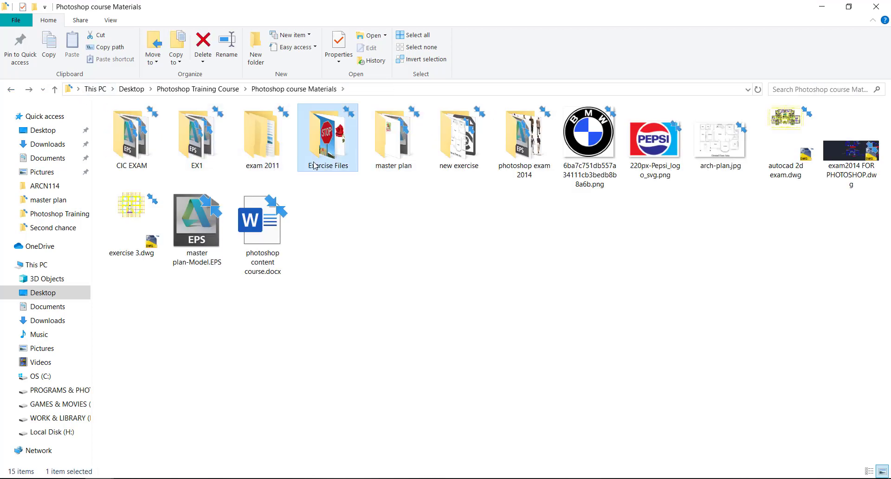
Open the autumn leaf photo in Photoshop and lasso the central yellow-red leaf
drag(461, 135, 162, 473)
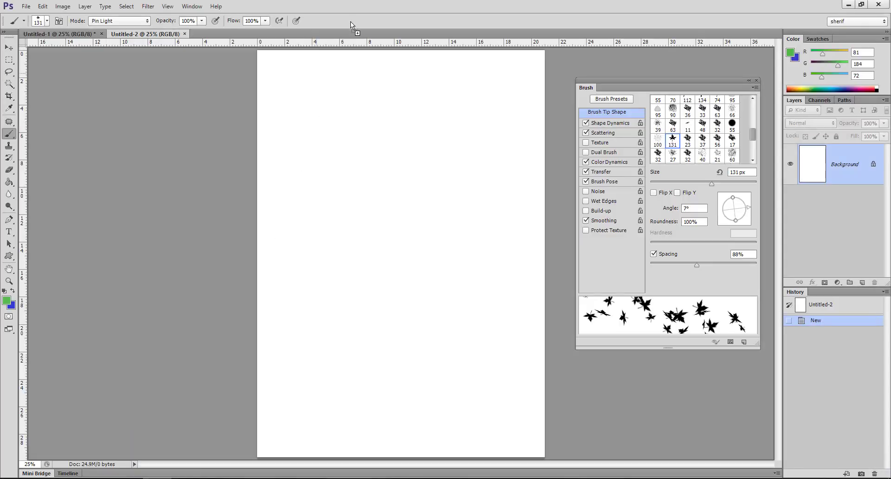
drag(163, 473, 348, 37)
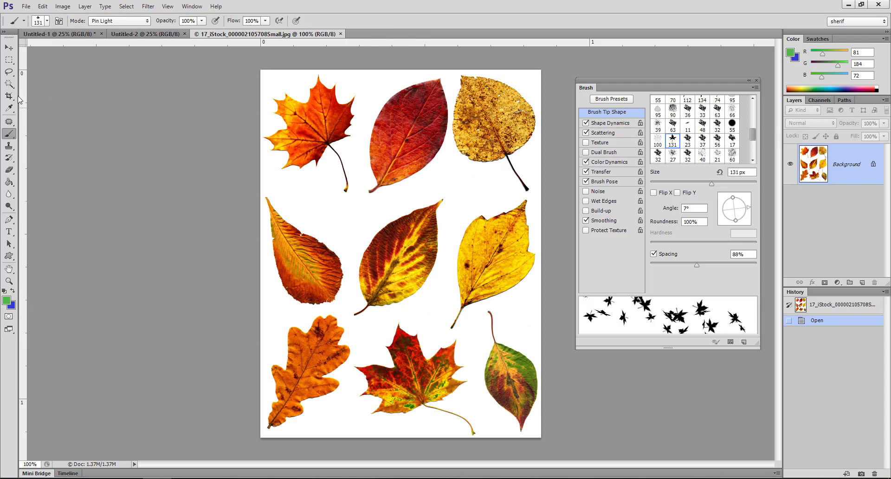
click(10, 73)
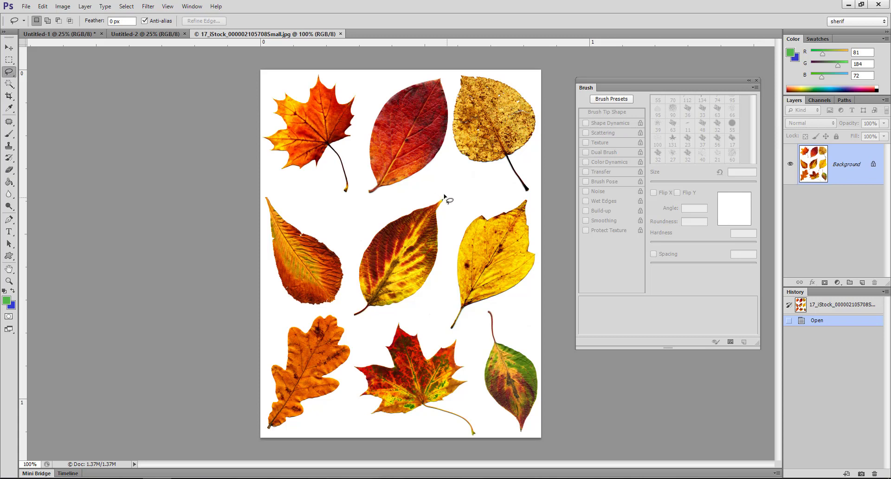
mouse_move(443, 191)
mouse_down()
mouse_move(390, 207)
mouse_move(353, 260)
mouse_move(351, 325)
mouse_move(399, 316)
mouse_move(425, 298)
mouse_move(442, 258)
mouse_move(446, 196)
mouse_up()
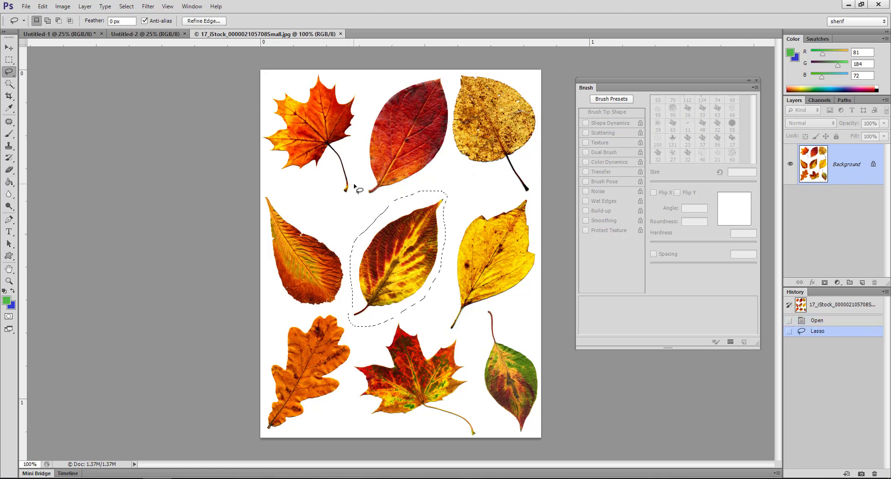
Define the lassoed leaf as the 271 px brush preset 'Sampled Brush 1'
click(43, 7)
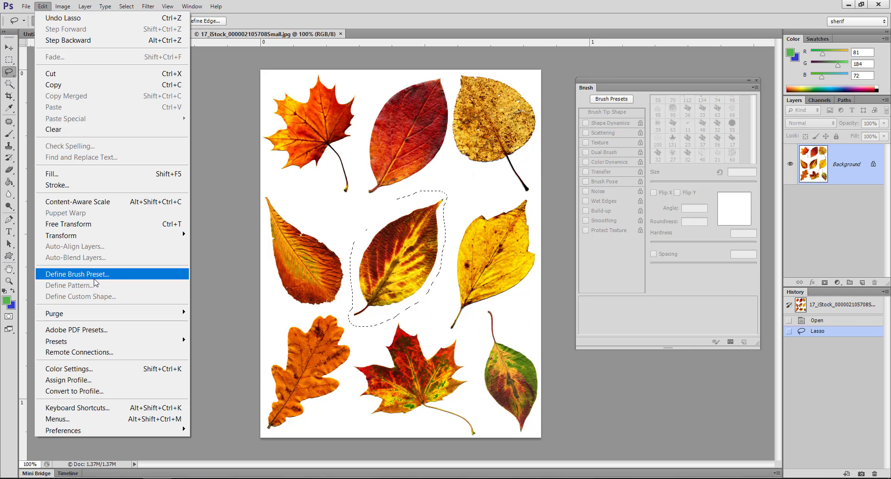
click(94, 278)
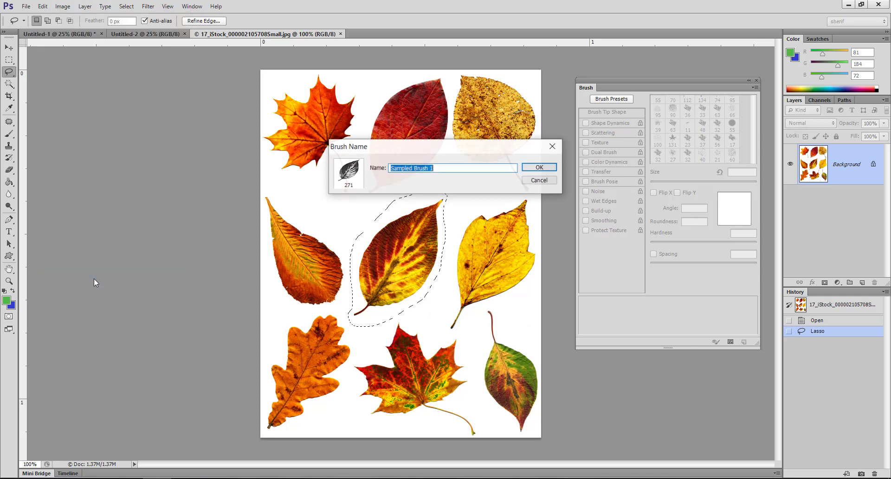
click(533, 169)
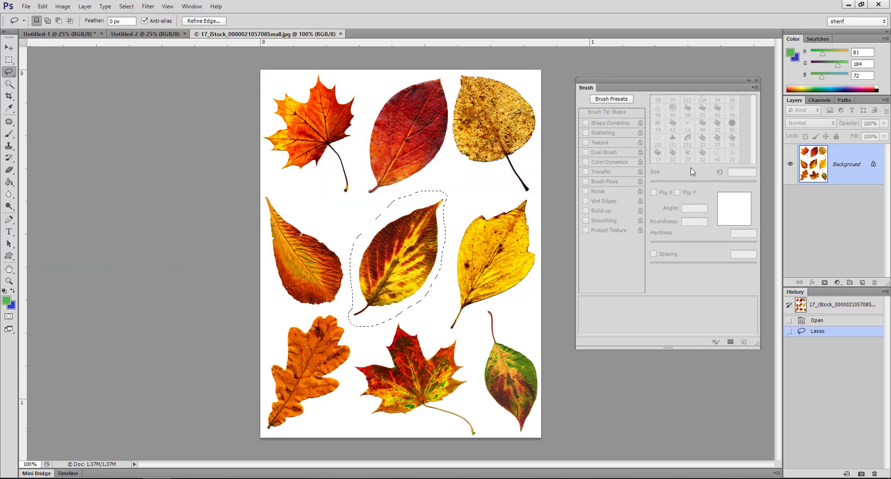
click(156, 35)
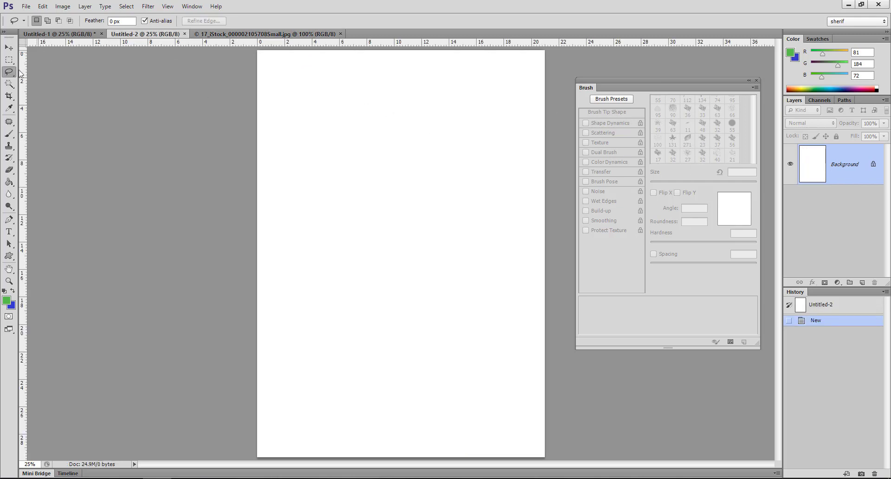
With the Brush tool and 271 px leaf tip, paint leaf strokes across the top and right of Untitled-2
click(9, 134)
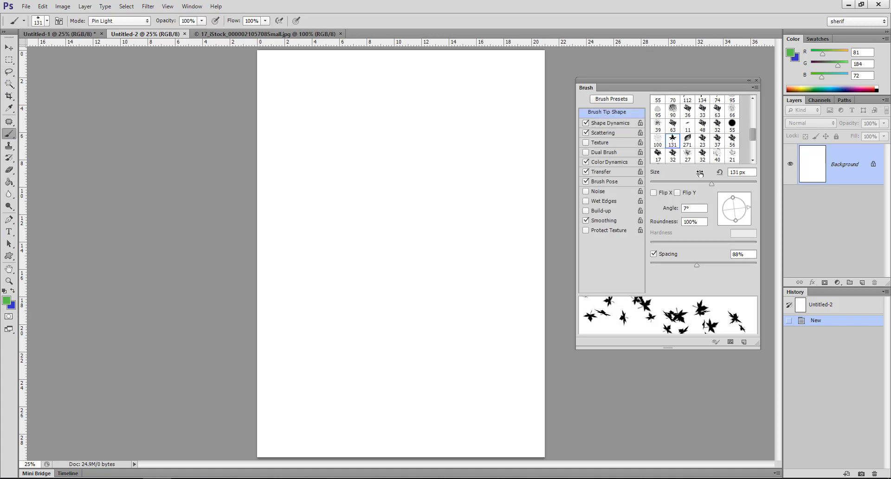
click(687, 139)
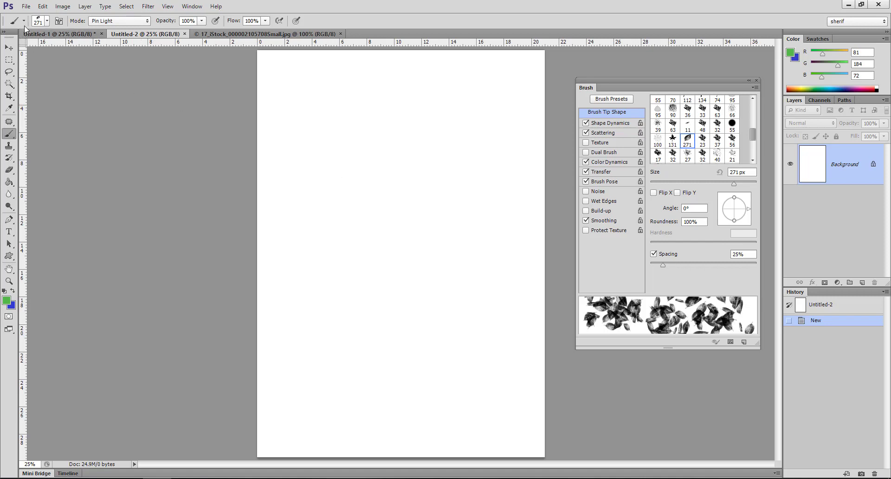
drag(320, 181, 453, 130)
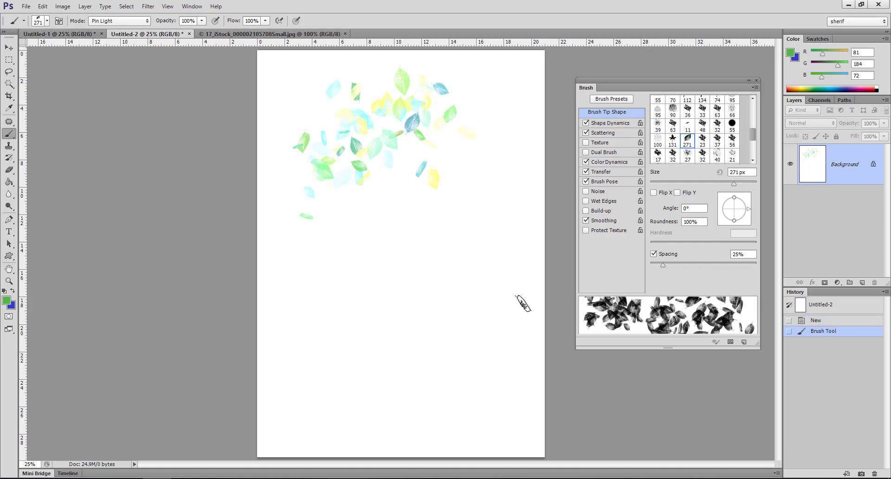
drag(505, 256, 355, 144)
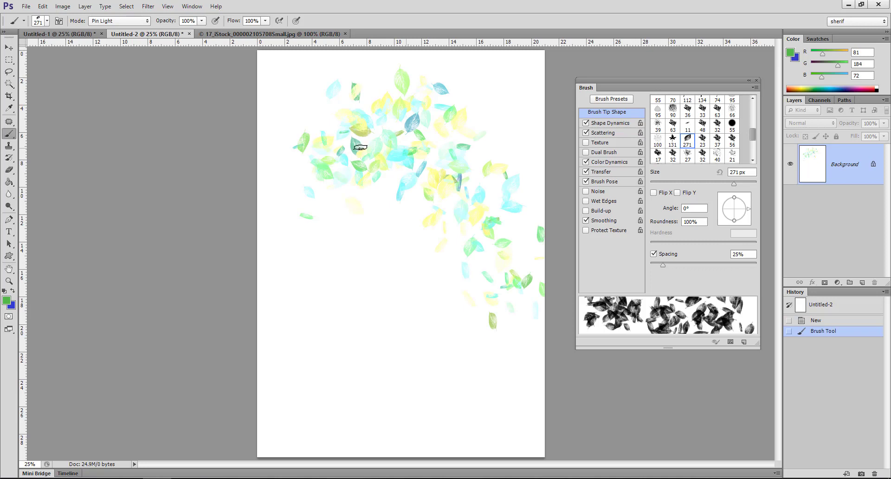
click(234, 36)
click(146, 34)
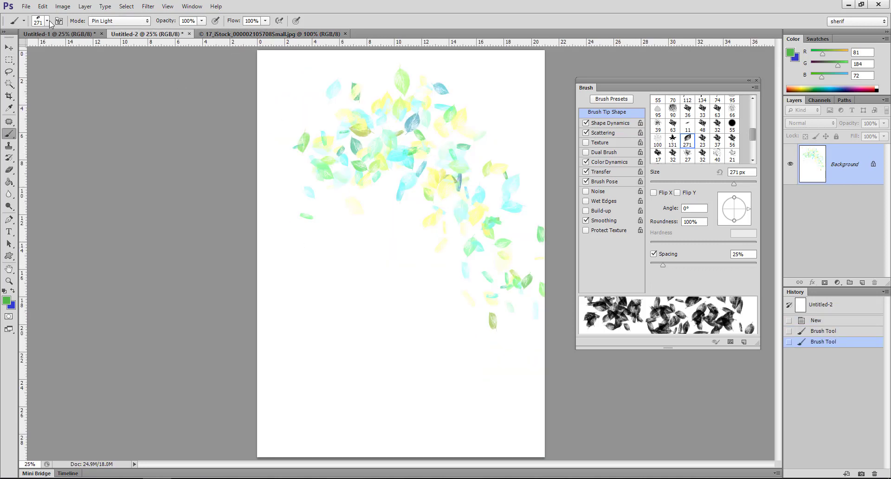
click(24, 21)
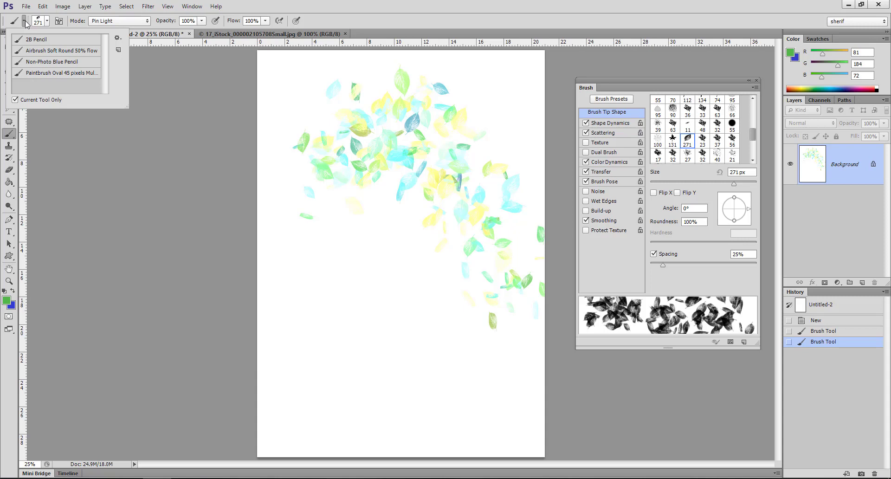
Save tool preset 'Brush Tool Sampled Brush 1 1' with Include Color, reselecting it after briefly trying Airbrush
click(118, 50)
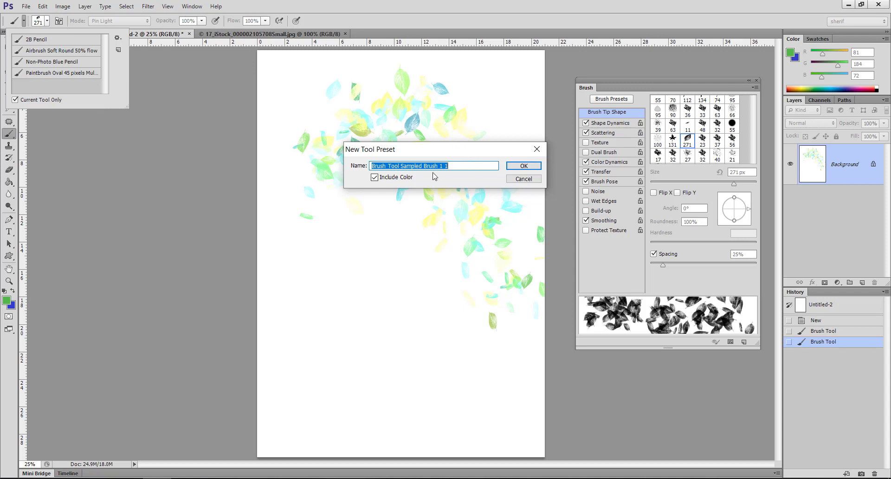
click(517, 169)
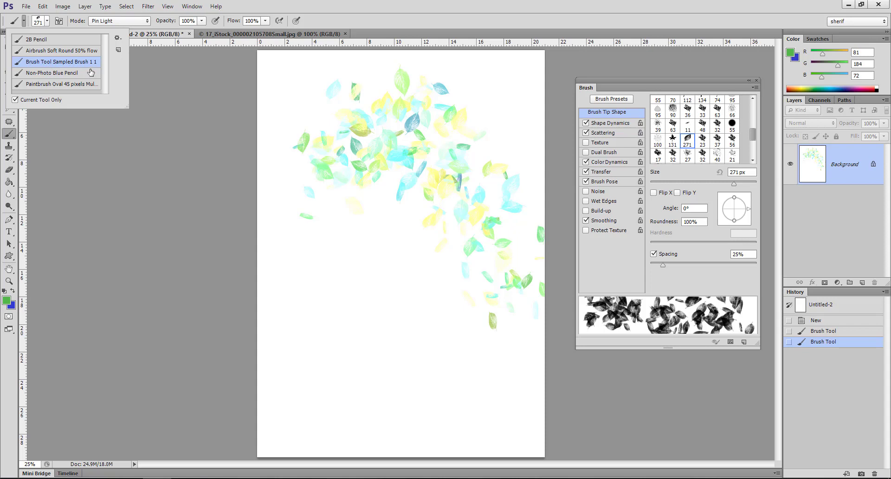
click(59, 53)
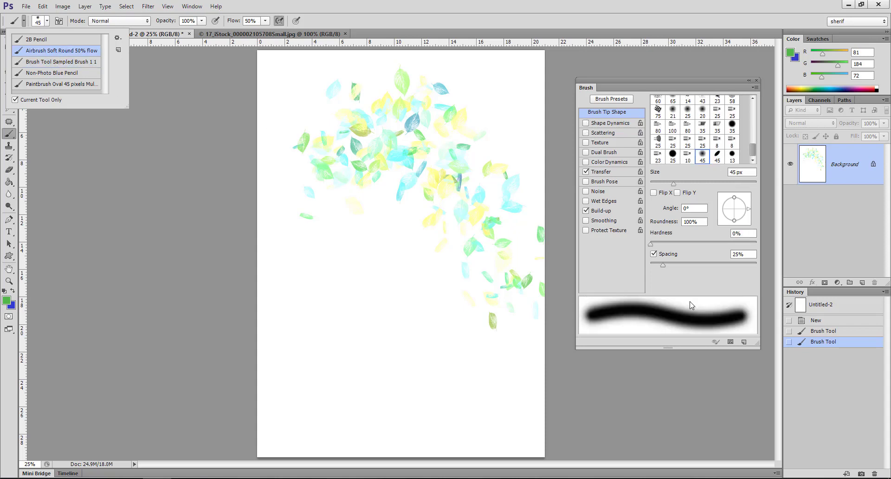
click(50, 62)
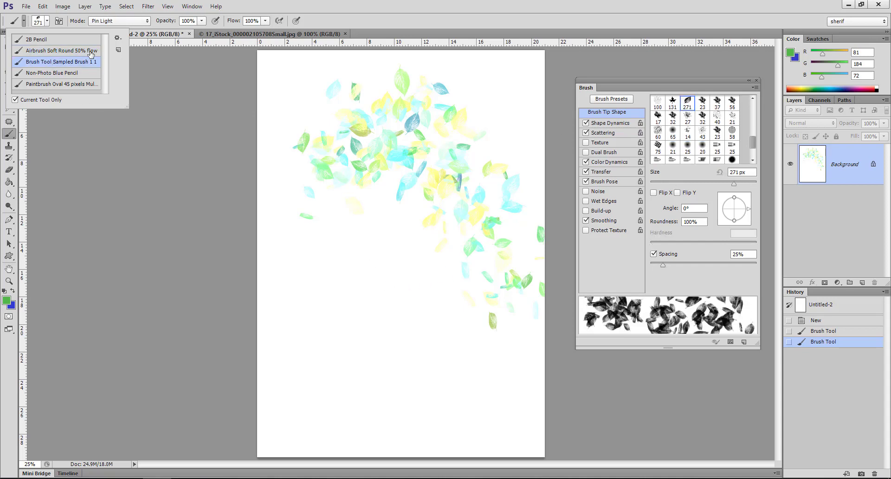
click(118, 38)
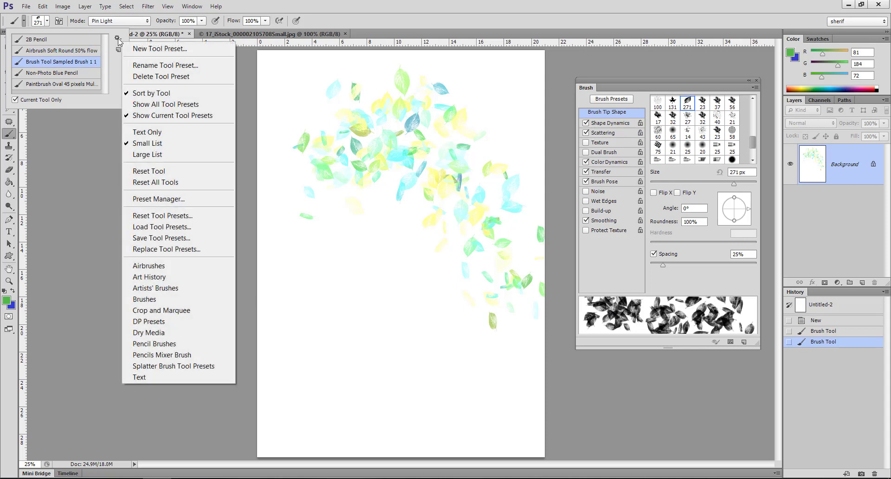
Open Load Tool Presets and cancel it without loading any file
click(179, 227)
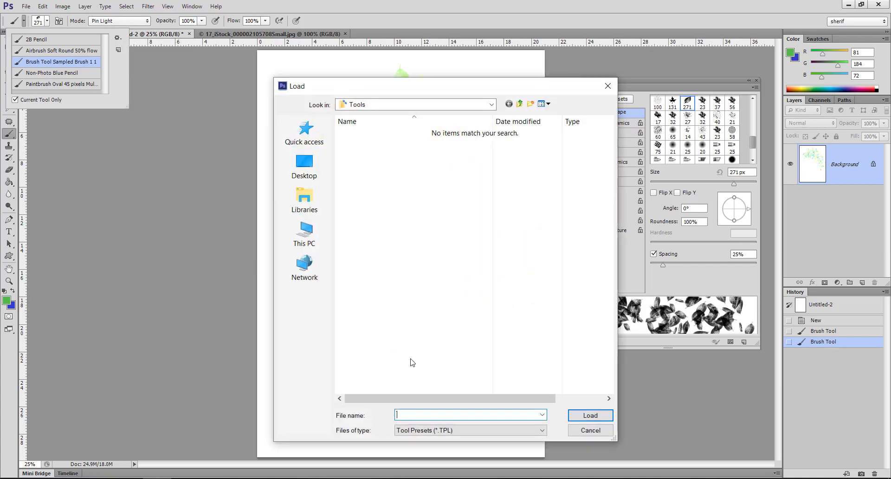
click(589, 430)
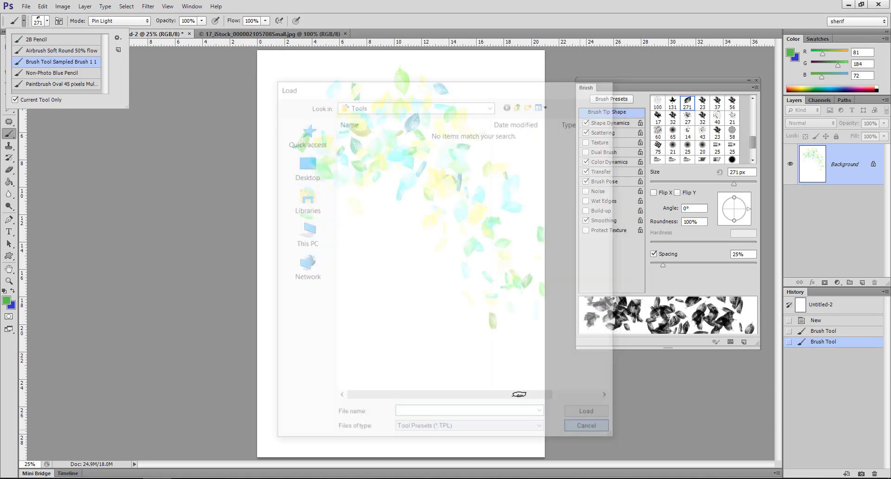
click(47, 20)
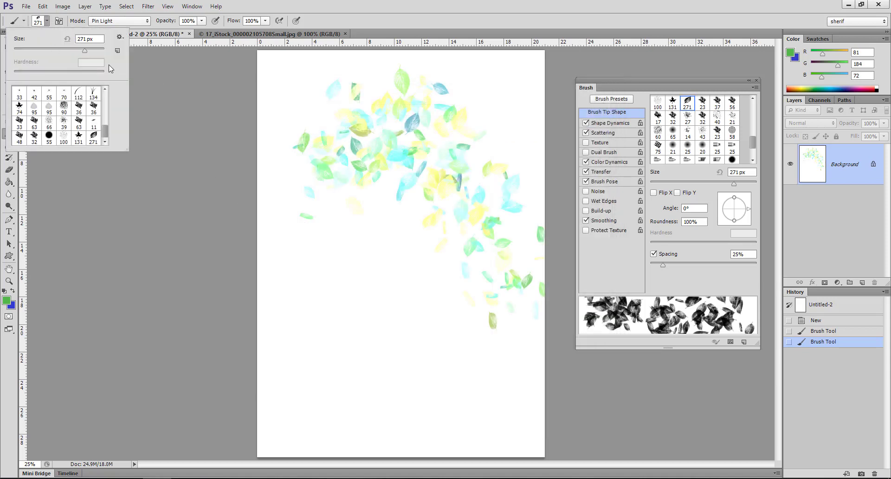
Open Load Brushes and cancel it, then close the brush preset picker
click(119, 37)
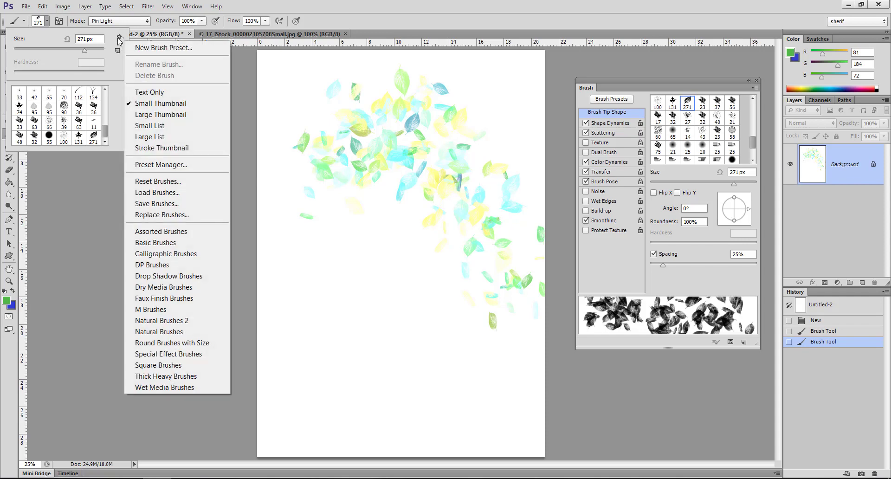
click(185, 193)
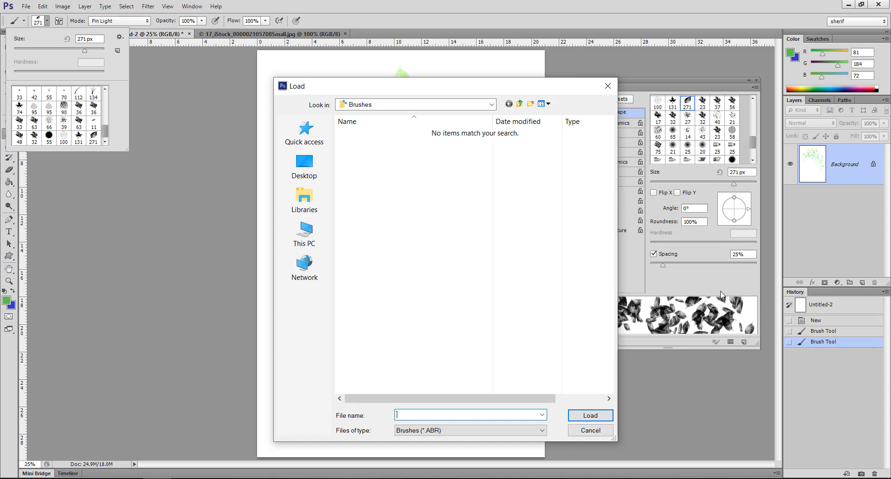
click(591, 431)
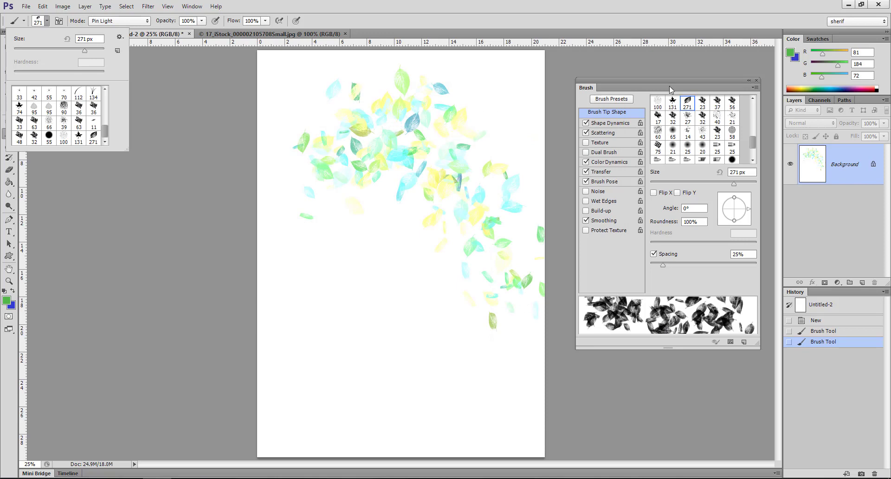
click(120, 37)
click(414, 23)
click(419, 23)
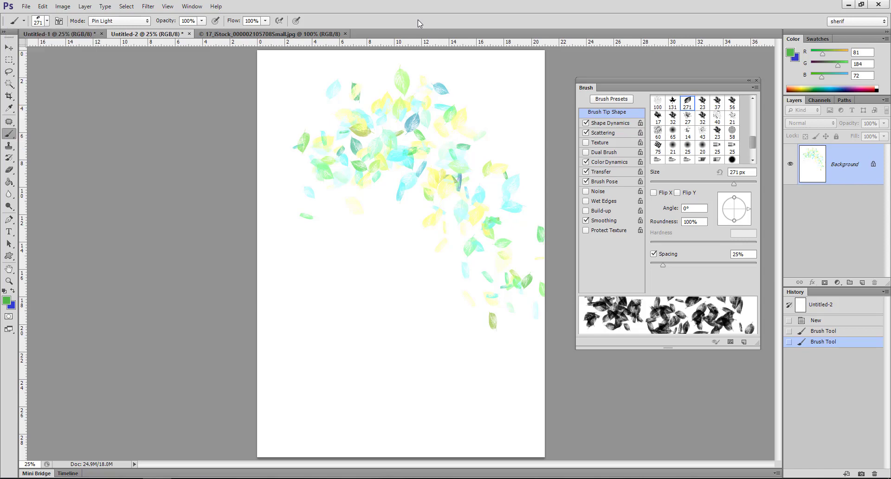